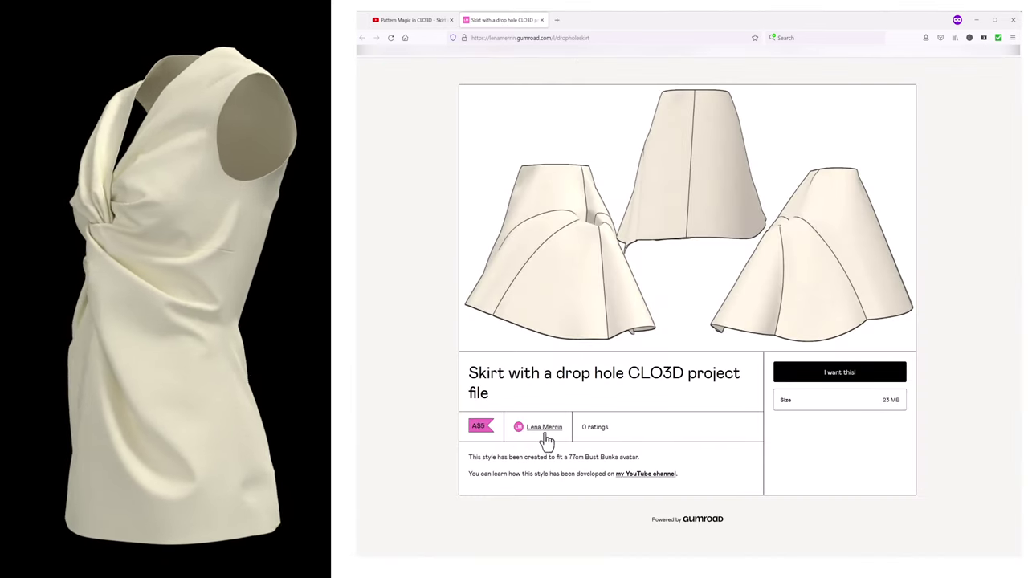
Step: Open the creator's Gumroad store from the drop hole skirt page and browse the listed patterns and project files
left_click(546, 430)
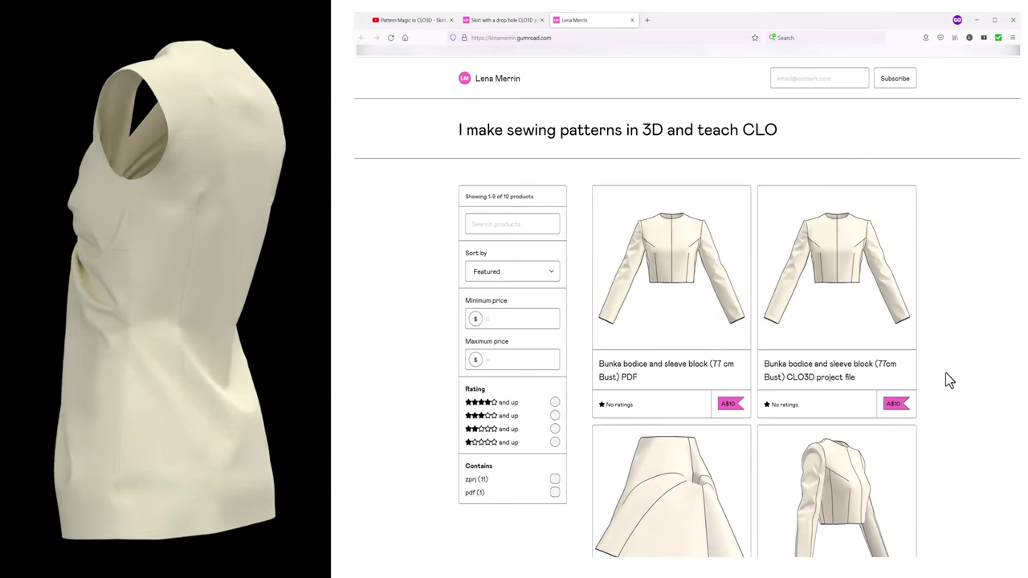
scroll(947, 381, "down", 4)
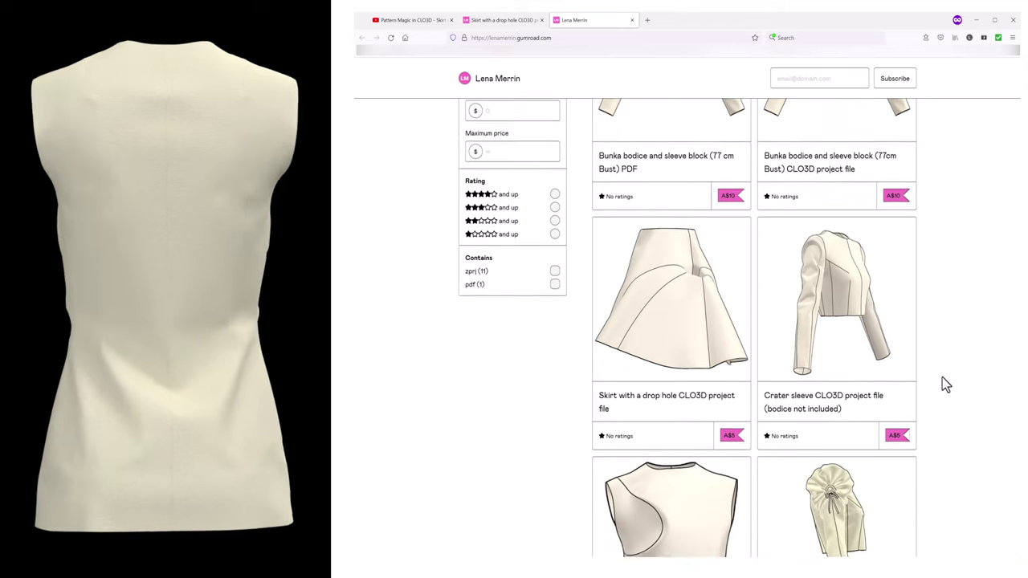
scroll(943, 384, "down", 3)
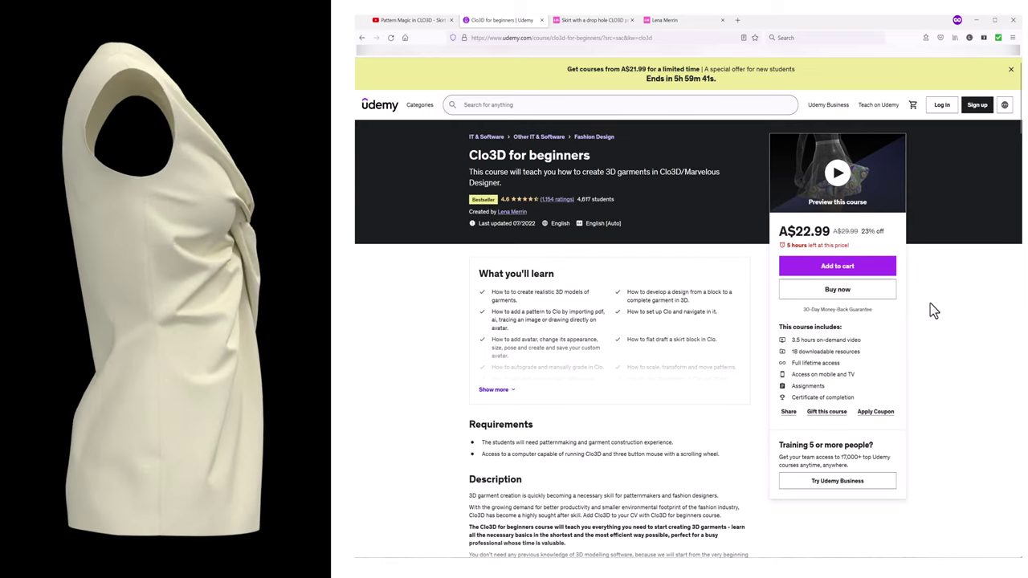
key("ctrl+w")
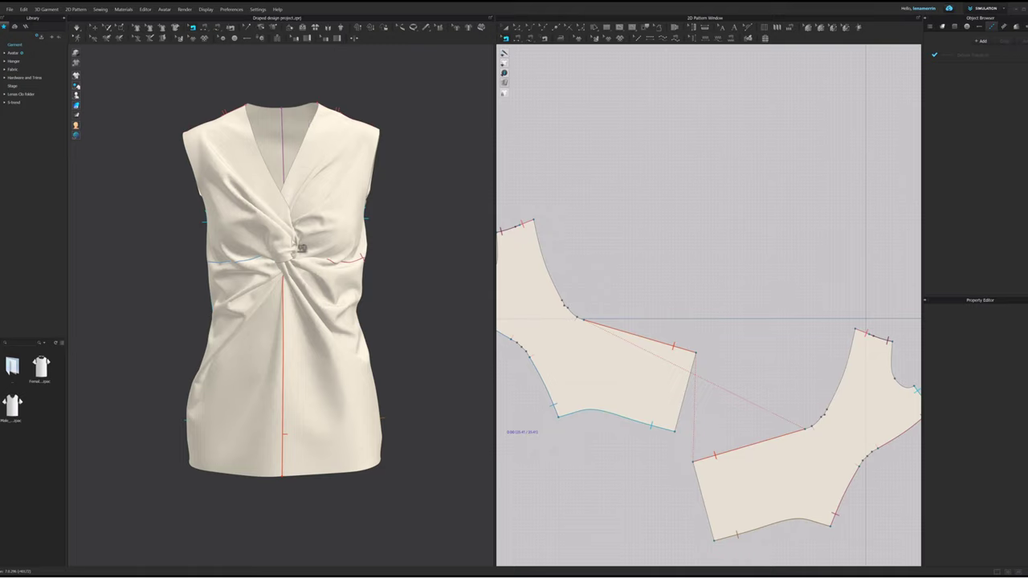
Step: Examine the twisted drape at the front of the finished top in the 3D view
right_click_drag(266, 276, 461, 265)
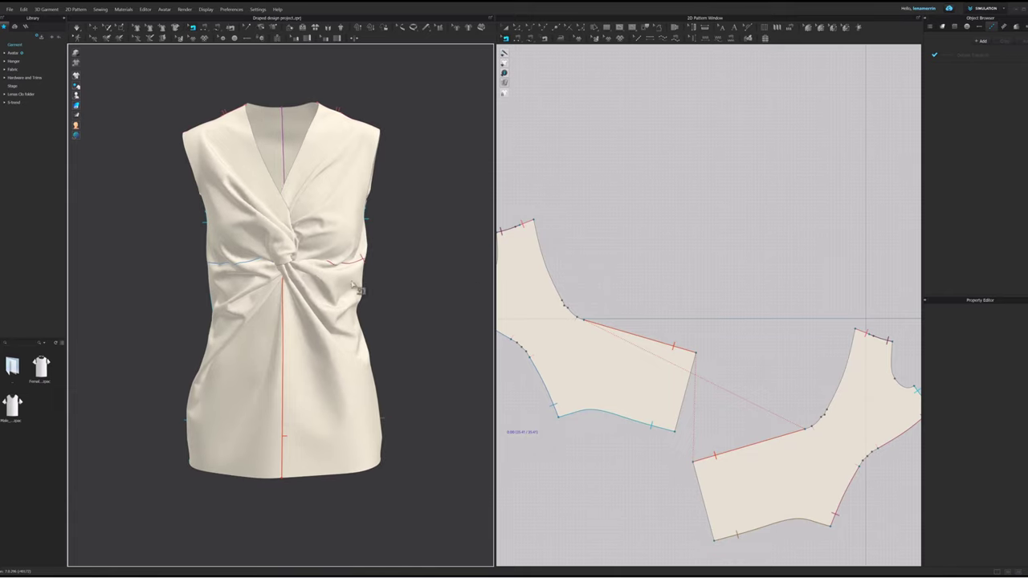
scroll(305, 280, "up", 2)
scroll(305, 280, "down", 3)
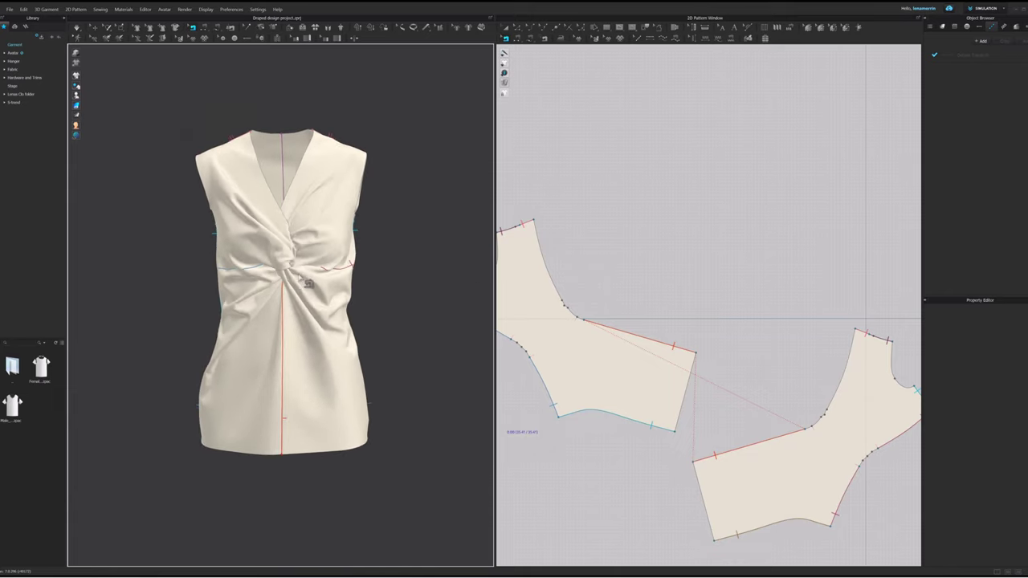
mouse_move(297, 301)
right_mouse_down()
mouse_move(319, 299)
mouse_move(301, 293)
right_mouse_up()
scroll(304, 313, "up", 2)
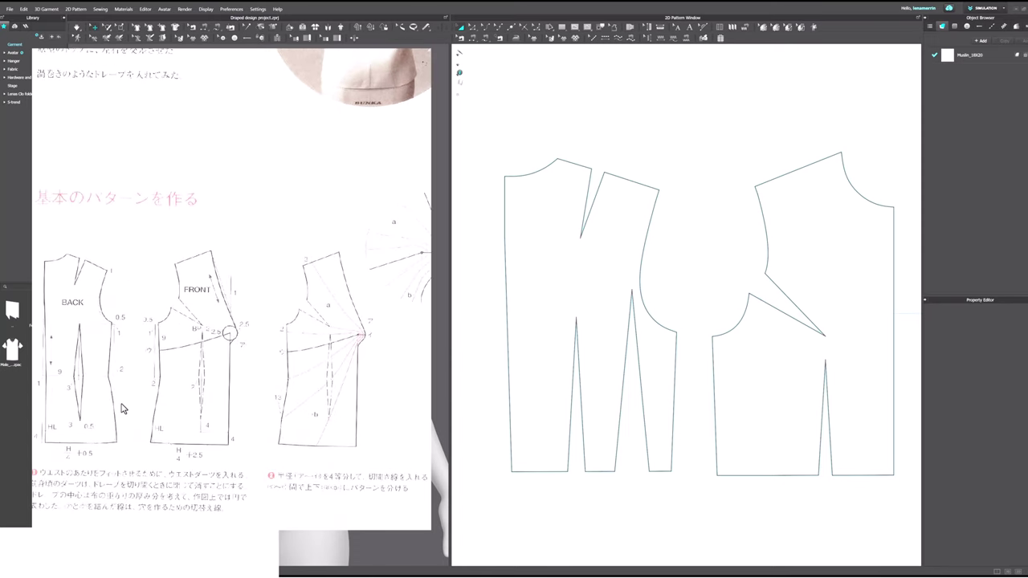
Step: Consult the book's draping diagrams and create reference lines from the outlines of the back and front bodice blocks
scroll(597, 362, "down", 3)
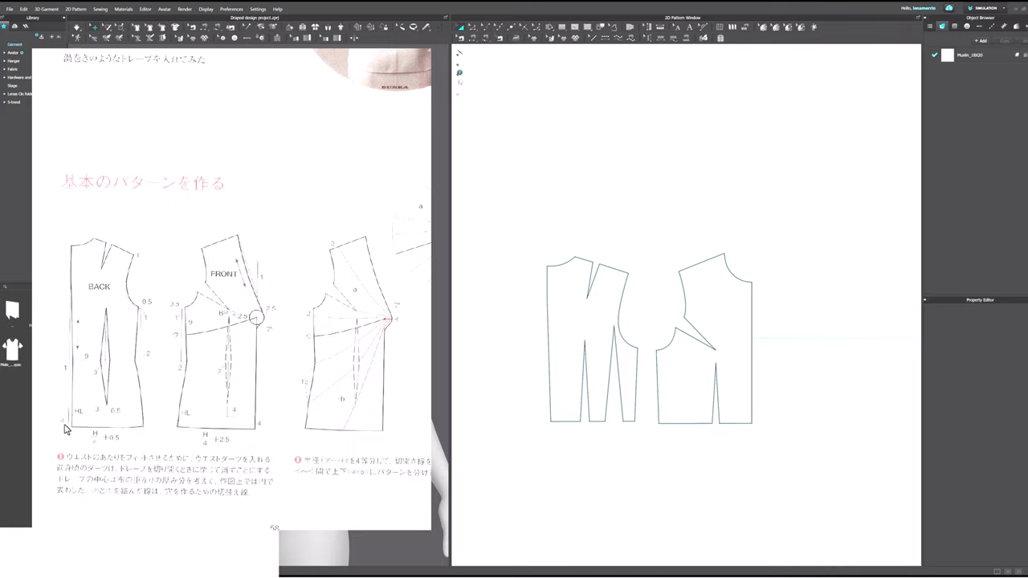
scroll(98, 434, "down", 3)
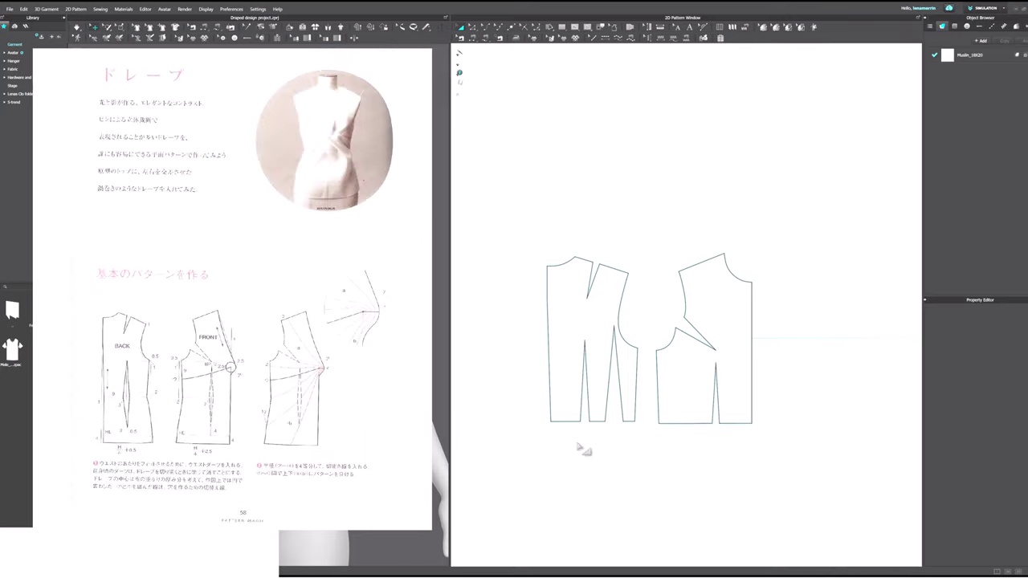
scroll(592, 429, "up", 2)
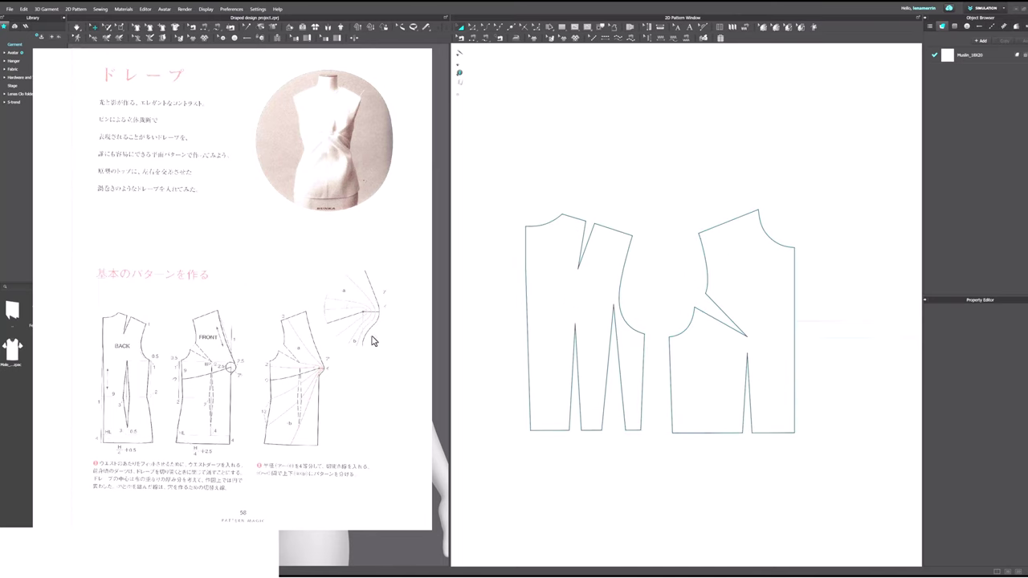
scroll(118, 386, "up", 5)
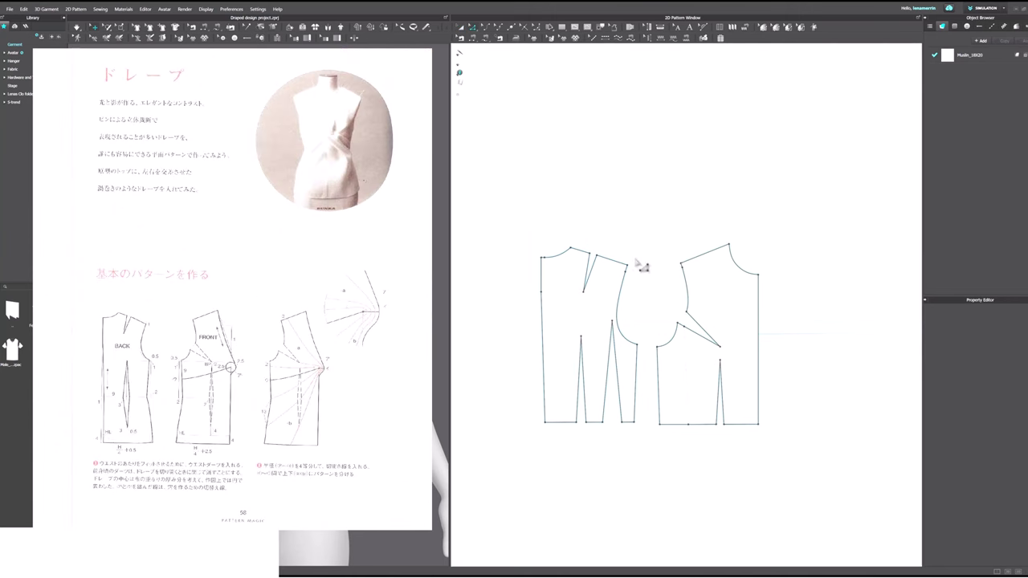
left_click(603, 296)
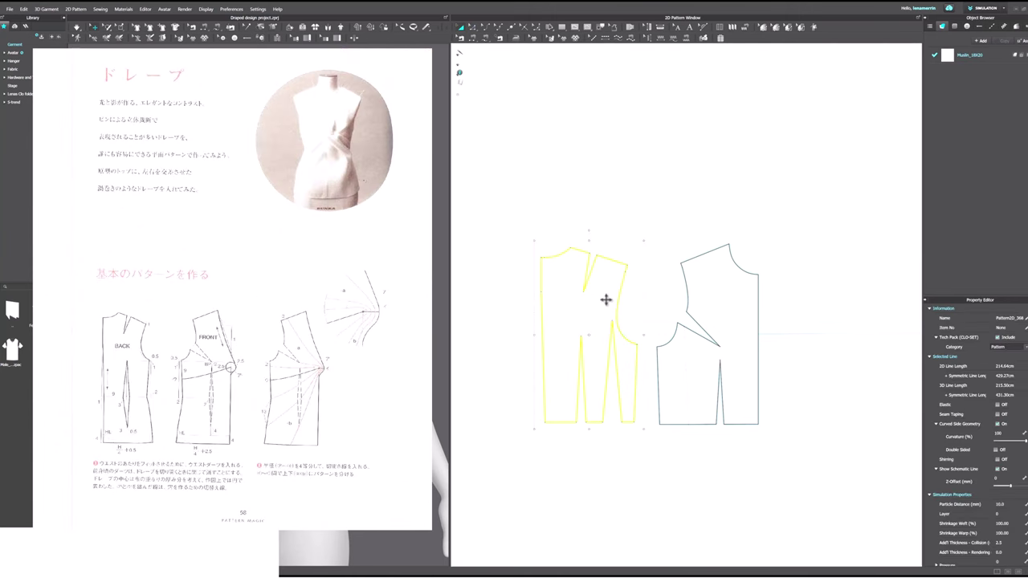
right_click(605, 299)
left_click(634, 468)
left_click(737, 311)
right_click(739, 312)
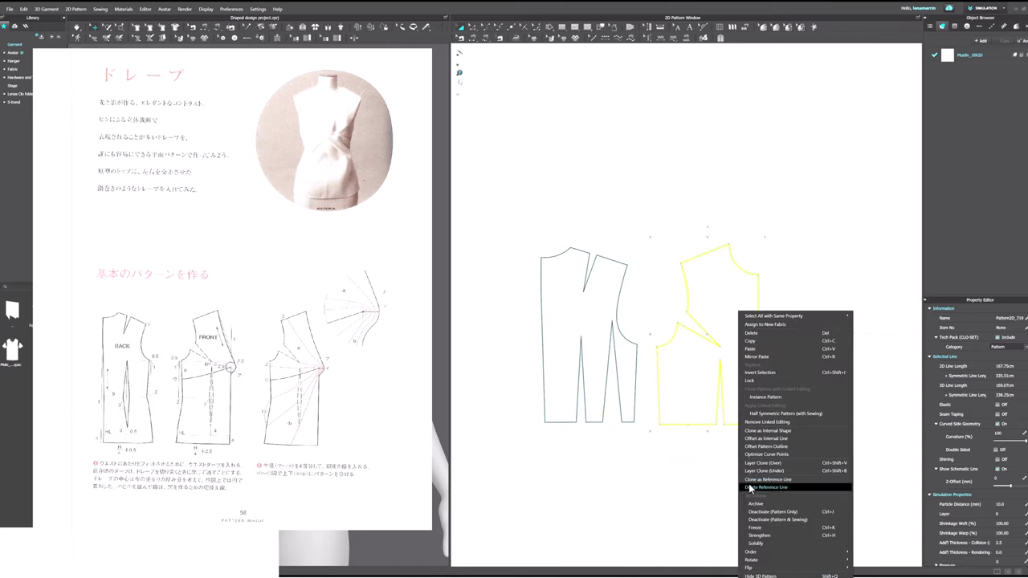
left_click(749, 488)
left_click(699, 488)
Step: Delete both waist darts from the lower edge of the back block
key("z")
left_click_drag(570, 318, 597, 448)
key("Delete")
left_click(612, 321)
key("Delete")
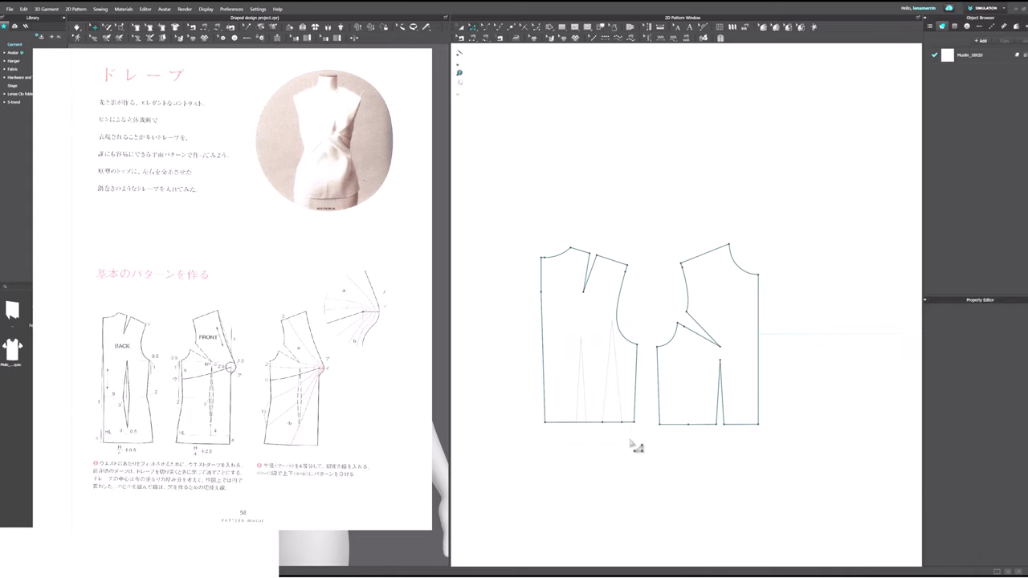
Step: Lower the outer shoulder point of the back block following the book's diagram
scroll(598, 422, "up", 3)
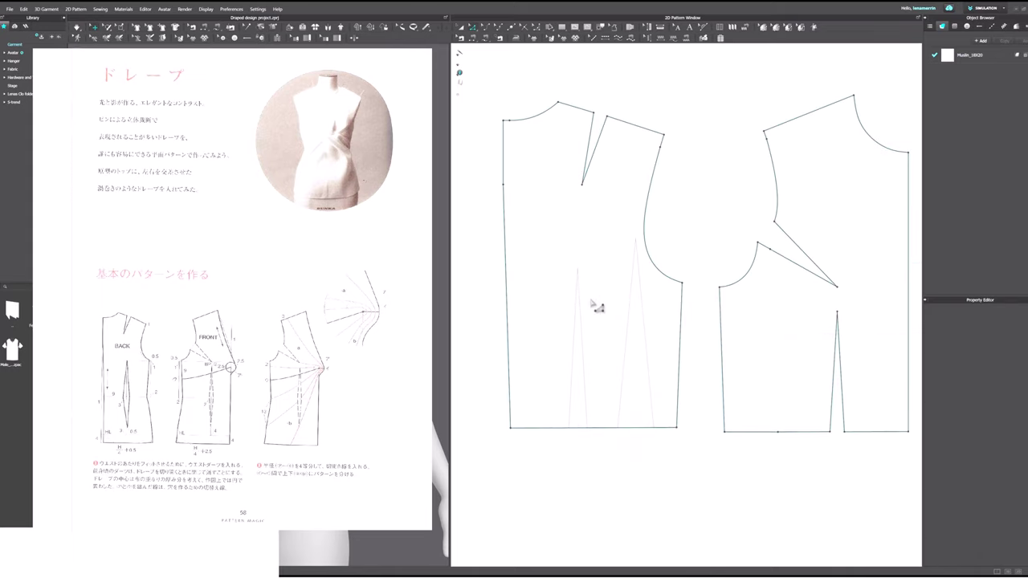
scroll(214, 290, "up", 3)
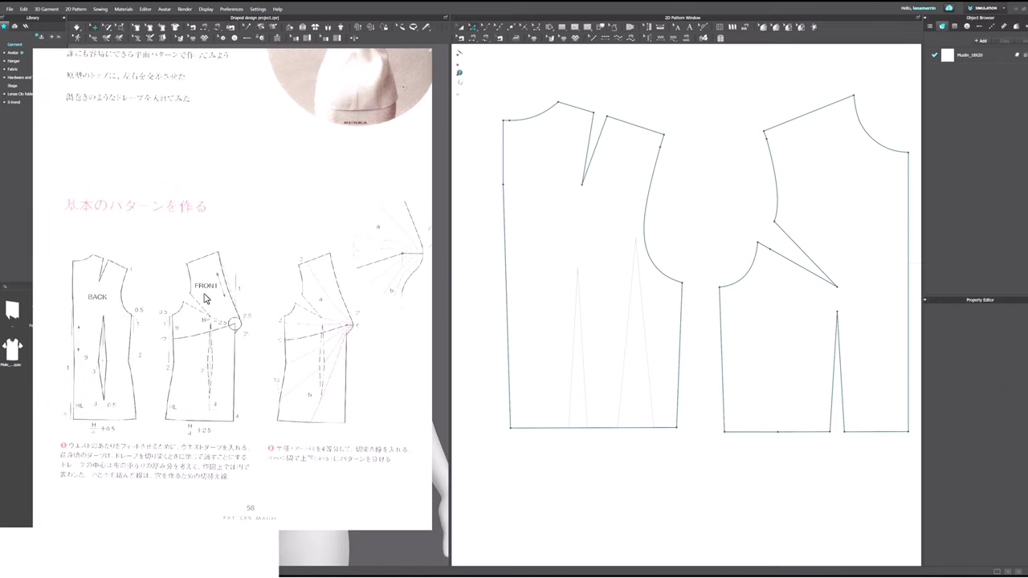
scroll(113, 401, "up", 1)
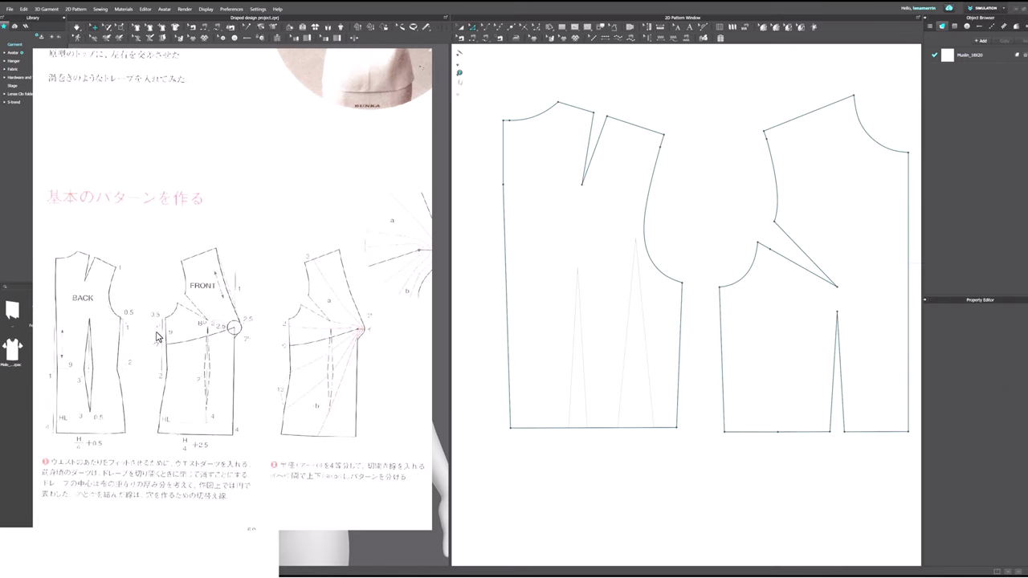
left_click(675, 147)
right_click(665, 139)
key("Return")
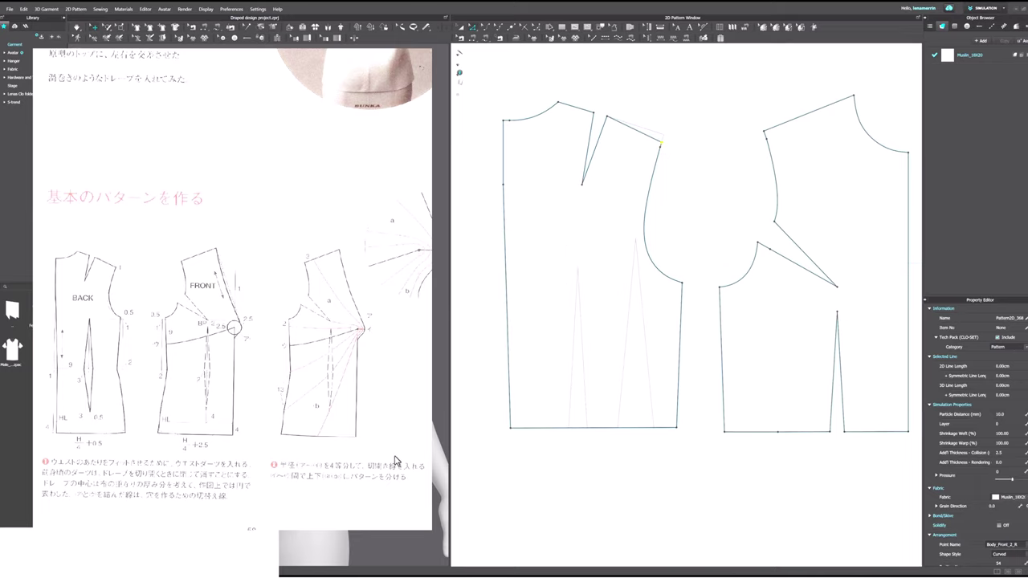
Step: Align the back block's lower centre-back corner vertically under the centre-back line and shift it inward to shape the waist
left_click(507, 428)
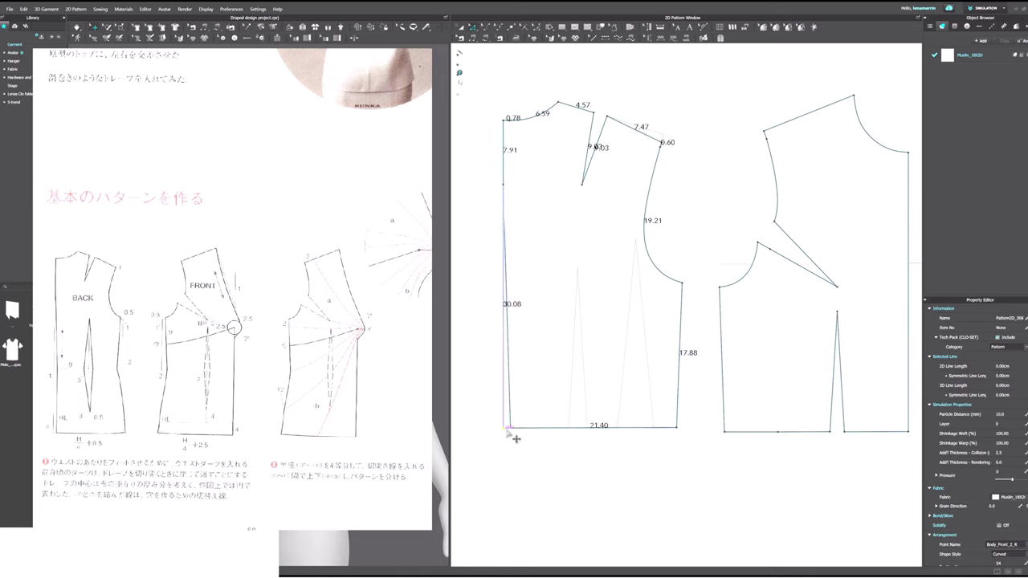
left_click(516, 438)
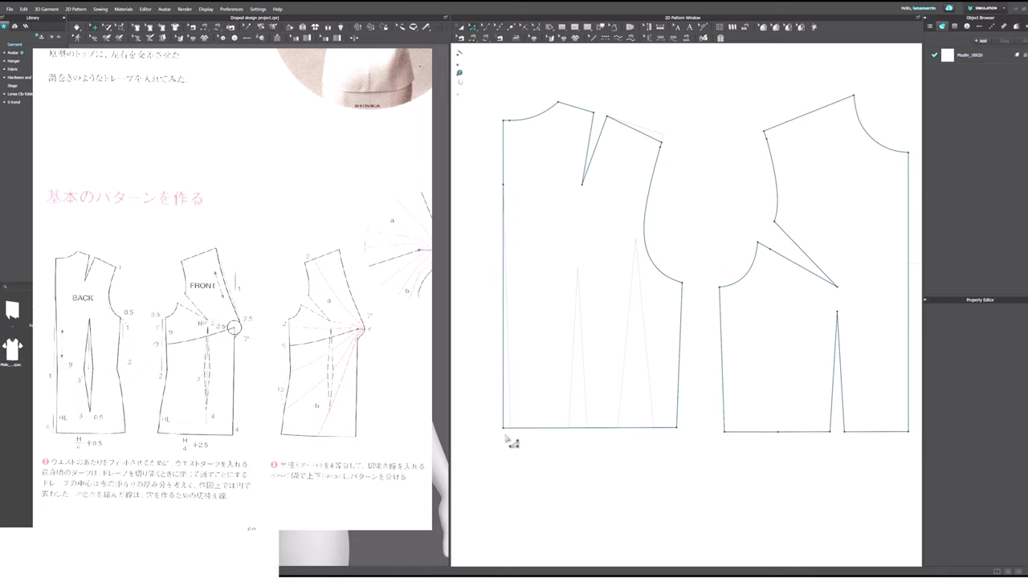
left_click_drag(504, 427, 514, 432)
right_click(513, 432)
key("Return")
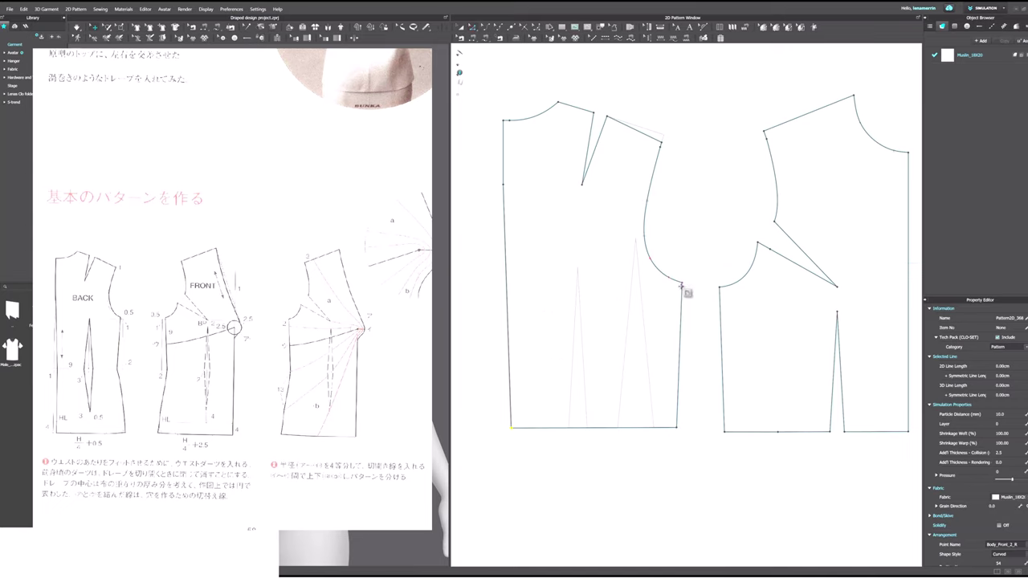
Step: Draw a horizontal internal line across the back block at underarm level and set the side waist corner 2 cm inward of the underarm point
left_click(508, 282)
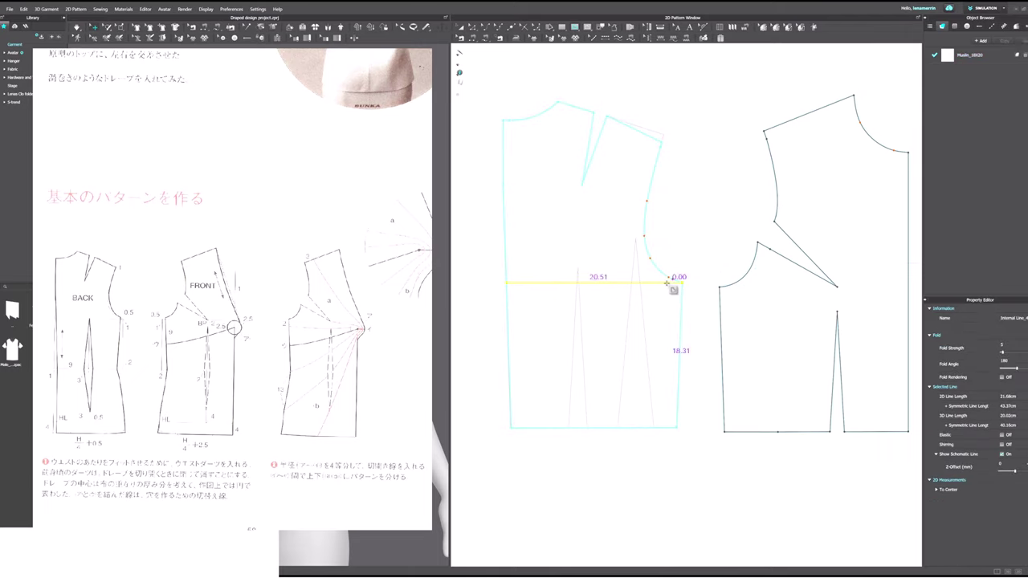
key("Escape")
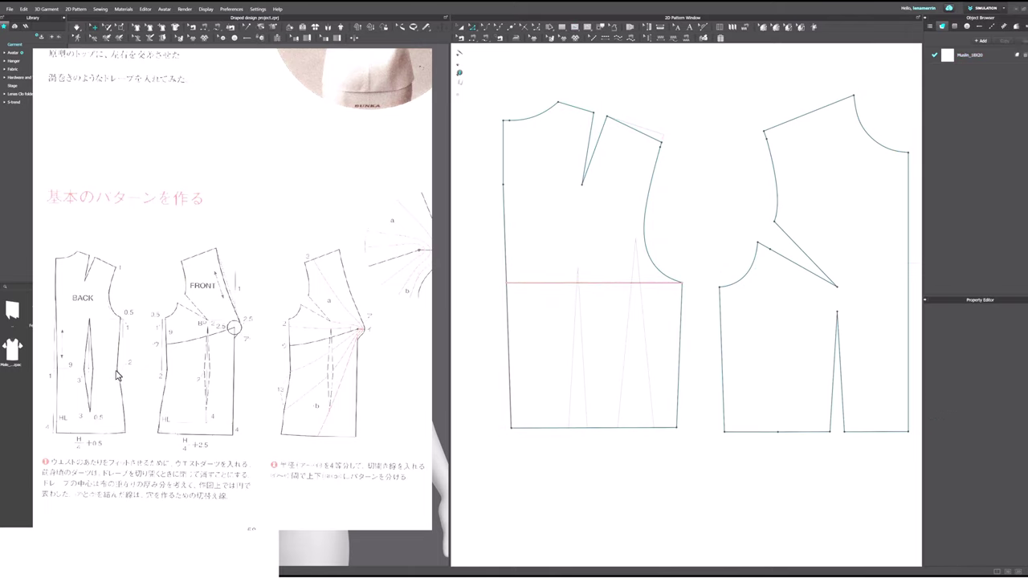
left_click(682, 428)
left_click_drag(682, 432, 683, 431)
scroll(688, 437, "up", 5)
left_click(681, 411)
left_click_drag(679, 412, 671, 411)
right_click(671, 411)
type("2")
key("Return")
scroll(681, 423, "down", 5)
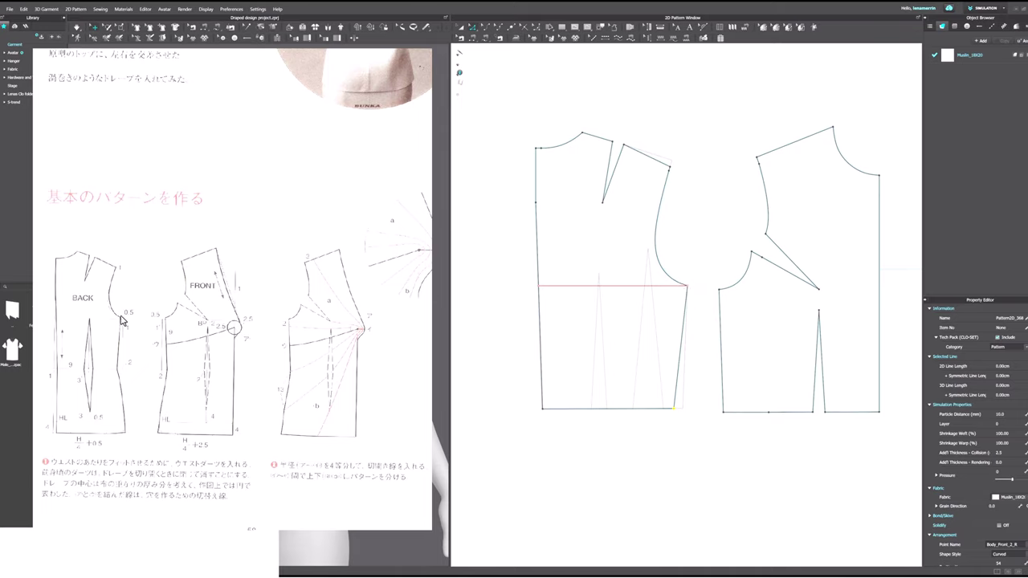
Step: Remove the internal line at underarm level and move the back underarm point -1 cm in X and 0.5 cm in Y
right_click(690, 259)
left_click(714, 288)
scroll(697, 289, "up", 5)
left_click(683, 307)
left_click_drag(692, 313, 690, 298)
right_click(689, 299)
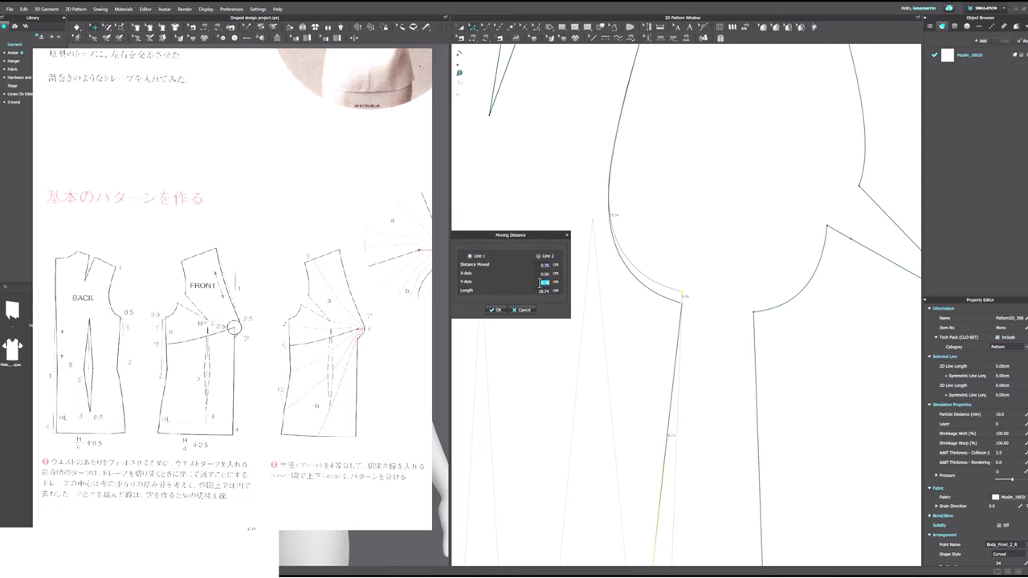
type("0.5")
type("-1")
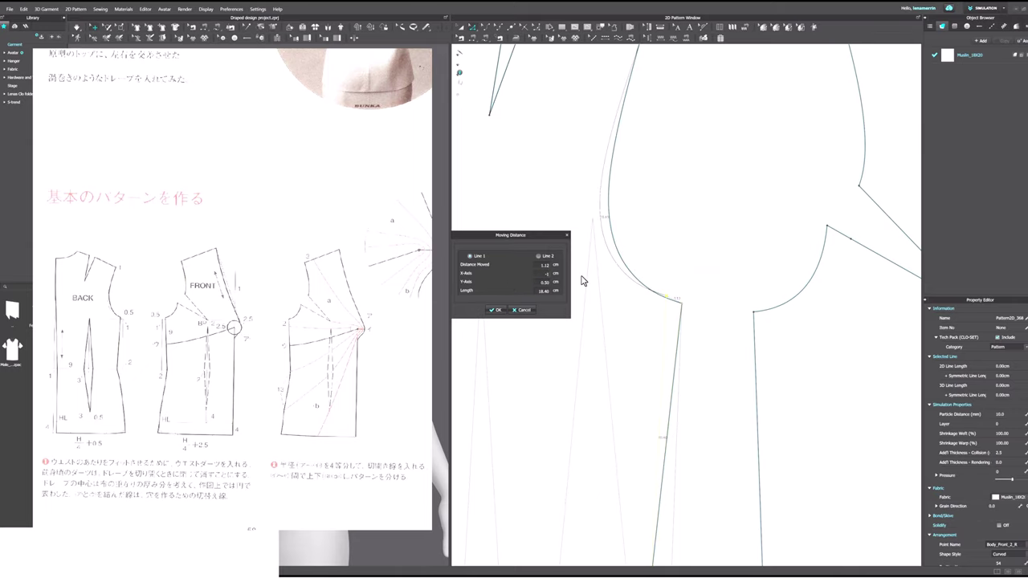
key("Return")
scroll(665, 285, "down", 5)
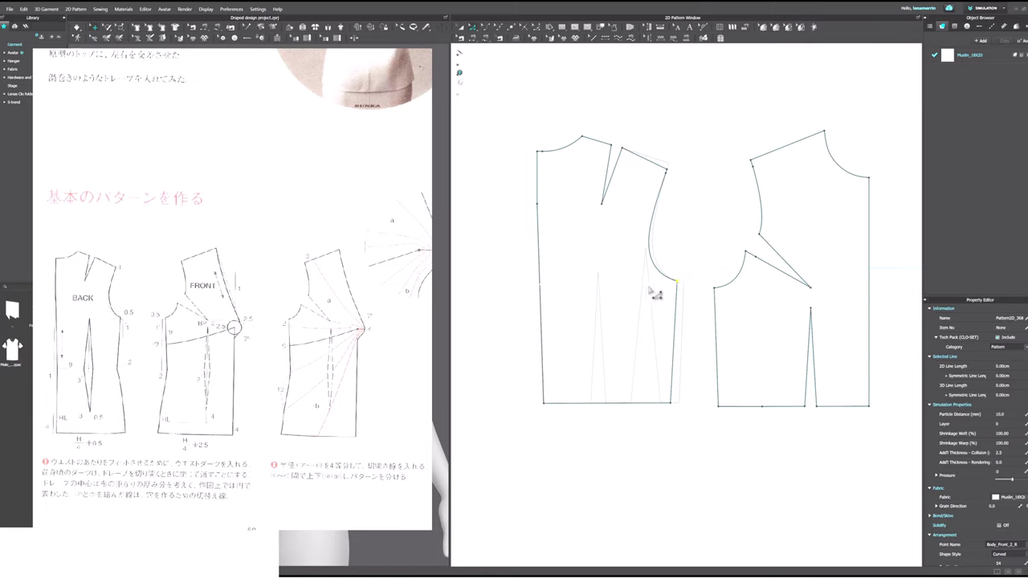
Step: Extend the back block below its waist edge by 23 cm with Offset Pattern Outline
right_click_drag(649, 351, 649, 284)
middle_click_drag(649, 284, 645, 272)
left_click(646, 400)
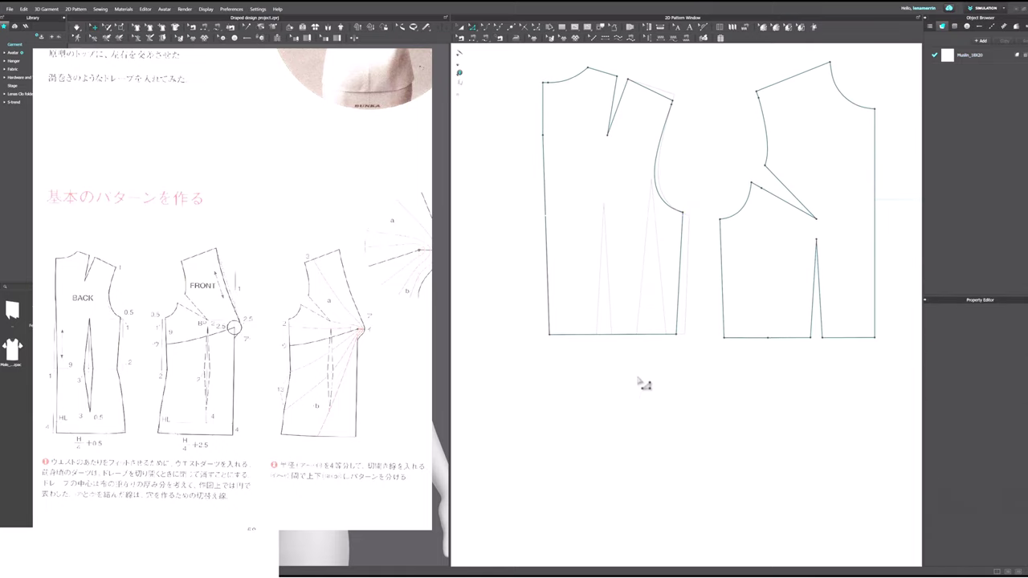
right_click(620, 334)
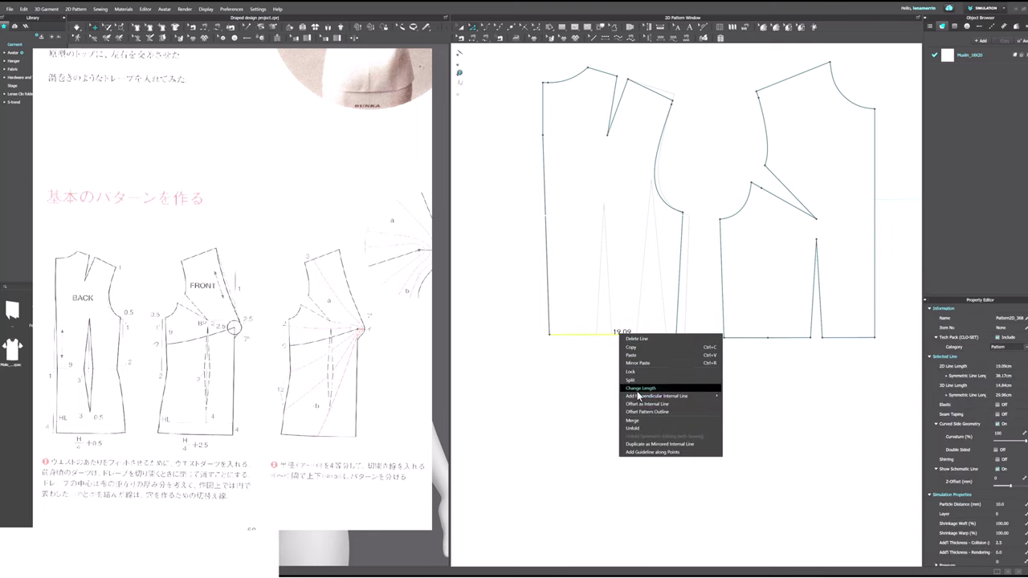
left_click(644, 412)
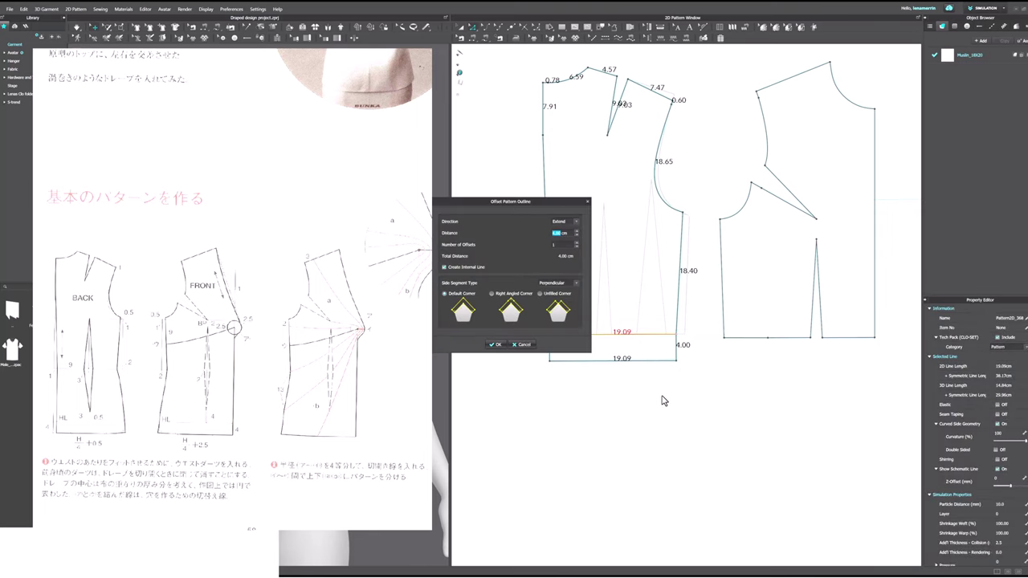
type("23")
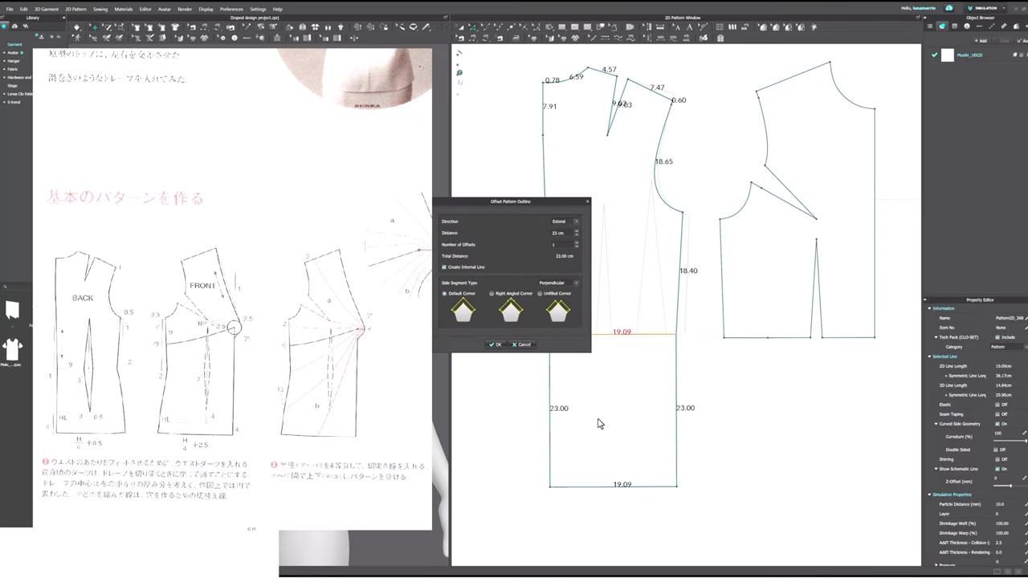
left_click(494, 344)
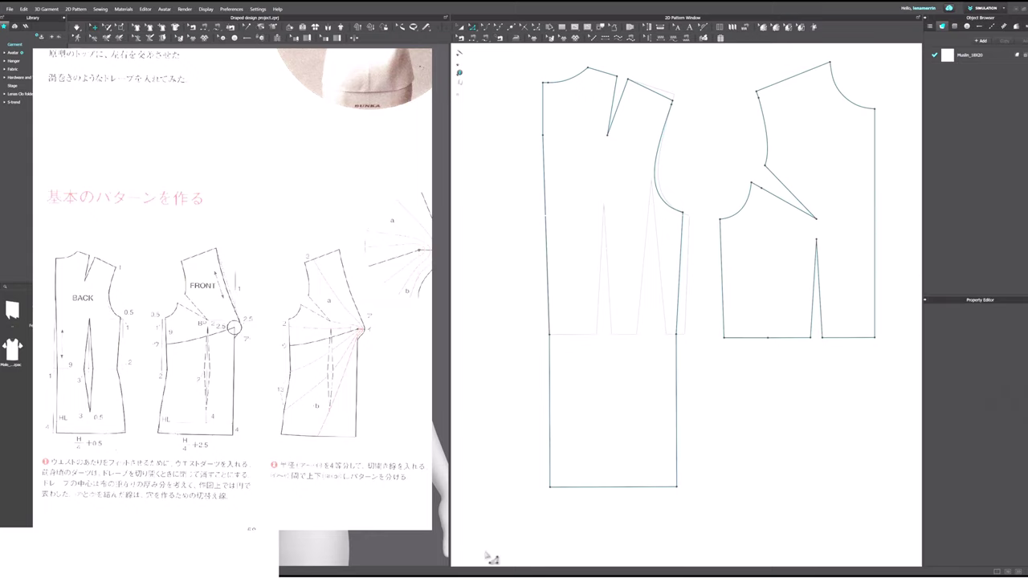
Step: Switch to the Calculator, compute 89 / 4 + 0.5 for the back hem width, and close it
key("alt+Tab")
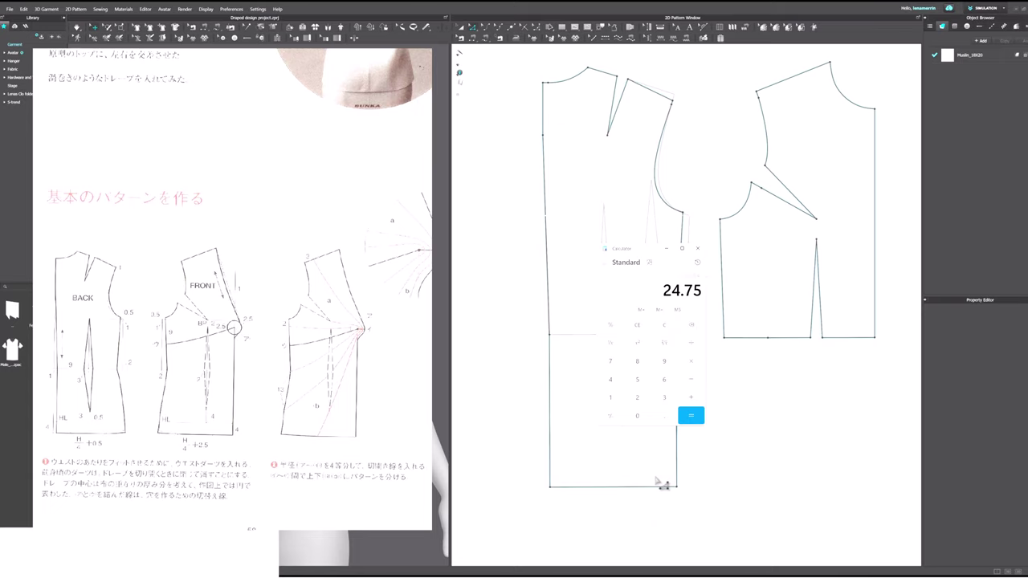
key("Escape")
type("89")
key("Return")
type("/4")
key("Return")
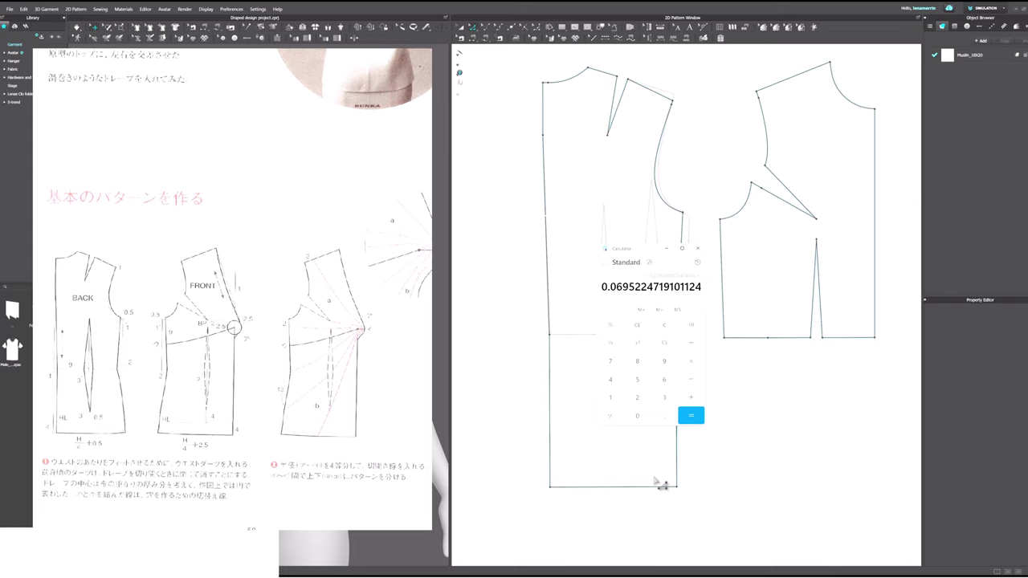
type("+0.5")
key("Return")
left_click(640, 326)
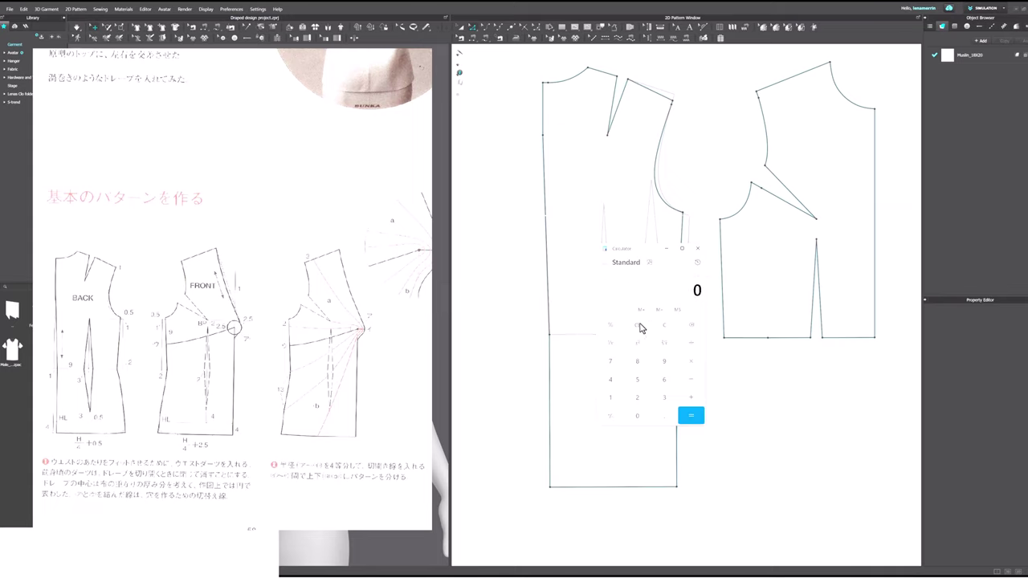
type("89")
key("Return")
left_click(639, 325)
type("5")
key("Return")
left_click(667, 249)
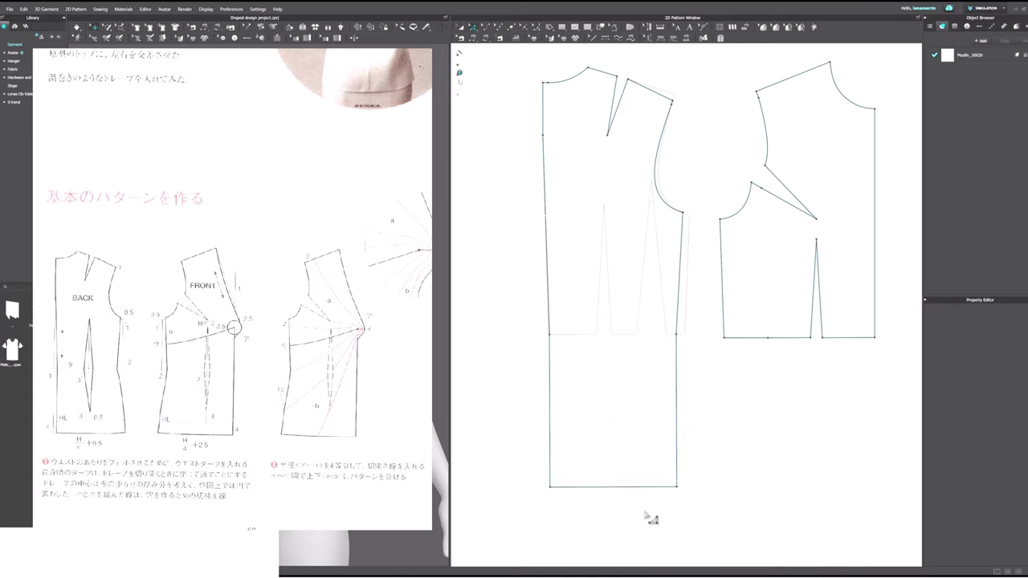
Step: Change the length of the back block's lower edge to 22.75 cm, widening it at the side seam
right_click(651, 491)
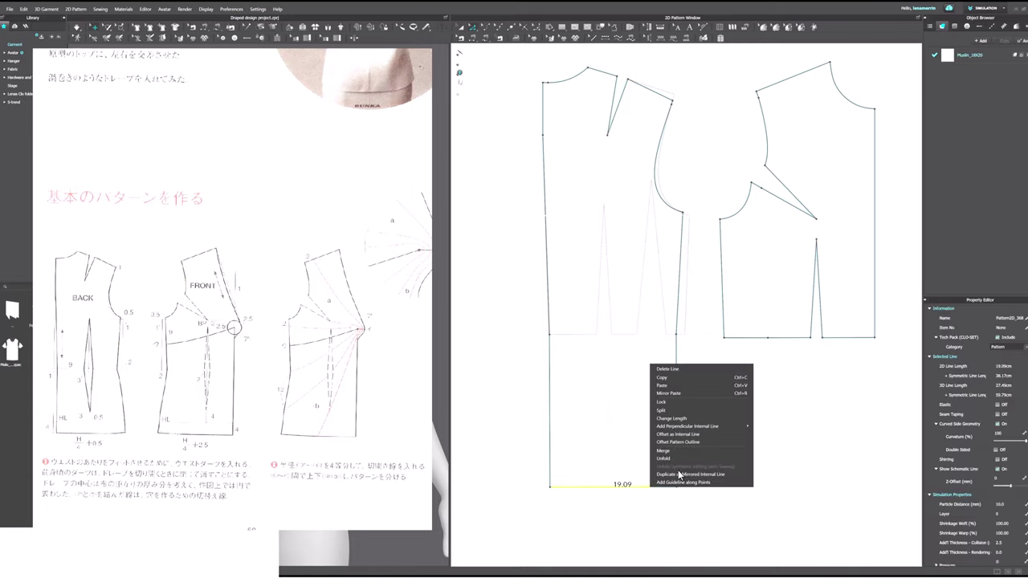
left_click(675, 419)
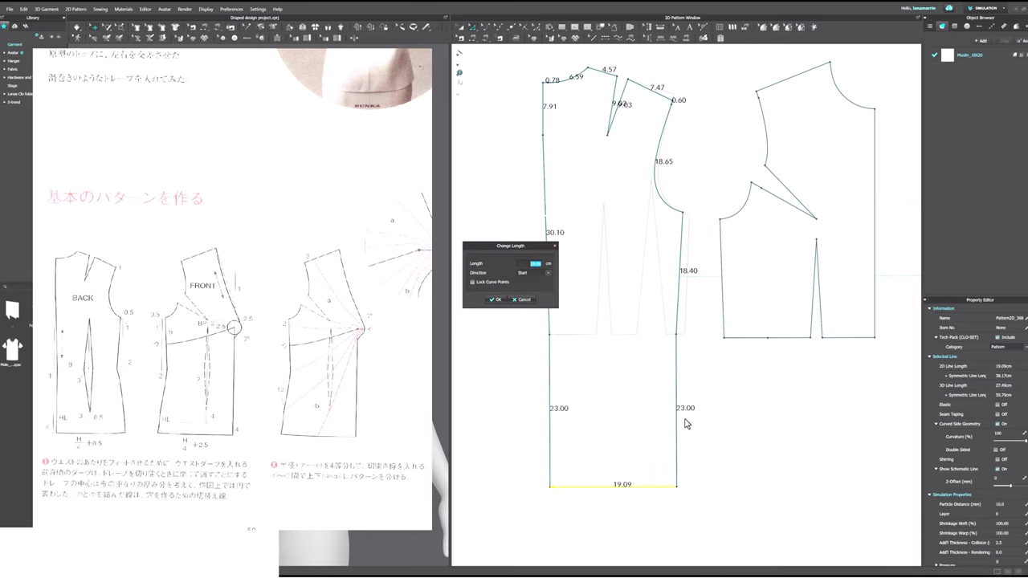
left_click(536, 276)
type("22.75")
key("Return")
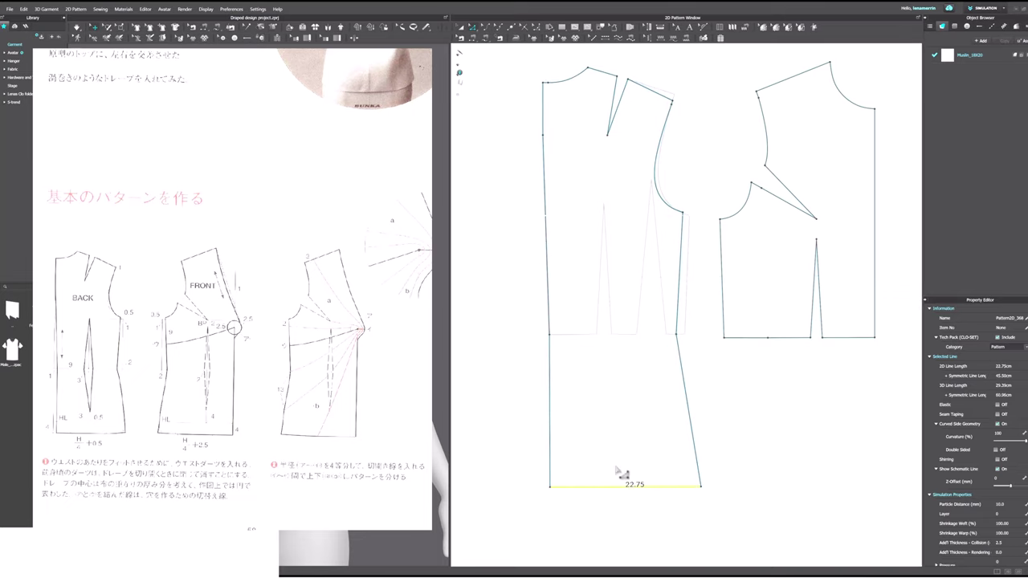
left_click(615, 508)
Step: Extend the back block's lower edge by 4 cm with Offset Pattern Outline and curve the waist-to-hip side seam slightly outward
right_click(618, 487)
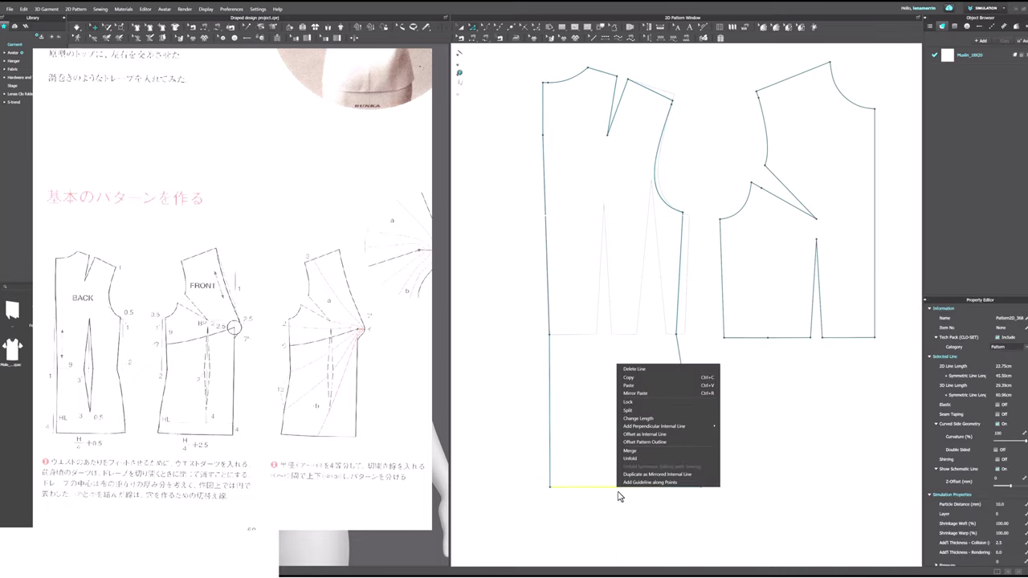
left_click(641, 443)
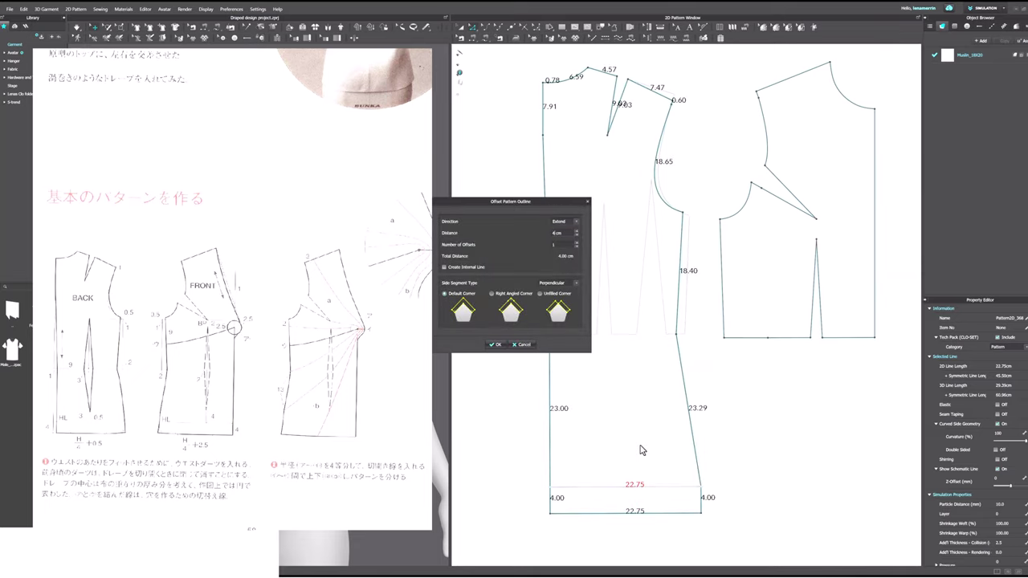
key("Return")
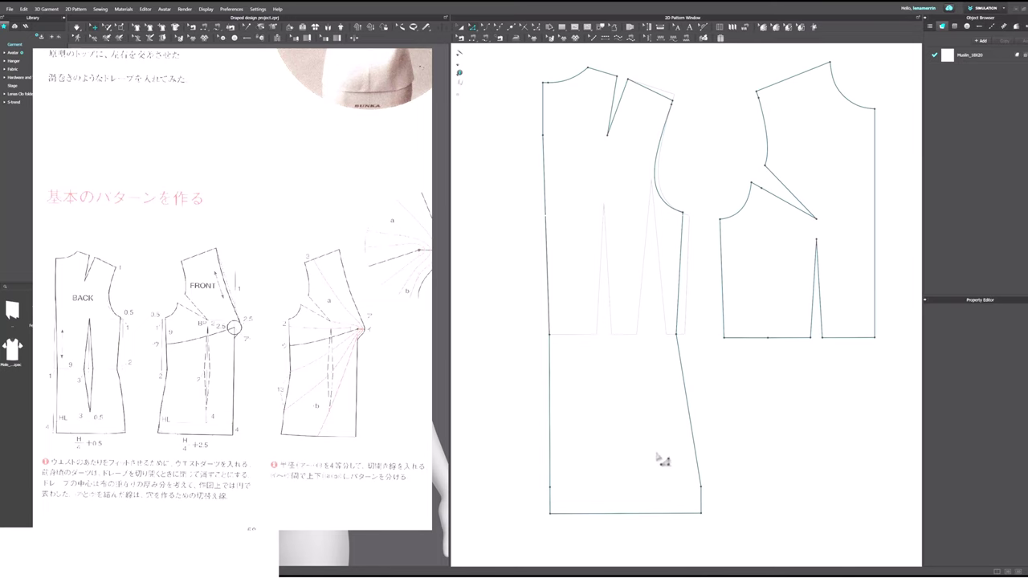
left_click(696, 410)
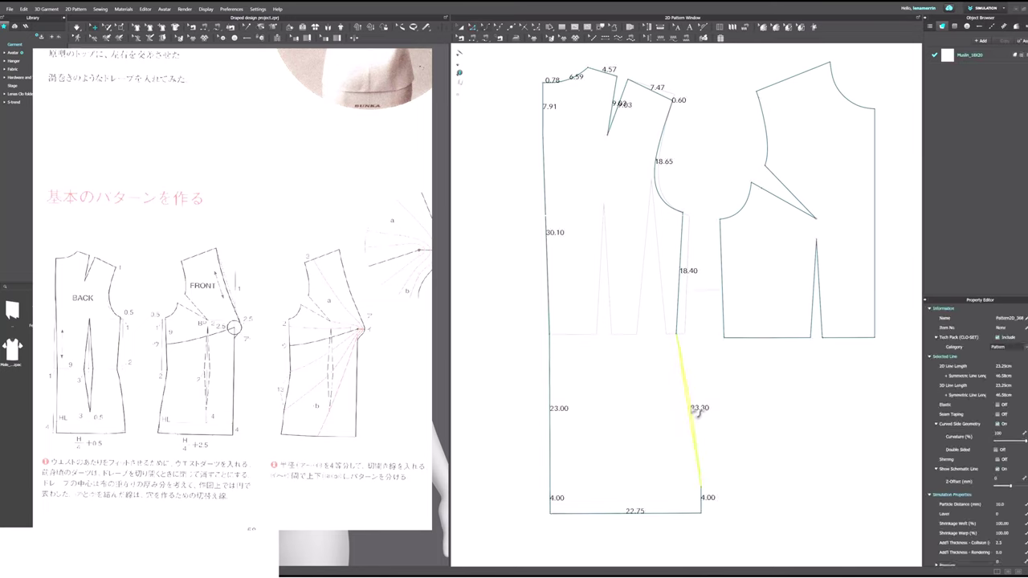
left_click(704, 415)
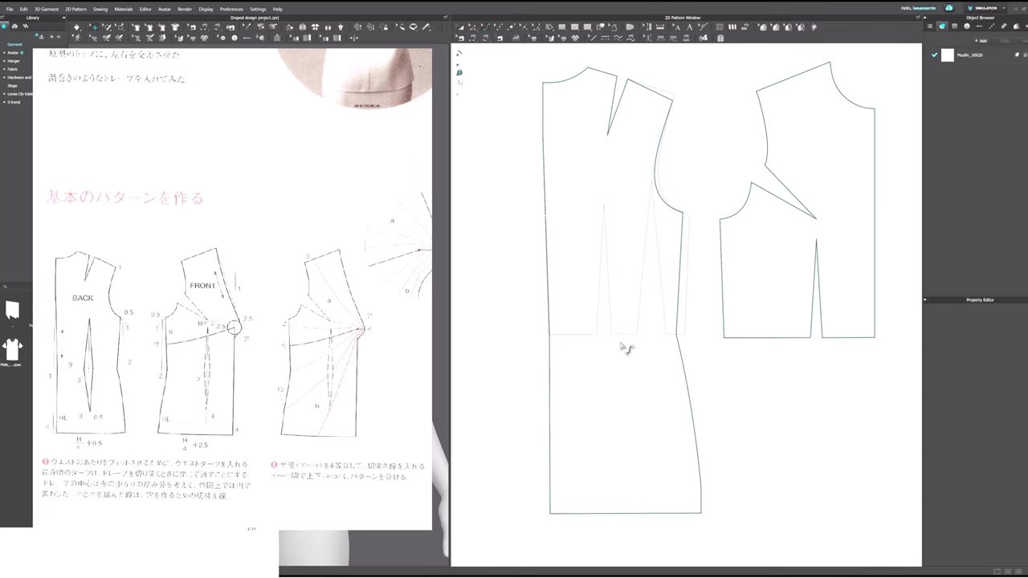
Step: Create a waist dart on the back block, 1.5 cm wide on each side, placed 9 cm from centre back per the book's diagram
scroll(46, 377, "down", 2)
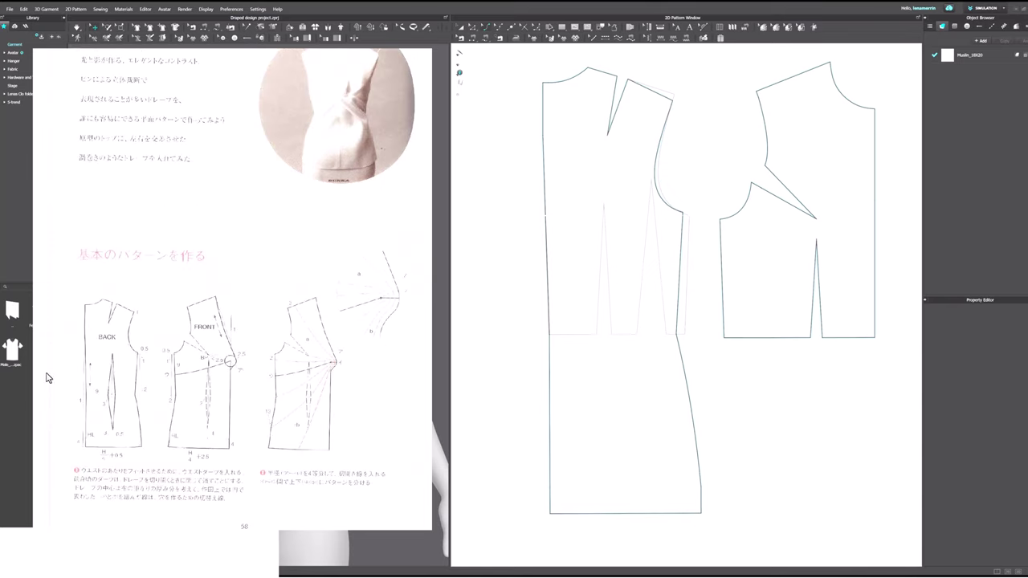
scroll(50, 376, "up", 3)
middle_click_drag(55, 372, 108, 265)
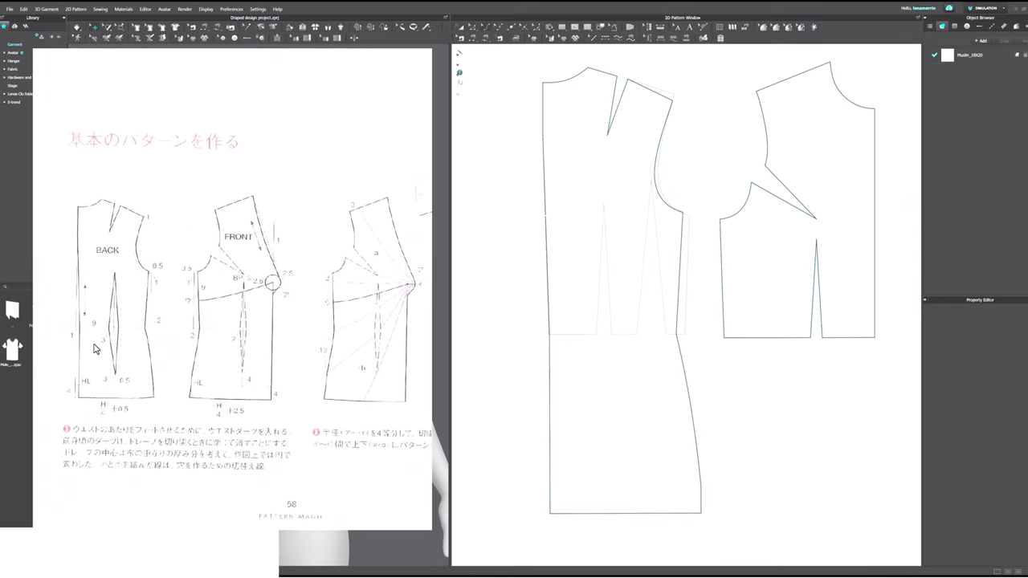
left_click(577, 30)
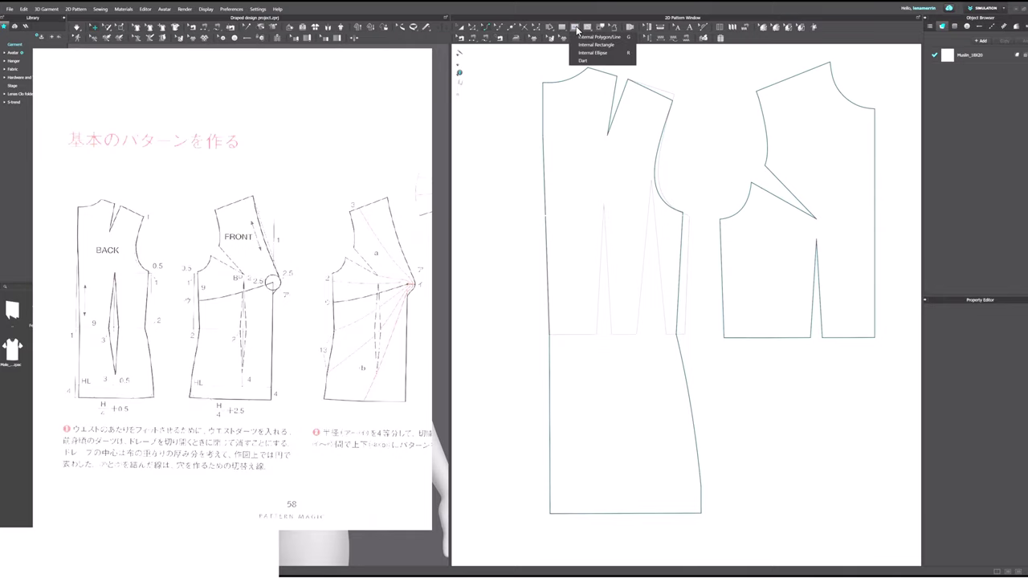
left_click(583, 62)
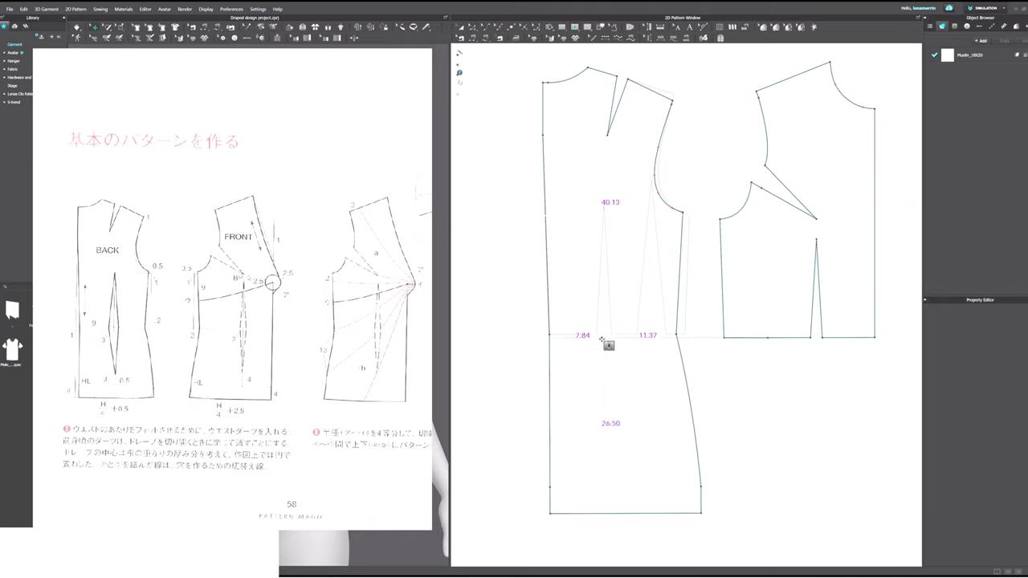
scroll(598, 337, "up", 3)
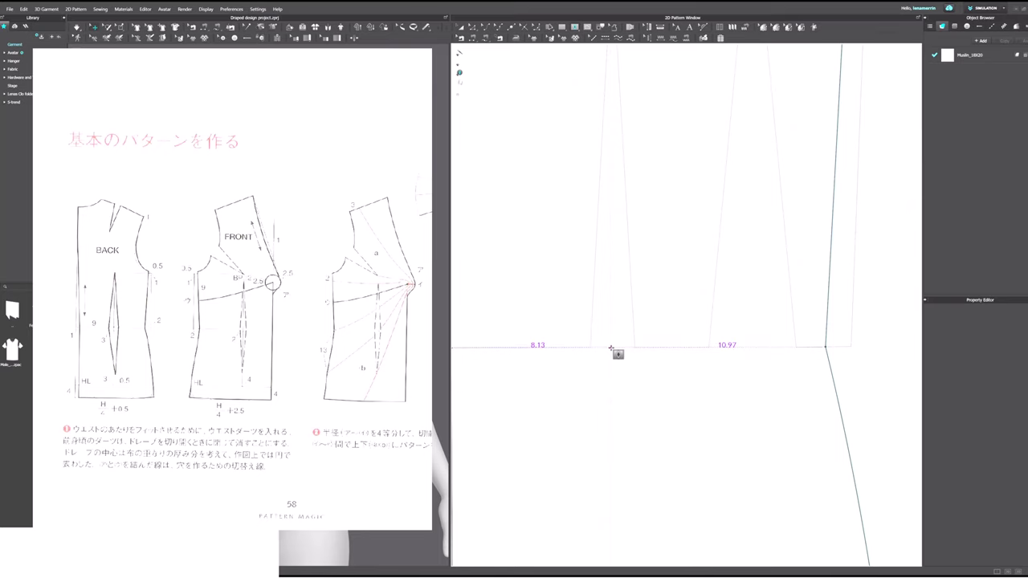
left_click(612, 355)
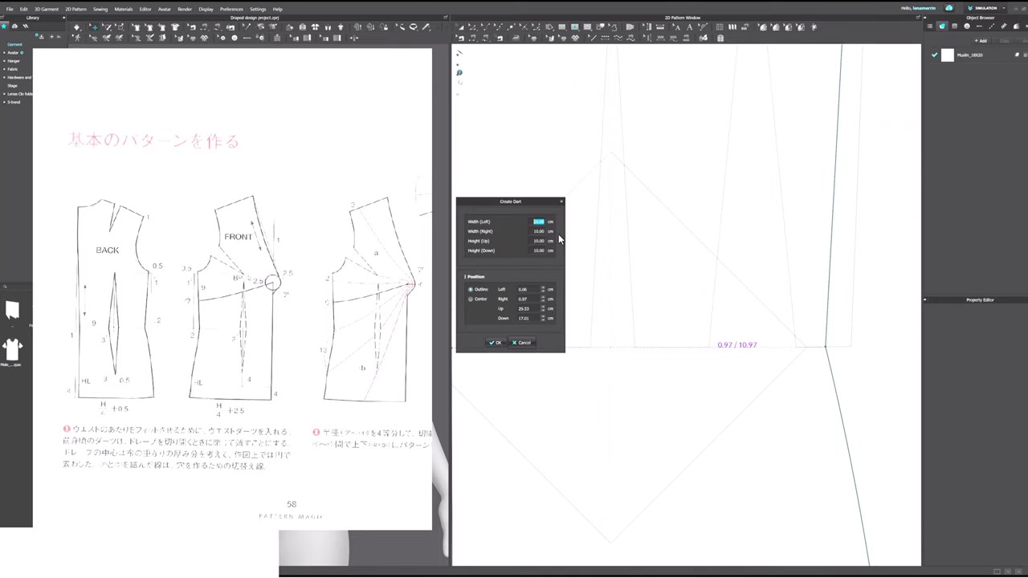
type("1.5")
type("1")
type("8")
left_click(495, 343)
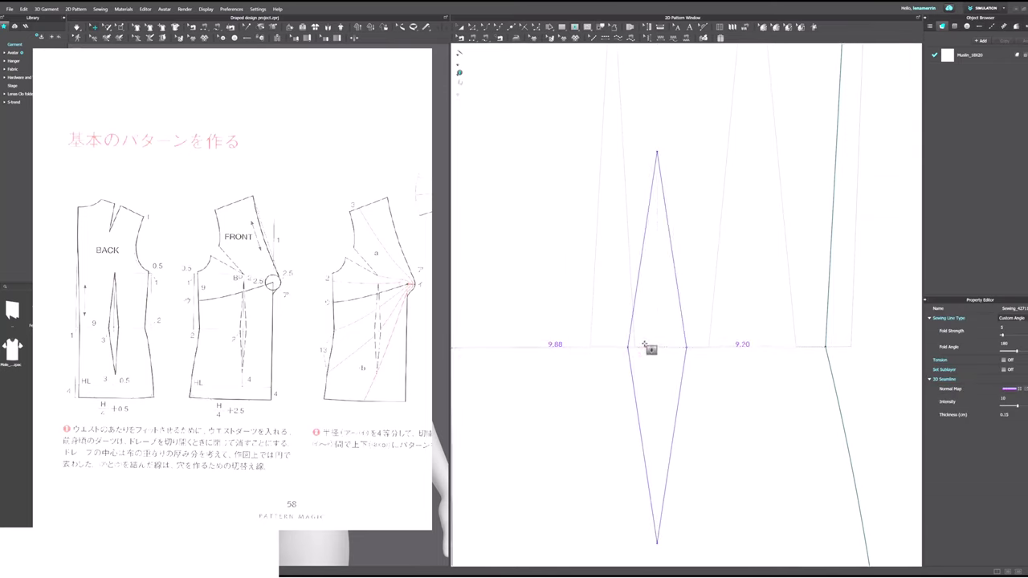
Step: Raise the upper tip of the back waist dart straight up to underarm level
scroll(636, 357, "down", 2)
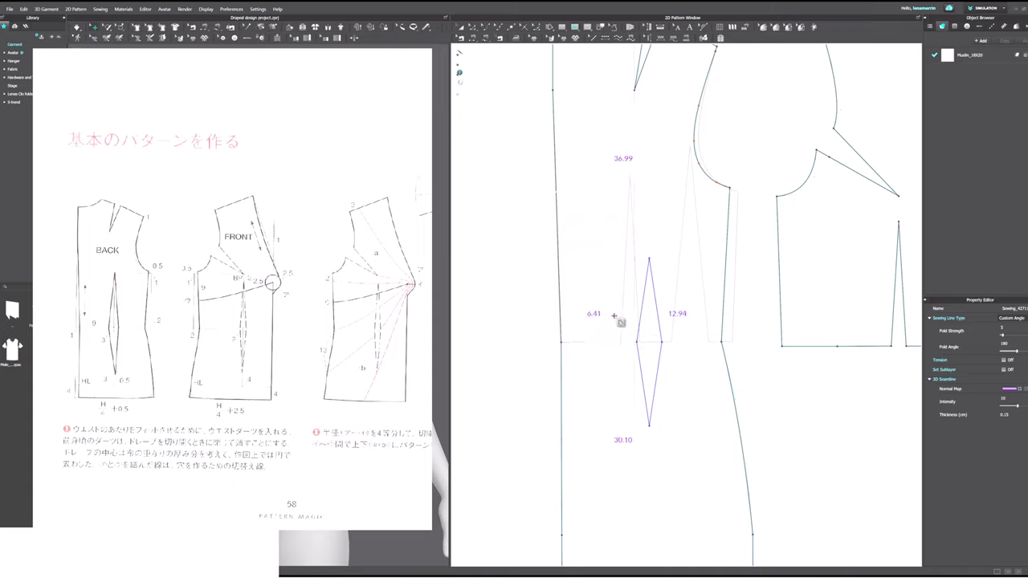
left_click(473, 31)
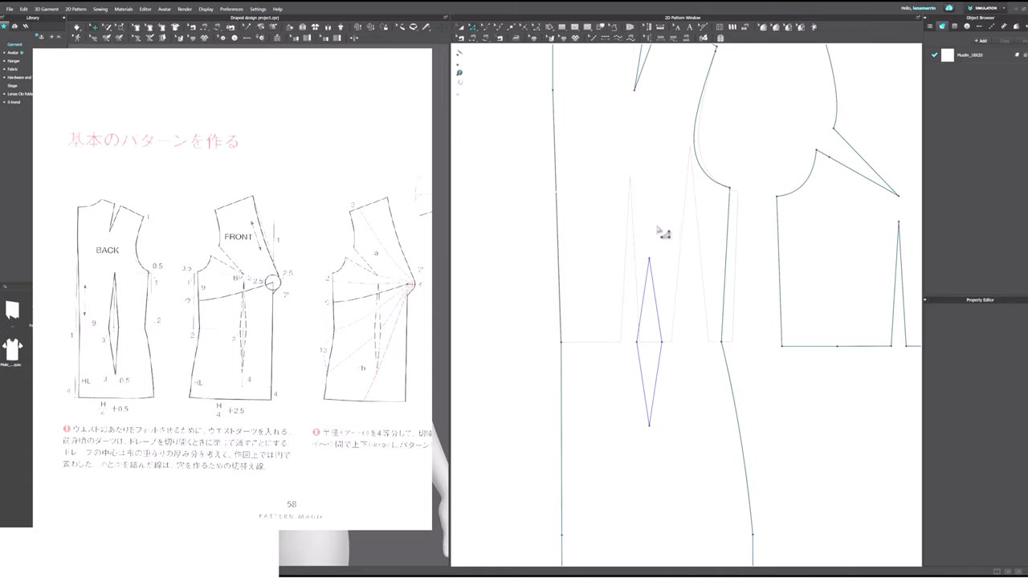
left_click_drag(651, 261, 648, 190)
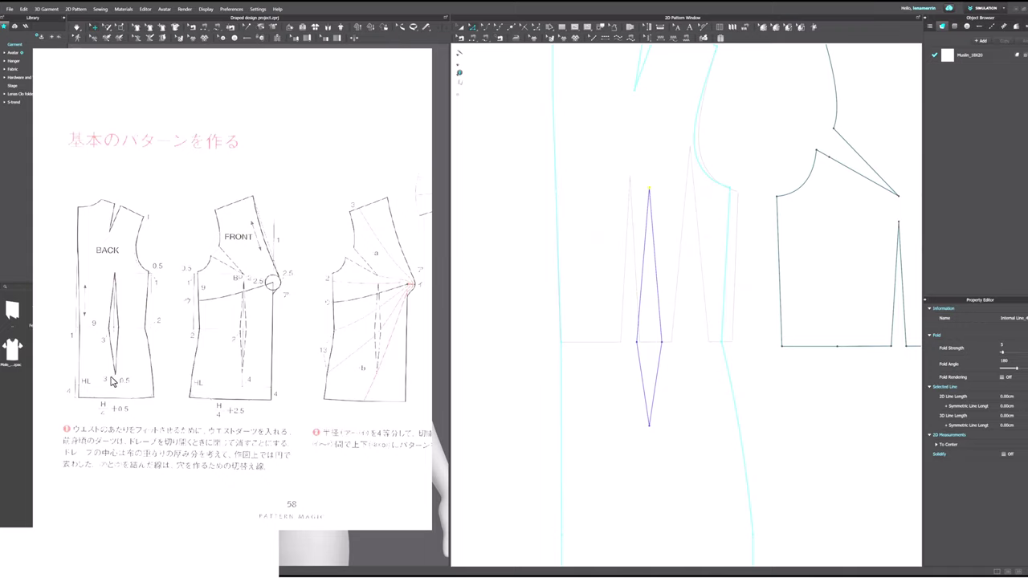
Step: Lower the bottom tip of the back waist dart to 3 cm above the hip line
scroll(529, 359, "down", 3)
scroll(538, 443, "up", 2)
left_click(623, 538)
left_click_drag(637, 362, 640, 410)
right_click(630, 401)
type("3")
key("Return")
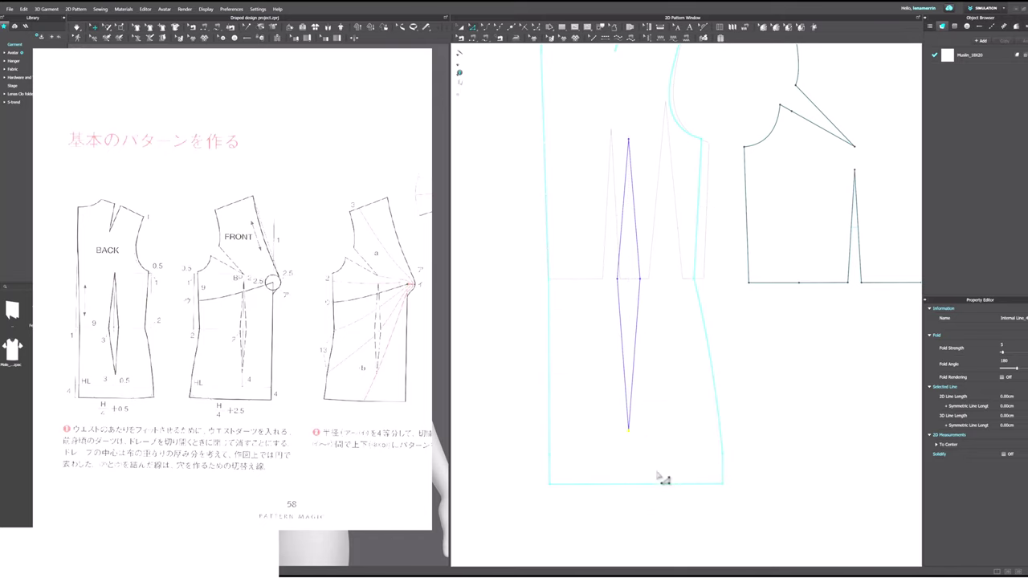
Step: Shift the bottom tip of the back waist dart 0.5 cm toward the side seam, following the book's diagram
left_click(656, 469)
left_click_drag(629, 433, 634, 435)
right_click(635, 434)
key("Return")
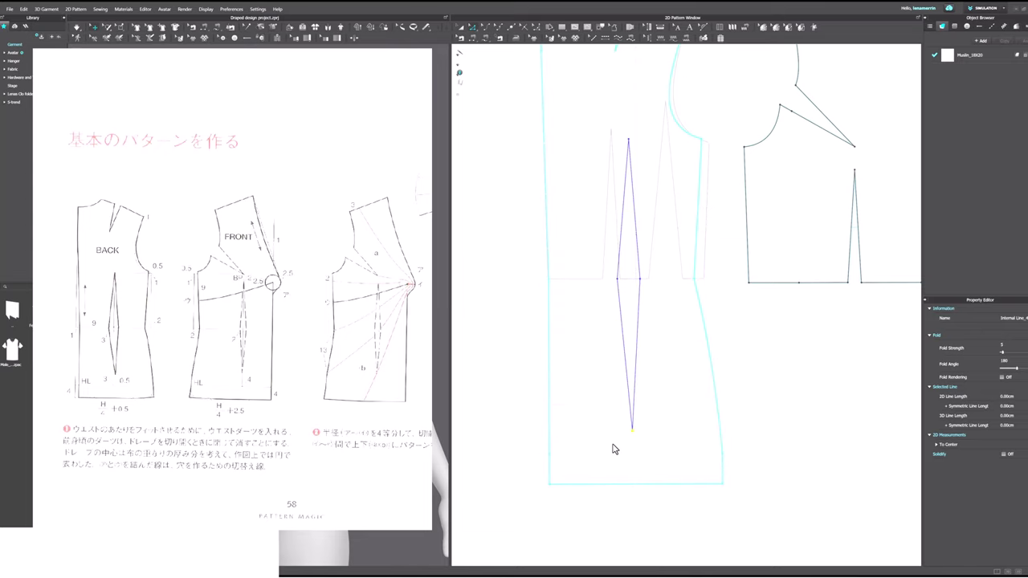
Step: Clone the adjusted back block as its reference line and move the block farther away from the front block
scroll(629, 490, "down", 2)
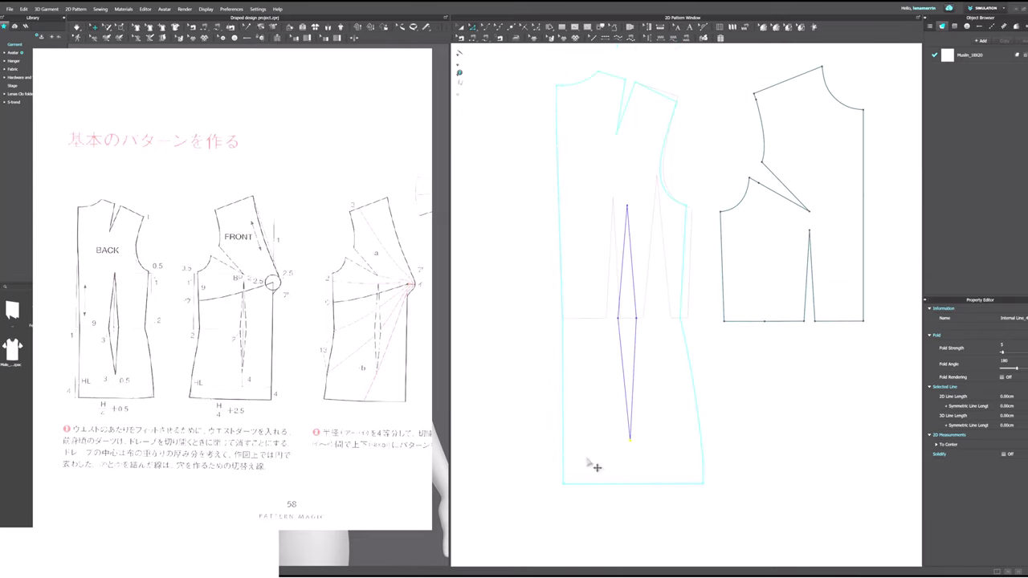
right_click(576, 130)
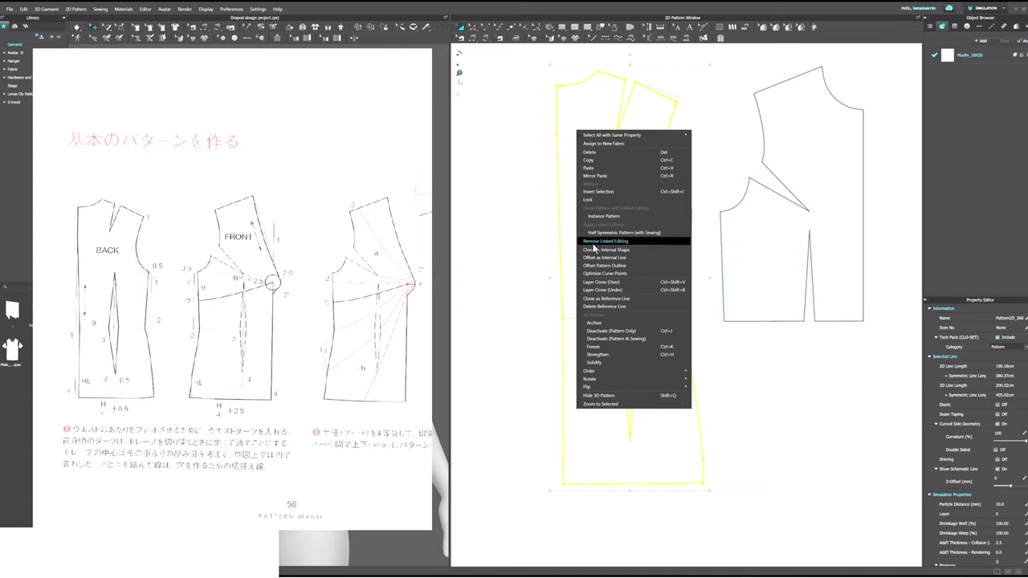
left_click(604, 299)
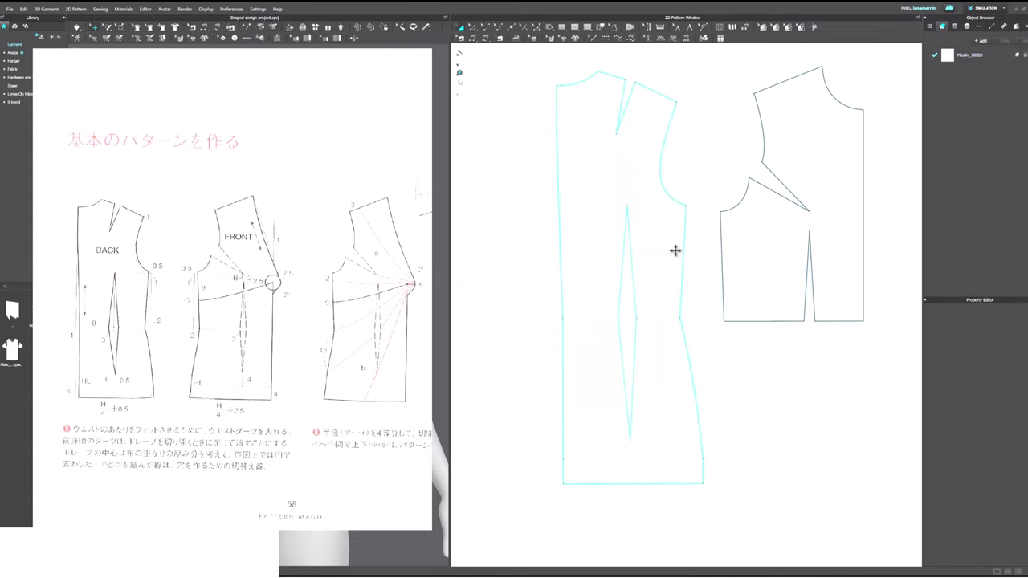
scroll(697, 177, "down", 3)
left_click_drag(644, 178, 563, 176)
Step: Draw a horizontal internal line across the front block from the underarm point to the centre-front line
scroll(796, 99, "up", 2)
scroll(831, 310, "up", 3)
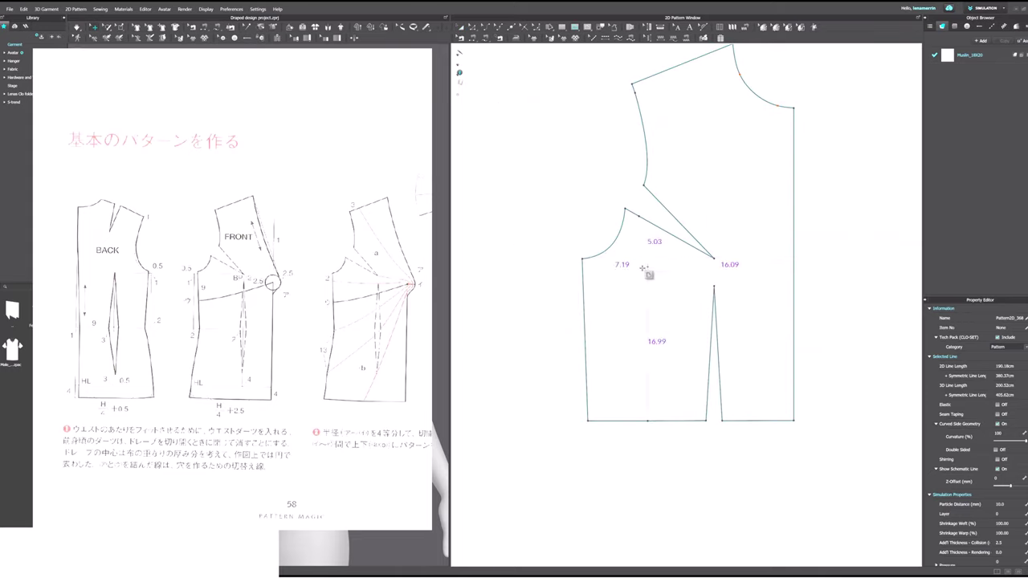
left_click(582, 260)
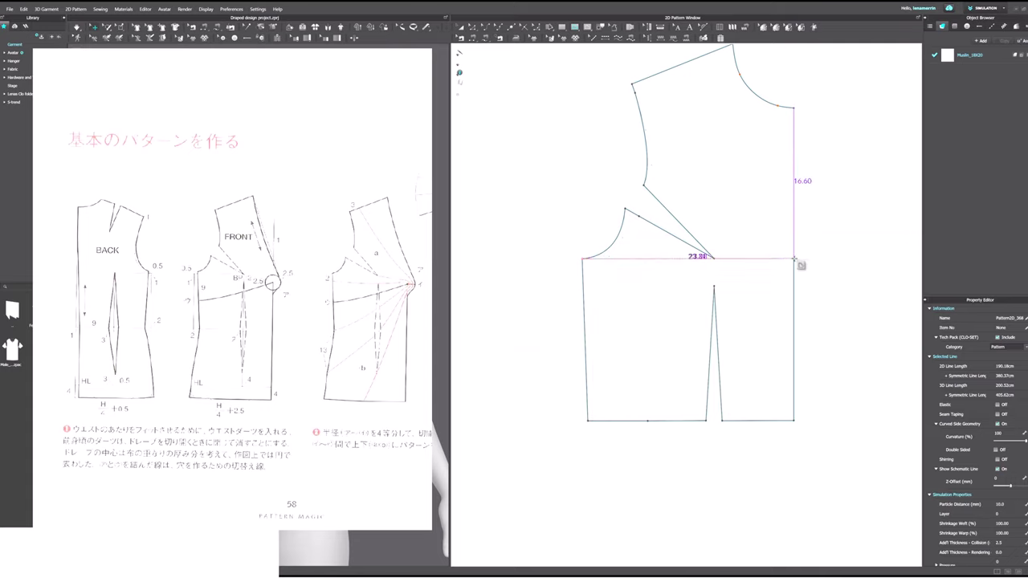
left_click(793, 258)
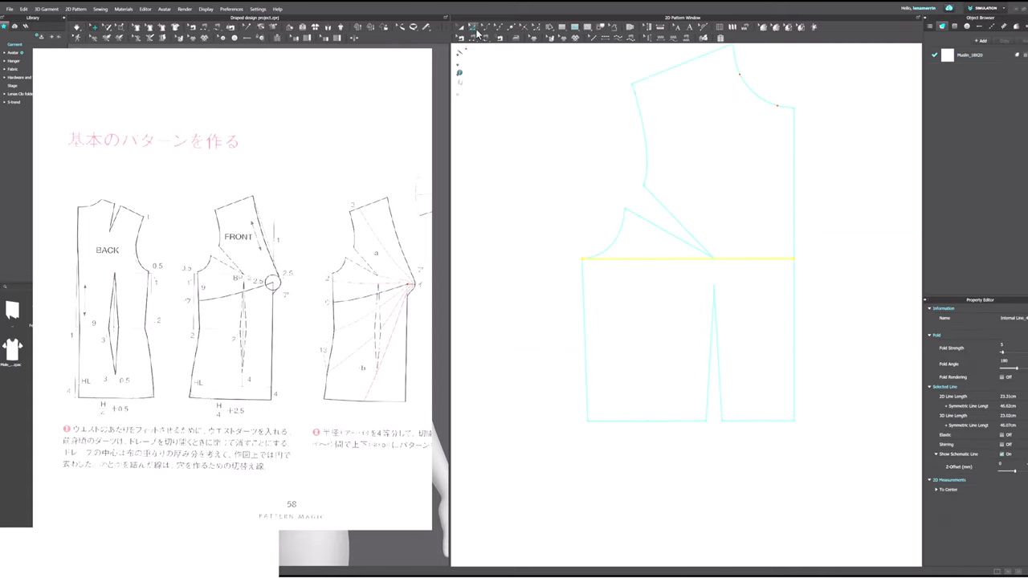
left_click(514, 179)
scroll(582, 336, "up", 1)
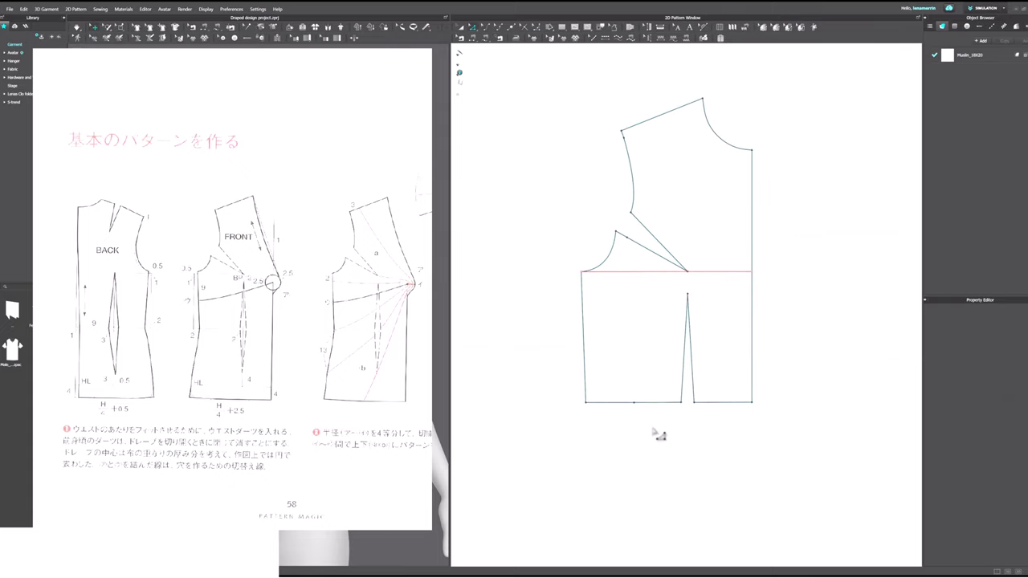
Step: Delete the front block's waist dart and the extra point on the waist edge, leaving a straight waistline
left_click(622, 393)
left_click(632, 392)
left_click(663, 302)
left_click_drag(653, 272, 709, 365)
key("ctrl+z")
left_click(697, 384)
key("Delete")
left_click(633, 243)
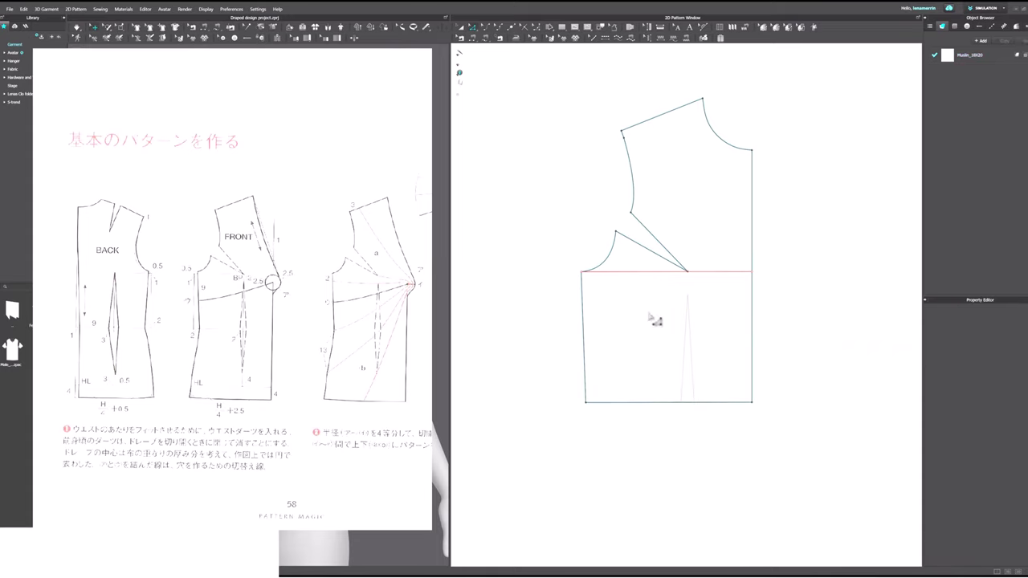
Step: Consult the book's front diagram and align the front block's side waist corner vertically under the underarm point
right_click(640, 402)
left_click(543, 363)
scroll(200, 306, "down", 1)
middle_click_drag(215, 258, 206, 300)
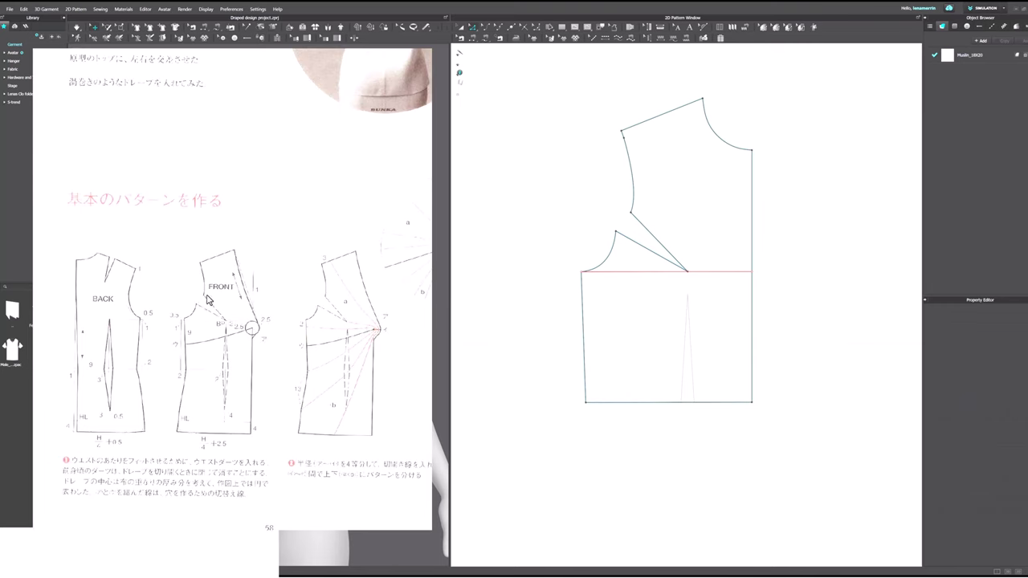
scroll(207, 300, "up", 2)
middle_click_drag(209, 399, 259, 332)
scroll(280, 334, "up", 2)
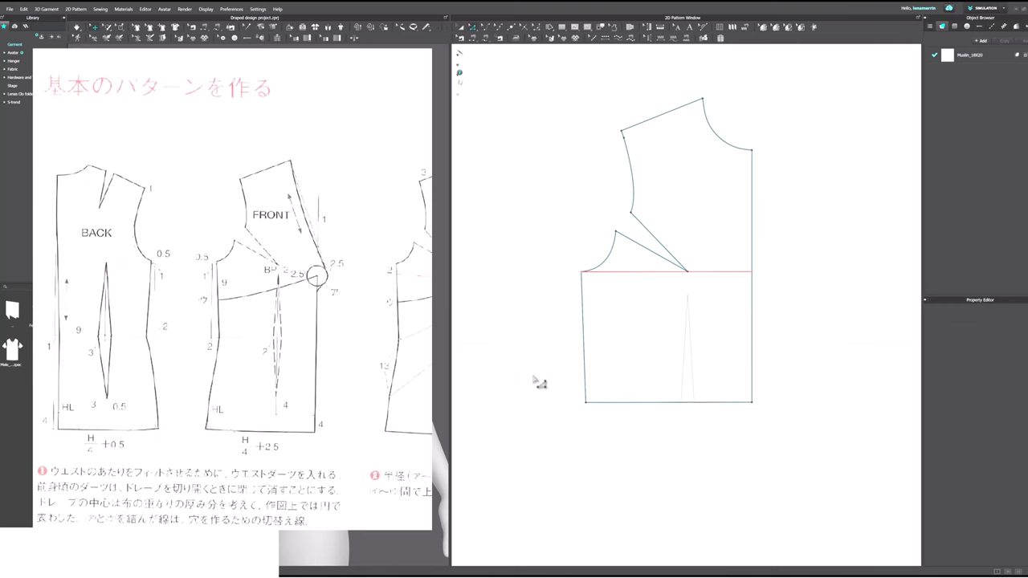
left_click(586, 404)
left_click_drag(595, 411, 587, 420)
Step: Move the front block's side waist corner 2 cm inward along the waistline
scroll(587, 420, "up", 5)
left_click_drag(598, 373, 623, 375)
left_click(600, 390)
right_click(624, 374)
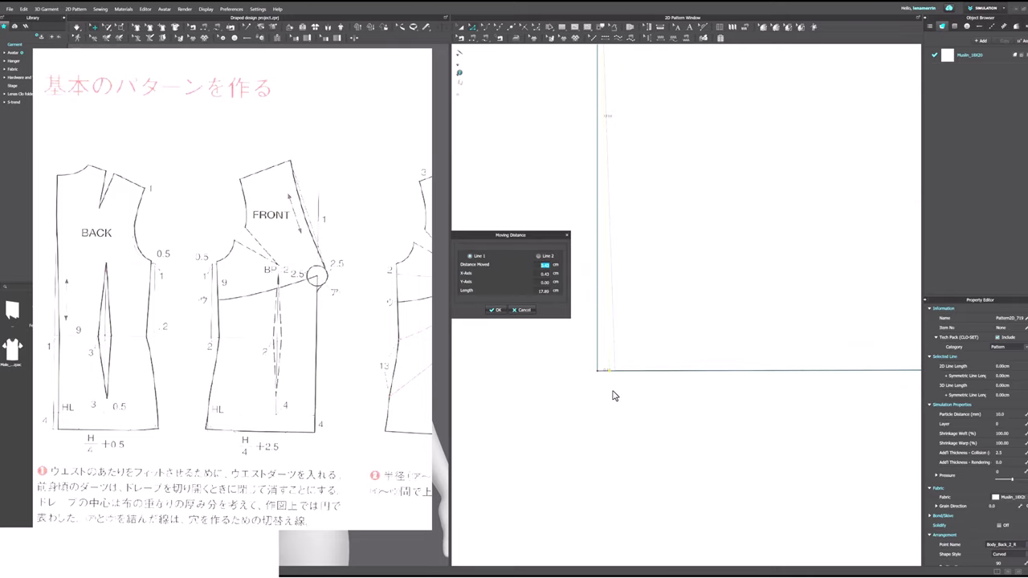
key("Return")
Step: Unlock all internal lines in the 2D pattern
scroll(610, 394, "down", 3)
scroll(506, 407, "down", 2)
scroll(553, 168, "up", 2)
scroll(571, 232, "up", 2)
right_click(565, 228)
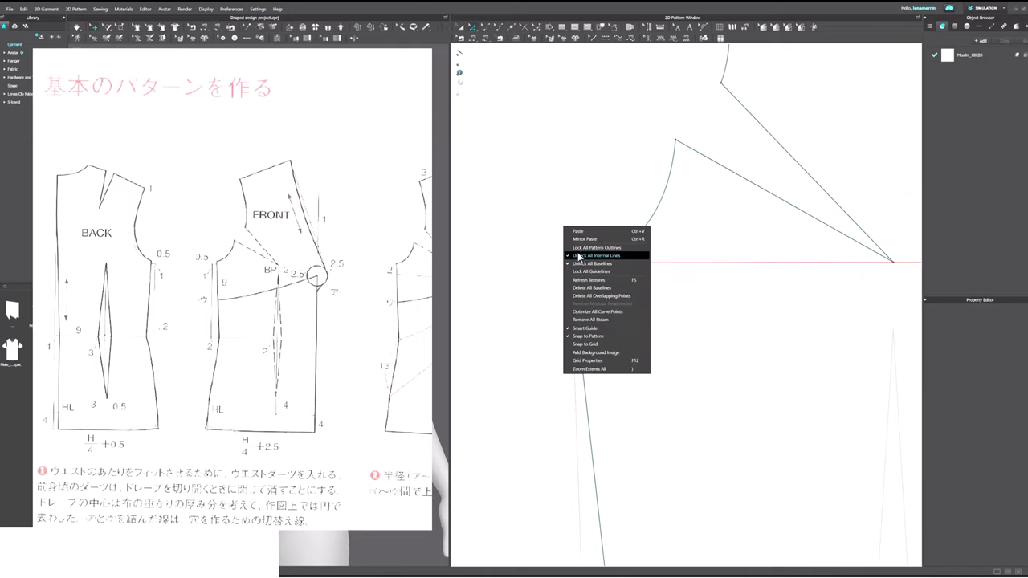
left_click(578, 256)
Step: Move the front block's underarm point 1 cm toward centre front and 0.5 cm up
scroll(578, 273, "up", 2)
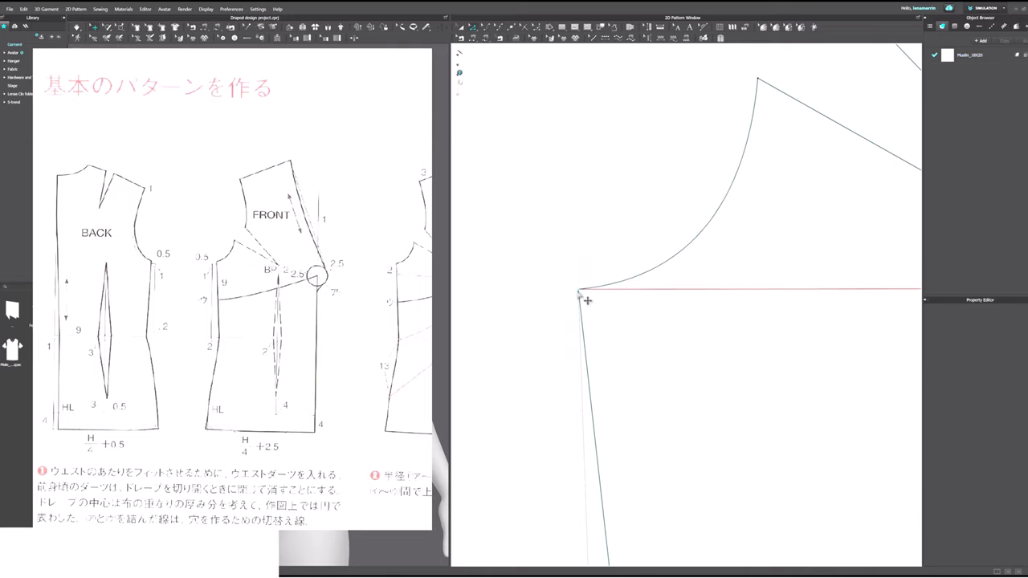
scroll(587, 300, "up", 2)
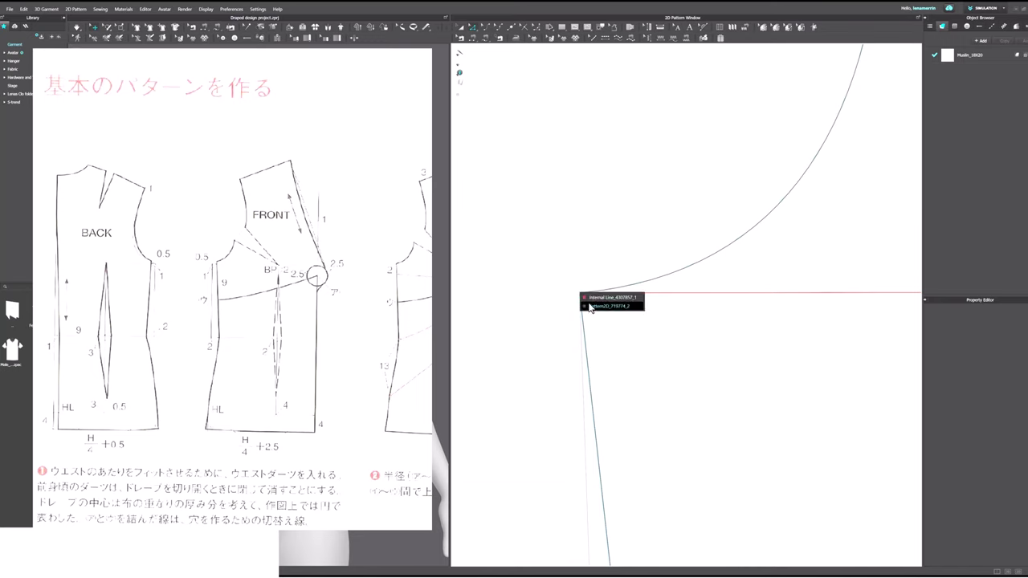
left_click(591, 305)
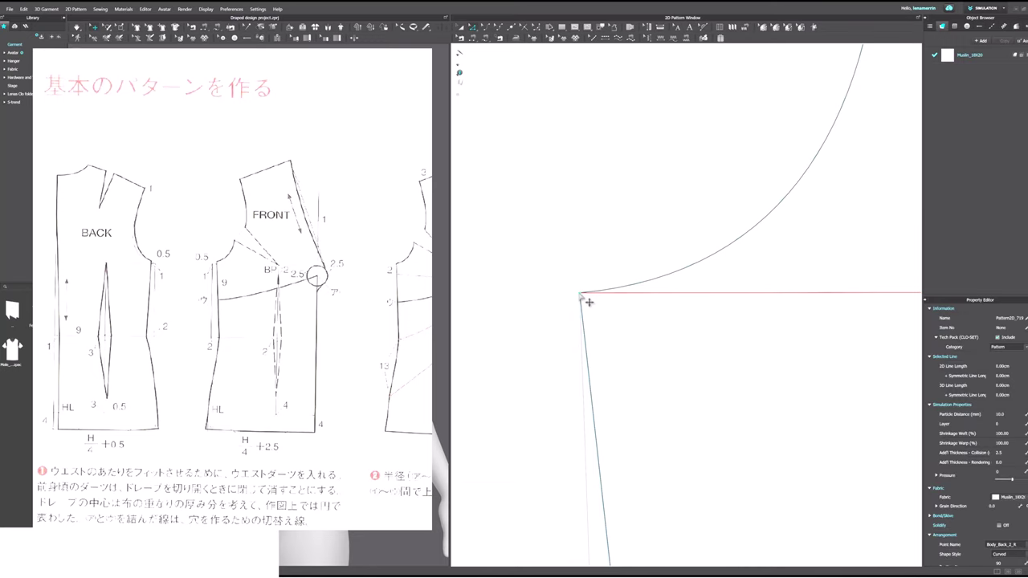
left_click_drag(589, 302, 576, 276)
right_click(577, 276)
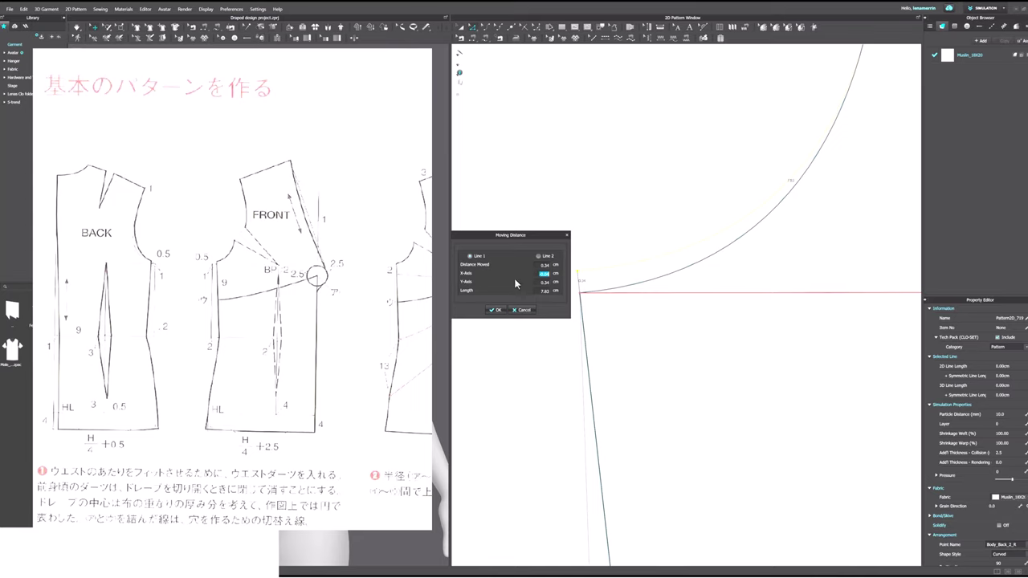
type("1.")
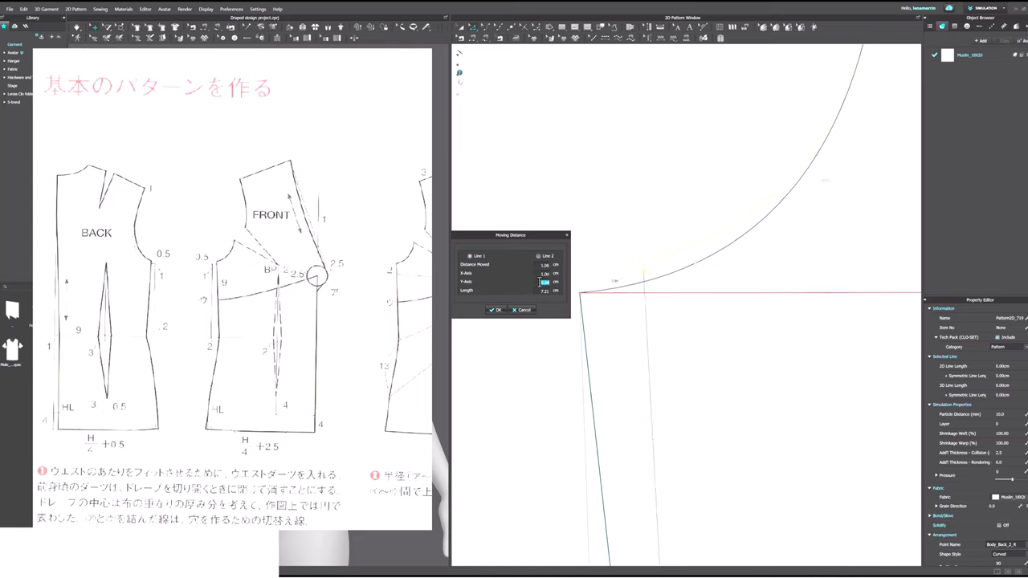
type("0")
key("Return")
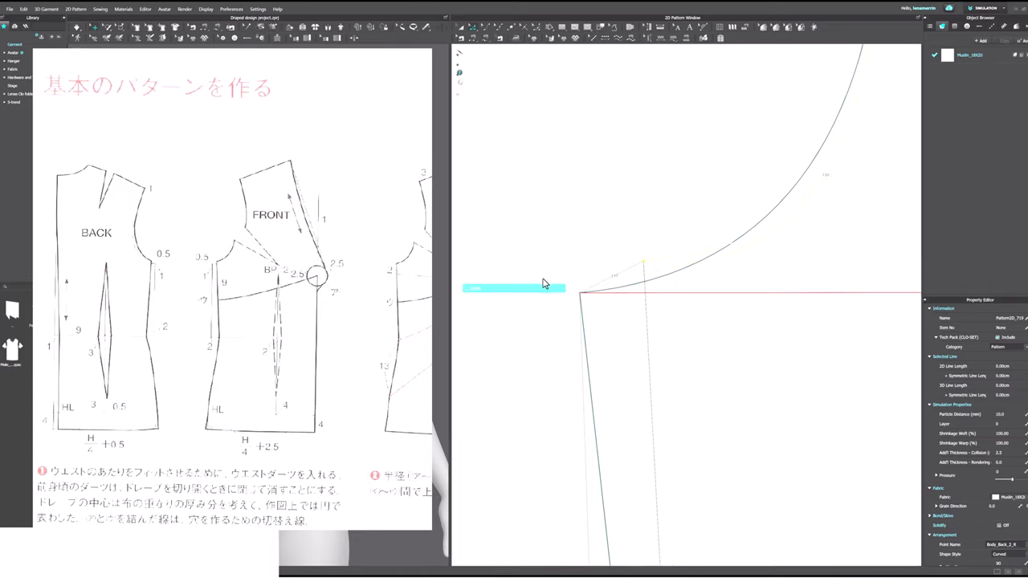
Step: Extend the front block below the waist by offsetting the pattern outline at the waist edge by 23 cm
scroll(588, 277, "down", 6)
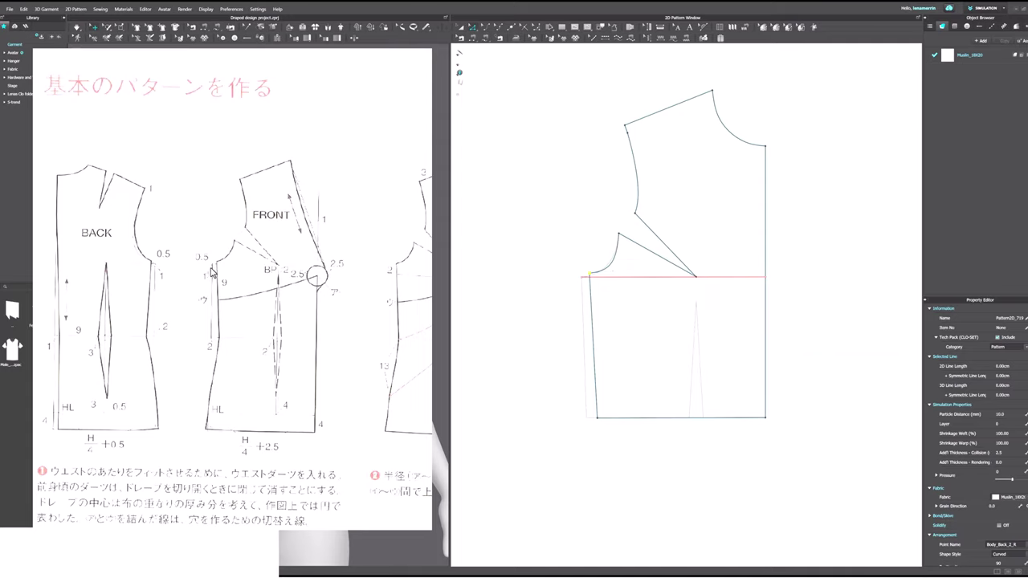
scroll(646, 327, "down", 2)
left_click(642, 409)
right_click(647, 400)
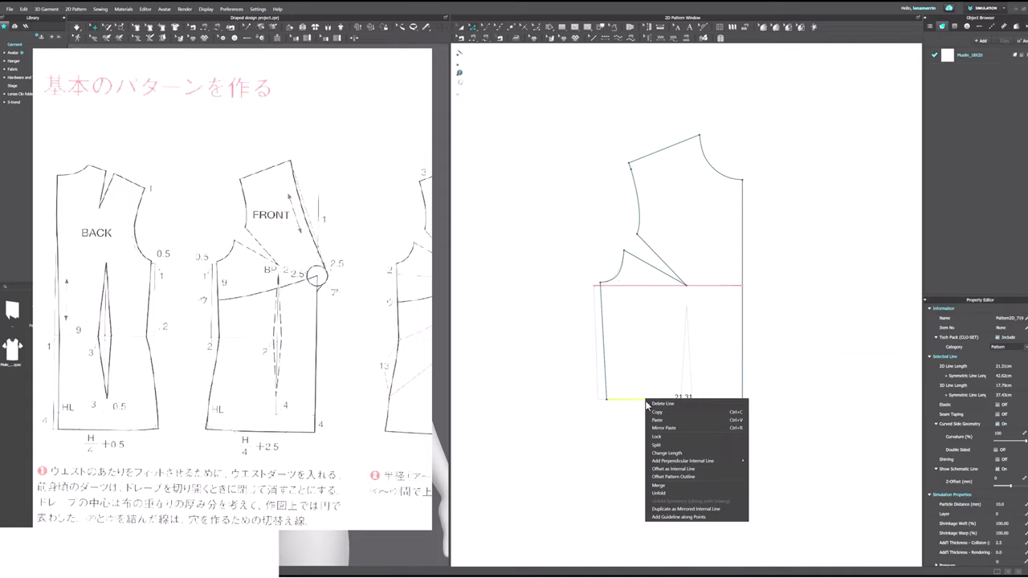
left_click(673, 476)
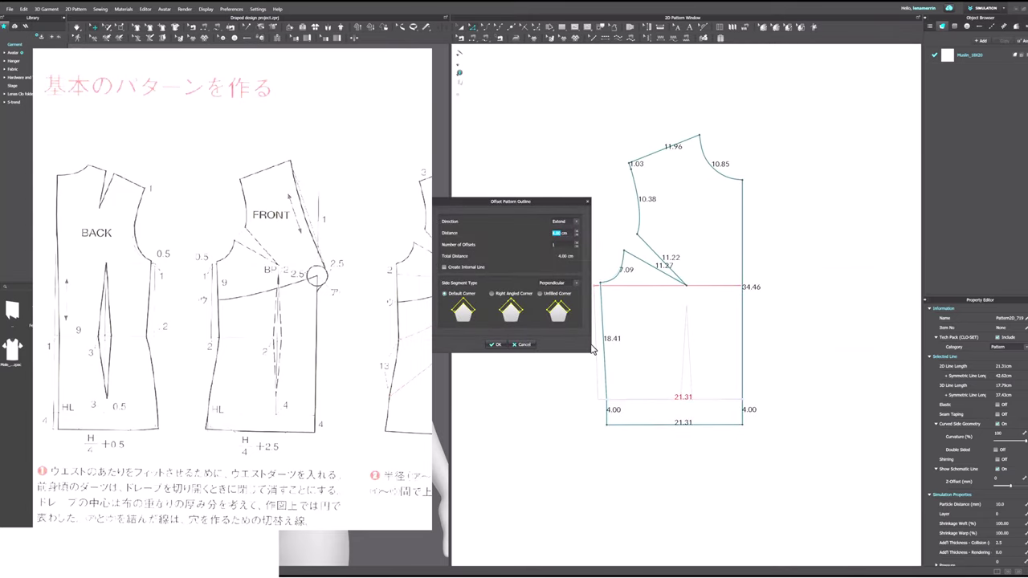
type("23")
left_click(497, 344)
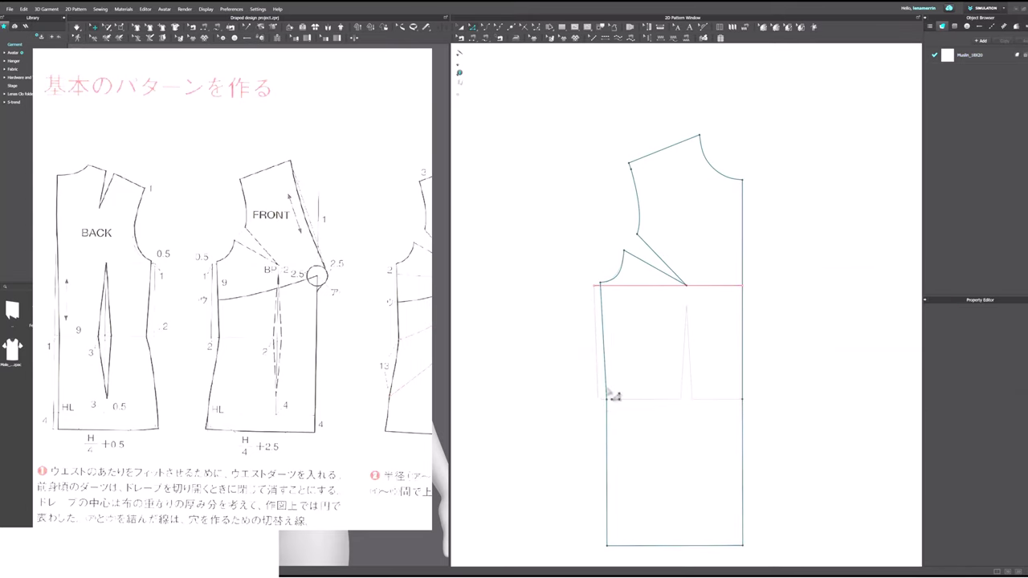
Step: Switch to Calculator and work out the front hip width as a quarter of the hip measurement plus 2.5
scroll(602, 457, "down", 2)
key("alt+Tab")
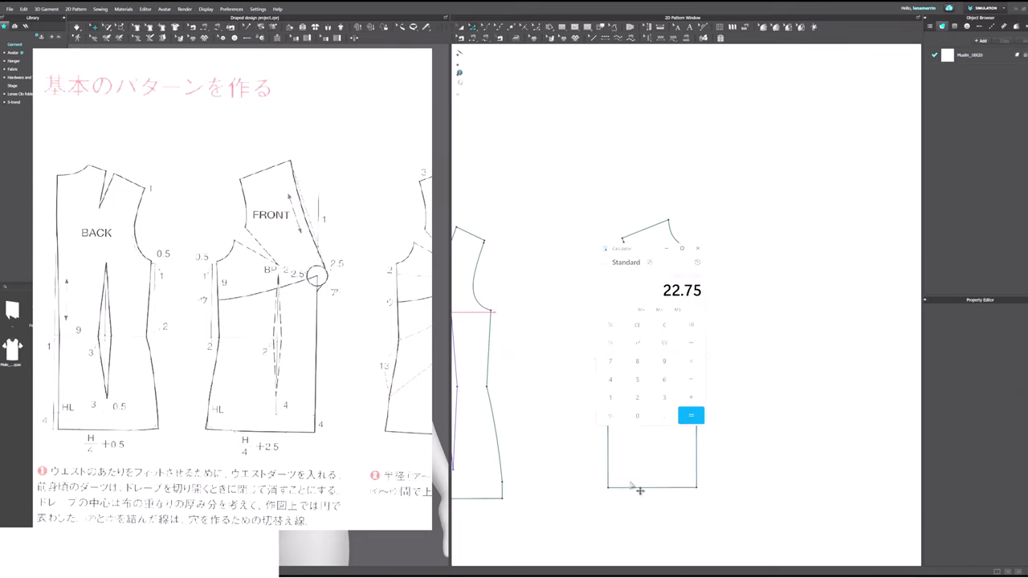
left_click(666, 327)
type("/4")
key("Return")
type("+2.5")
key("Return")
left_click(803, 261)
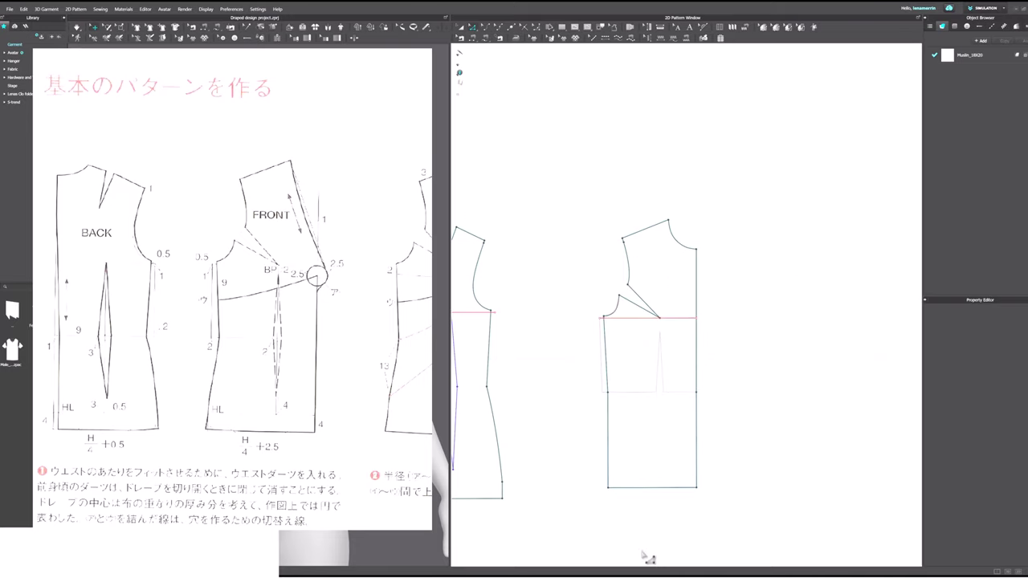
Step: Change the front block's bottom edge length to 24.75 cm from its start point, checking it against the calculated width
left_click(663, 487)
right_click(663, 488)
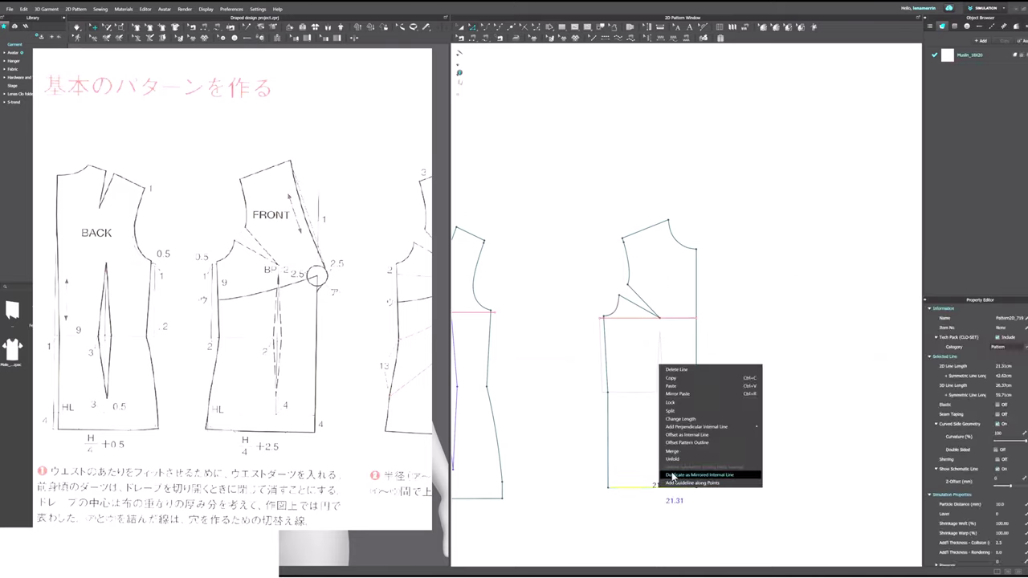
left_click(680, 418)
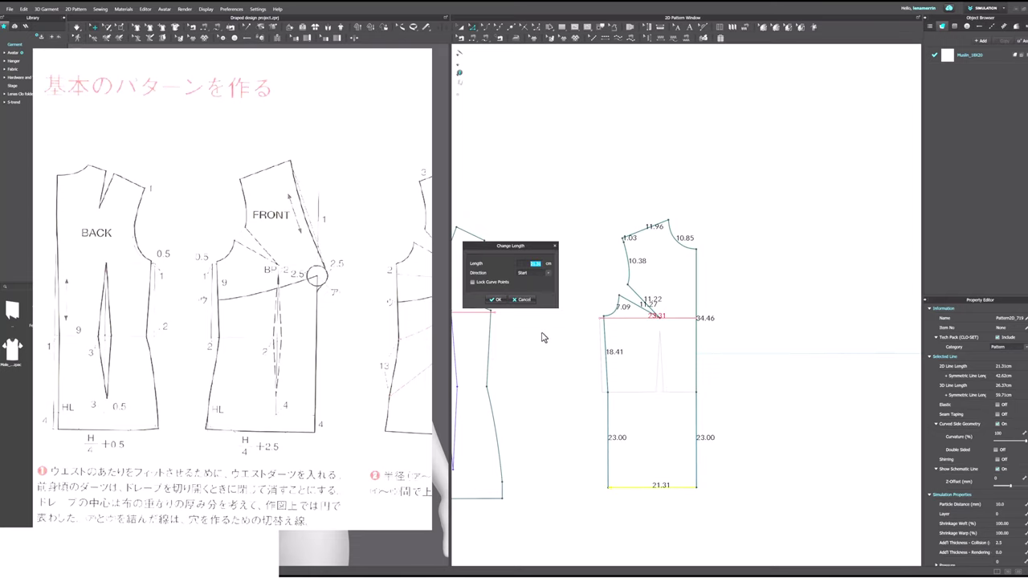
type("24.75")
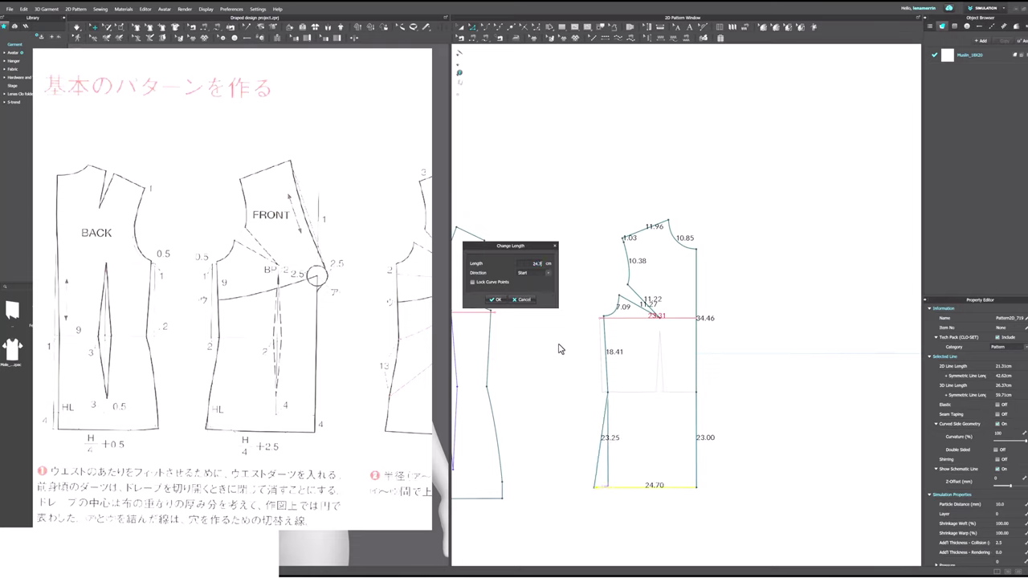
left_click(495, 299)
key("alt+Tab")
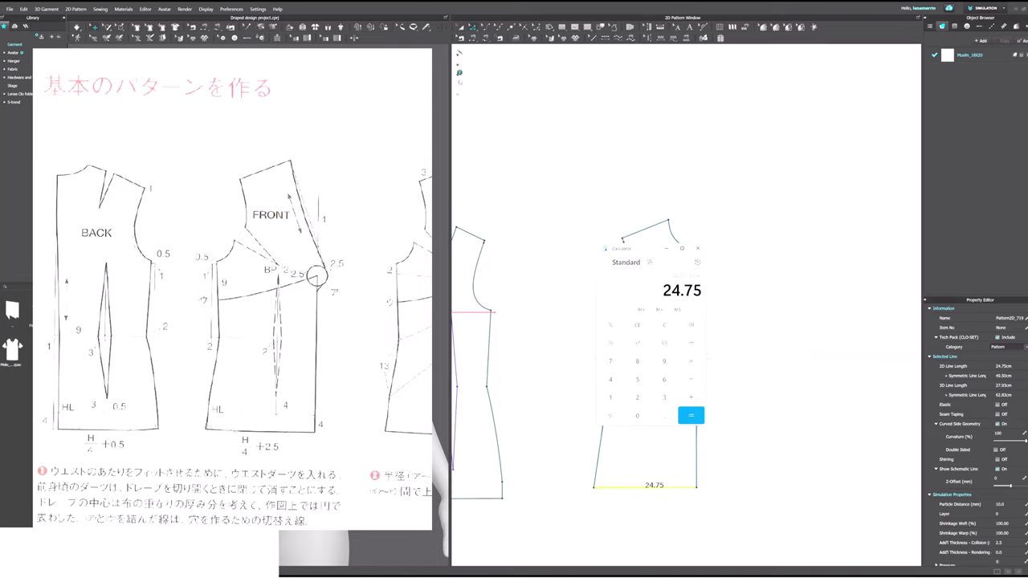
left_click(667, 252)
scroll(682, 388, "up", 5)
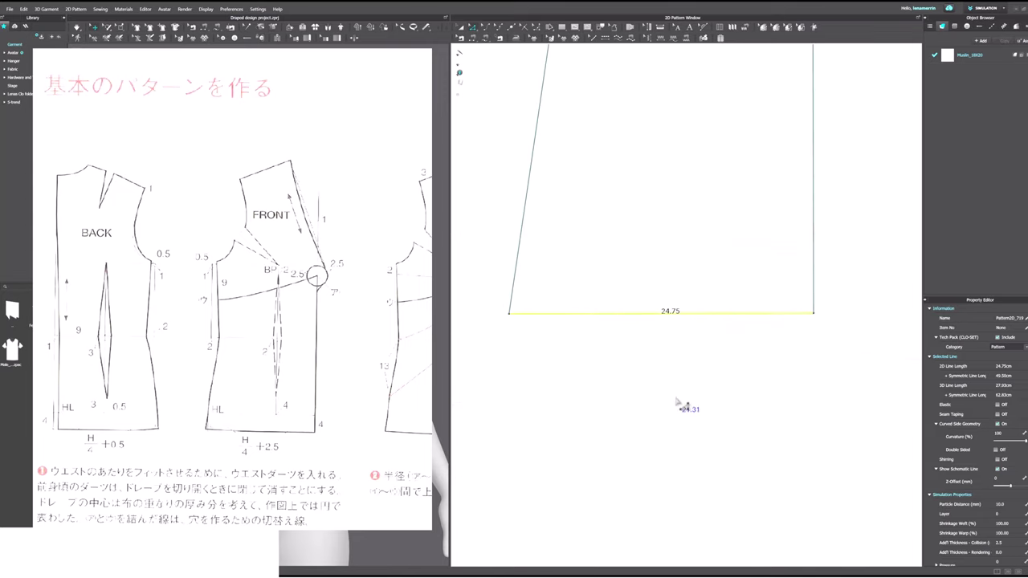
left_click(682, 398)
right_click(691, 313)
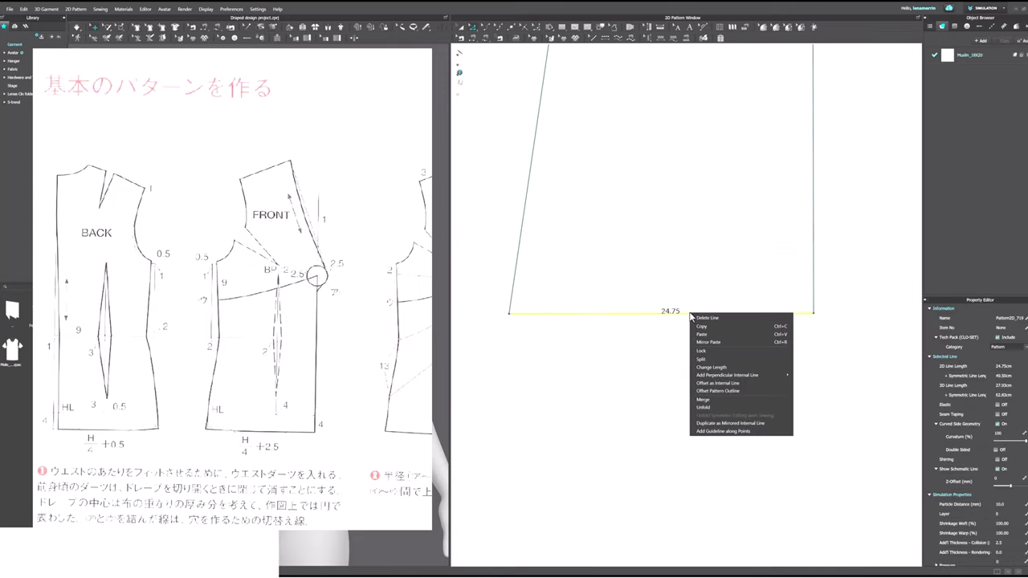
left_click(710, 384)
type("4cm")
left_click(522, 321)
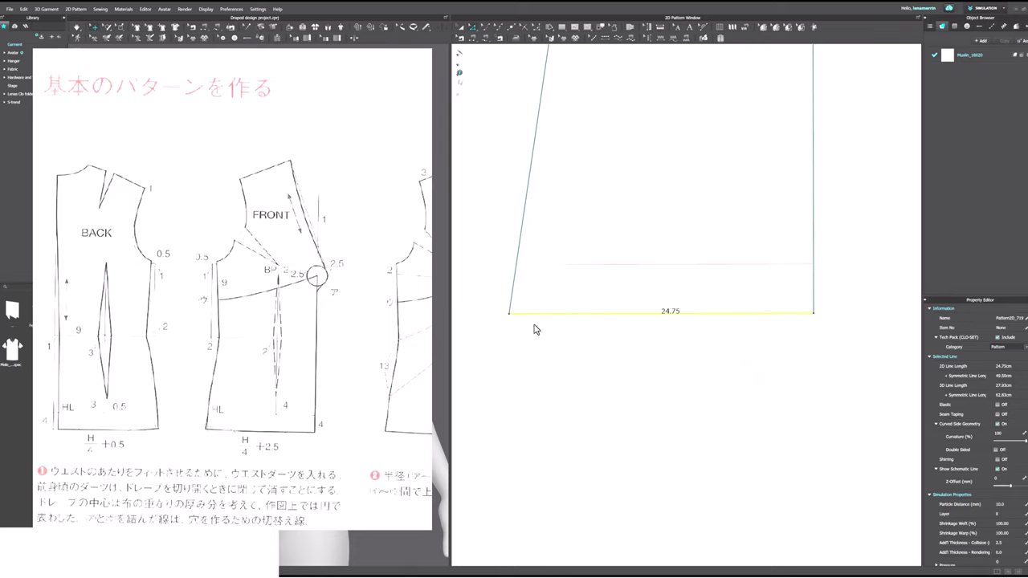
Step: Extend the front block below the hip line by offsetting its bottom outline by 4 cm
right_click(591, 314)
left_click(611, 393)
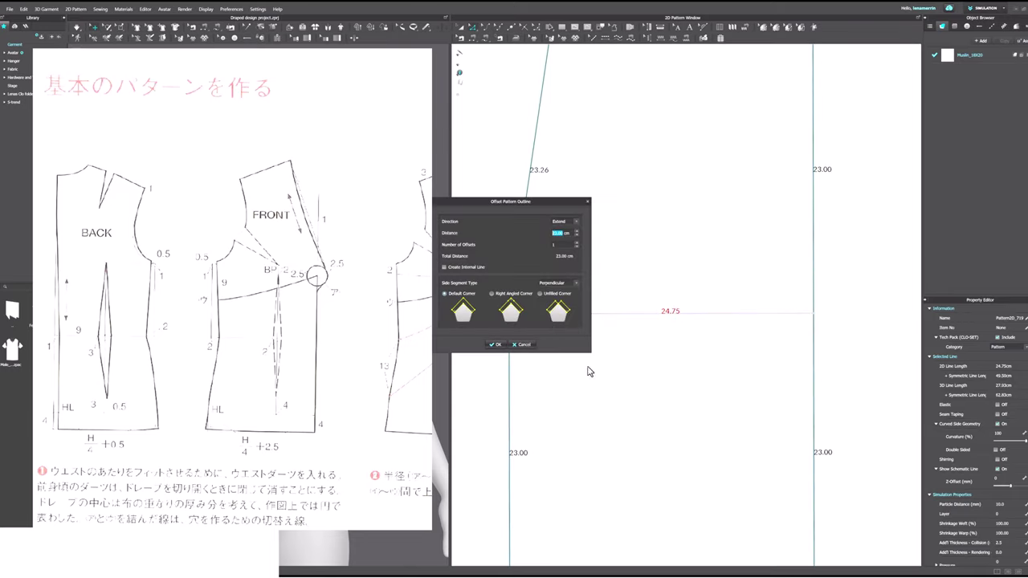
type("4")
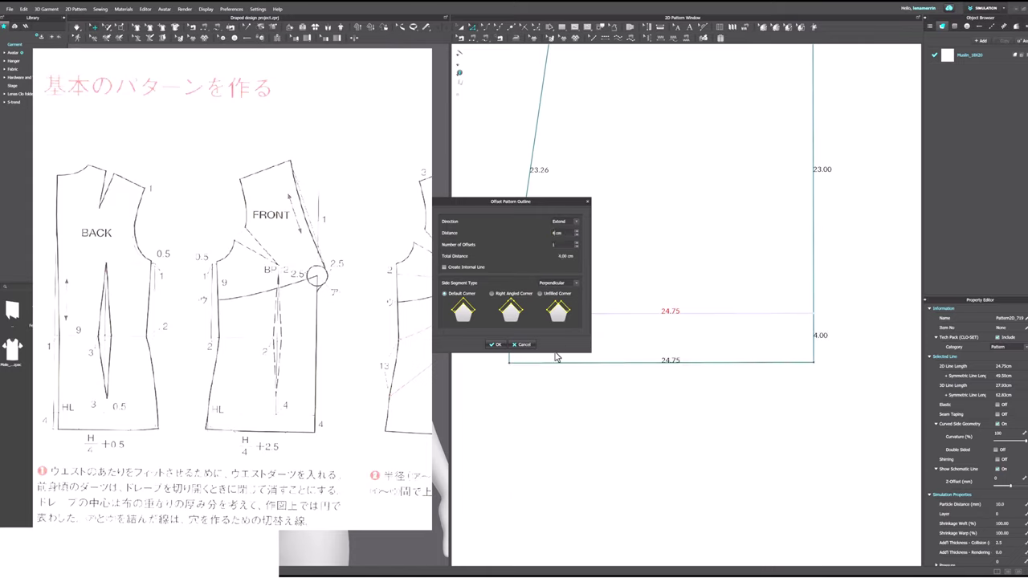
left_click(497, 346)
Step: Curve the front block's side seam slightly outward between the waist and the hip line
scroll(546, 420, "down", 3)
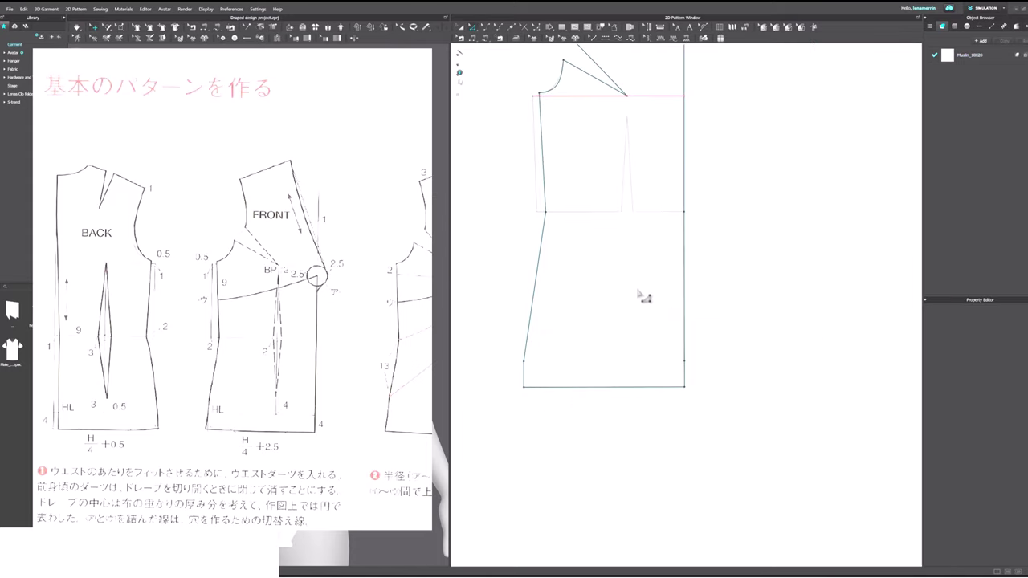
left_click(540, 288)
left_click_drag(533, 283, 535, 284)
left_click(729, 314)
scroll(717, 305, "down", 3)
middle_click_drag(721, 301, 719, 337)
right_click_drag(719, 337, 712, 325)
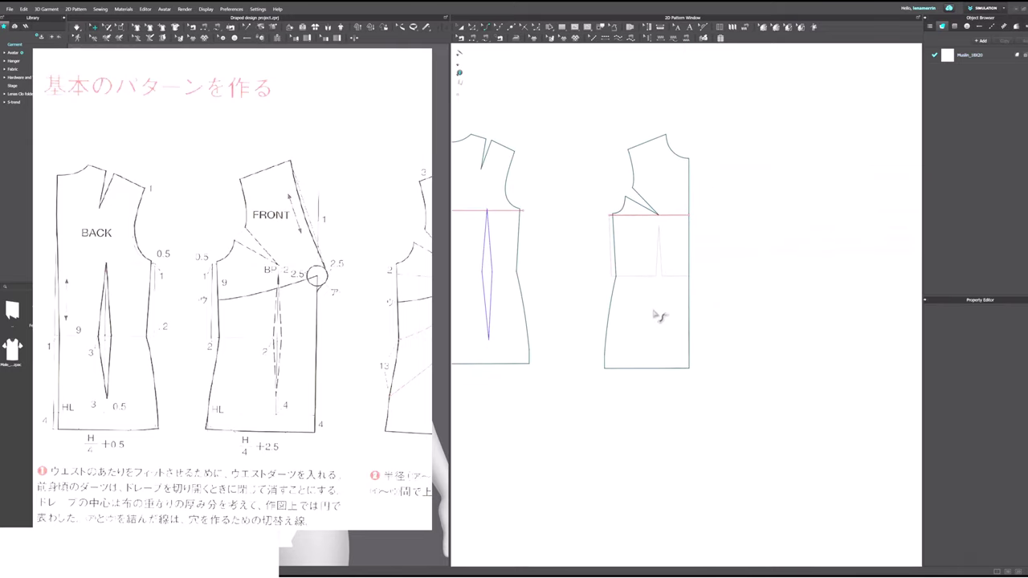
Step: Create a front waist dart on the waistline below the bust point, 1 cm wide per side and 10 cm high up and down
scroll(665, 313, "up", 1)
scroll(717, 257, "up", 2)
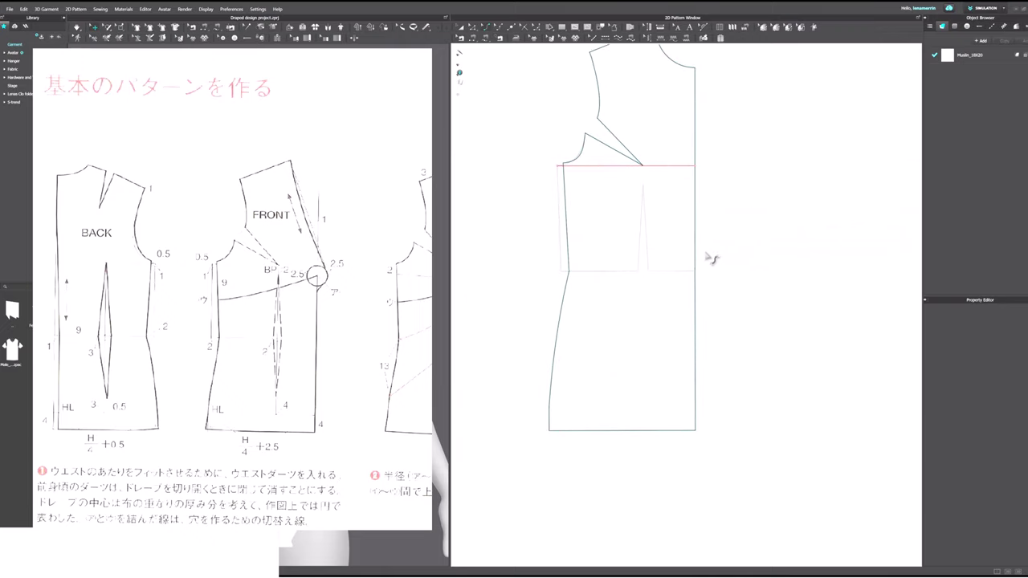
left_click(575, 29)
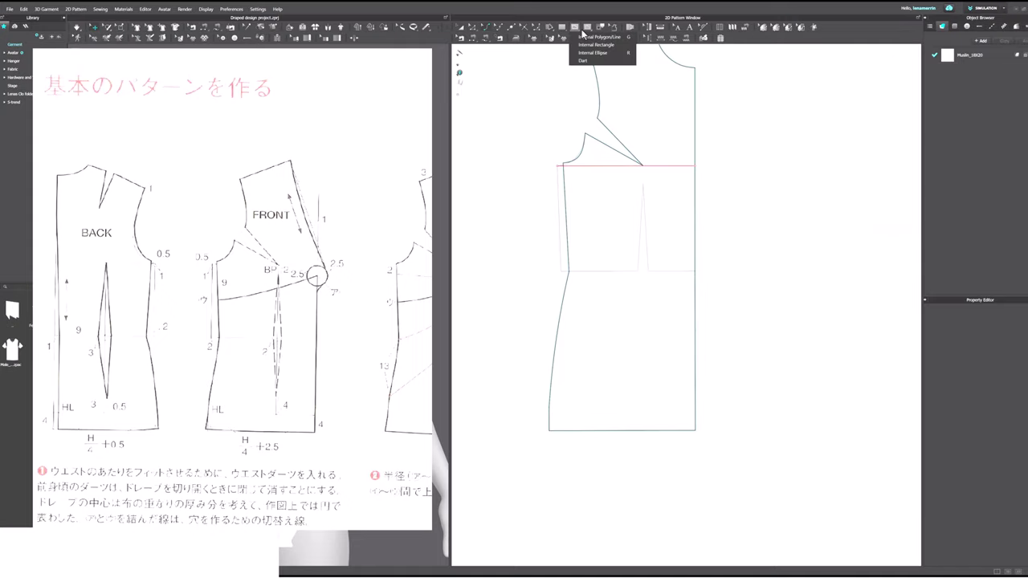
left_click(583, 61)
scroll(644, 225, "up", 2)
scroll(644, 225, "up", 1)
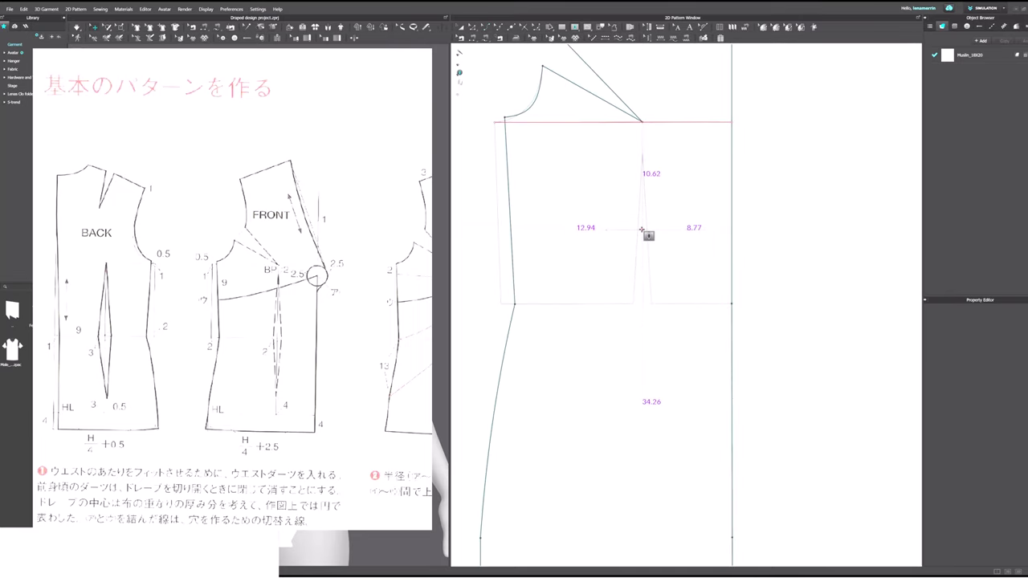
left_click(644, 310)
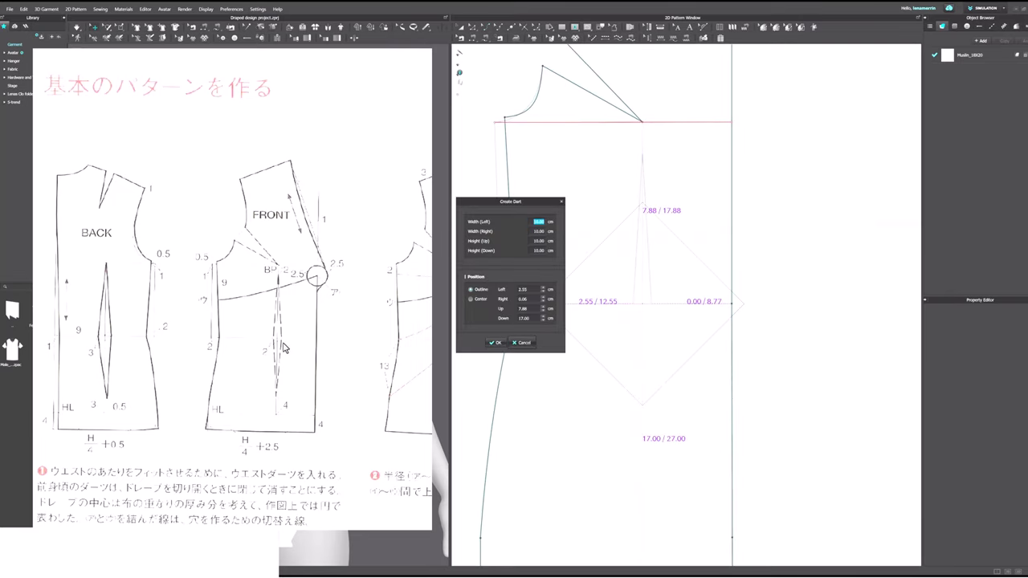
type("11")
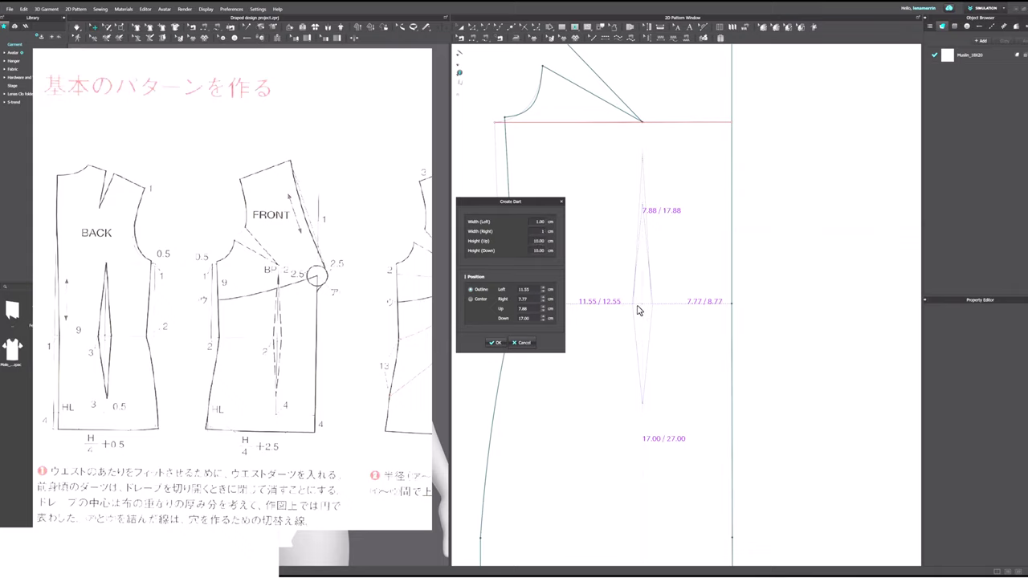
left_click(495, 343)
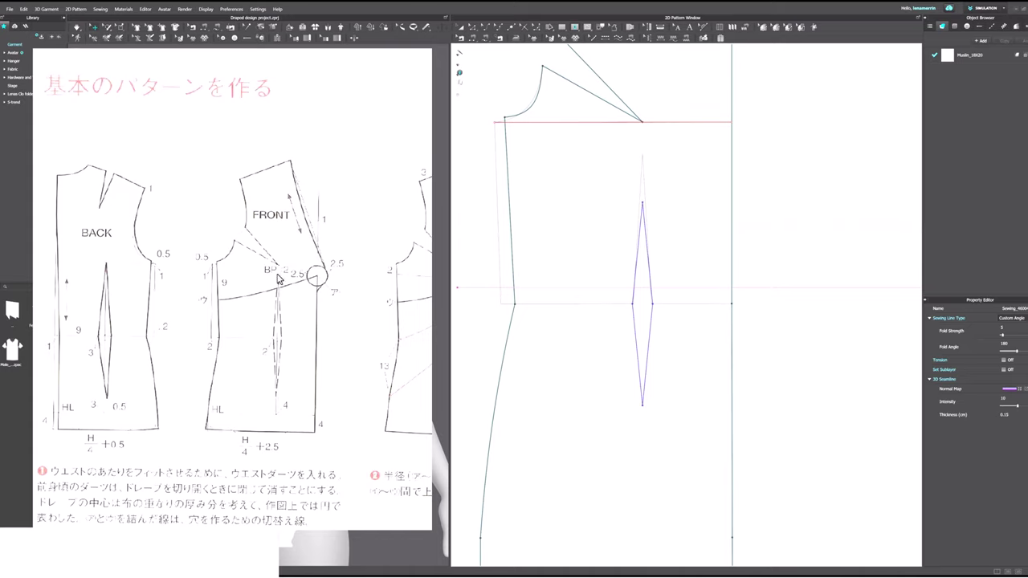
Step: Offset the front block's horizontal bust line as an internal line 2 cm below it, using the reverse direction
left_click(472, 27)
right_click(599, 122)
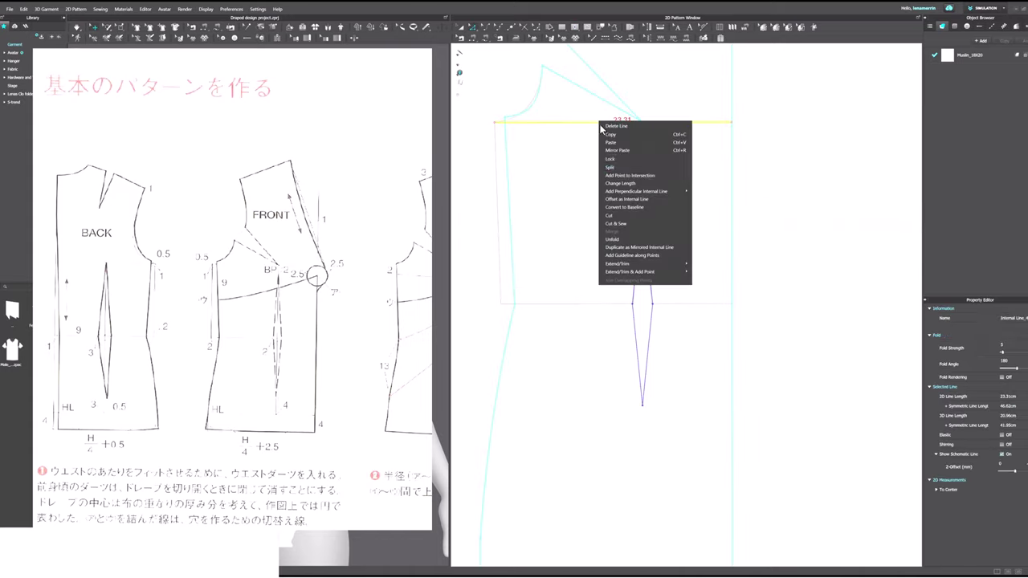
left_click(624, 200)
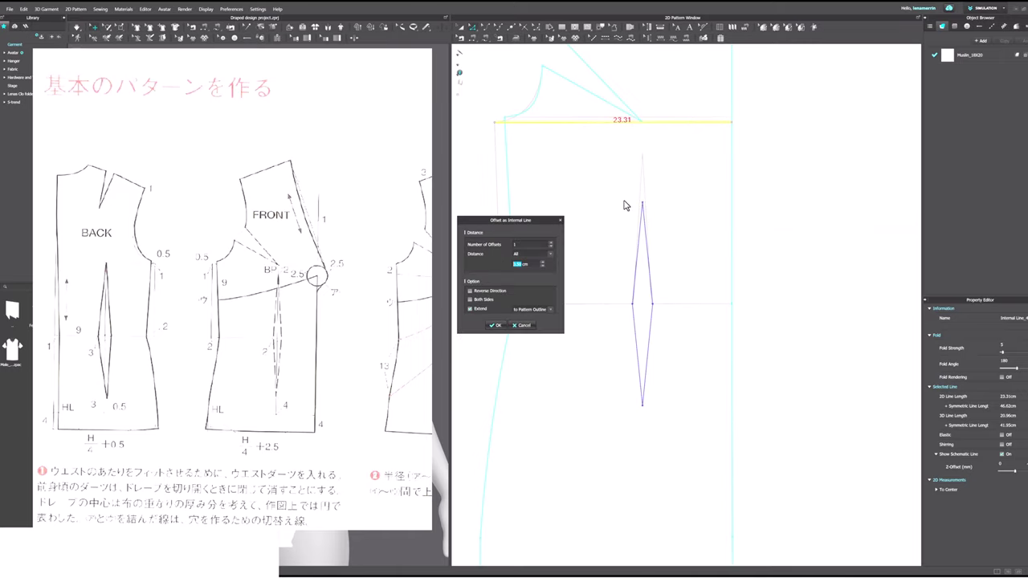
left_click(470, 291)
left_click(528, 264)
left_click(496, 324)
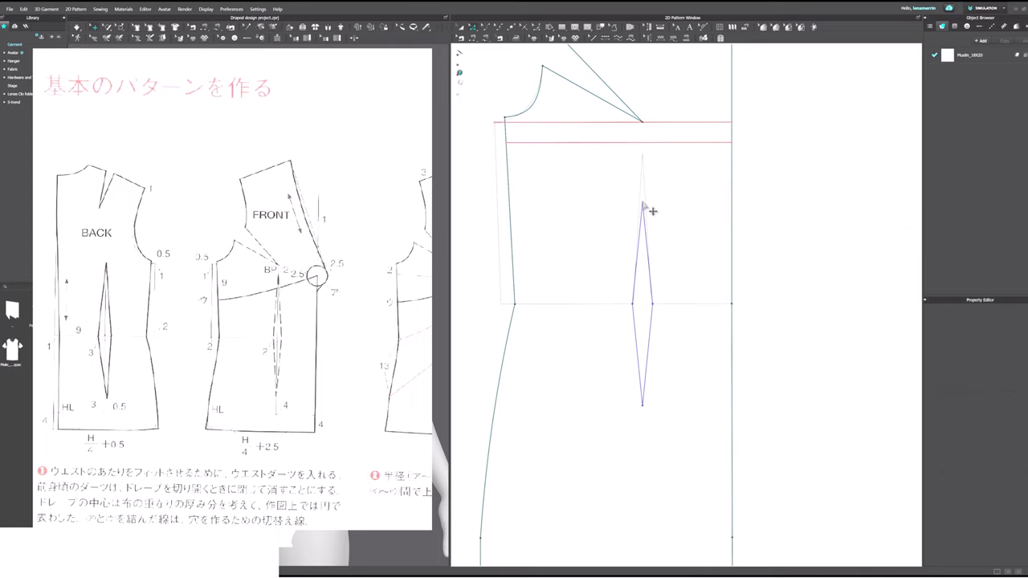
Step: Raise the front waist dart's upper tip to the offset helper line and delete that line
left_click_drag(652, 210, 654, 149)
left_click(672, 144)
left_click(684, 160)
scroll(625, 358, "down", 2)
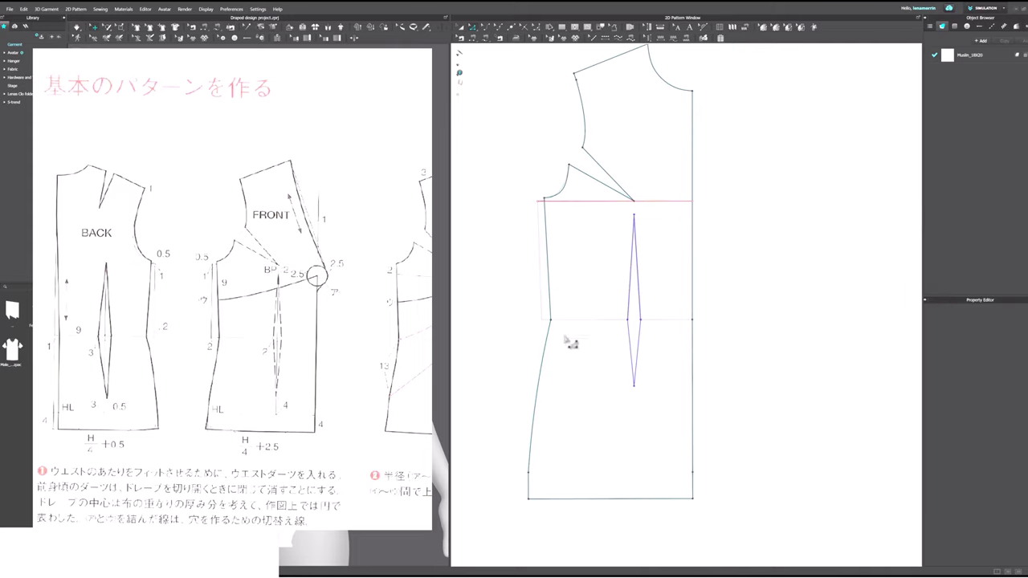
Step: Lower the front waist dart's bottom tip to the hip line
left_click_drag(634, 387, 636, 424)
right_click(636, 423)
left_click(522, 334)
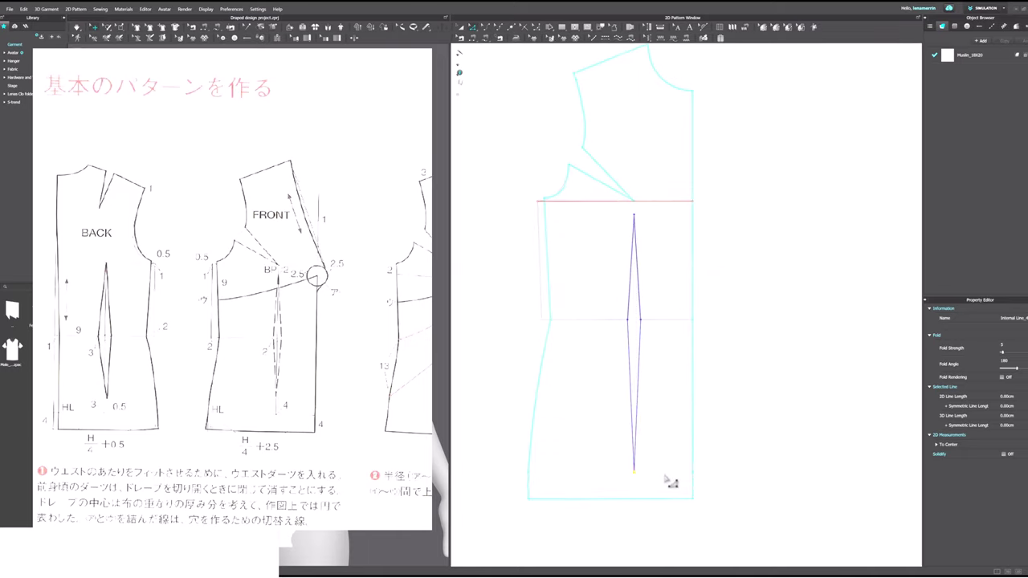
left_click(643, 481)
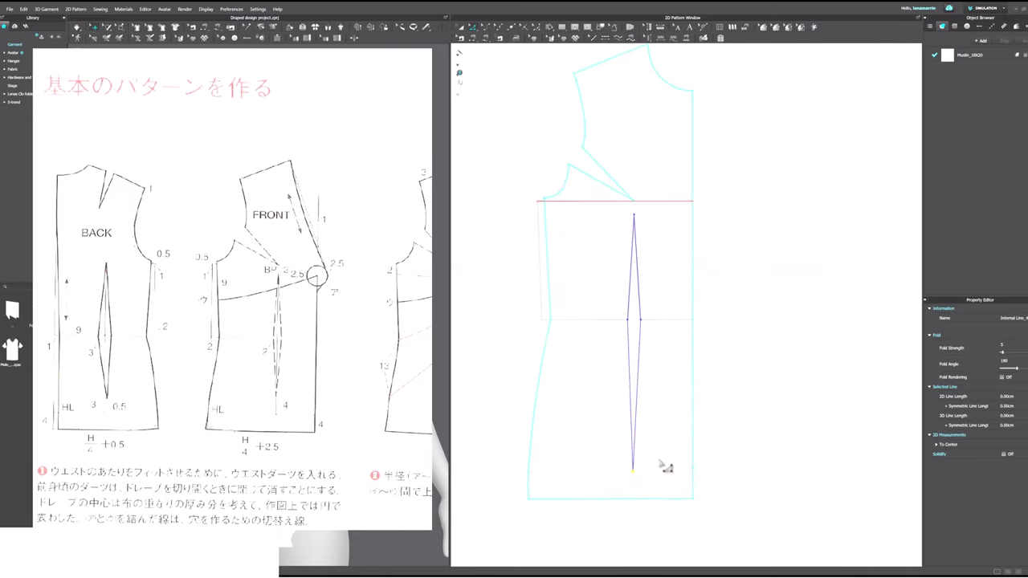
Step: Move the front waist dart's bottom tip 4 cm up from the hip line
scroll(647, 479, "up", 3)
scroll(647, 479, "up", 2)
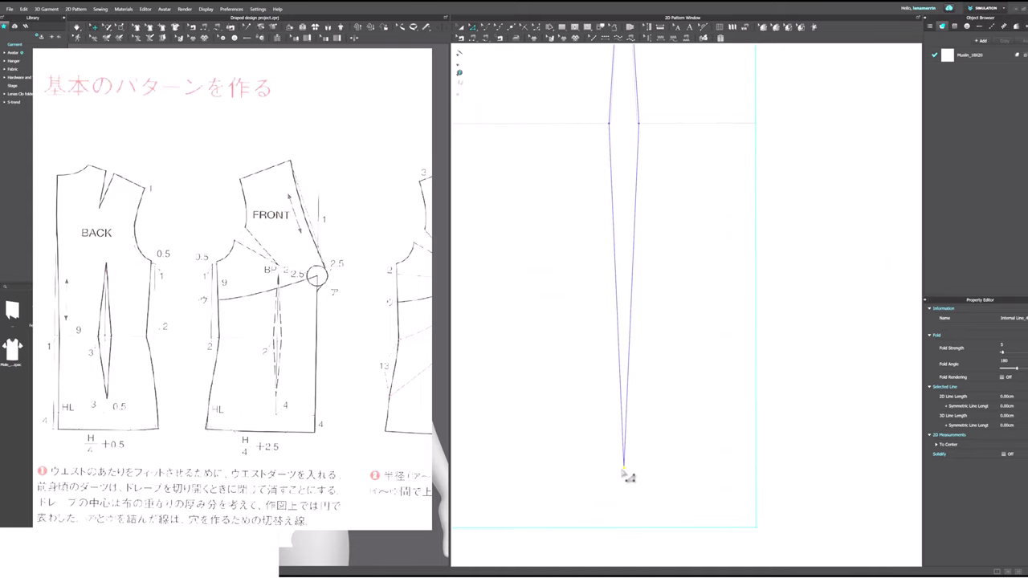
left_click_drag(624, 472, 625, 337)
right_click(624, 338)
type("4")
key("Return")
scroll(758, 356, "down", 4)
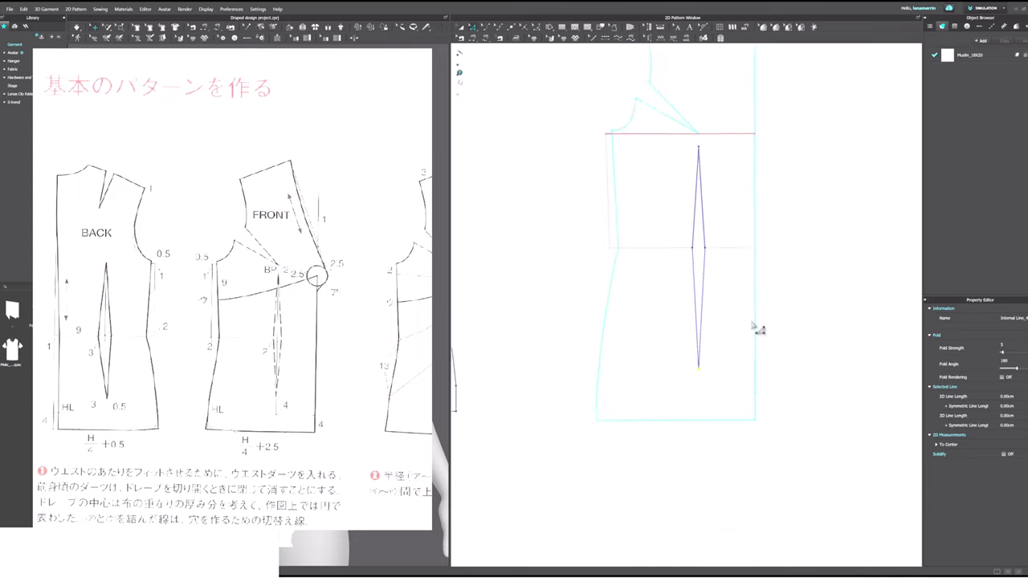
middle_click_drag(826, 176, 791, 224)
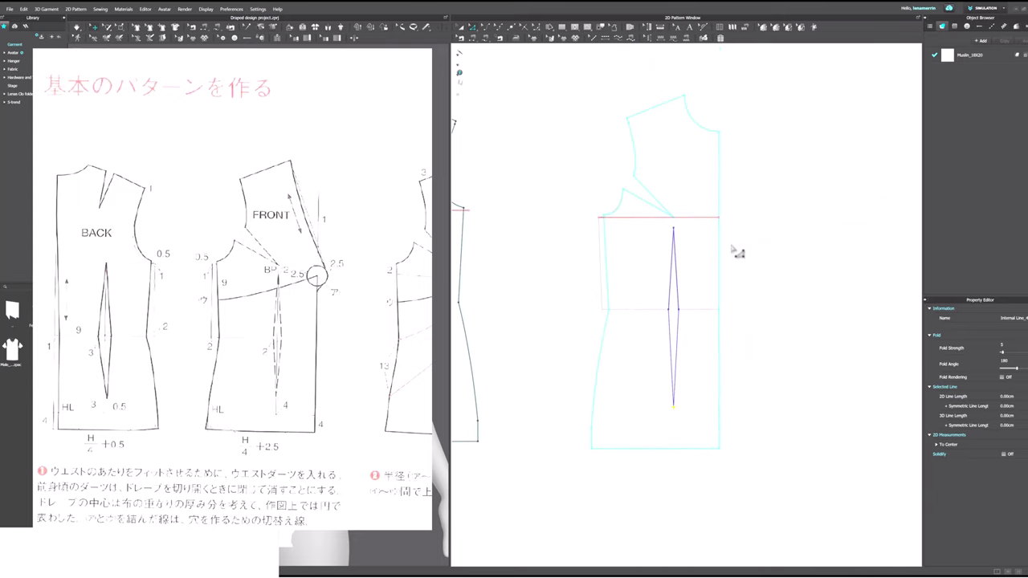
Step: Delete the reference lines from the front block
left_click(460, 28)
right_click(633, 344)
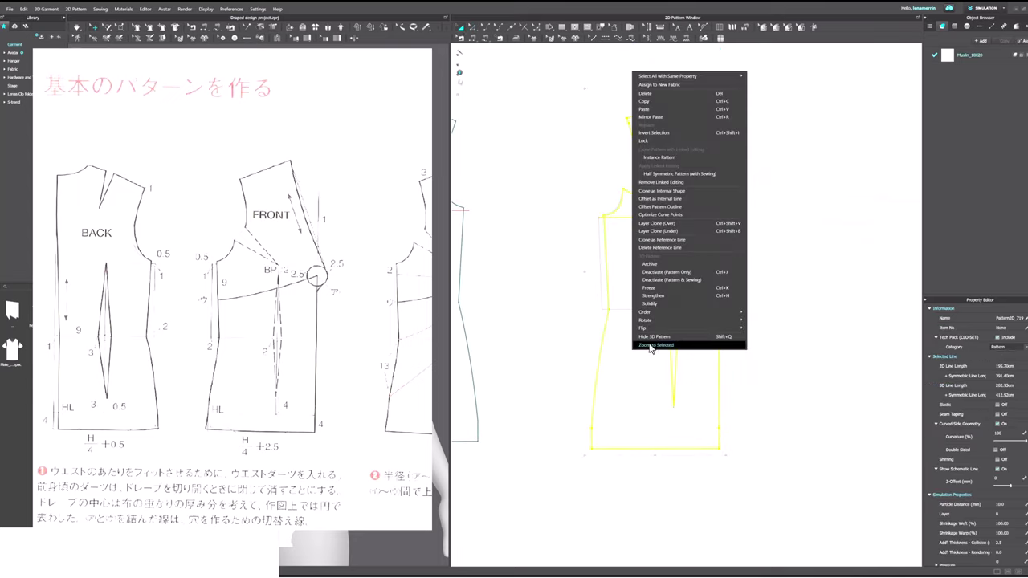
left_click(673, 248)
left_click(807, 233)
Step: Create an internal circle with a 2.5 cm radius where the bust line meets the centre front
scroll(666, 217, "up", 3)
middle_click_drag(668, 213, 703, 274)
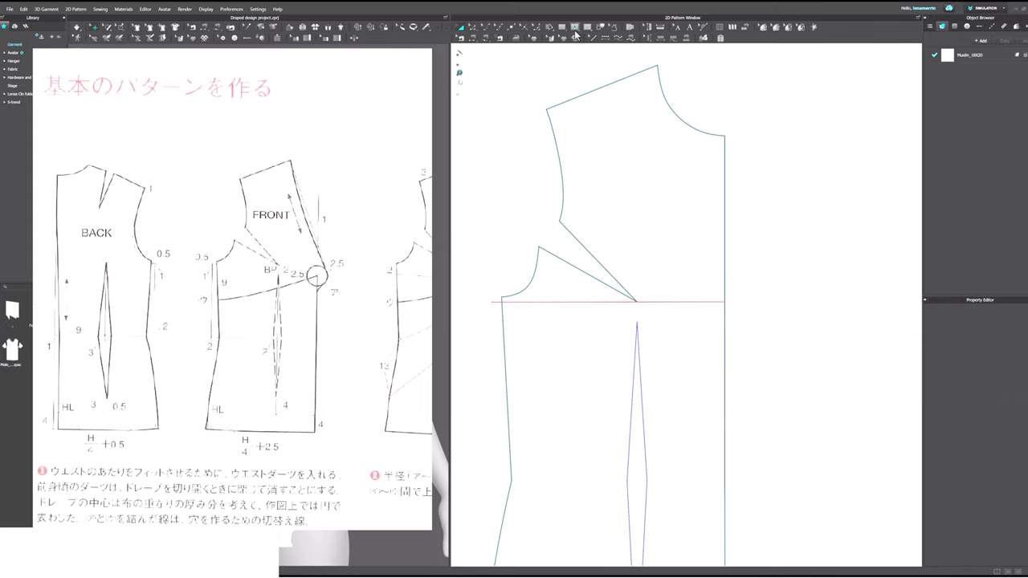
left_click(575, 29)
scroll(730, 305, "up", 4)
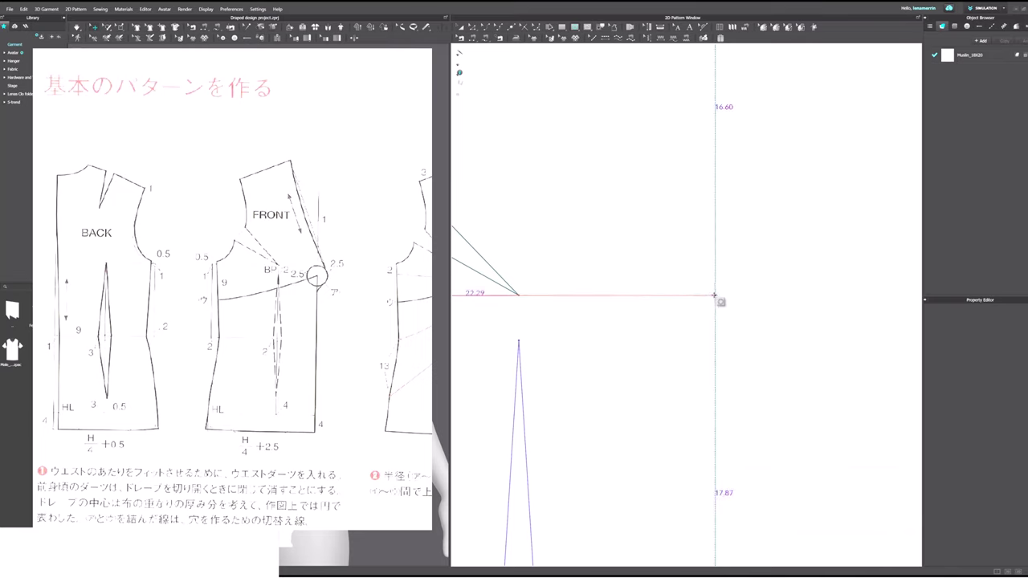
left_click(713, 296)
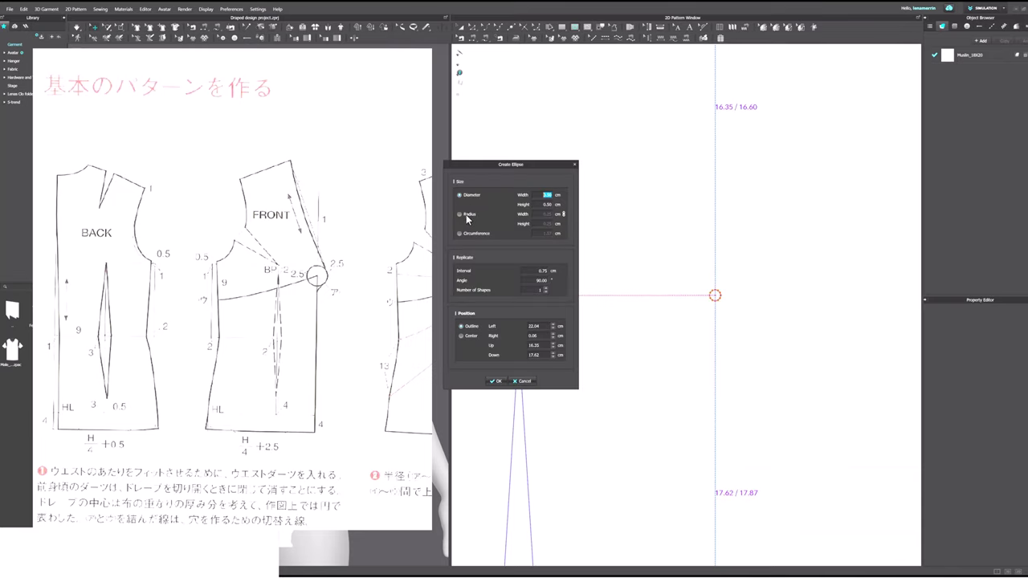
type("2.5")
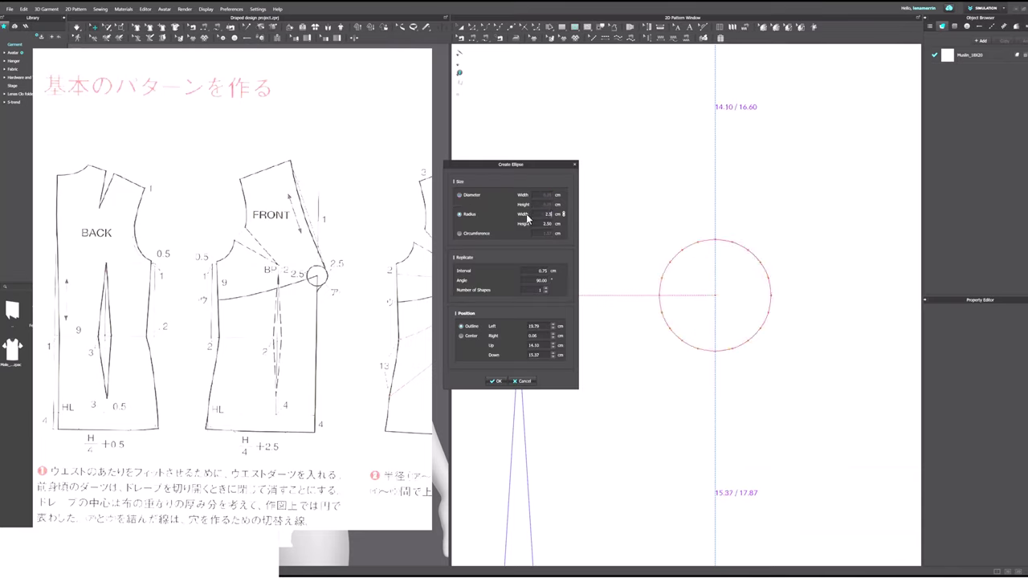
left_click(495, 381)
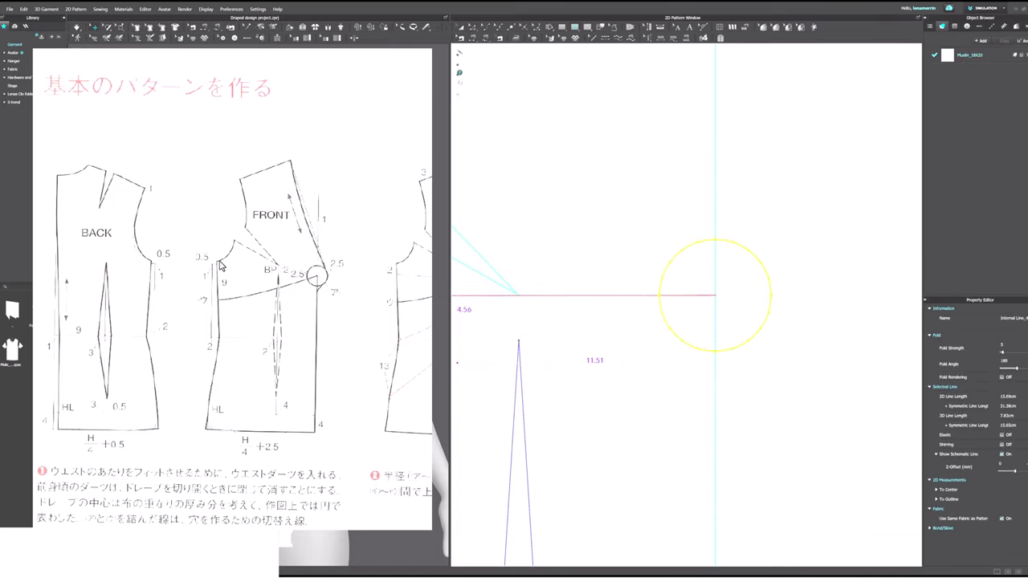
Step: Move the circle straight down along the centre front until its top touches the bust line
left_click(461, 28)
left_click(805, 236)
left_click_drag(741, 246, 741, 299)
scroll(745, 374, "up", 5)
left_click_drag(756, 395, 772, 395)
scroll(765, 428, "down", 4)
scroll(750, 269, "up", 2)
scroll(750, 269, "down", 4)
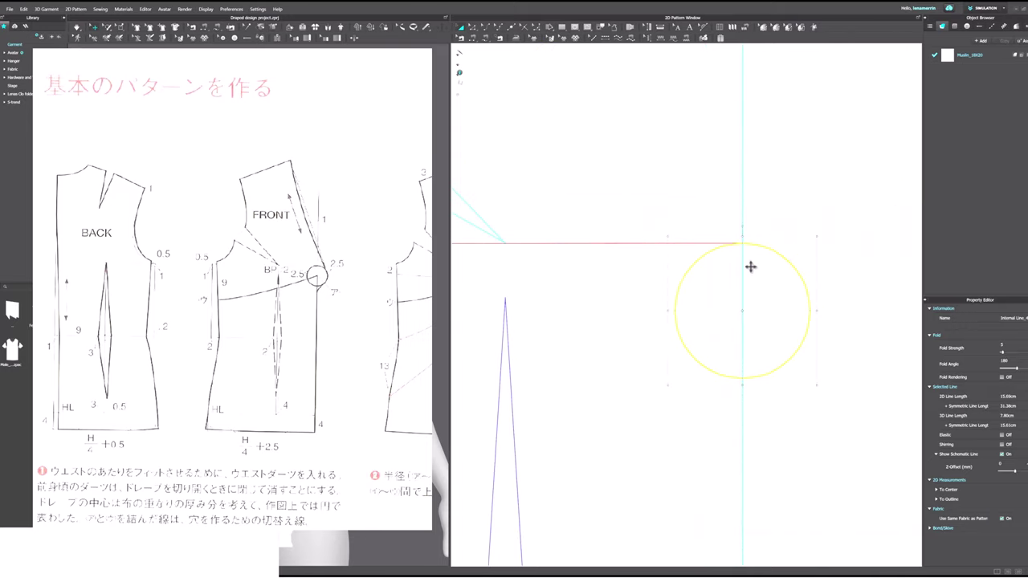
left_click(819, 186)
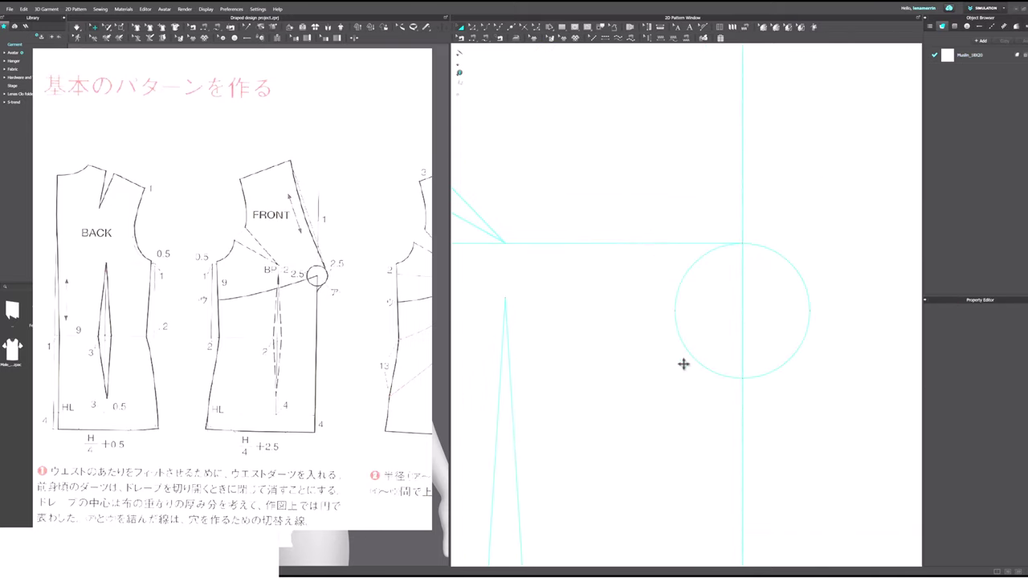
Step: Draw an internal line about 25.4 cm long from the neckline near the shoulder point to the circle's upper outer edge
scroll(735, 351, "down", 1)
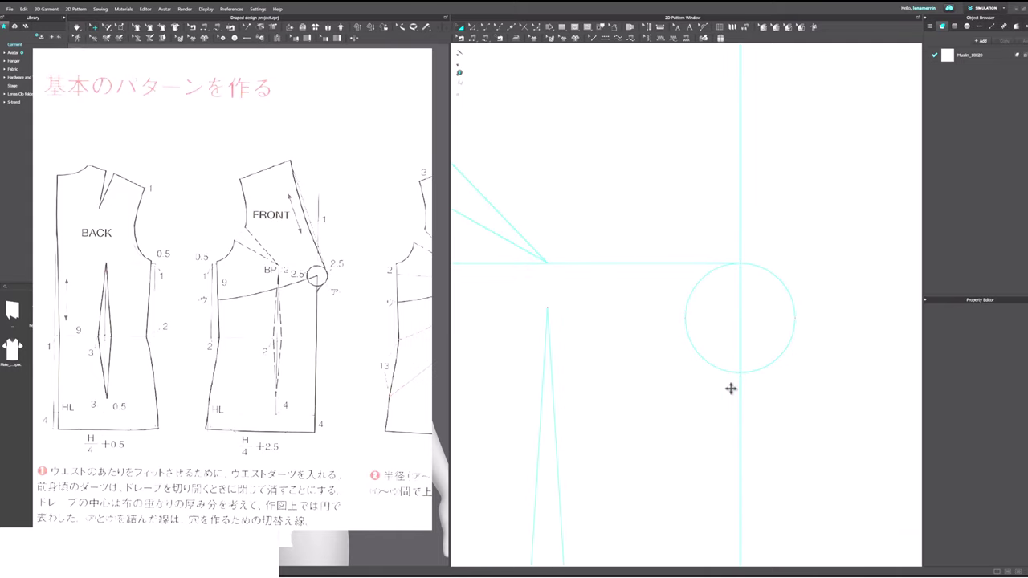
scroll(763, 240, "down", 4)
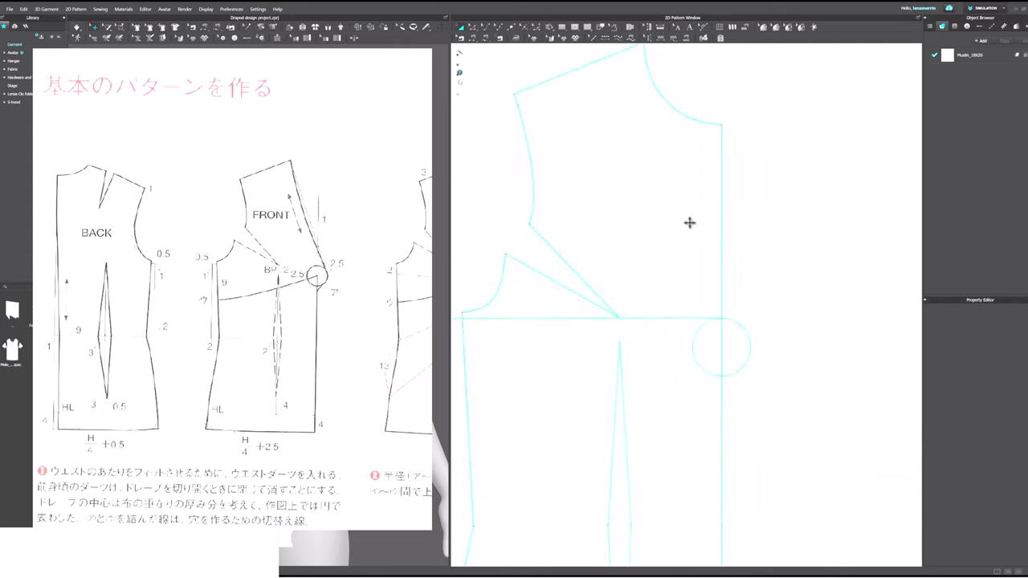
scroll(695, 143, "up", 4)
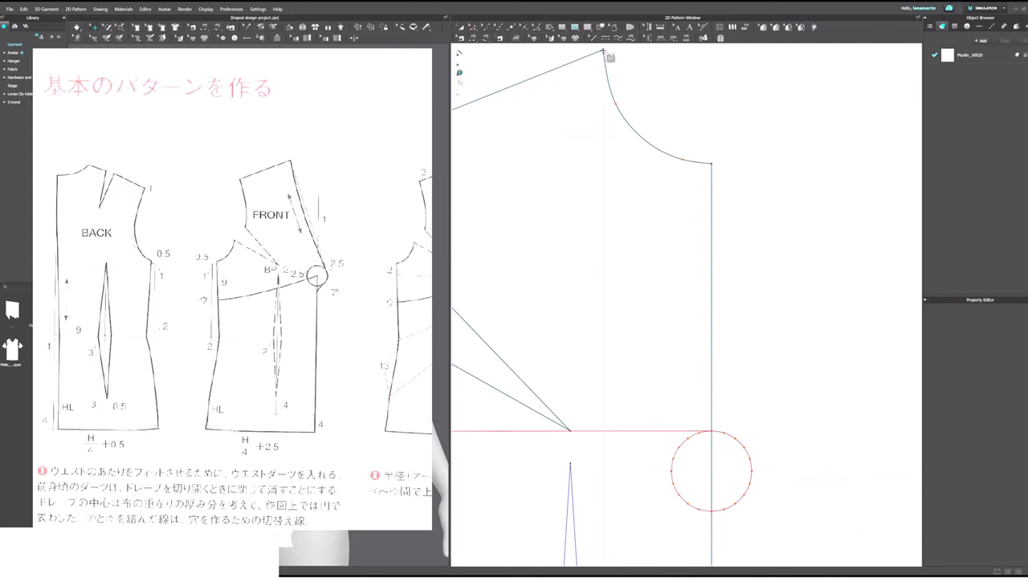
left_click_drag(604, 51, 608, 69)
left_click(606, 70)
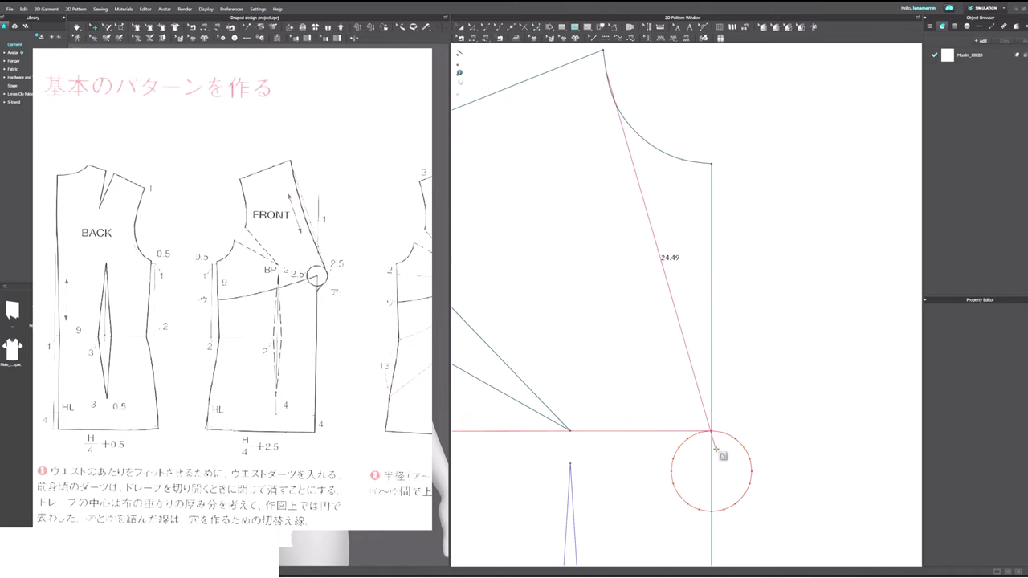
scroll(743, 454, "up", 5)
mouse_move(751, 438)
left_mouse_down()
mouse_move(773, 464)
mouse_move(777, 506)
mouse_move(759, 436)
left_mouse_up()
scroll(761, 456, "up", 3)
scroll(759, 436, "down", 5)
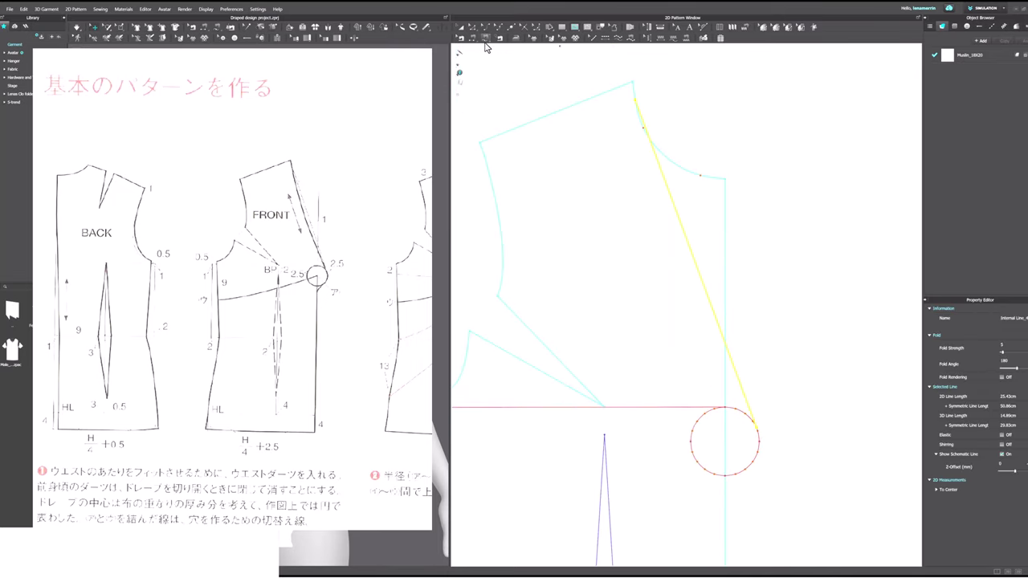
Step: Curve the neckline-to-circle line slightly inward at its middle
key("c")
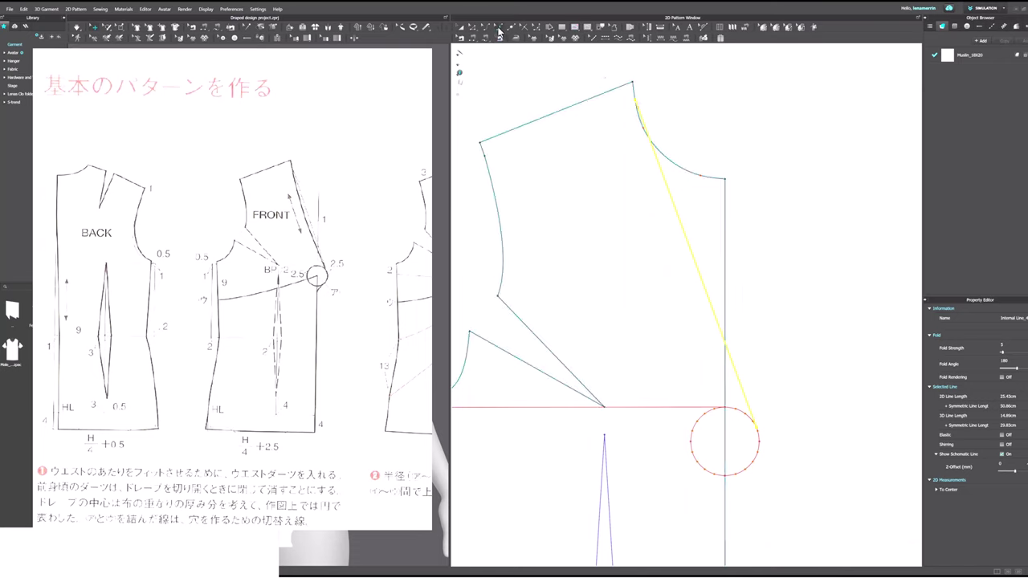
left_click_drag(703, 286, 695, 285)
key("Return")
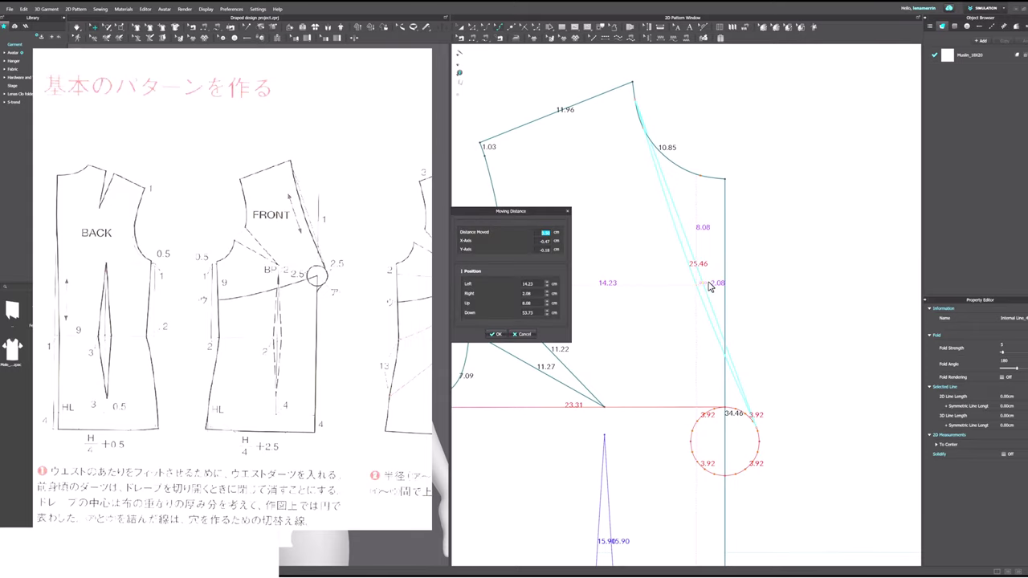
key("Return")
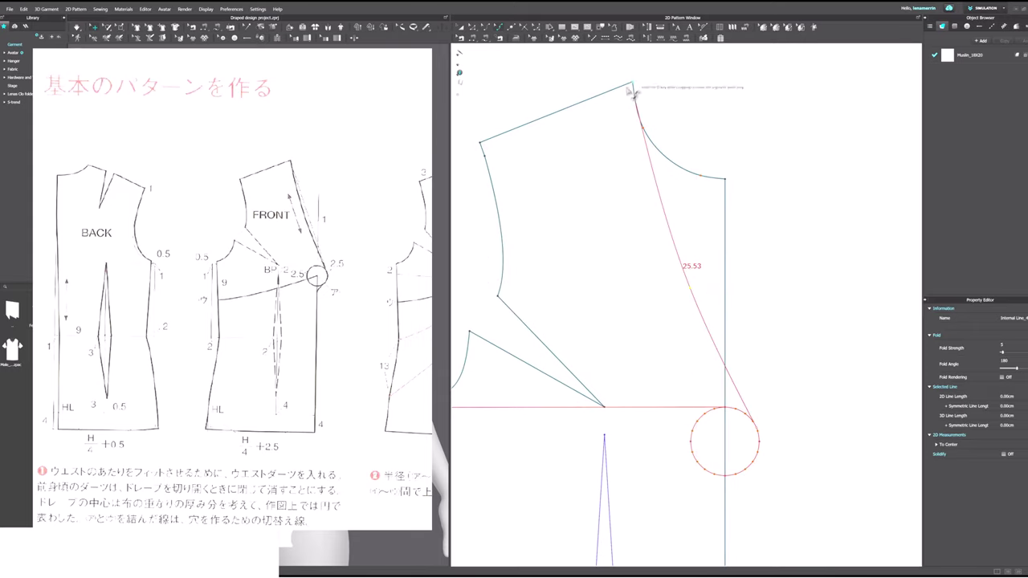
Step: Move the curved line's upper end down along the neckline to where the two lines cross
left_click(473, 28)
scroll(715, 124, "up", 3)
middle_click_drag(697, 110, 777, 272)
scroll(665, 261, "up", 3)
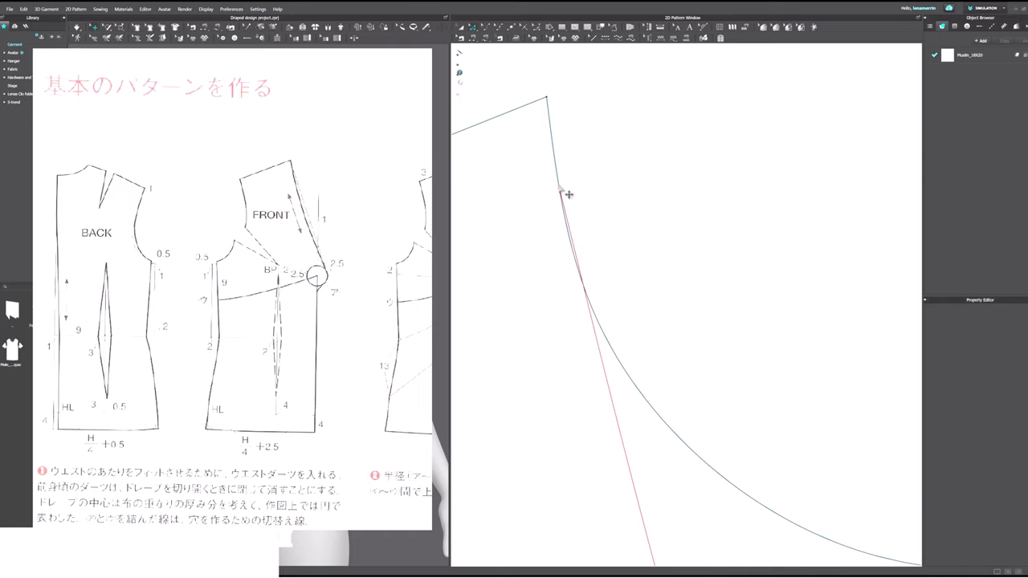
left_click_drag(560, 190, 584, 289)
scroll(601, 245, "down", 3)
scroll(598, 247, "down", 3)
middle_click_drag(674, 372, 749, 267)
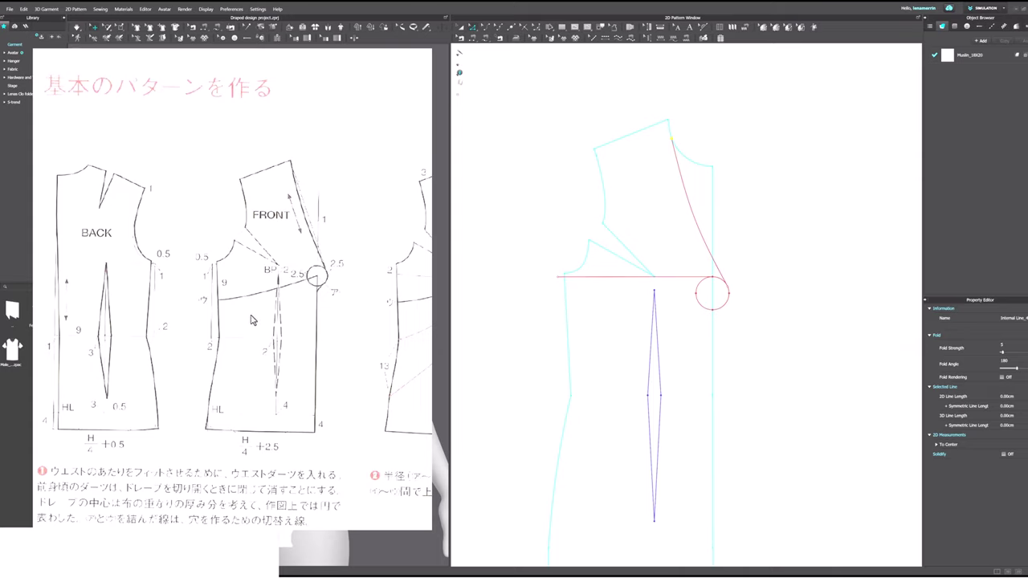
Step: Split the front side seam 9 cm below the underarm point
left_click(563, 295)
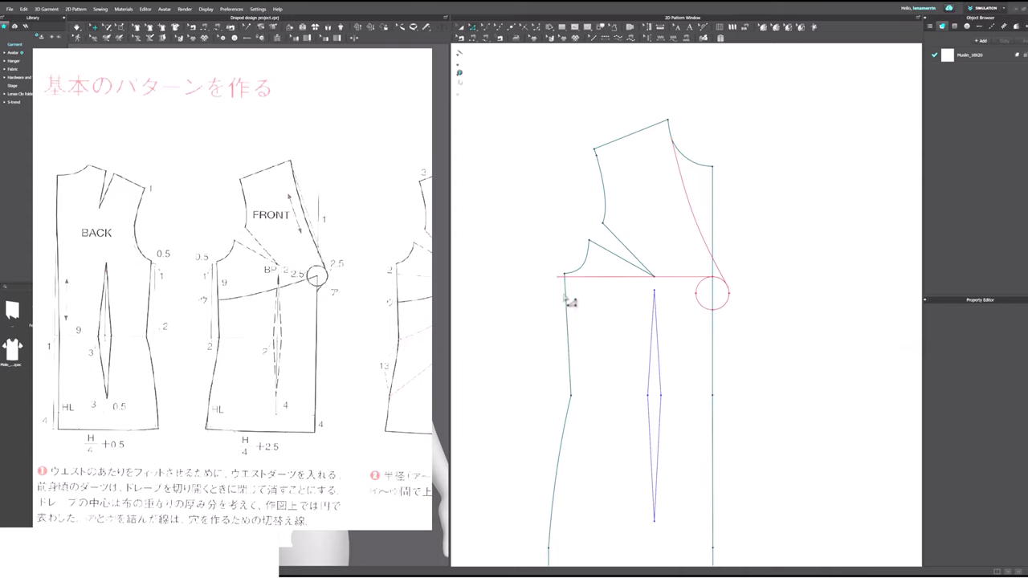
right_click(567, 302)
left_click(560, 339)
left_click(568, 325)
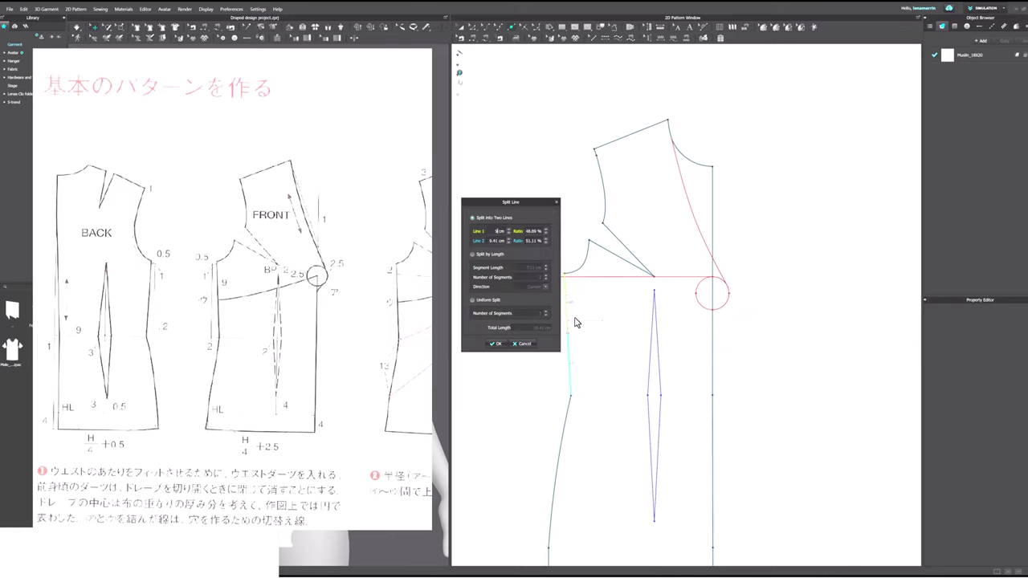
left_click(495, 343)
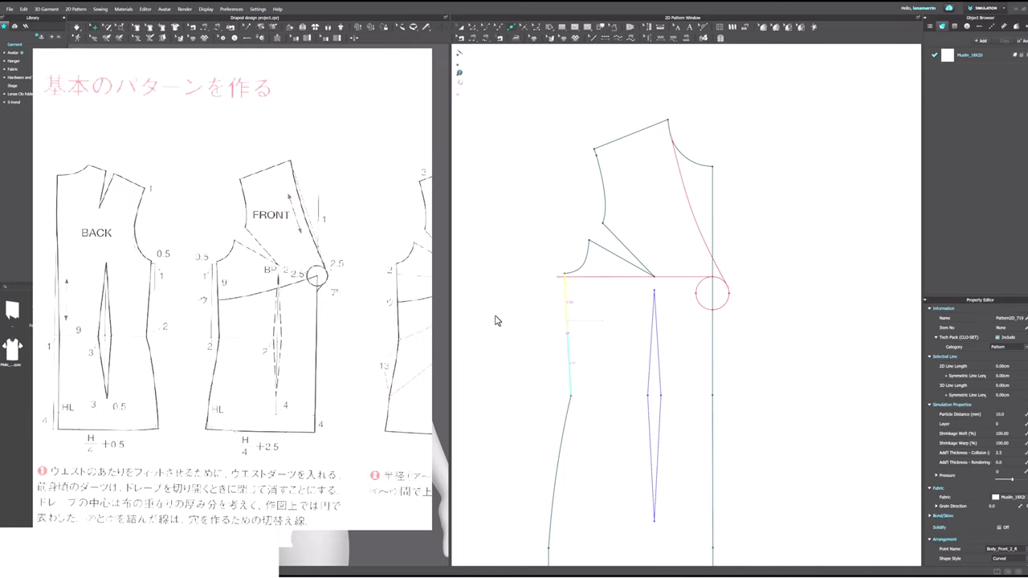
key("v")
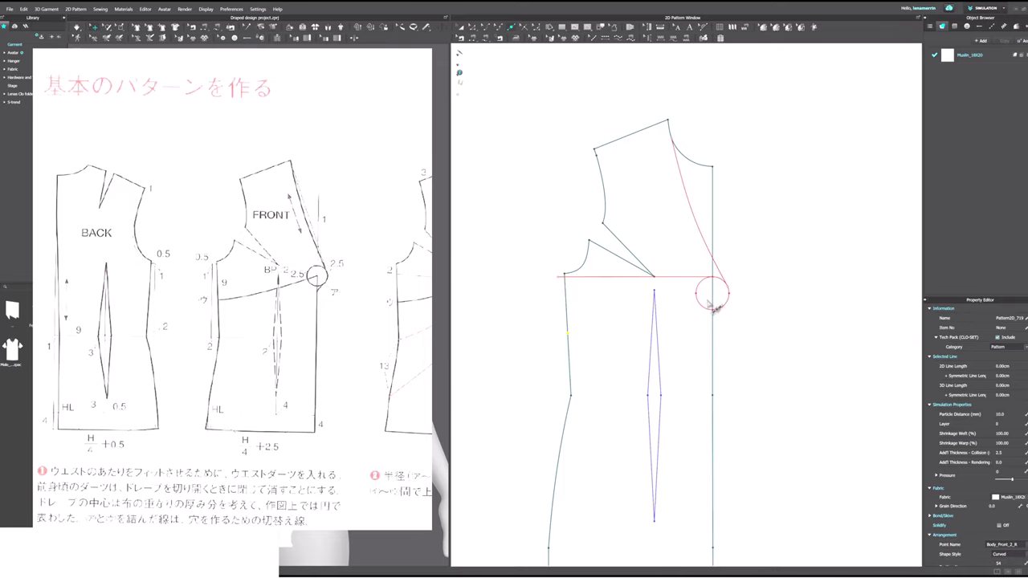
Step: Convert the front waist dart to an internal shape
scroll(713, 306, "up", 2)
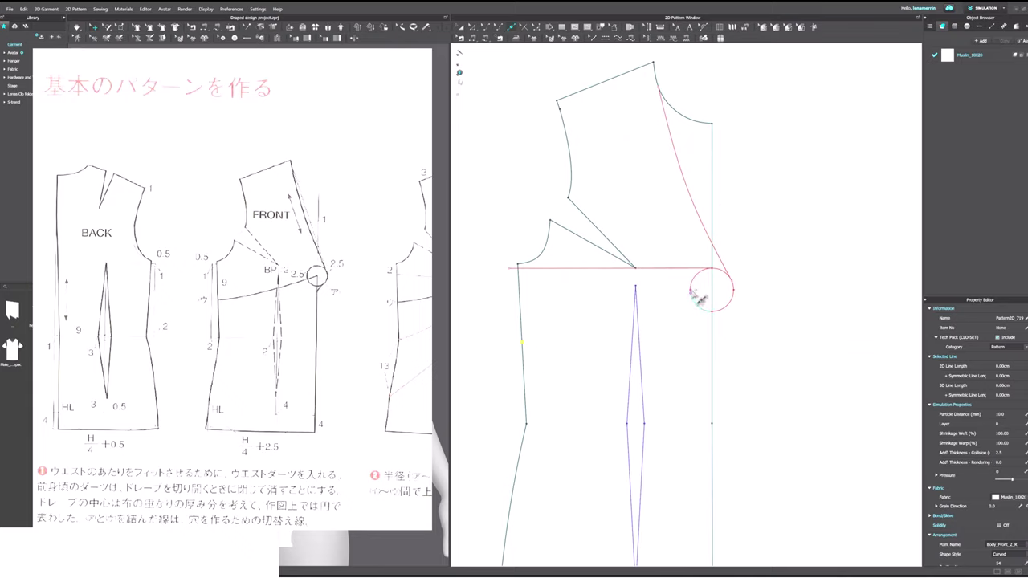
right_click(636, 344)
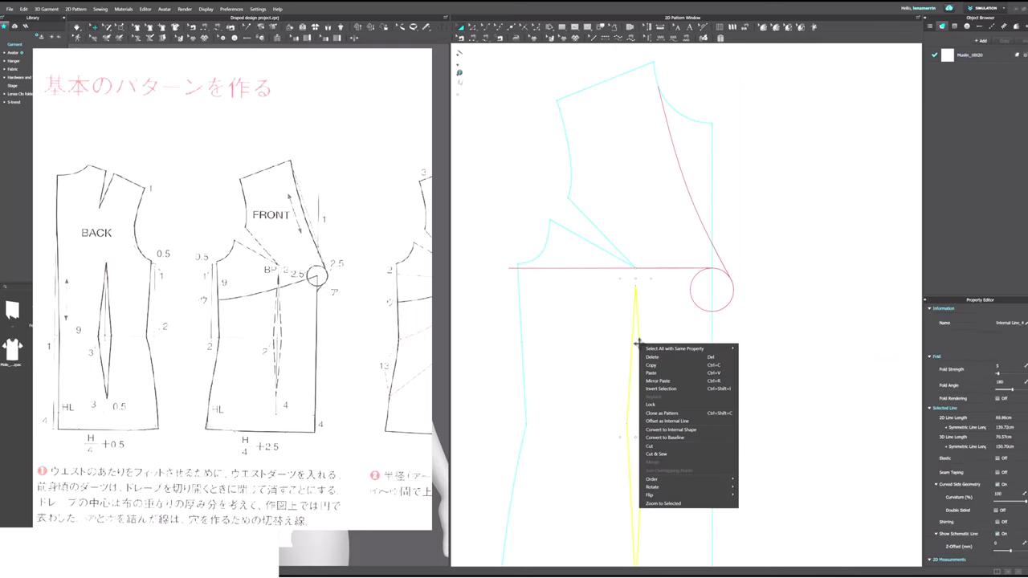
left_click(660, 429)
left_click(785, 355)
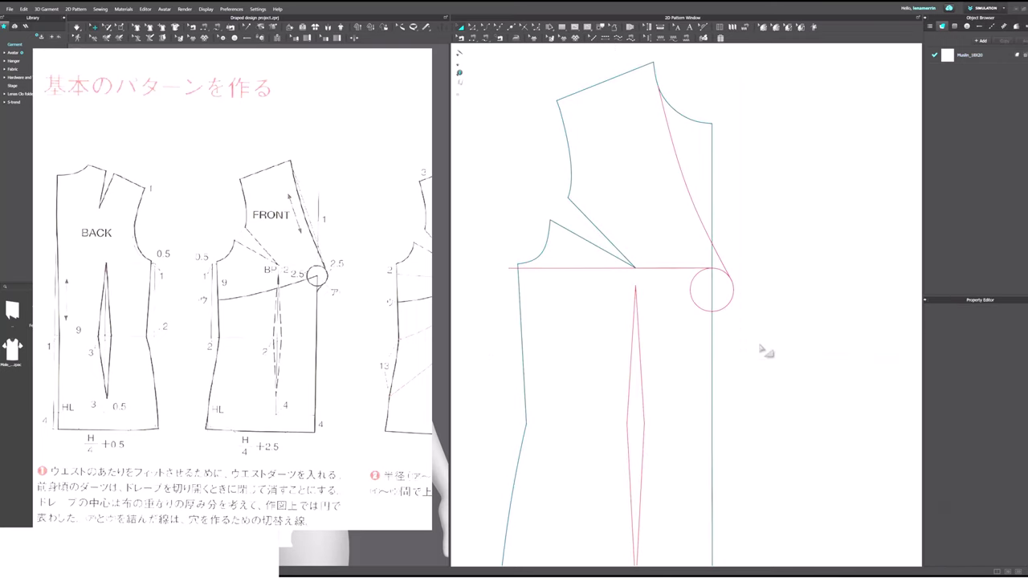
Step: Draw an internal line from the 9 cm side seam point to the circle's centre and curve it slightly downward
key("g")
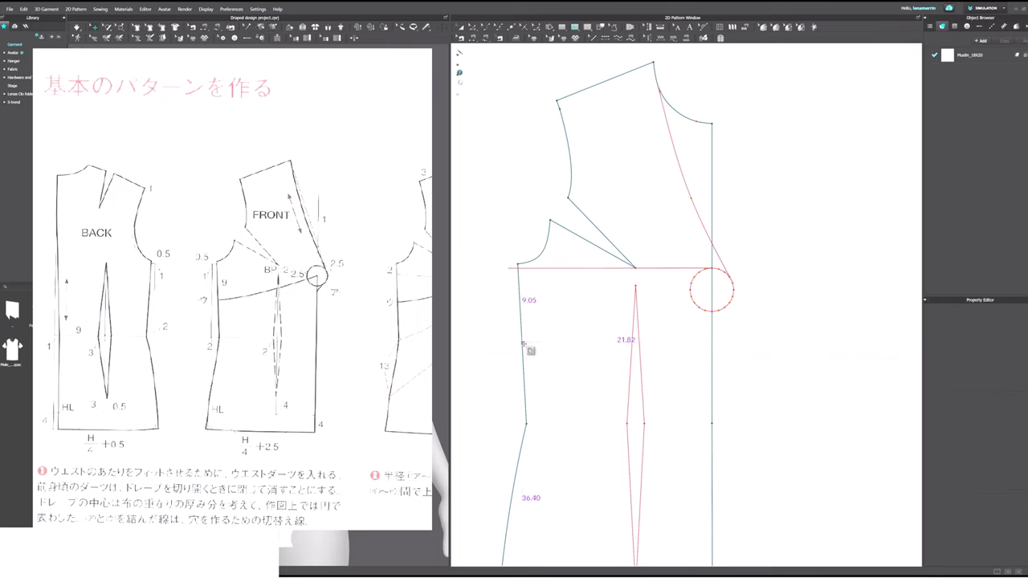
left_click(522, 342)
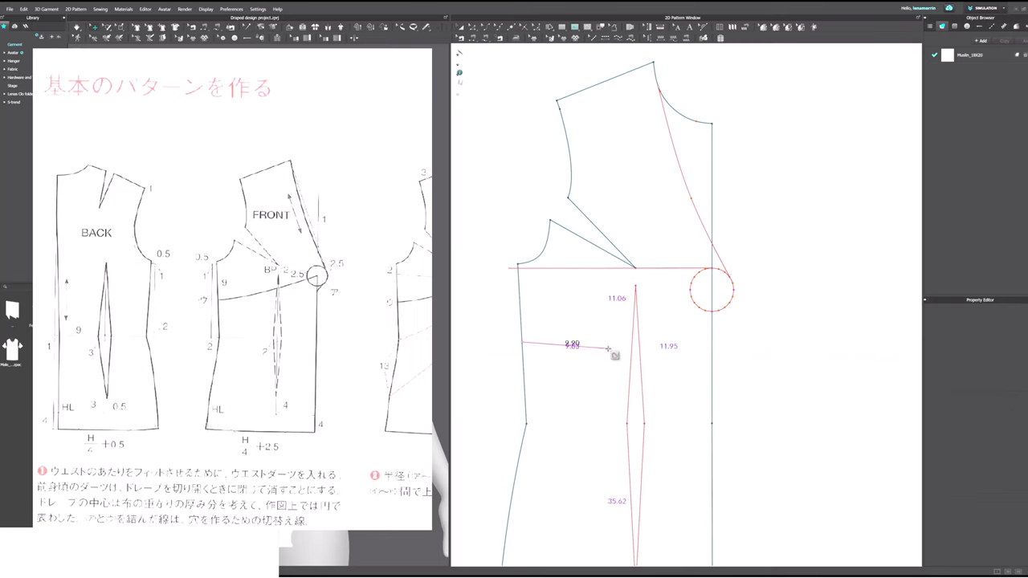
left_click(712, 290)
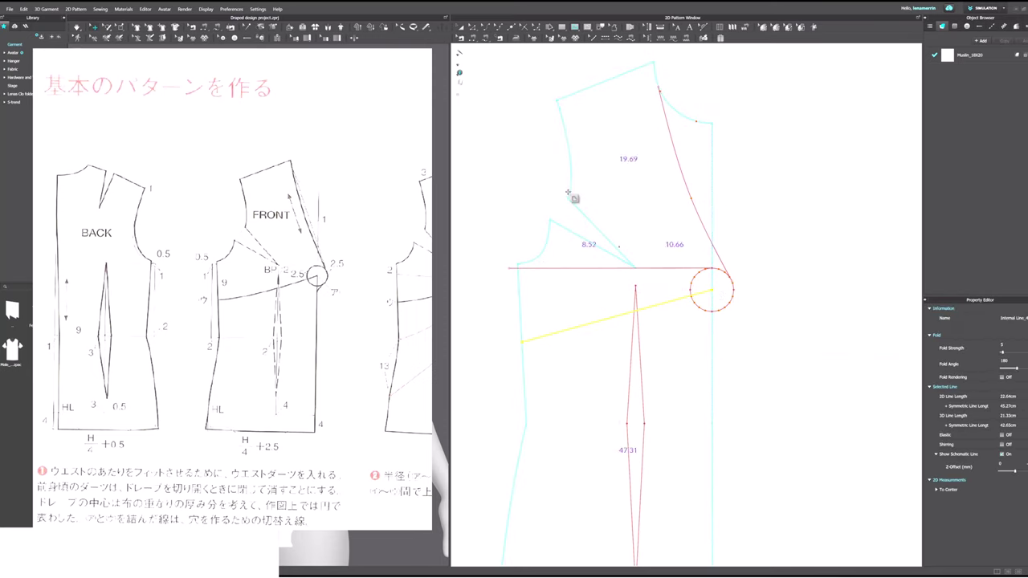
left_click(610, 339)
left_click(603, 322)
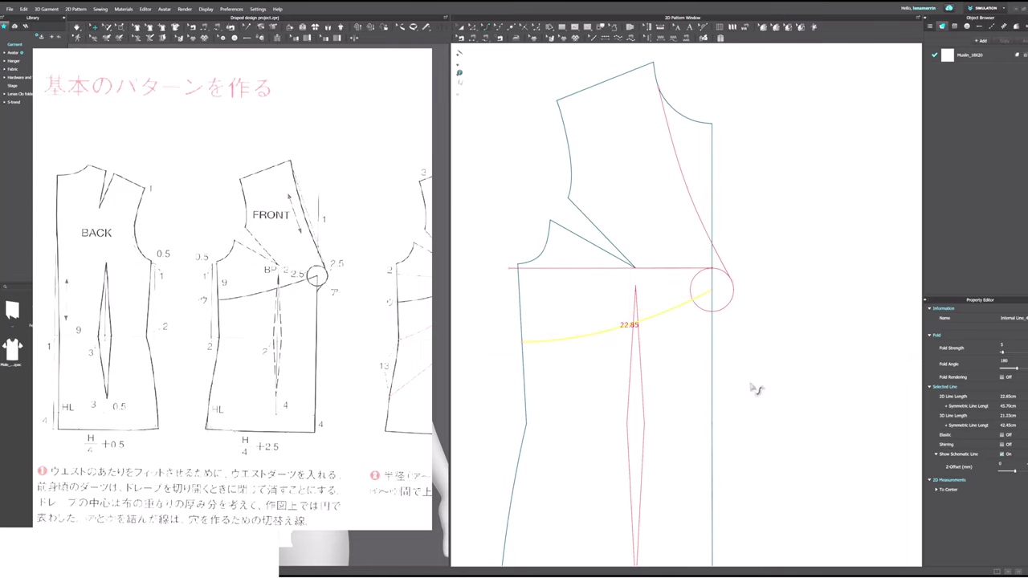
scroll(718, 351, "up", 5)
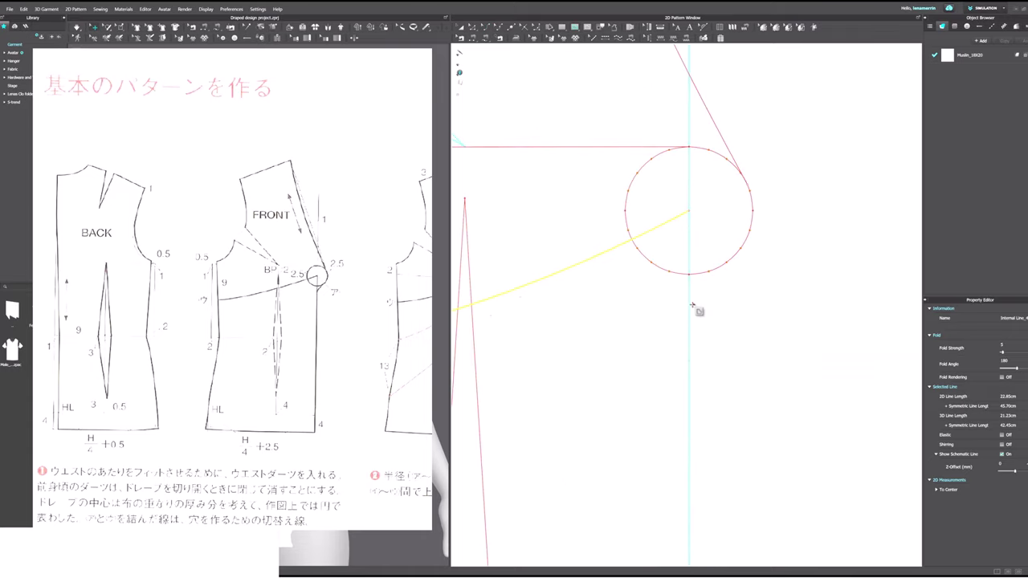
Step: Draw an internal line about 2.2 cm long from the centre front below the circle to the circle's lower outer edge and curve it slightly
left_click(689, 305)
left_click(726, 263)
scroll(737, 292, "down", 3)
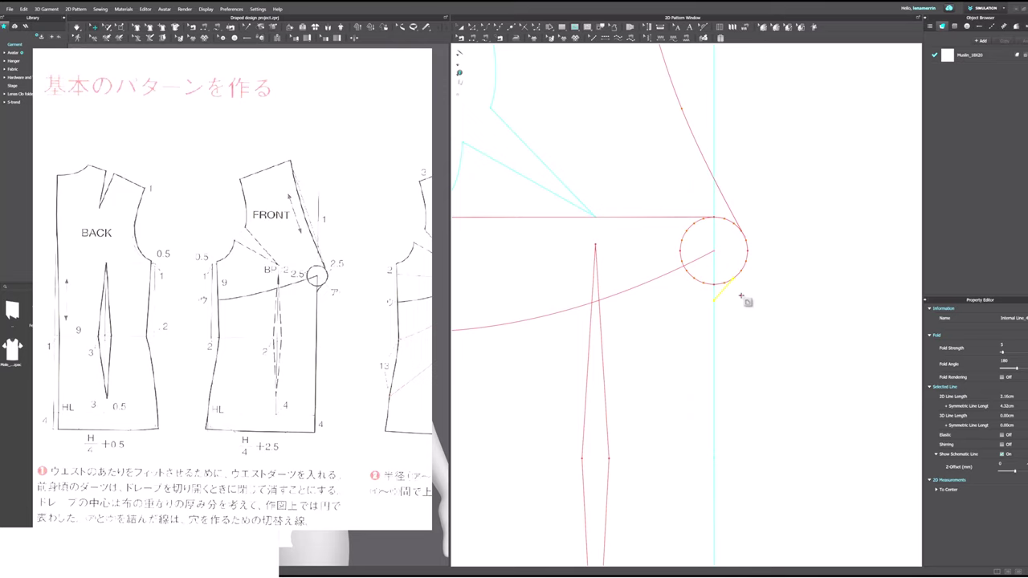
scroll(741, 295, "up", 3)
left_click(700, 297)
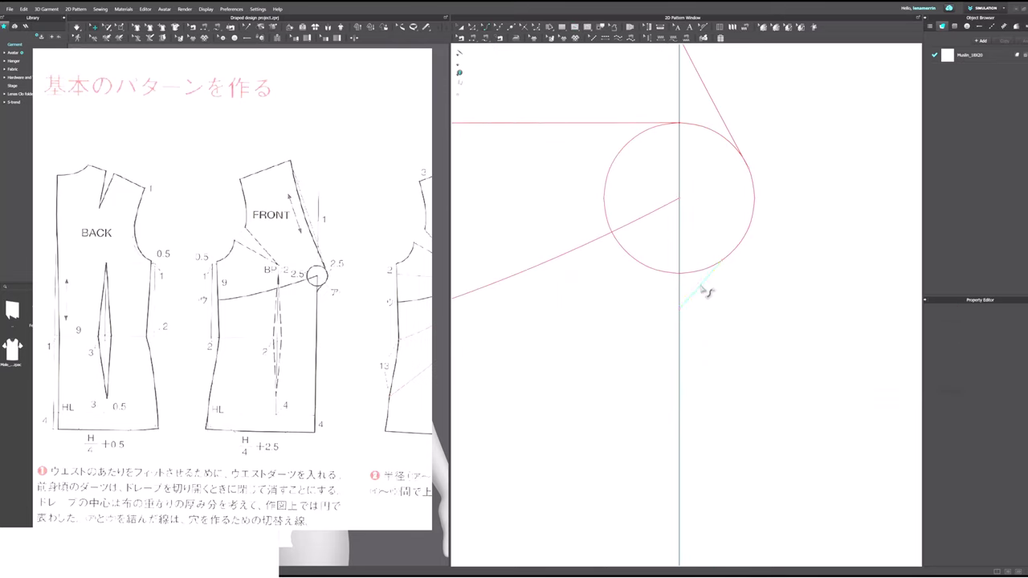
left_click(700, 288)
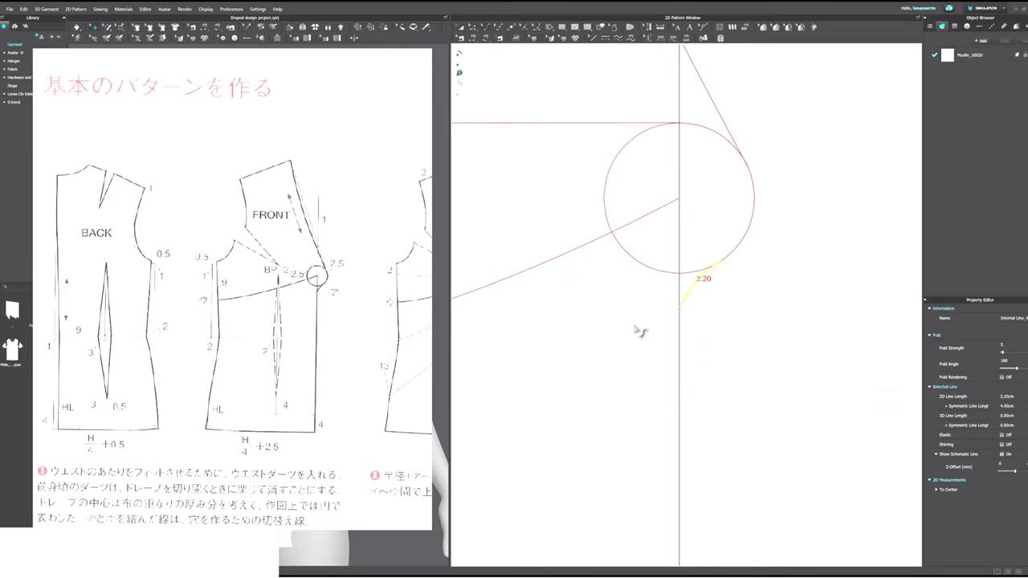
scroll(659, 321, "down", 5)
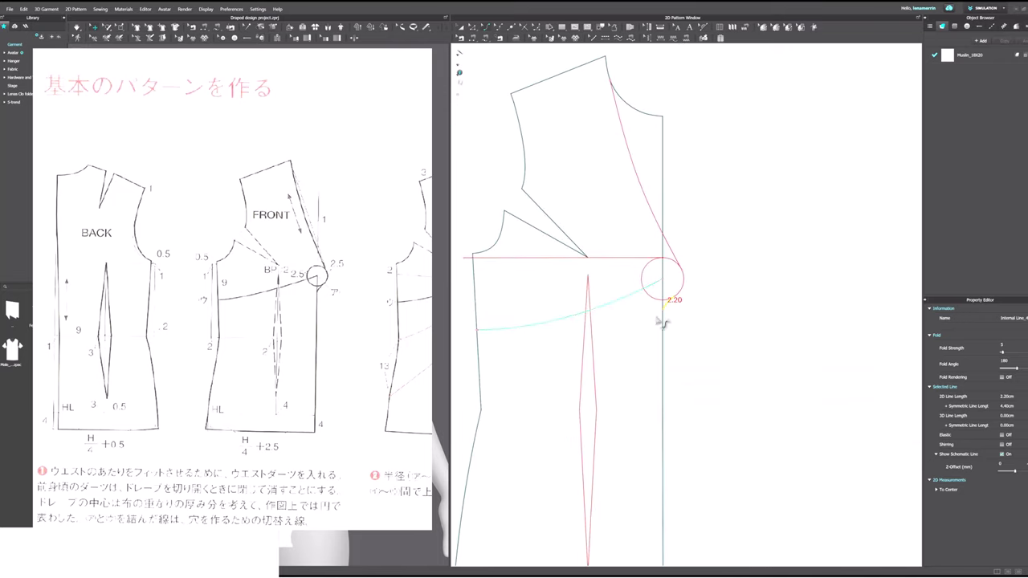
scroll(656, 319, "down", 2)
middle_click_drag(651, 353, 668, 331)
scroll(667, 332, "down", 1)
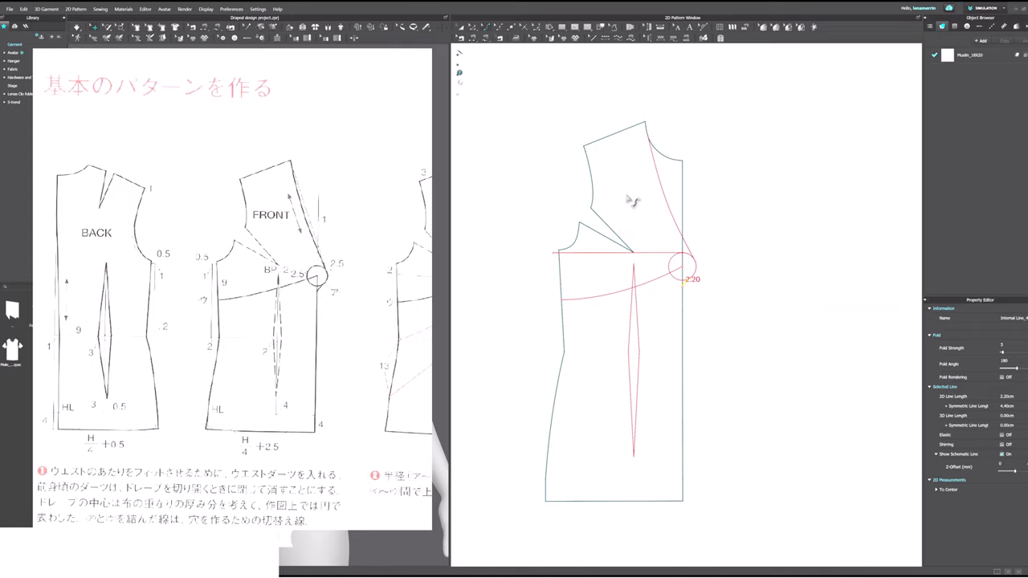
left_click(472, 27)
left_click(681, 467)
left_click(742, 473)
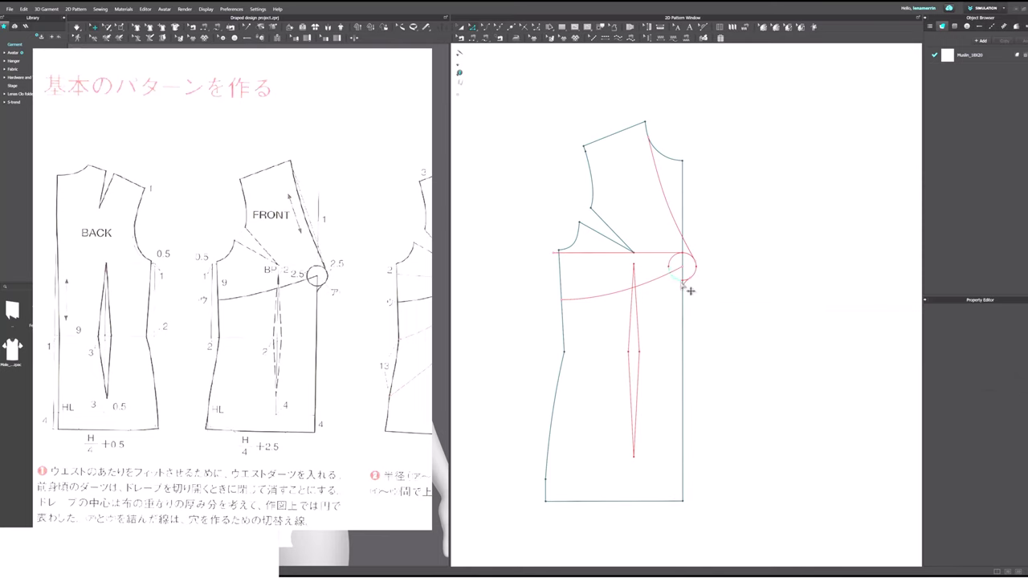
left_click_drag(692, 318, 709, 320)
left_click(717, 326)
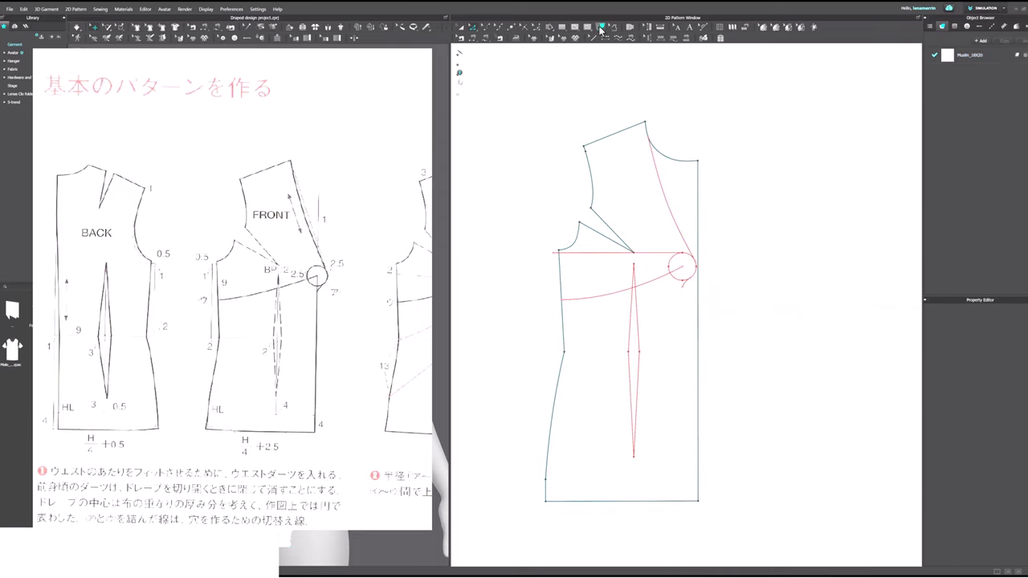
key("ctrl+z")
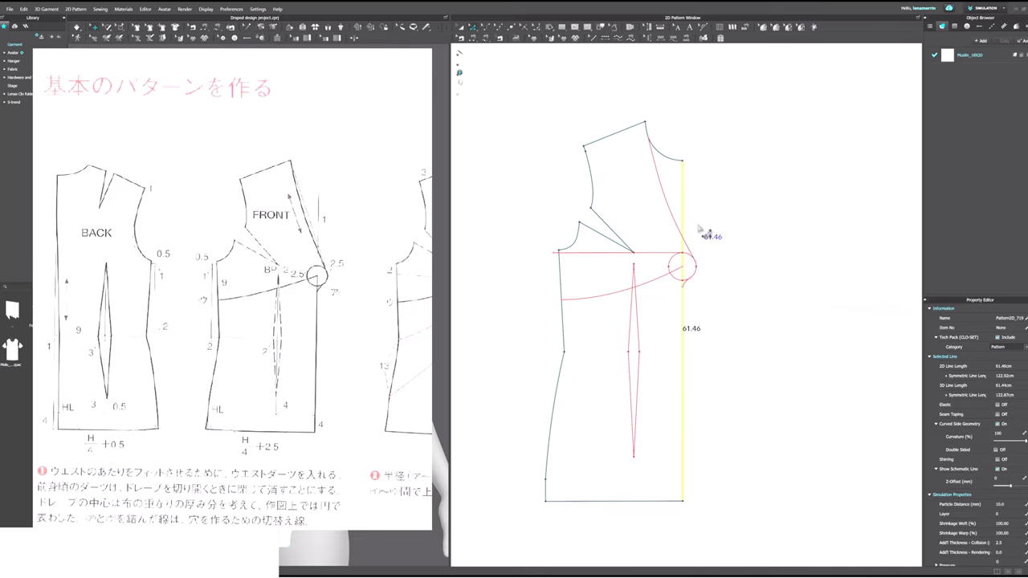
Step: Clone the front pattern as a reference line and move its centre front edge outward past the circle
left_click(671, 336)
right_click(664, 324)
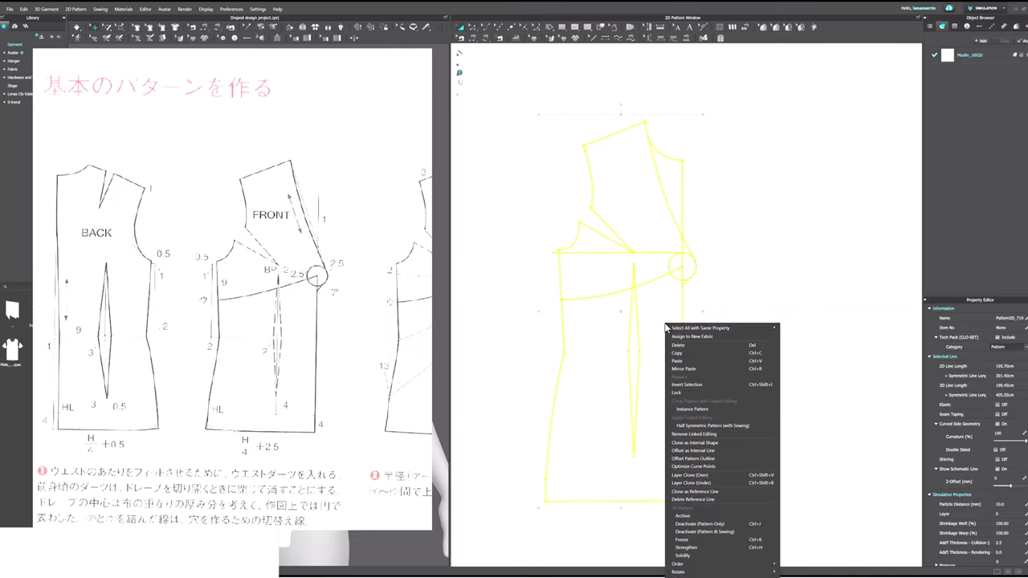
left_click(694, 490)
left_click(761, 305)
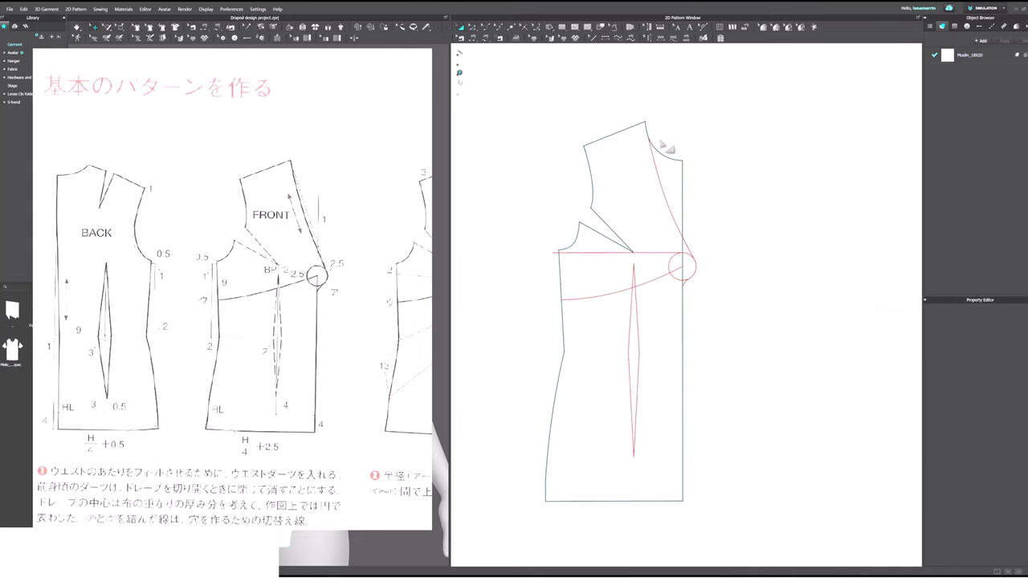
mouse_move(686, 320)
left_mouse_down()
mouse_move(708, 325)
mouse_move(697, 318)
left_mouse_up()
left_click(734, 302)
left_click(601, 27)
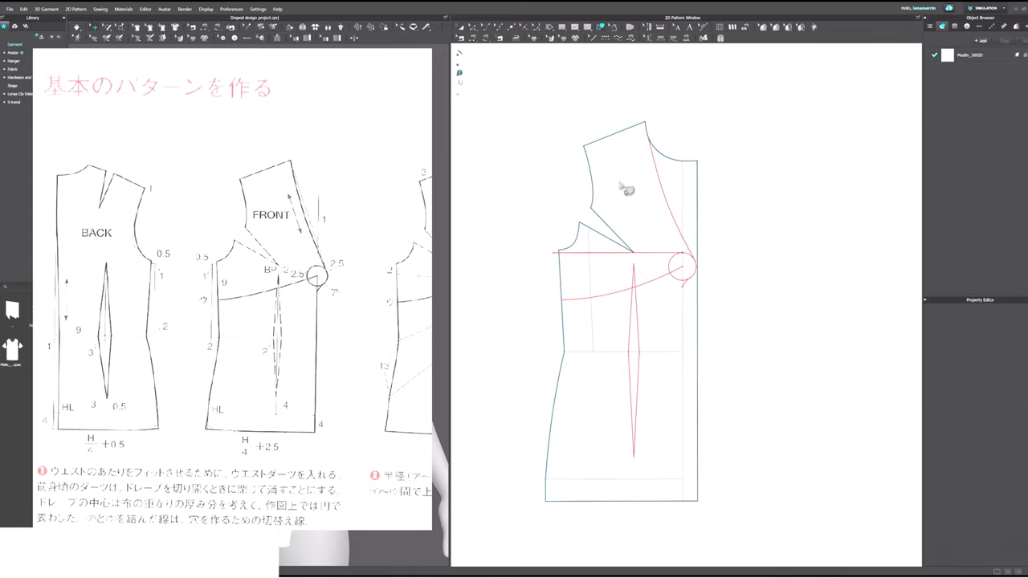
left_click(665, 186)
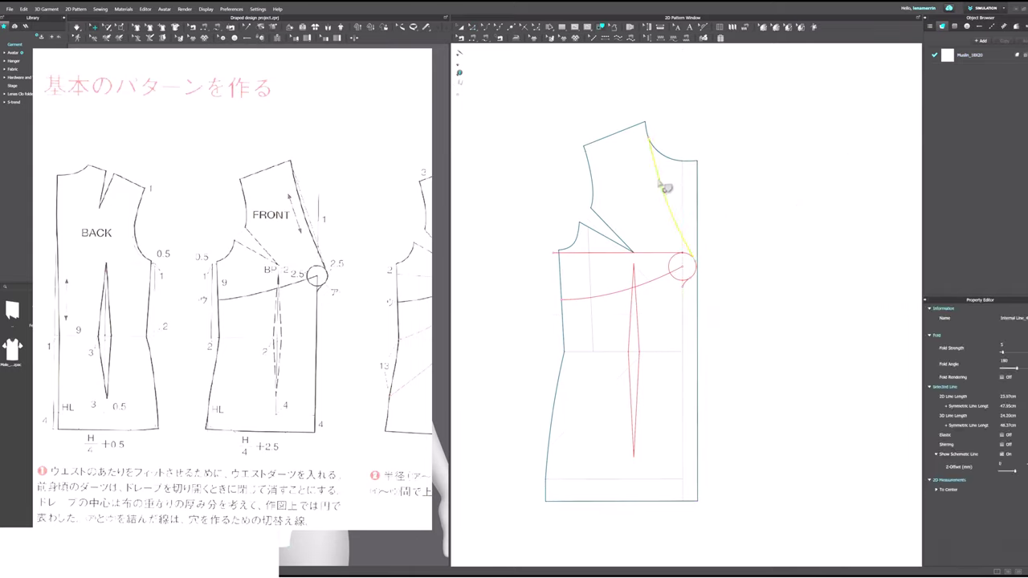
left_click(705, 283)
scroll(705, 277, "up", 5)
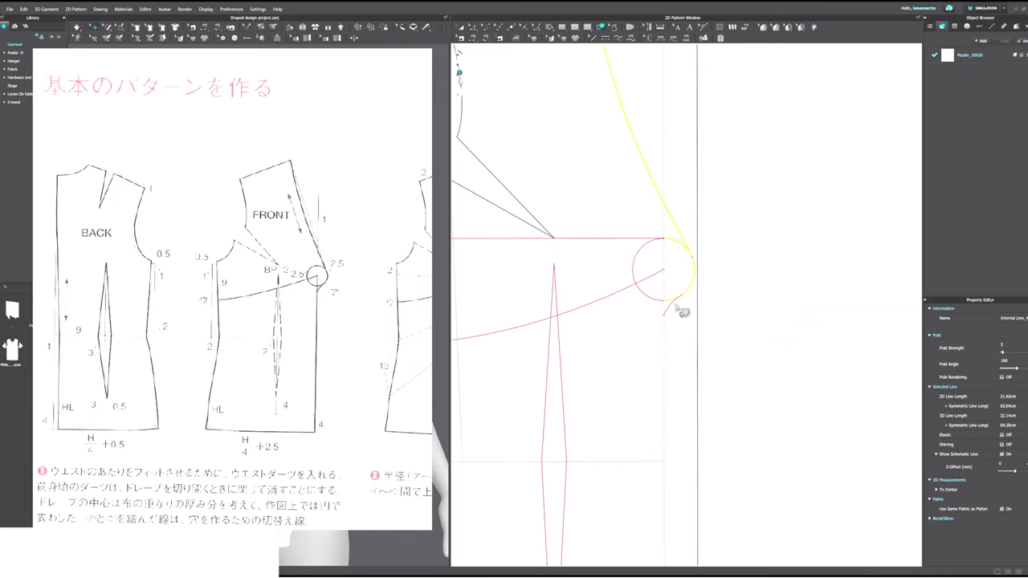
scroll(684, 315, "down", 5)
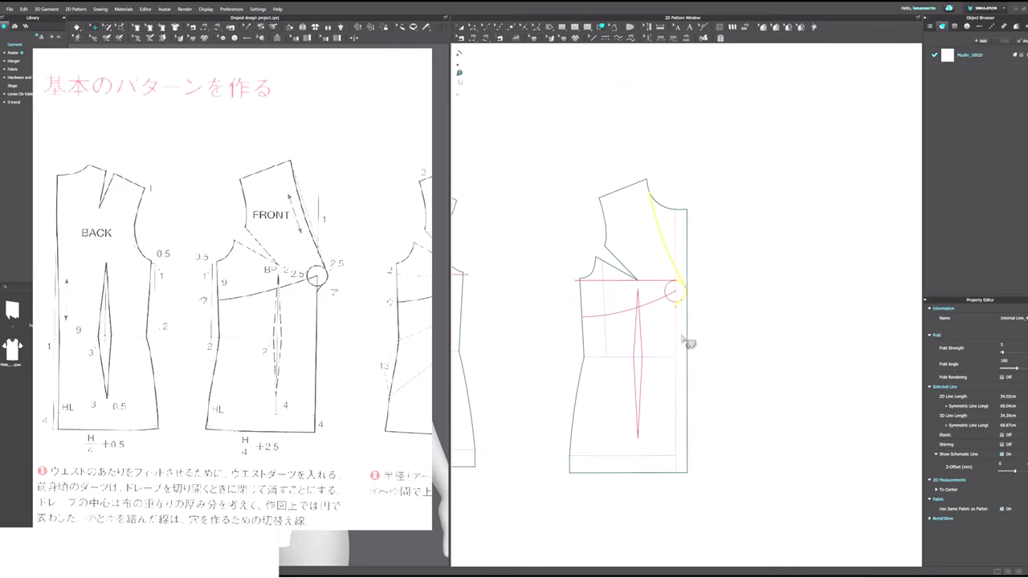
Step: Draw a vertical internal line along the original centre front from the short curve's lower end to the hem
left_click(701, 342)
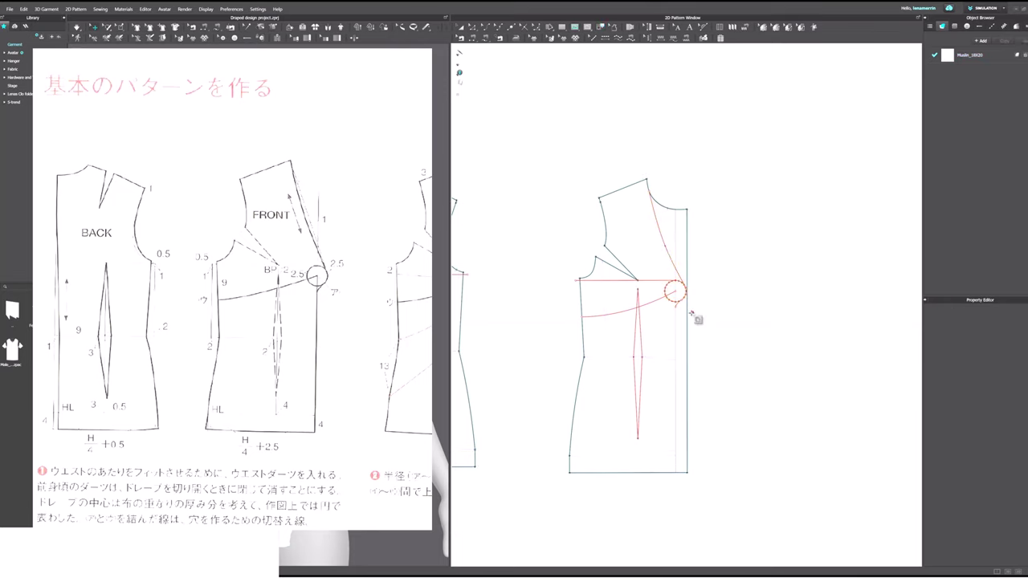
left_click(675, 473)
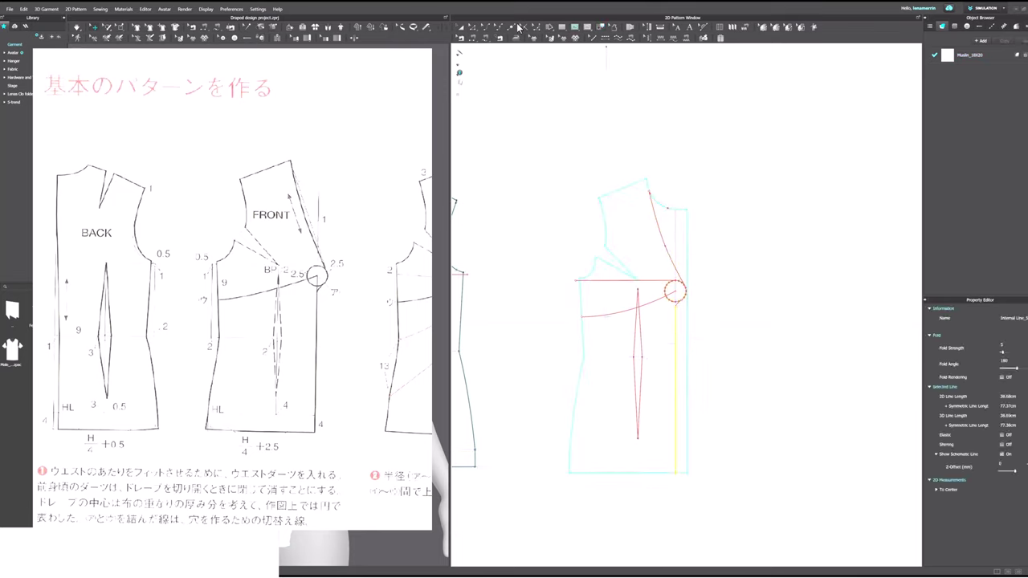
Step: Select for tracing the new neckline curve, the circle's outer arc, the short curve, the centre front line, the hem and the lower side seam
left_click(601, 26)
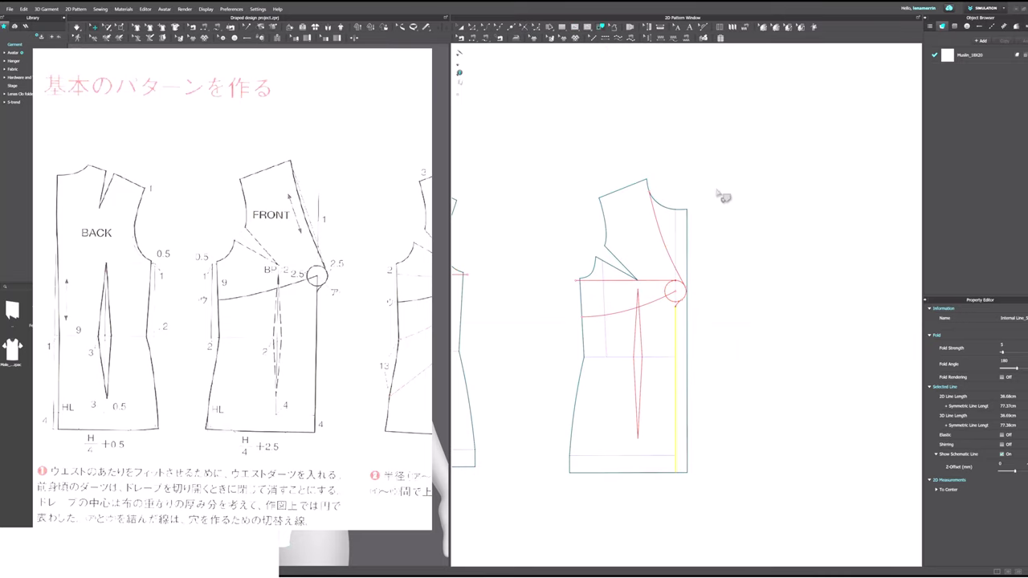
left_click(675, 258)
scroll(674, 258, "up", 3)
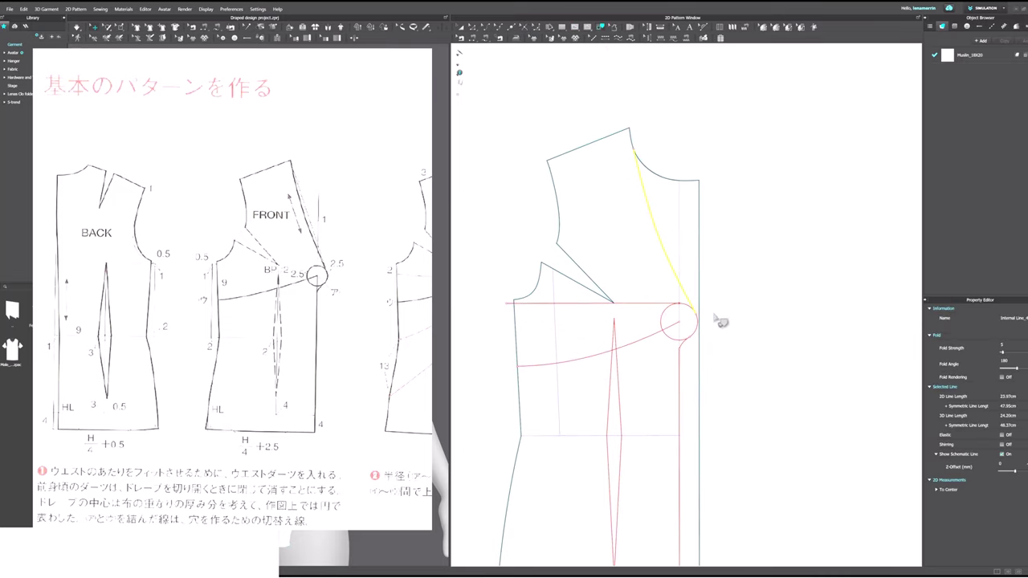
left_click(699, 332, "shift")
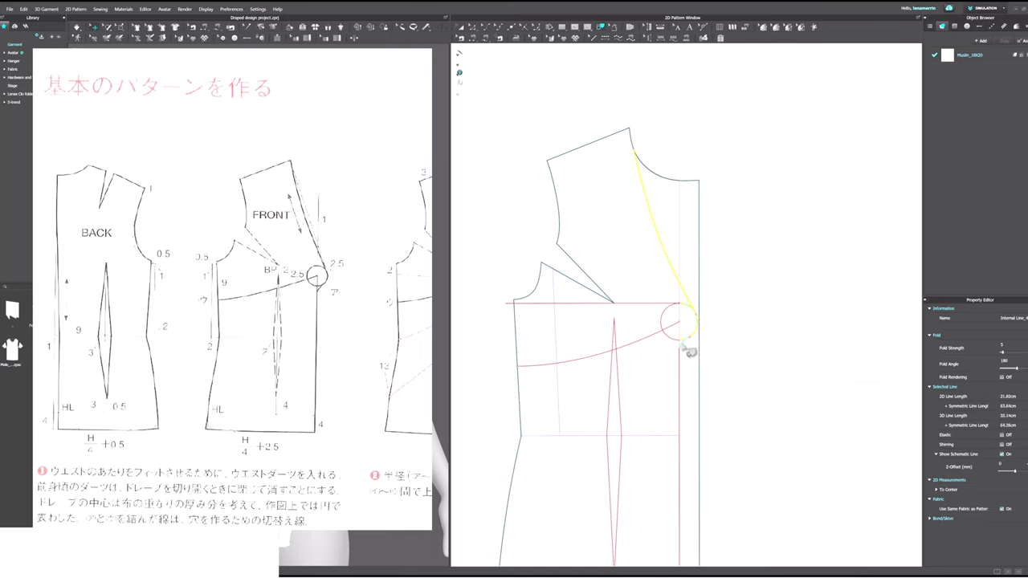
left_click(681, 353, "shift")
scroll(682, 355, "down", 4)
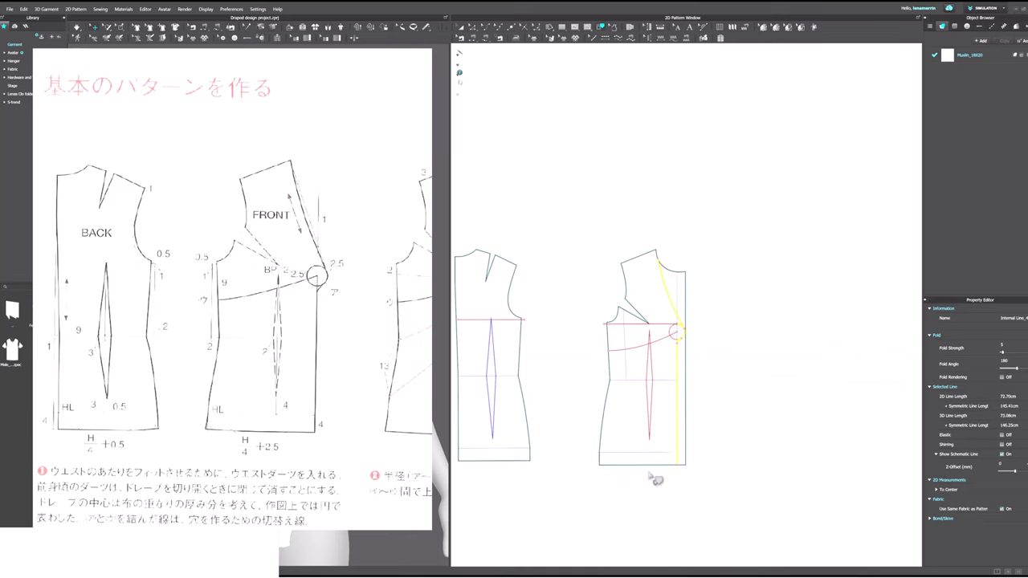
left_click(655, 465, "shift")
left_click(600, 454, "shift")
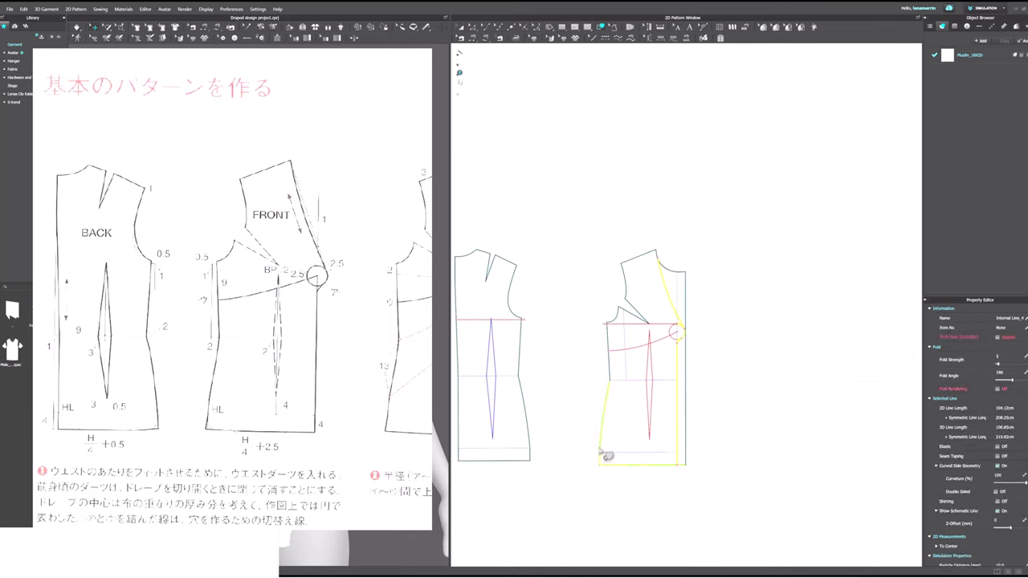
Step: Add the upper side seam, armhole, bust dart legs and shoulder to the trace selection and place the traced front as a new pattern beside the original
scroll(613, 349, "up", 3)
left_click(619, 323, "shift")
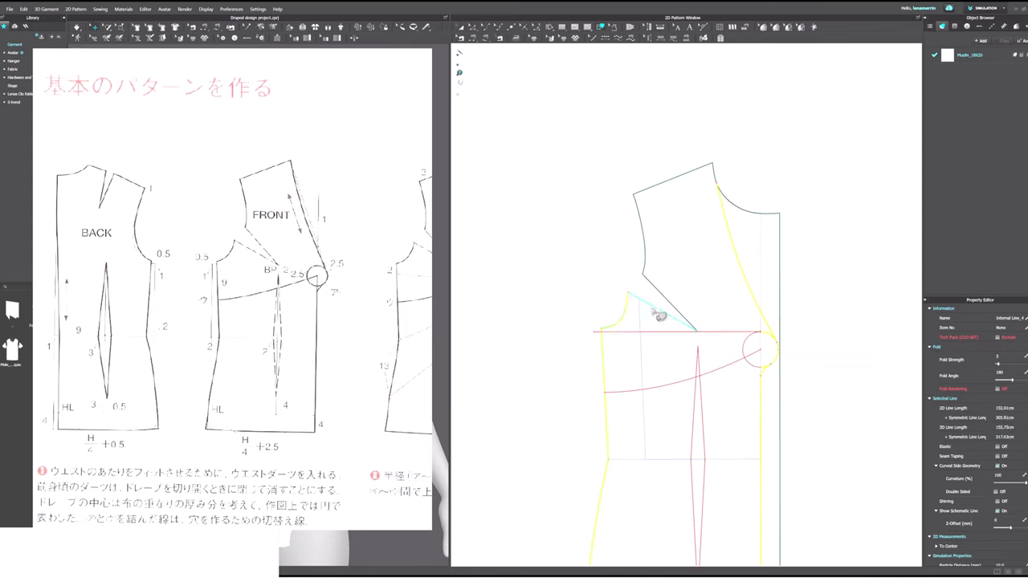
left_click(654, 308, "shift")
left_click(661, 294, "shift")
left_click(644, 268, "shift")
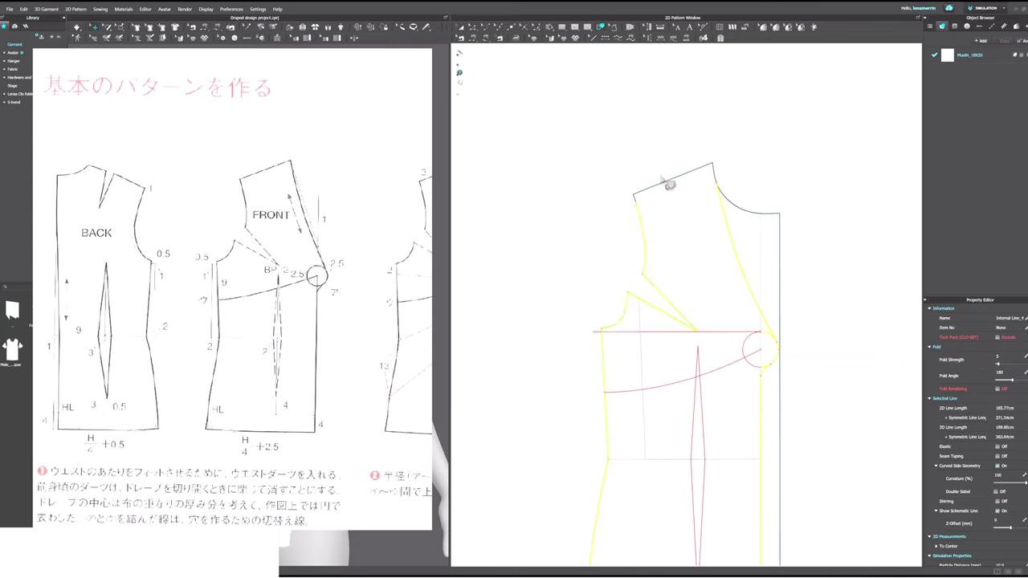
scroll(645, 197, "up", 3)
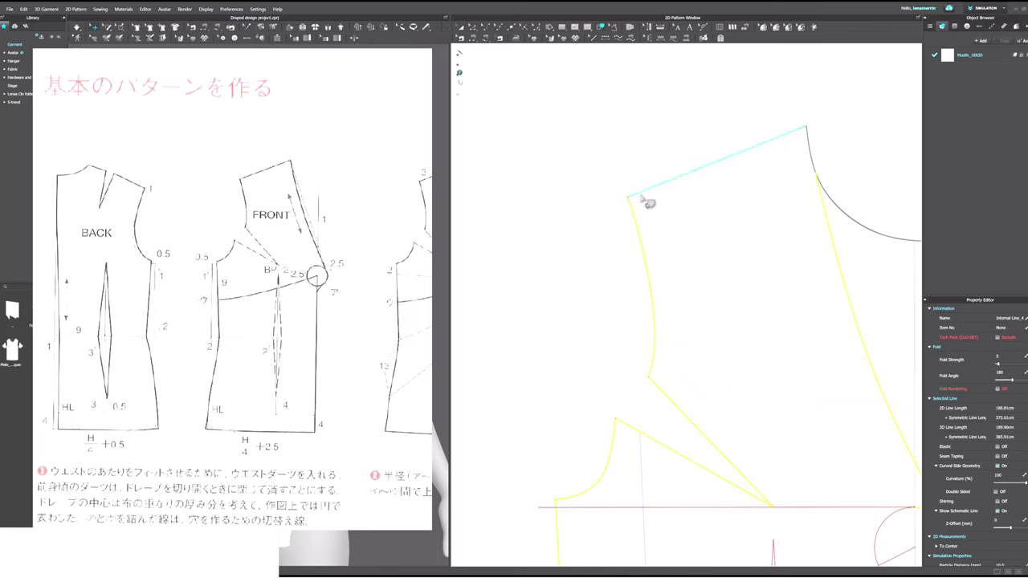
left_click(648, 204, "shift")
scroll(819, 167, "down", 4)
scroll(897, 252, "up", 2)
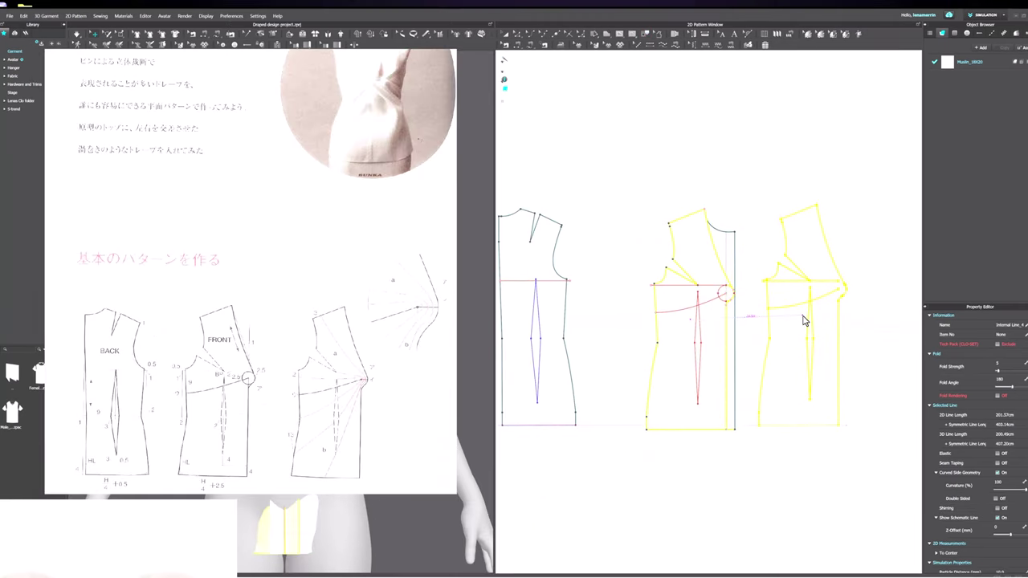
left_click(803, 323)
Step: Copy the circle from the original front and paste it onto the new front, centred on the inner end of the curved line
scroll(823, 294, "up", 5)
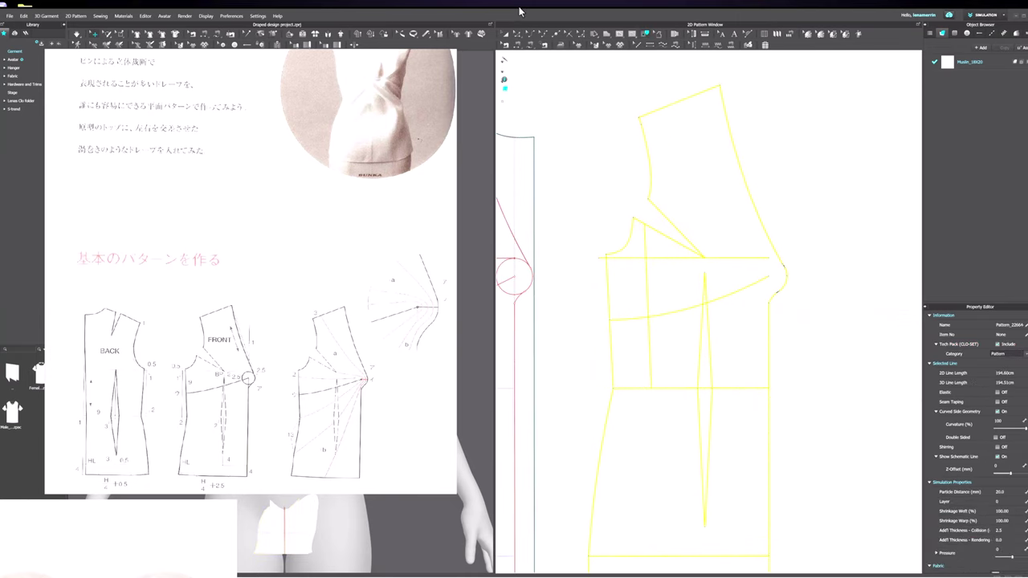
left_click(538, 89)
scroll(519, 298, "down", 3)
middle_click_drag(571, 241, 608, 264)
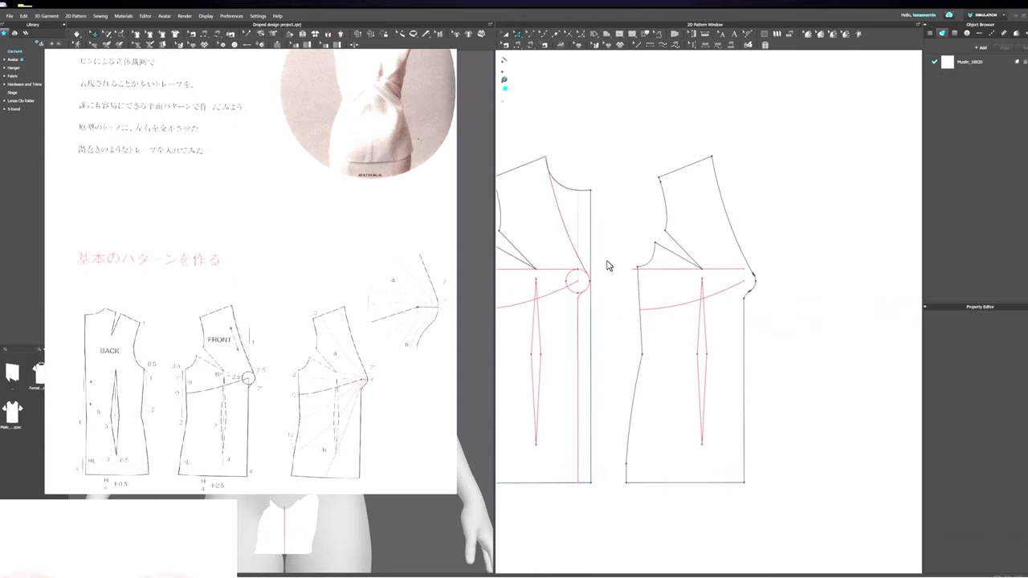
left_click(567, 273)
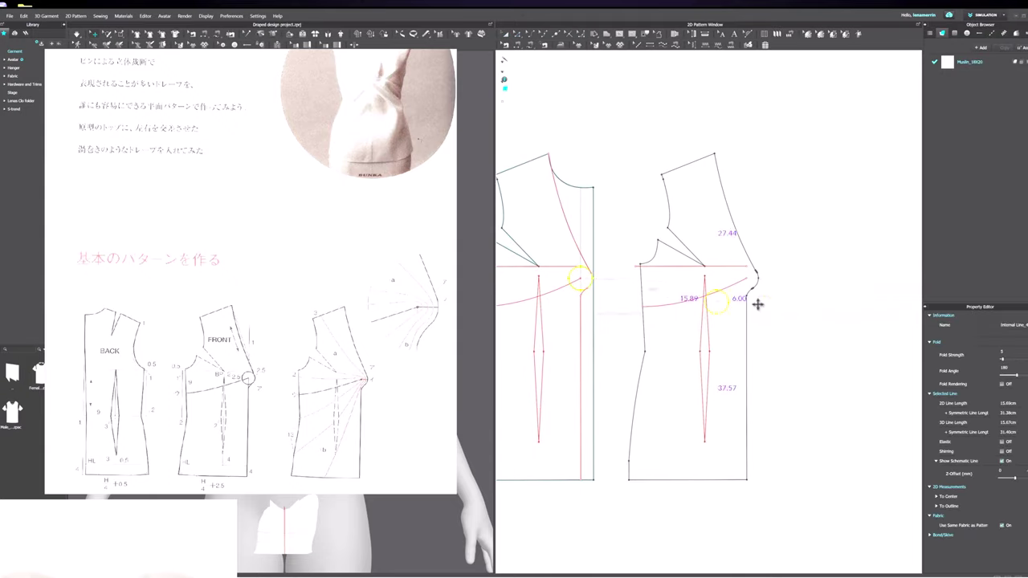
scroll(760, 287, "up", 5)
scroll(719, 280, "up", 3)
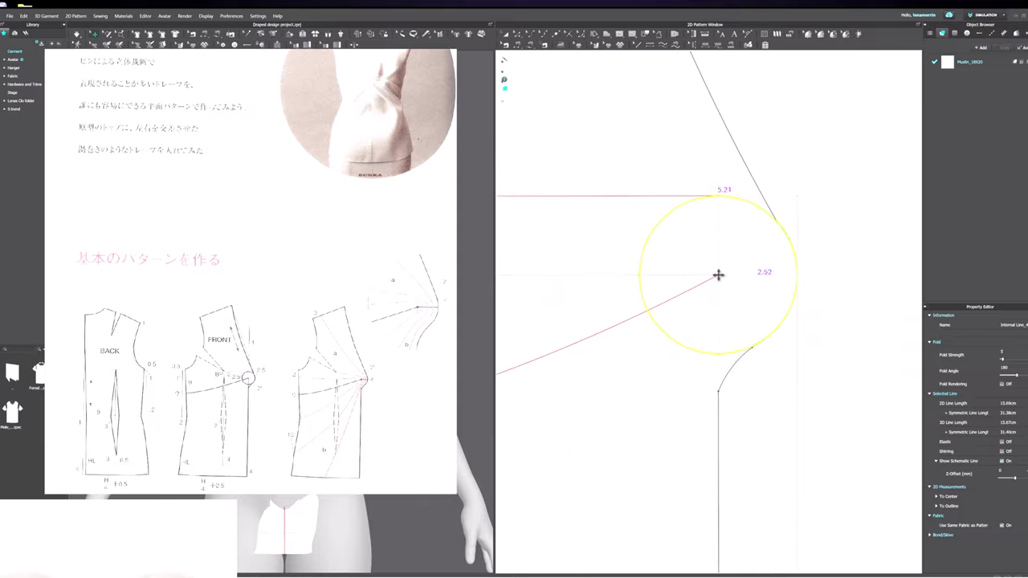
scroll(720, 280, "up", 3)
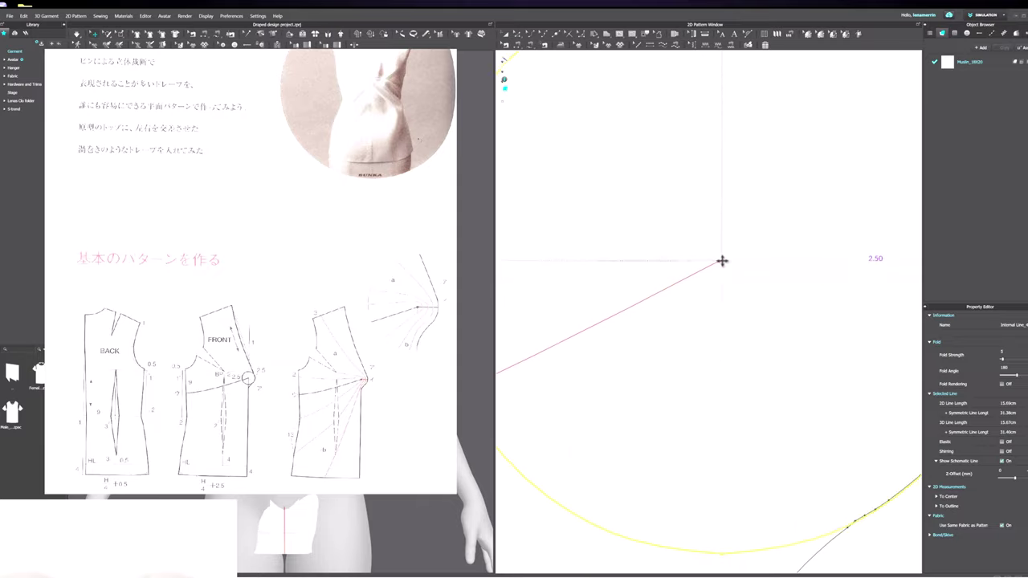
scroll(721, 262, "down", 4)
scroll(815, 225, "down", 6)
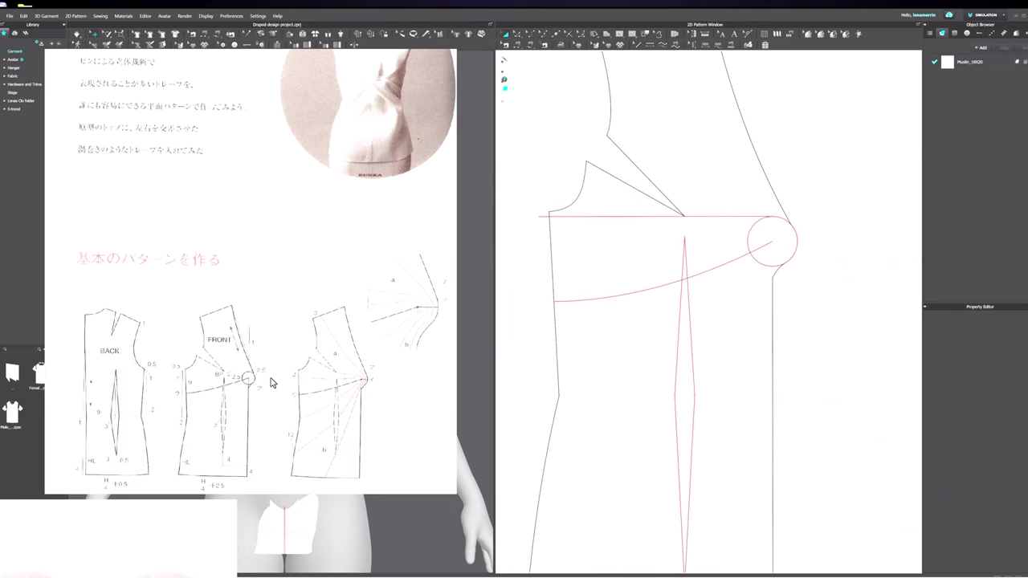
Step: Examine the book's next diagram for the slash lines radiating from the circle across the front
left_click_drag(279, 393, 291, 317)
scroll(378, 350, "down", 2)
scroll(384, 346, "up", 3)
scroll(385, 350, "up", 2)
left_click_drag(384, 392, 335, 342)
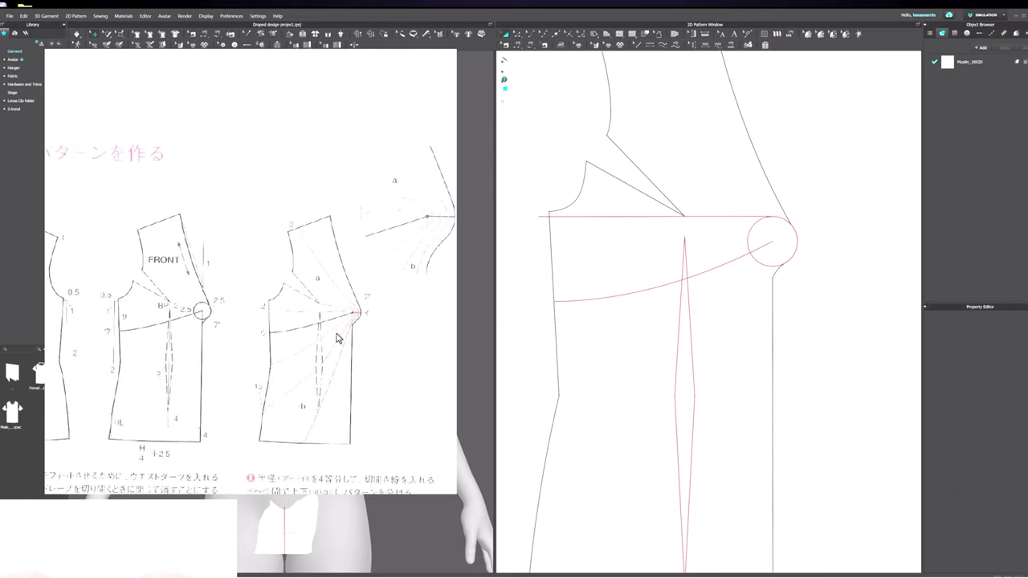
scroll(340, 365, "up", 1)
left_click_drag(358, 394, 349, 379)
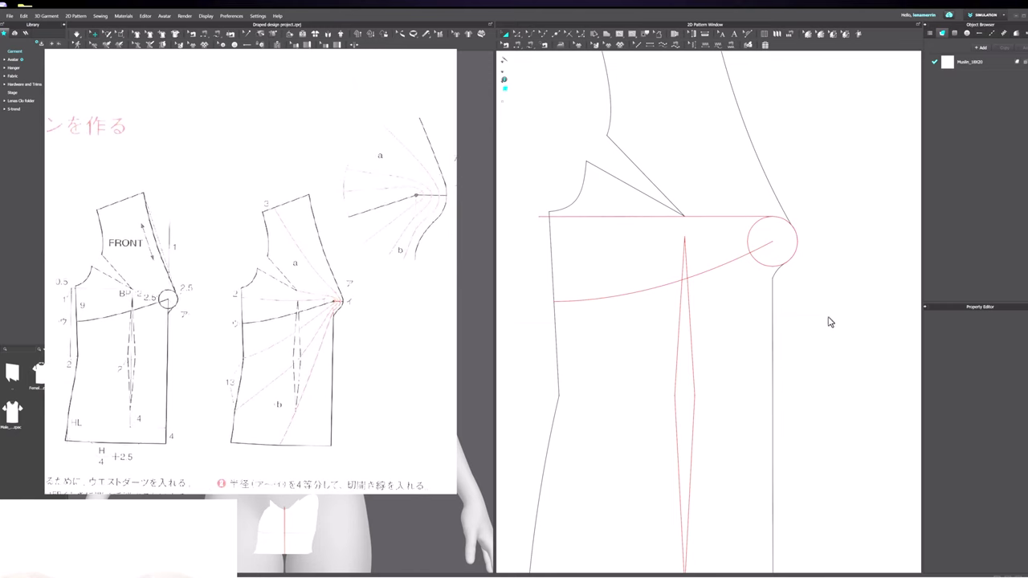
Step: Delete the horizontal bust line from the new front pattern
middle_click_drag(700, 237, 709, 301)
left_click(519, 36)
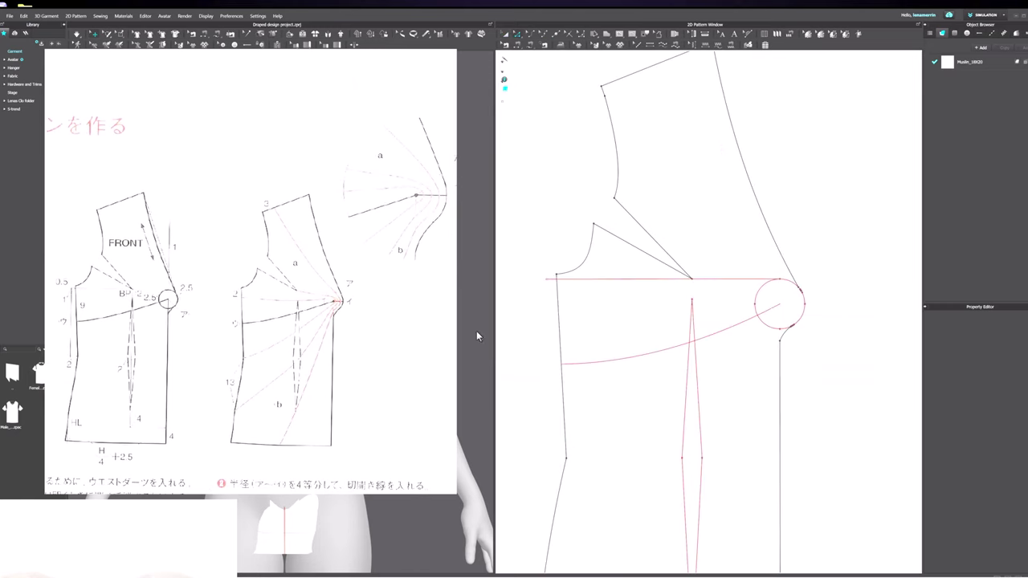
left_click(595, 283)
key("Delete")
middle_click_drag(647, 220, 638, 268)
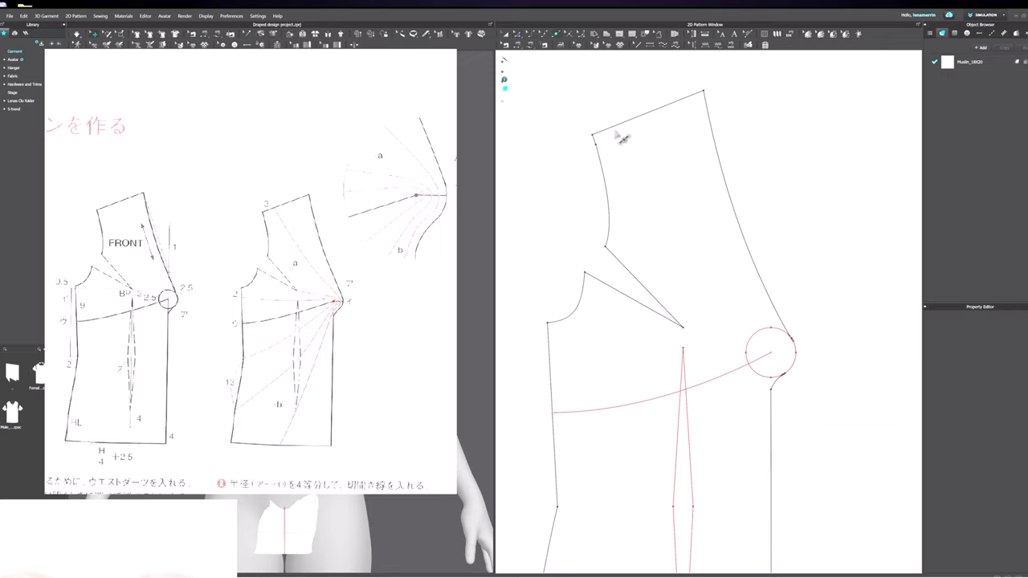
Step: Add split points on the front's shoulder 3 cm from the armhole end and on the side seam 2 cm below the underarm
left_click(613, 127)
right_click(627, 129)
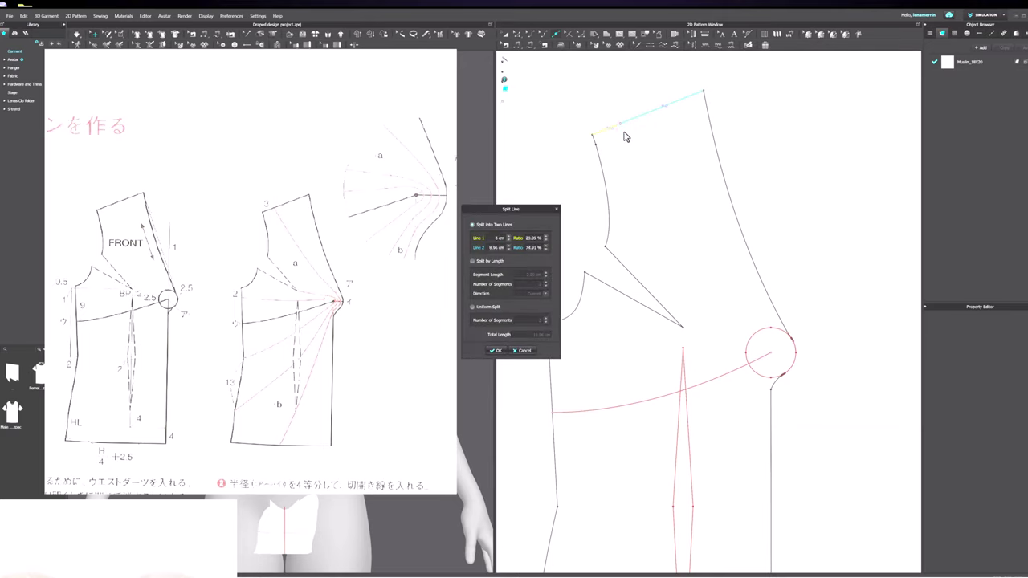
key("Return")
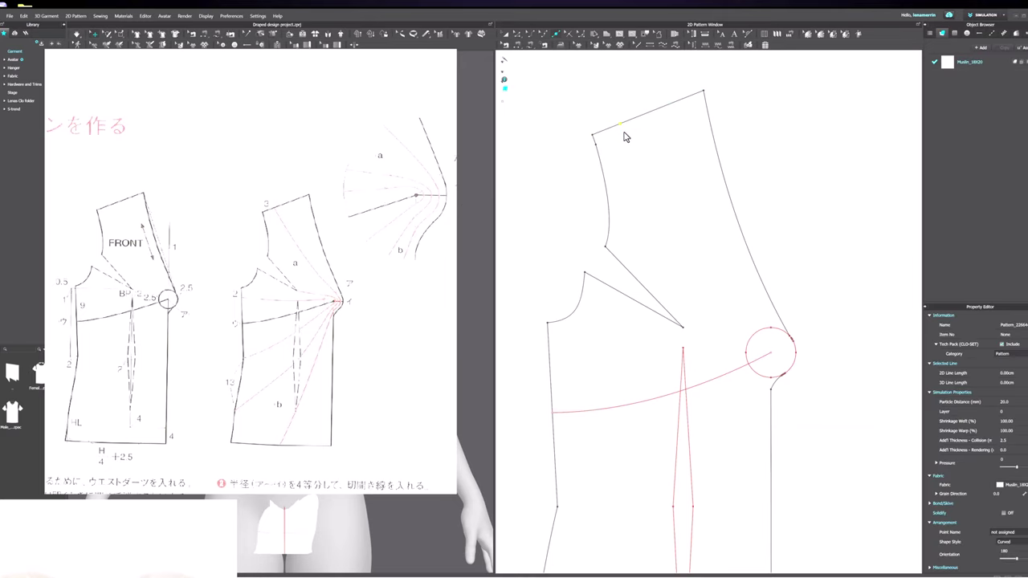
right_click(547, 344)
key("Return")
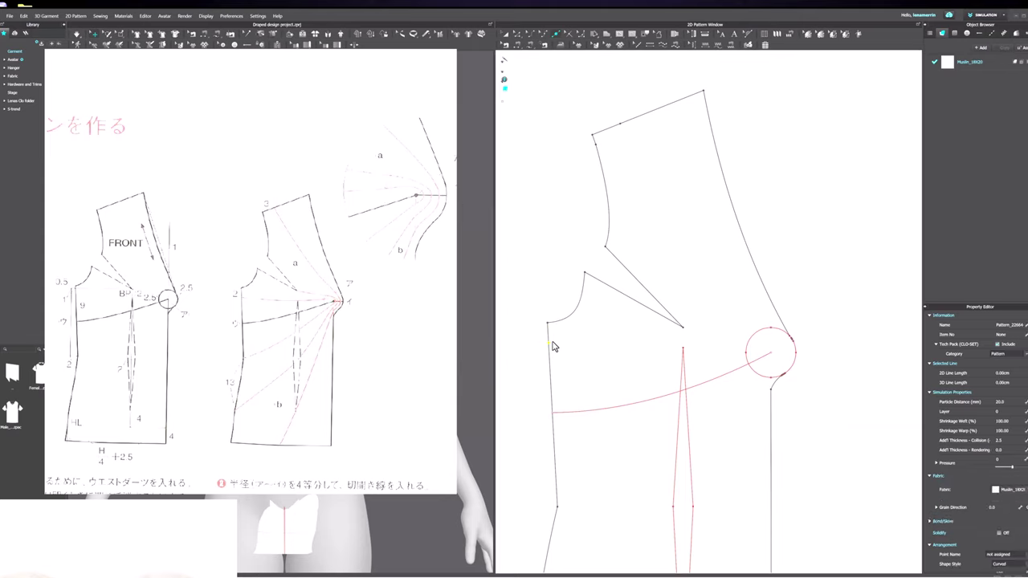
Step: Split the lower side seam 13 cm below the waist point, as in the book's diagram
scroll(583, 337, "down", 1)
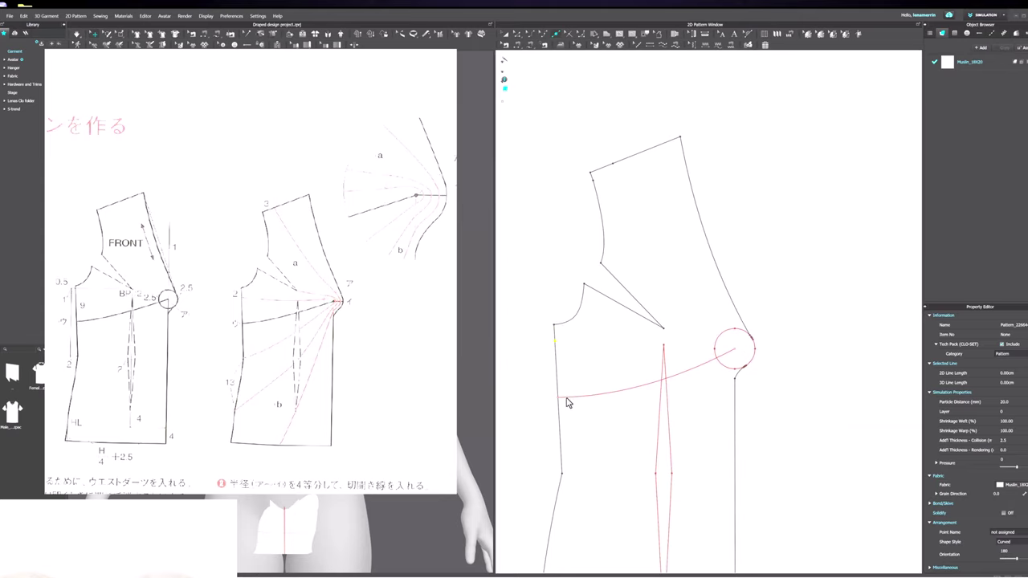
middle_click_drag(577, 419, 623, 283)
right_click(601, 367)
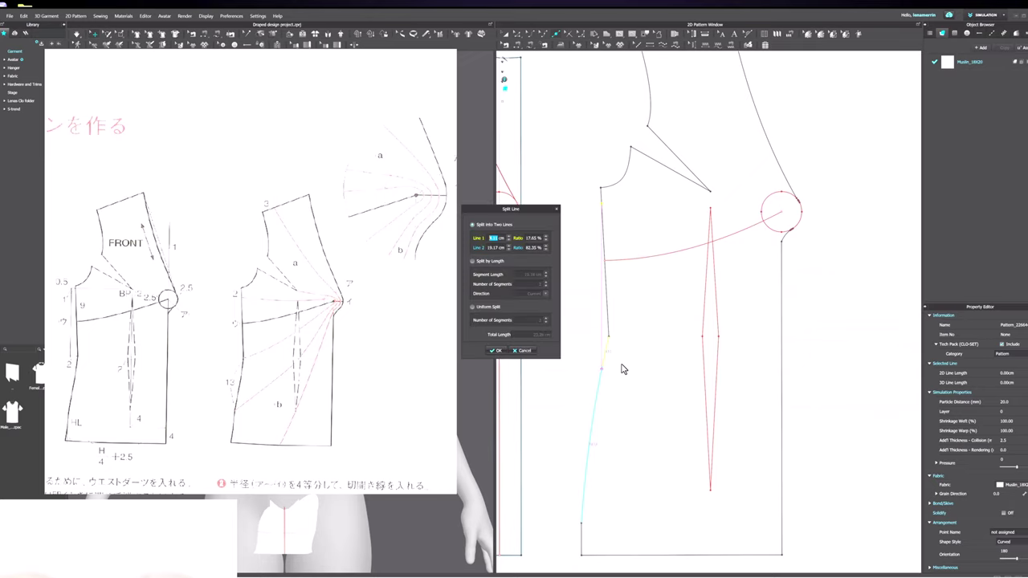
left_click(495, 351)
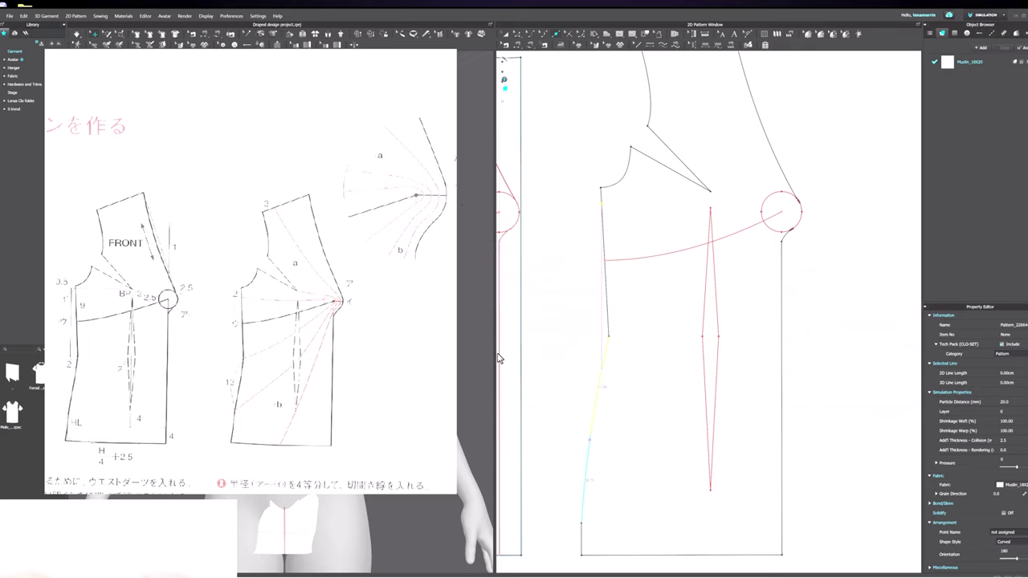
middle_click_drag(640, 199, 617, 254)
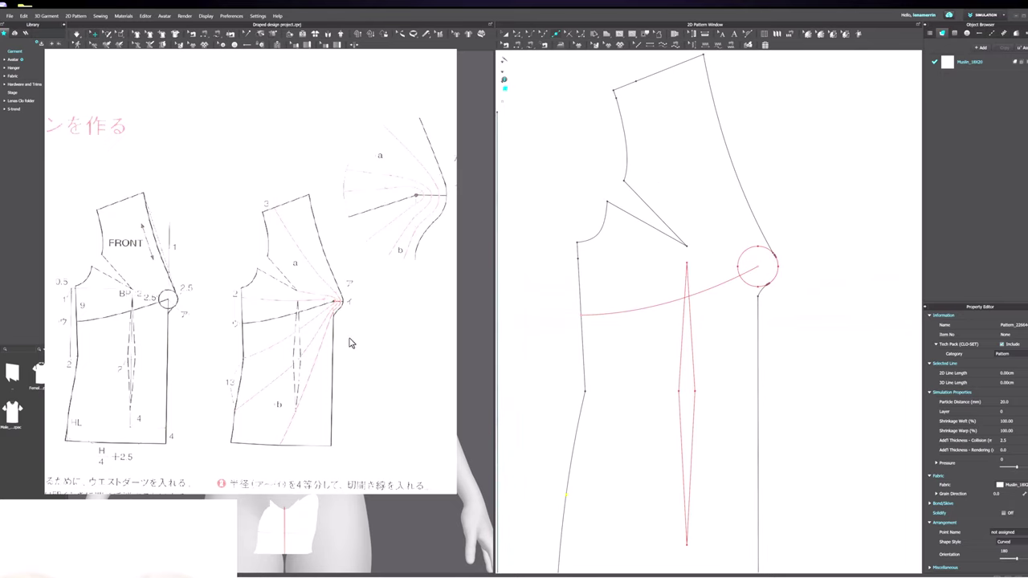
Step: Draw a horizontal 2.5 cm internal line from the circle's centre to its outer edge
left_click_drag(418, 195, 397, 249)
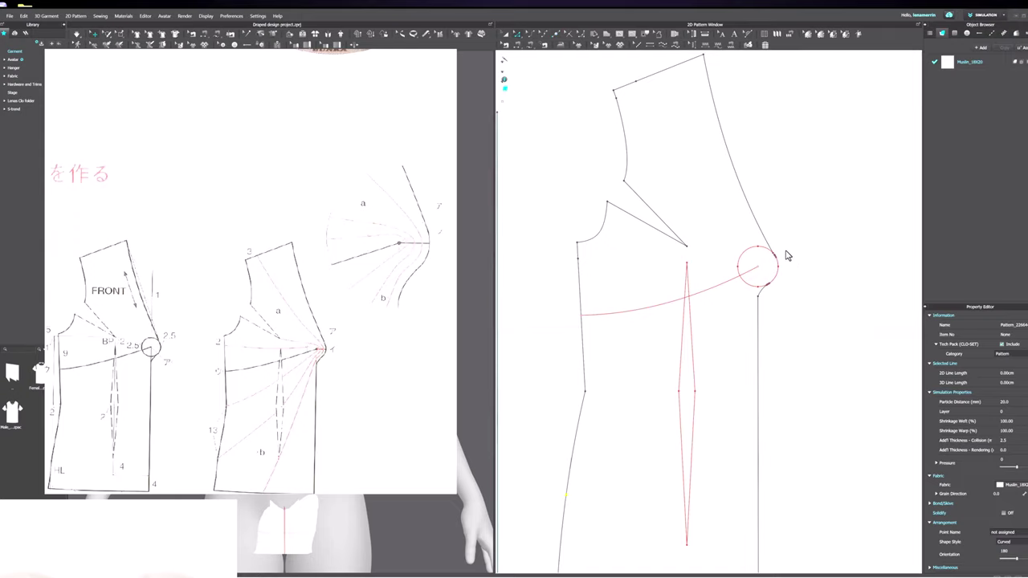
scroll(785, 257, "up", 5)
key("g")
left_click(659, 305)
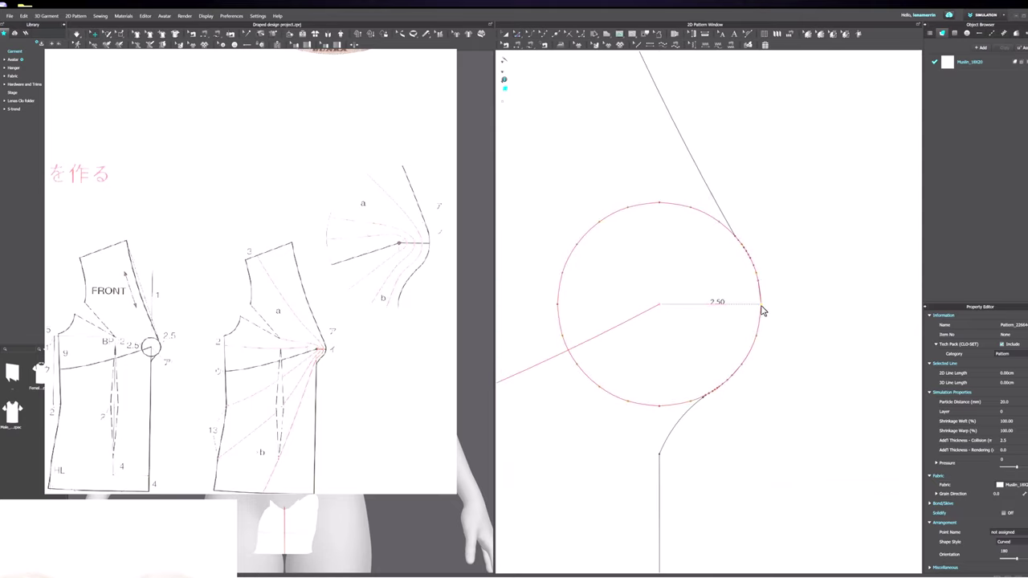
double_click(762, 311)
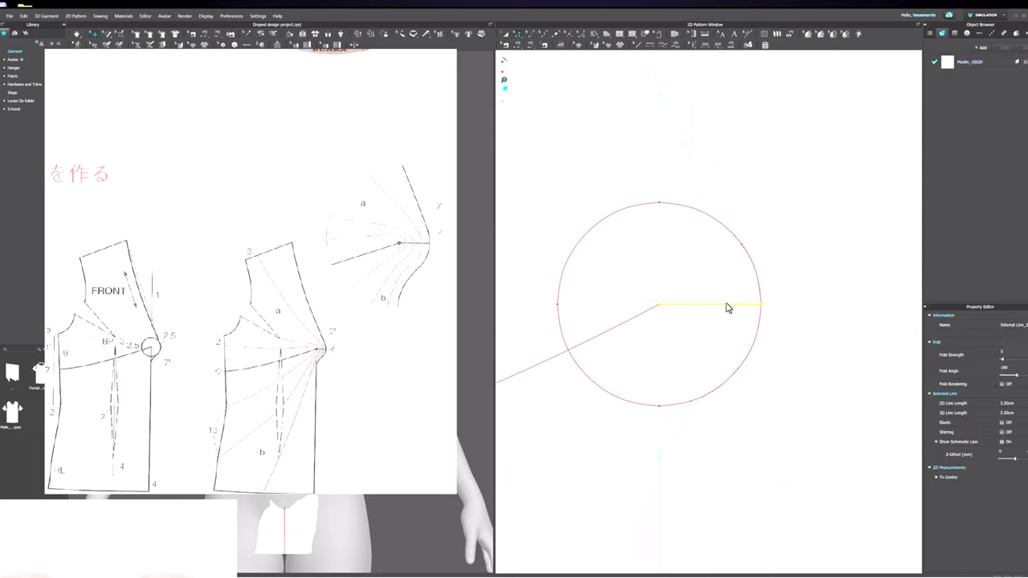
Step: Split the circle's radius line uniformly into 4 equal segments
right_click(727, 306)
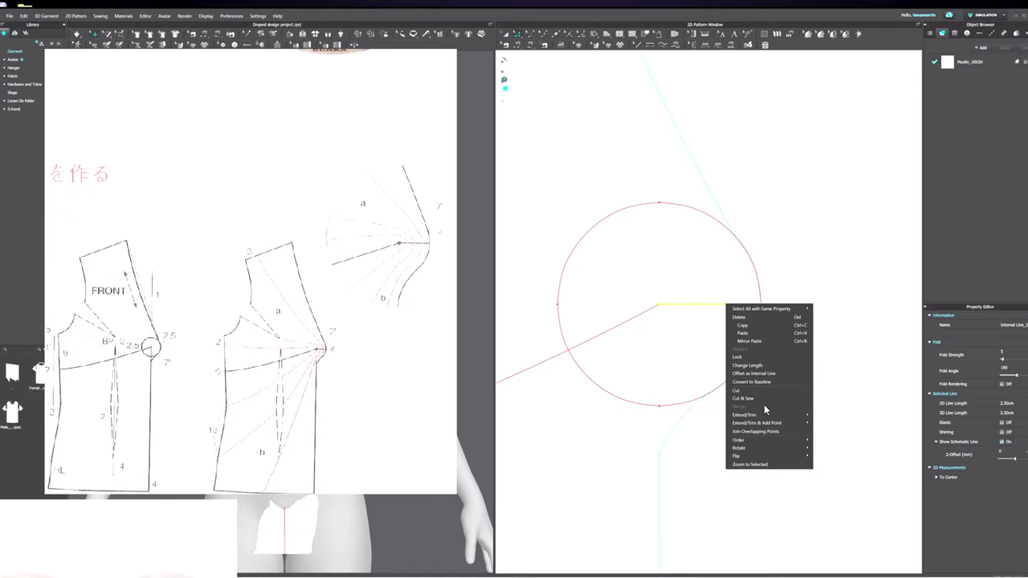
left_click(849, 335)
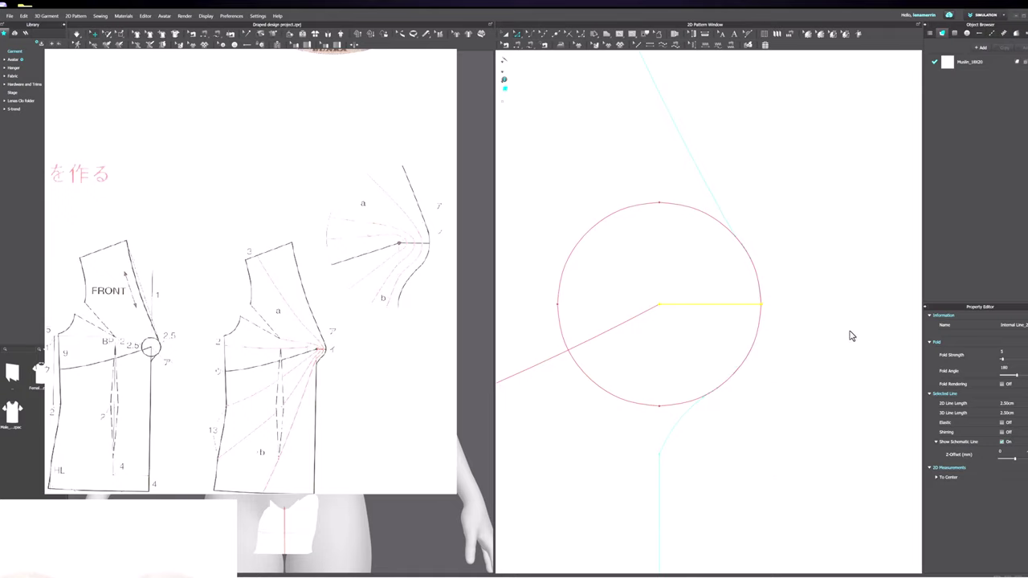
left_click(710, 307)
right_click(711, 306)
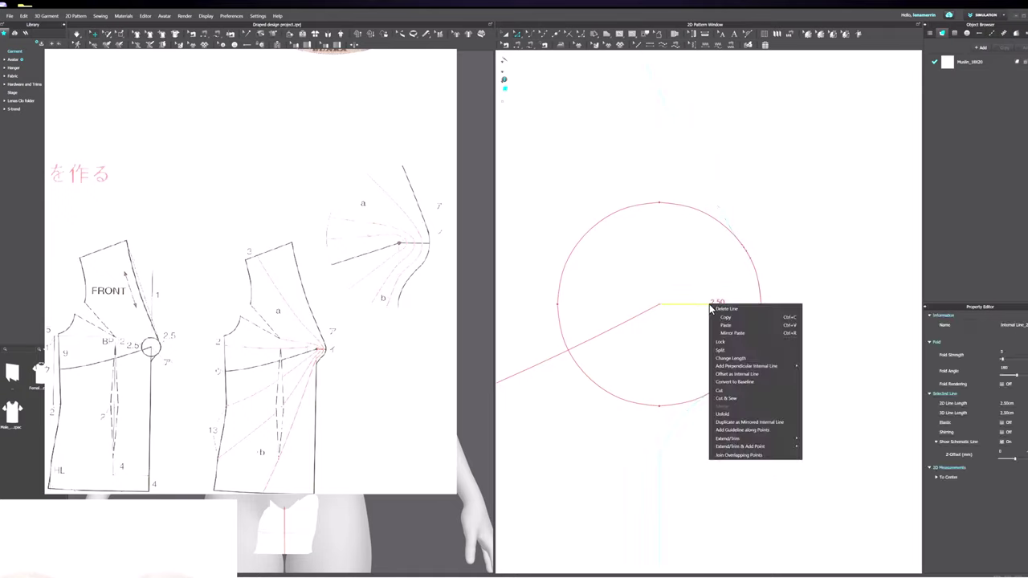
left_click(722, 350)
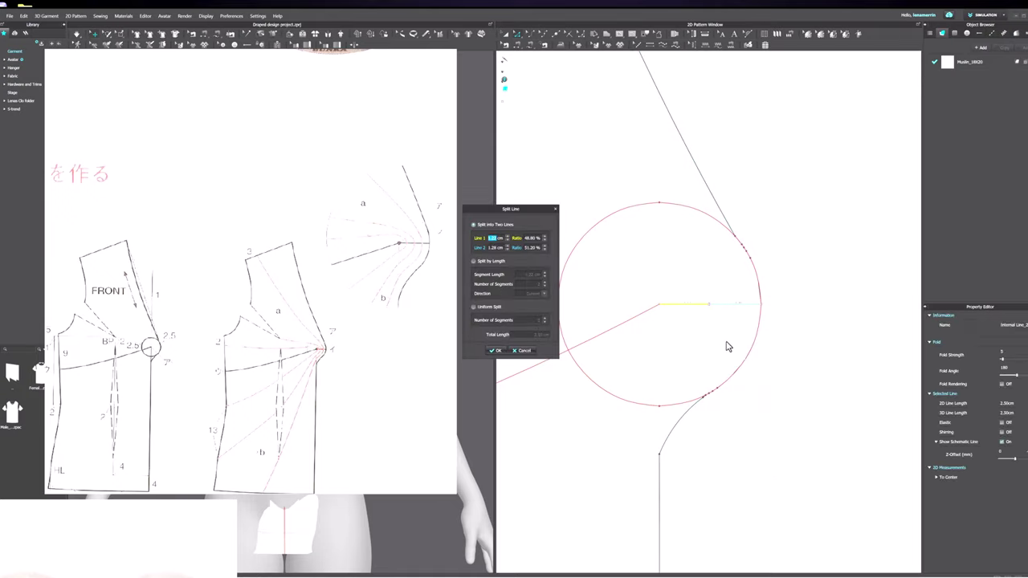
left_click(496, 307)
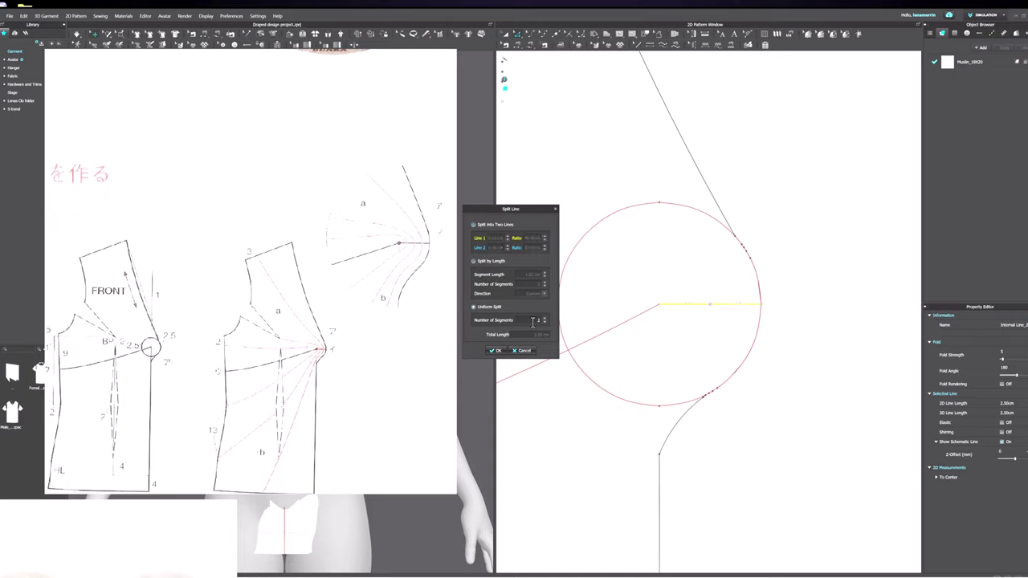
left_click(496, 350)
Step: Draw a straight slash line from the shoulder split point to the radius line's division point nearest the circle's edge
scroll(789, 313, "down", 3)
scroll(757, 234, "down", 3)
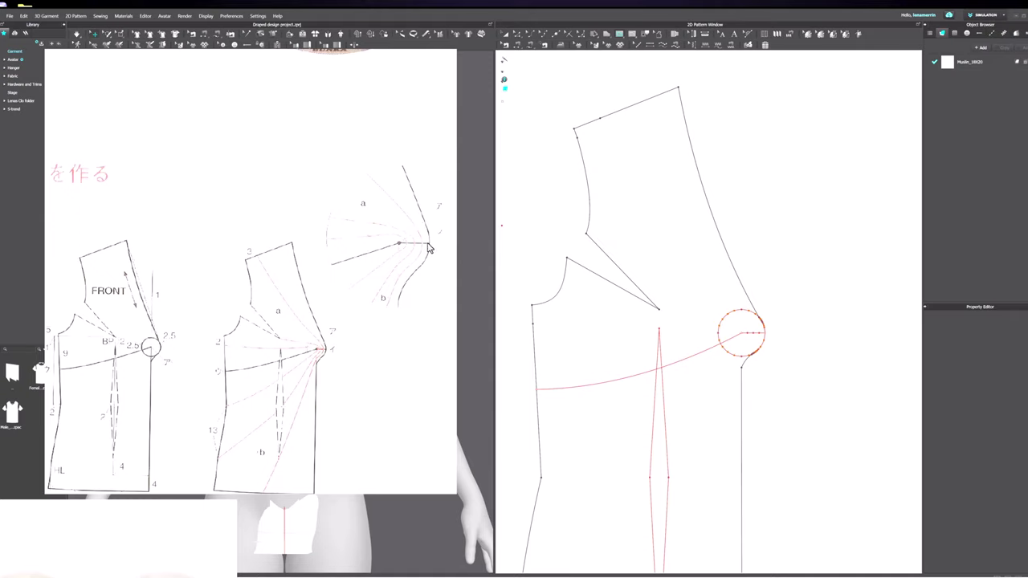
left_click(602, 122)
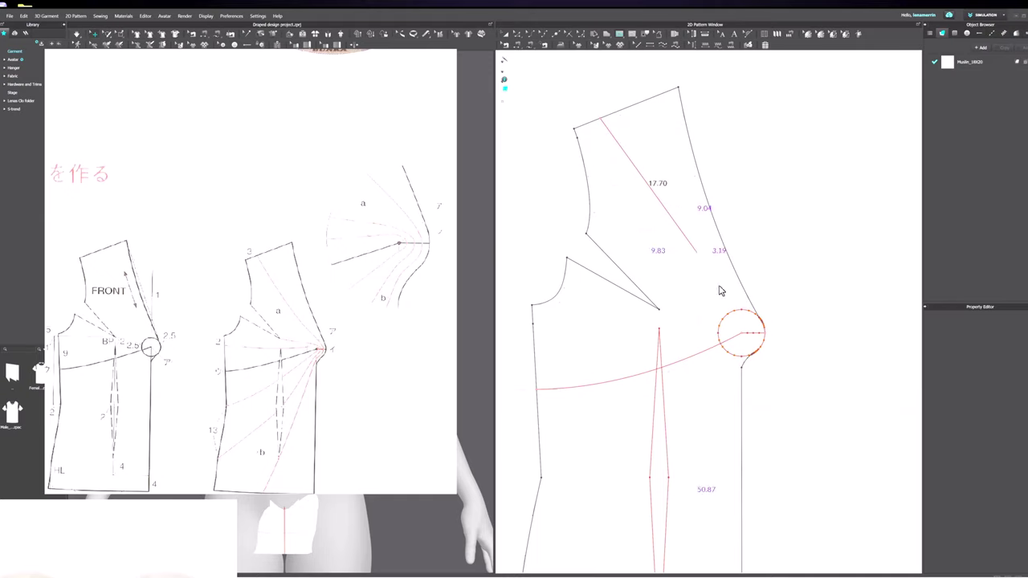
left_click(760, 337)
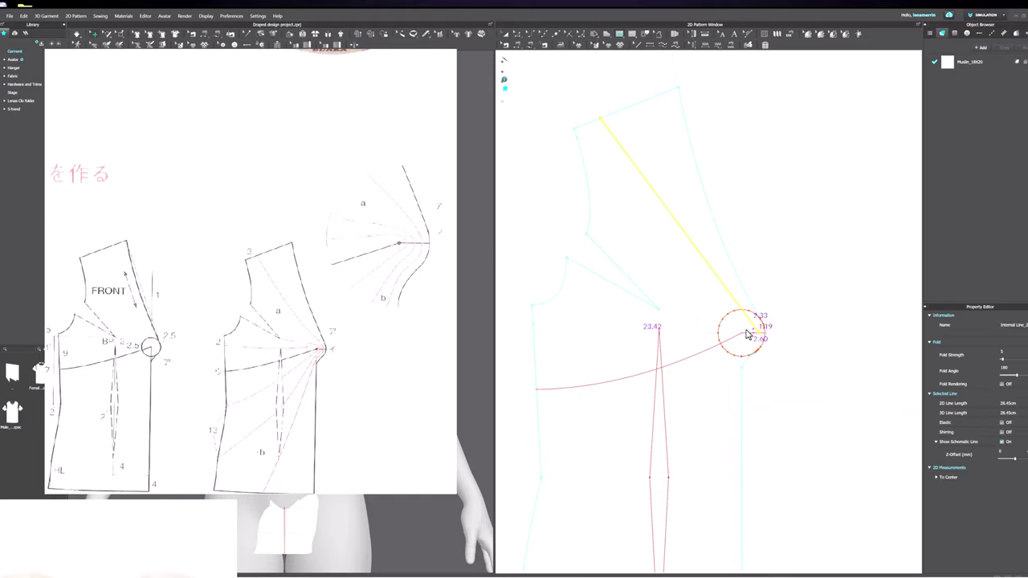
Step: Draw a slash line from the bust dart tip to the middle division point of the circle's radius line
left_click(658, 310)
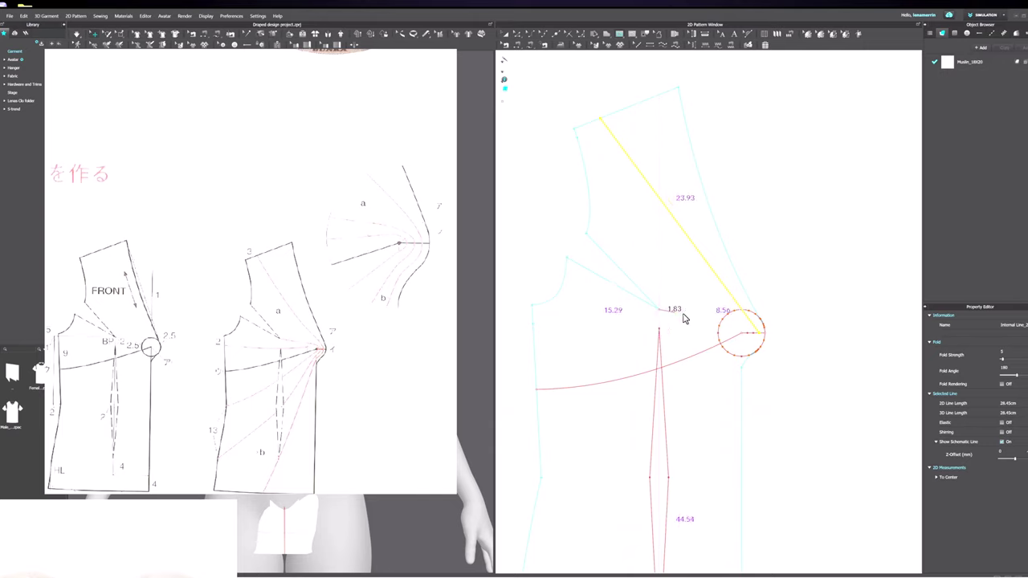
scroll(755, 339, "up", 5)
left_click(755, 329)
scroll(755, 329, "down", 5)
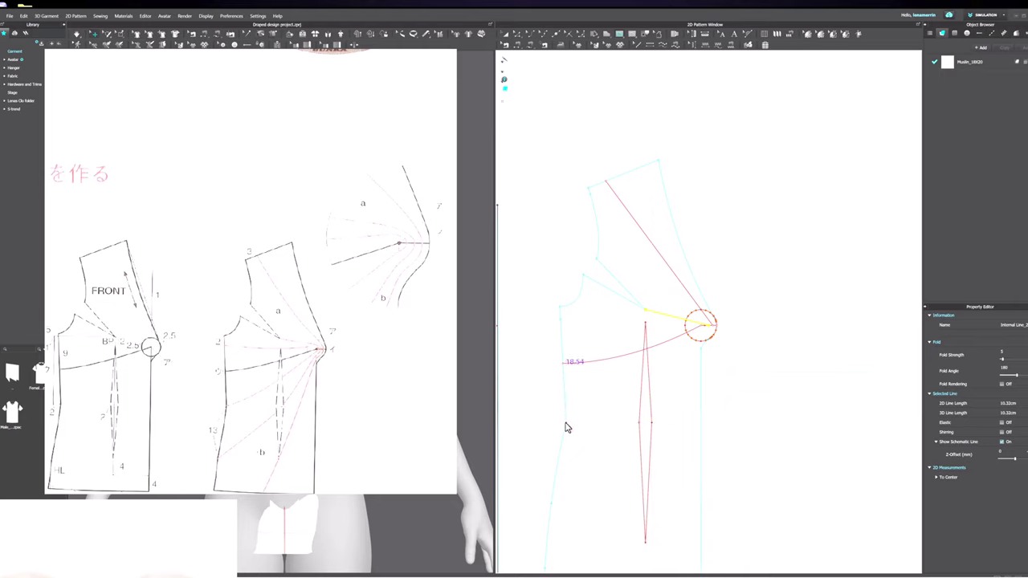
scroll(674, 350, "up", 5)
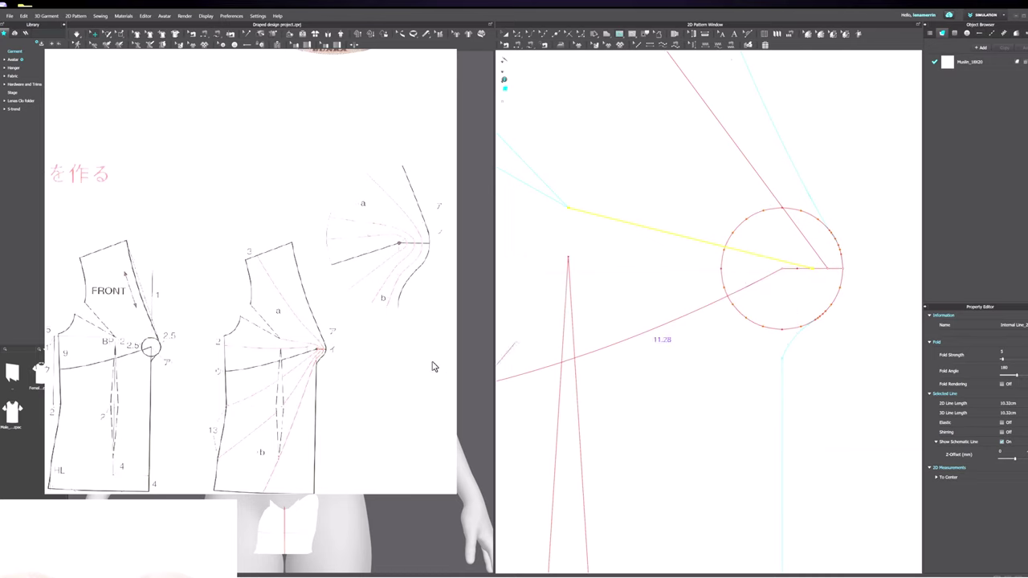
scroll(305, 381, "up", 5)
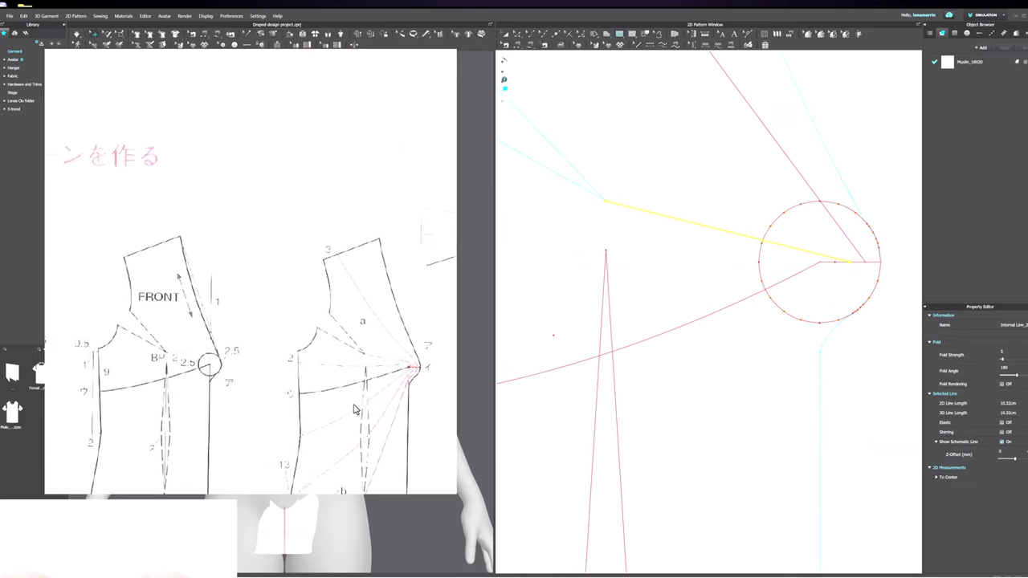
scroll(343, 237, "up", 3)
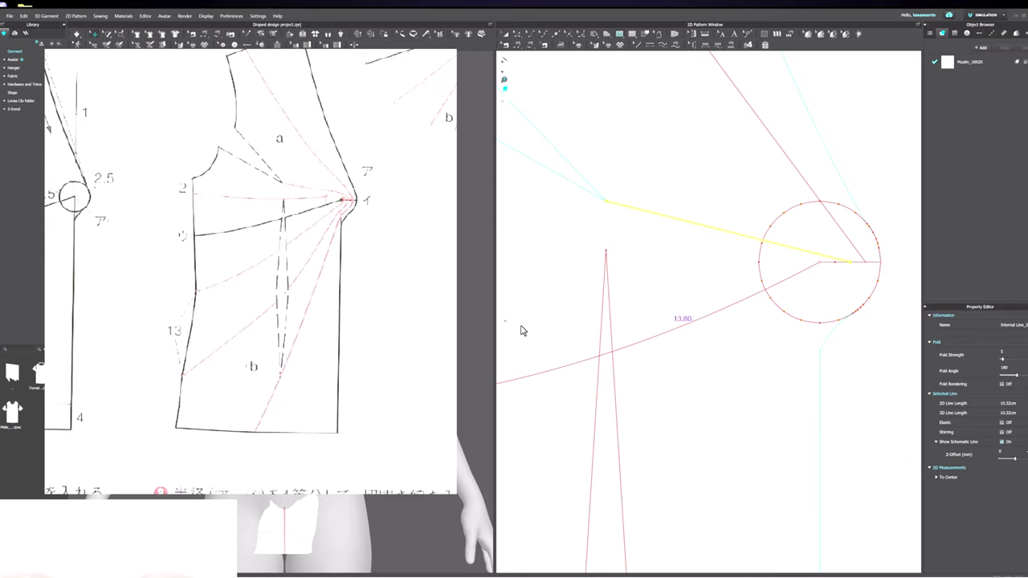
scroll(530, 331, "down", 5)
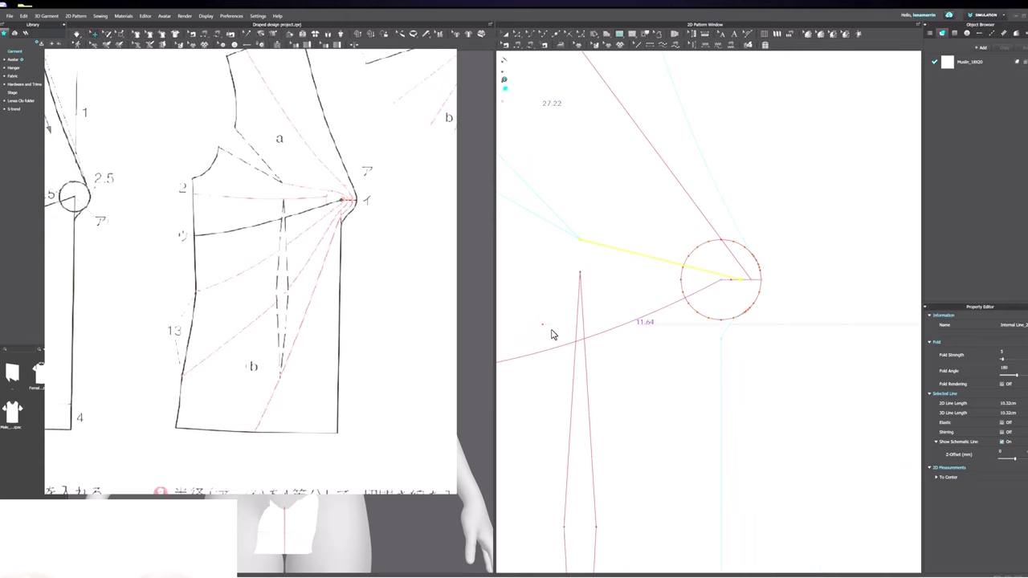
left_click(529, 438)
left_click(753, 271)
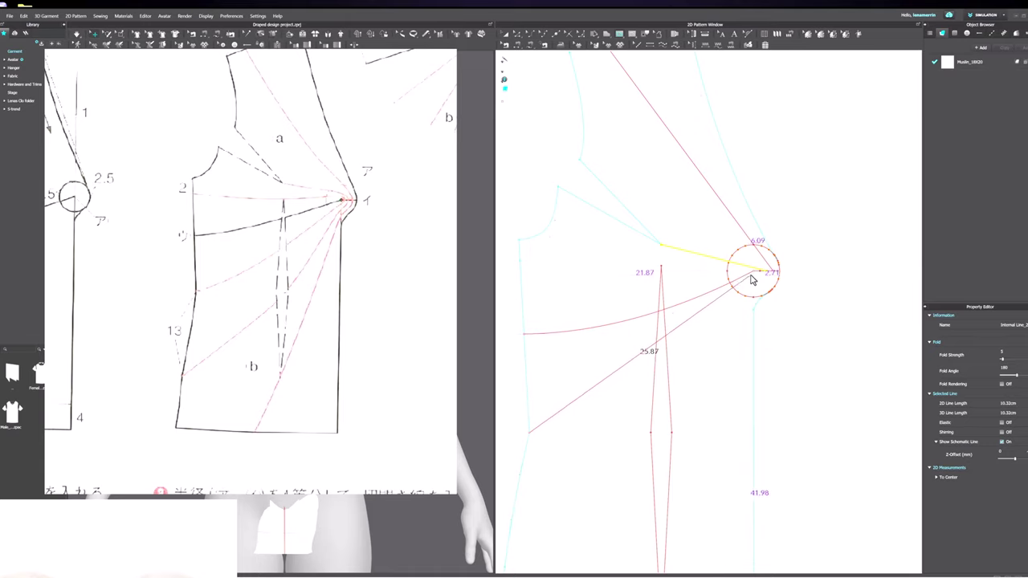
scroll(773, 273, "up", 4)
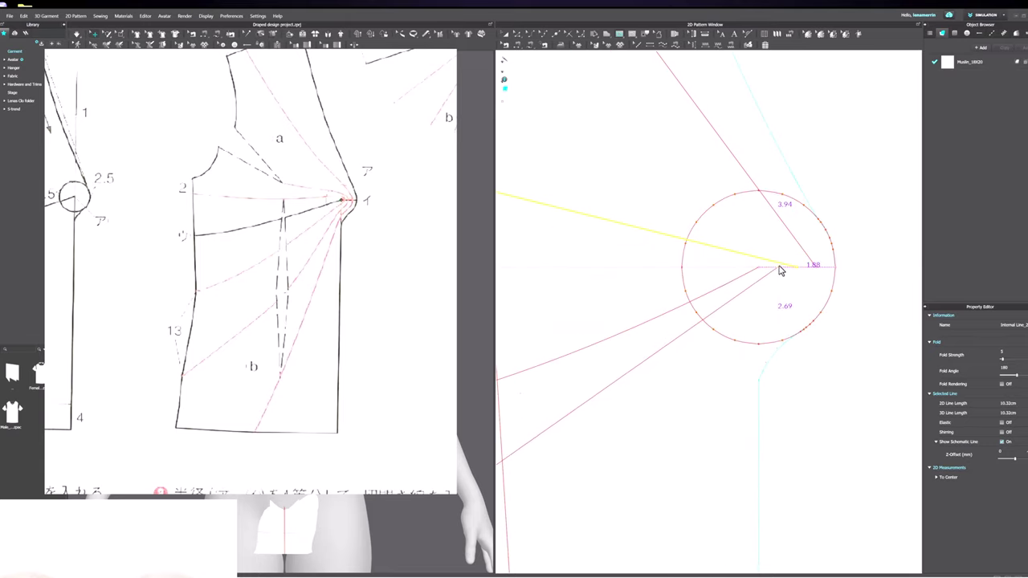
scroll(779, 273, "down", 3)
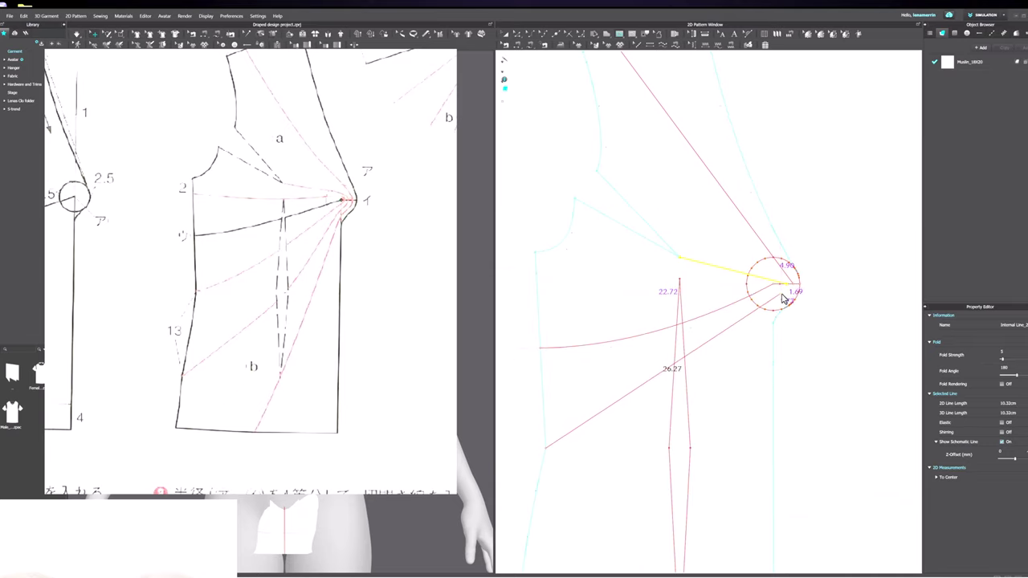
key("Escape")
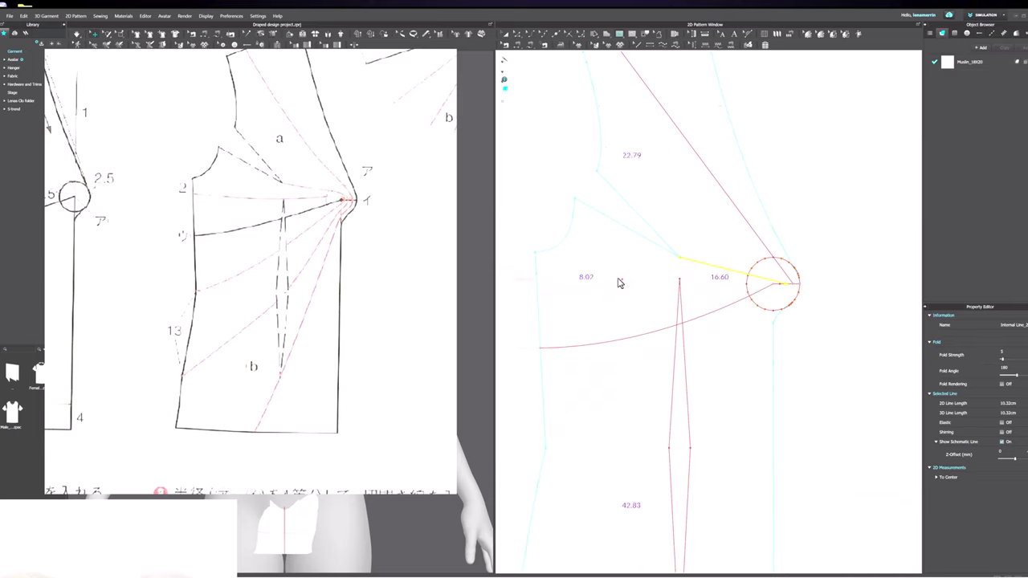
Step: Draw a slash line from the upper side seam's split point to the radius division point nearest the circle's centre
left_click(540, 273)
scroll(755, 294, "up", 5)
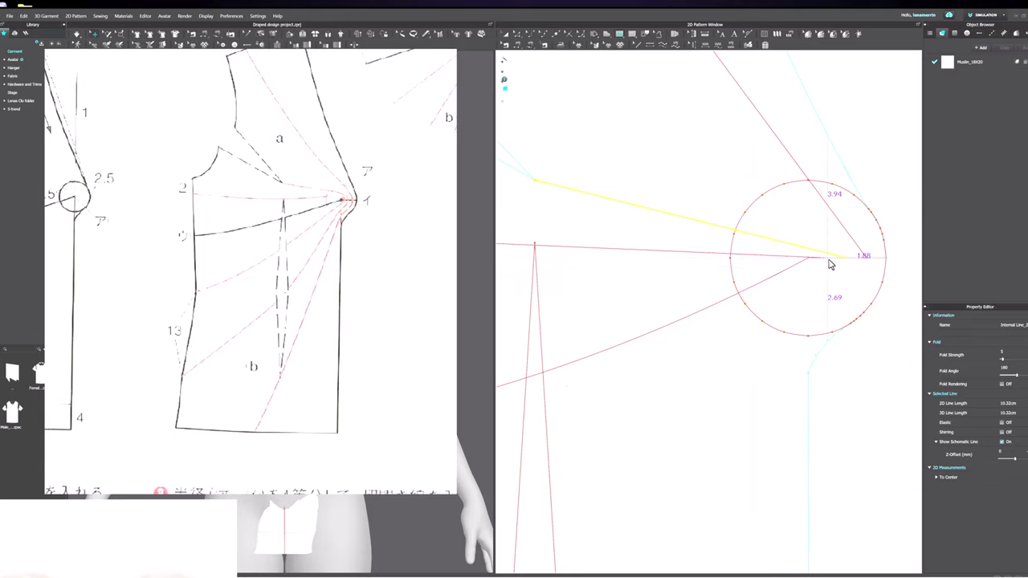
left_click(831, 265)
scroll(830, 265, "down", 4)
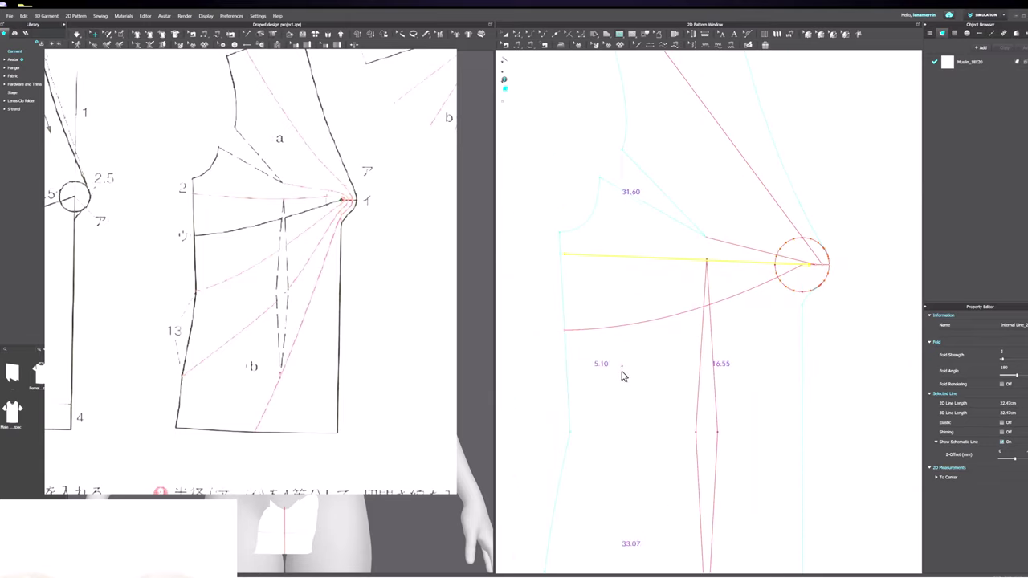
Step: Draw a slash line between the side seam's waist point and the radius division point nearest the circle's centre
scroll(796, 294, "up", 5)
scroll(867, 160, "down", 1)
scroll(856, 167, "up", 1)
left_click(856, 172)
scroll(844, 175, "down", 3)
Step: Draw a slash line from the lower side seam's split point to the middle division point of the circle's radius line
left_click(580, 482)
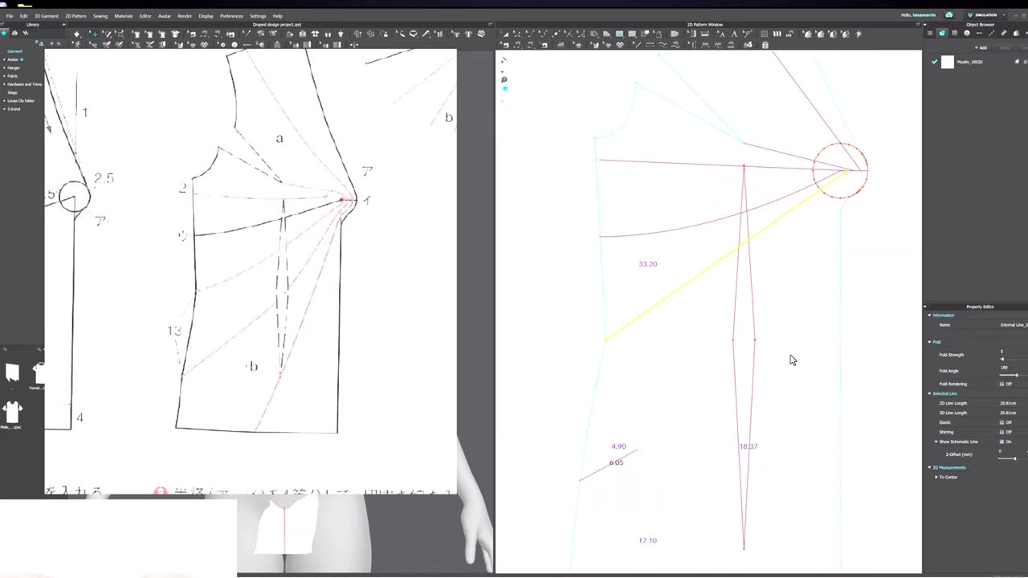
middle_click_drag(865, 198, 835, 221)
scroll(835, 217, "up", 3)
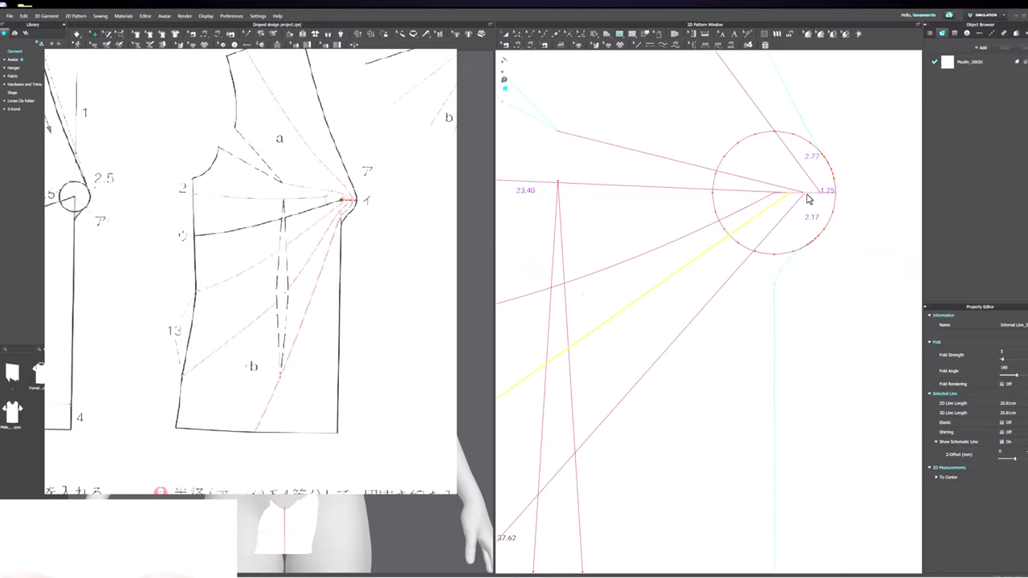
double_click(806, 196)
Step: Draw a slash line from the waist dart's lower tip to the outermost division point of the circle's radius line
scroll(808, 199, "down", 4)
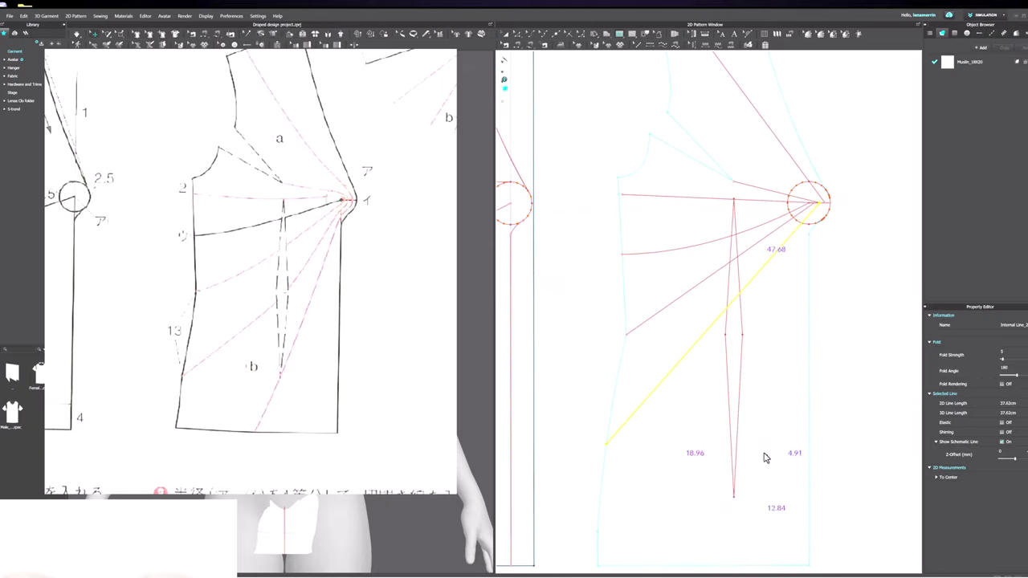
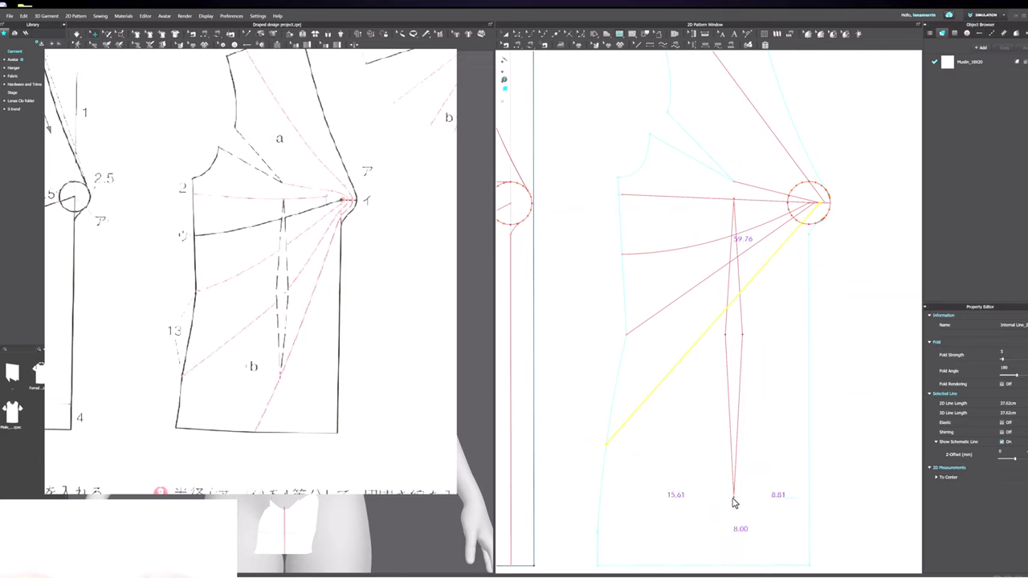
scroll(827, 218, "up", 3)
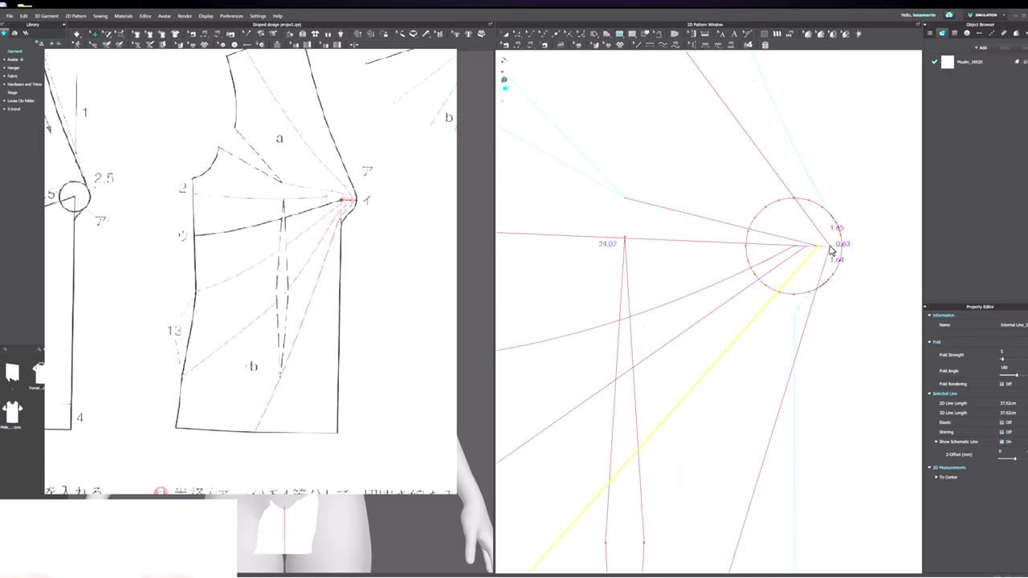
scroll(684, 286, "down", 4)
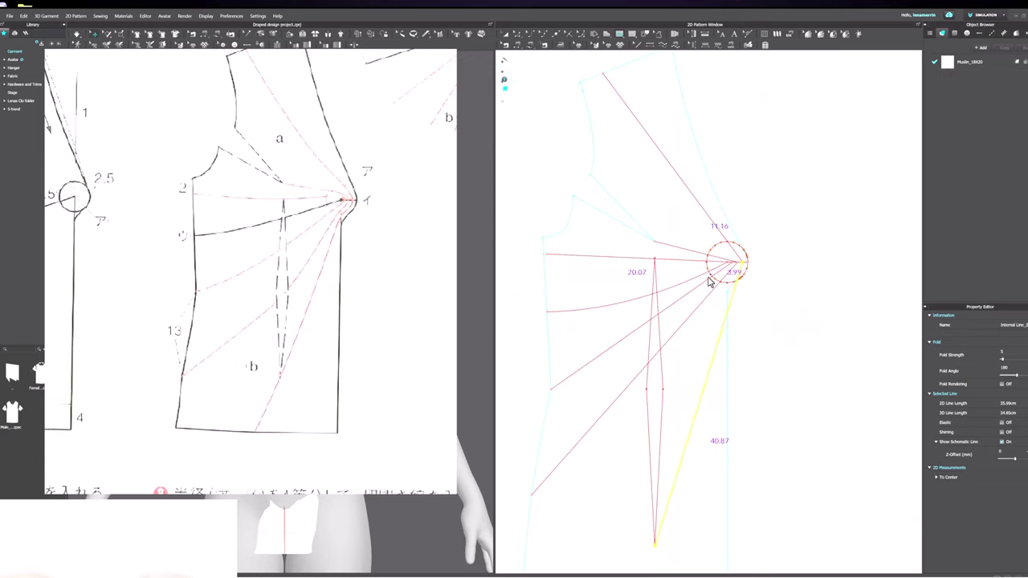
left_click(783, 372)
scroll(746, 362, "down", 3)
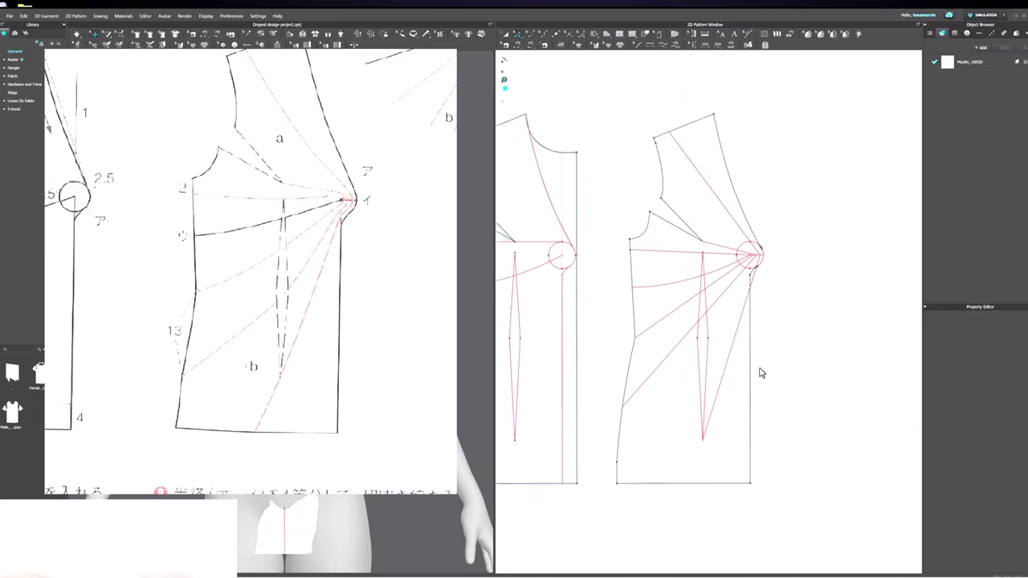
Step: Extend the slash line from the waist dart's lower tip down to the hem at a slight outward slant
scroll(743, 406, "up", 3)
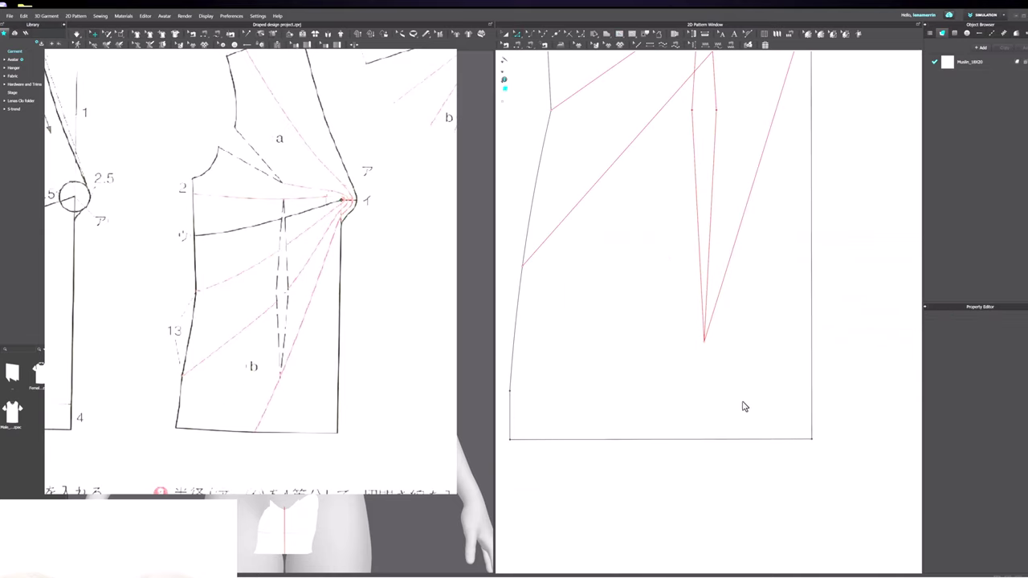
left_click(705, 345)
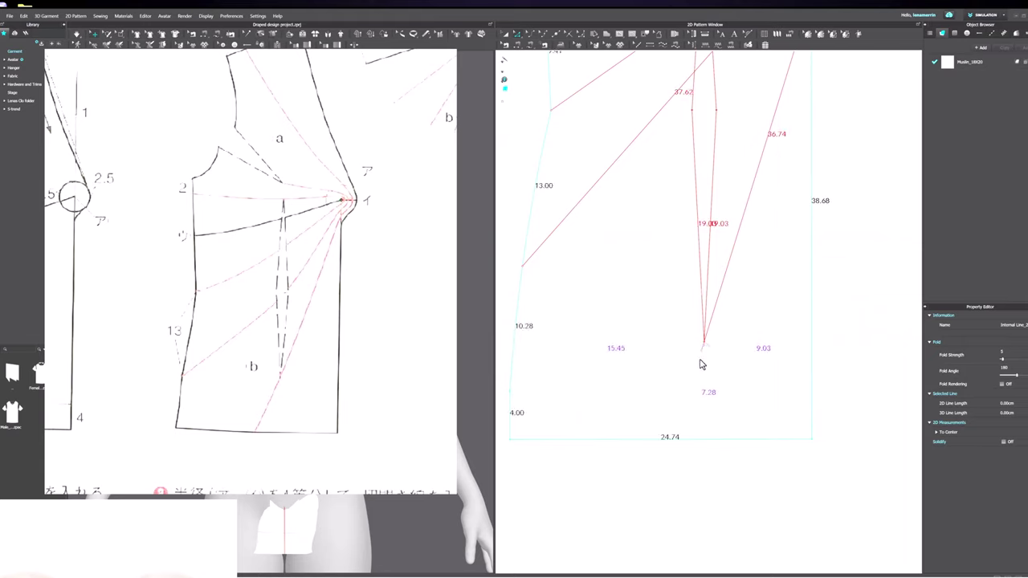
double_click(673, 446)
scroll(672, 466, "down", 4)
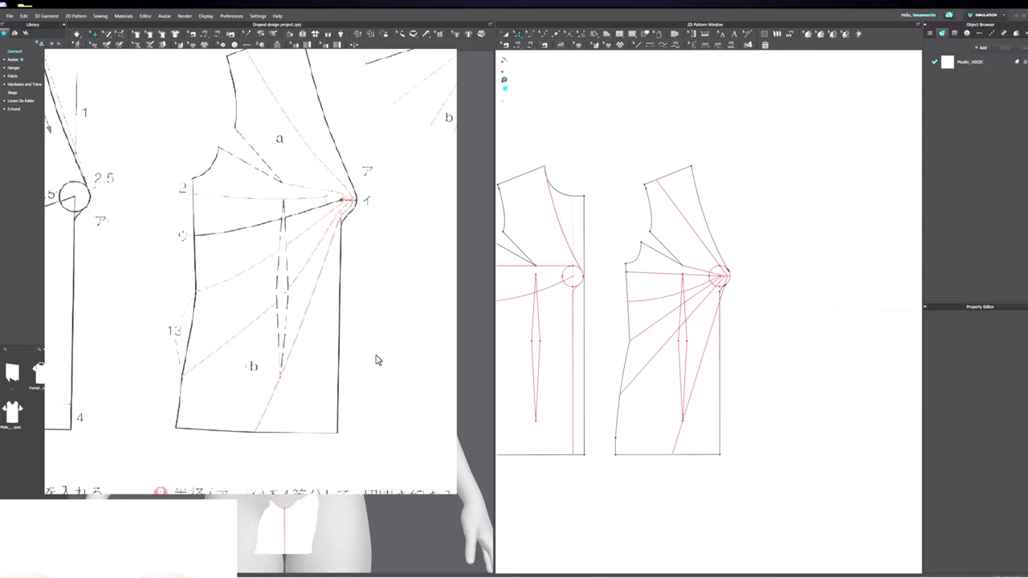
Step: Bend the shoulder slash line into a gentle curve about 28.6 cm long, following the book's diagram
left_click_drag(394, 174, 392, 228)
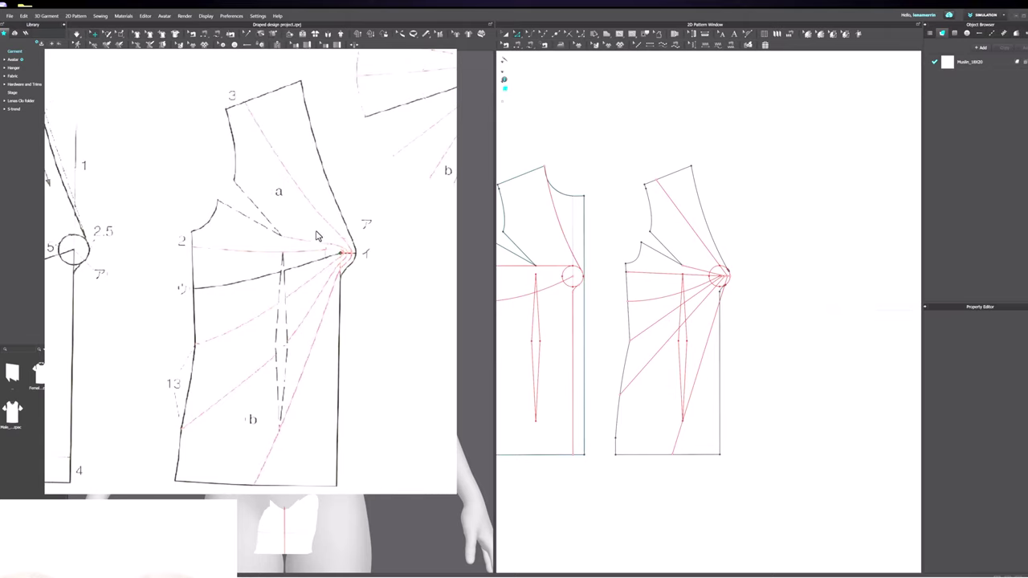
scroll(689, 235, "up", 3)
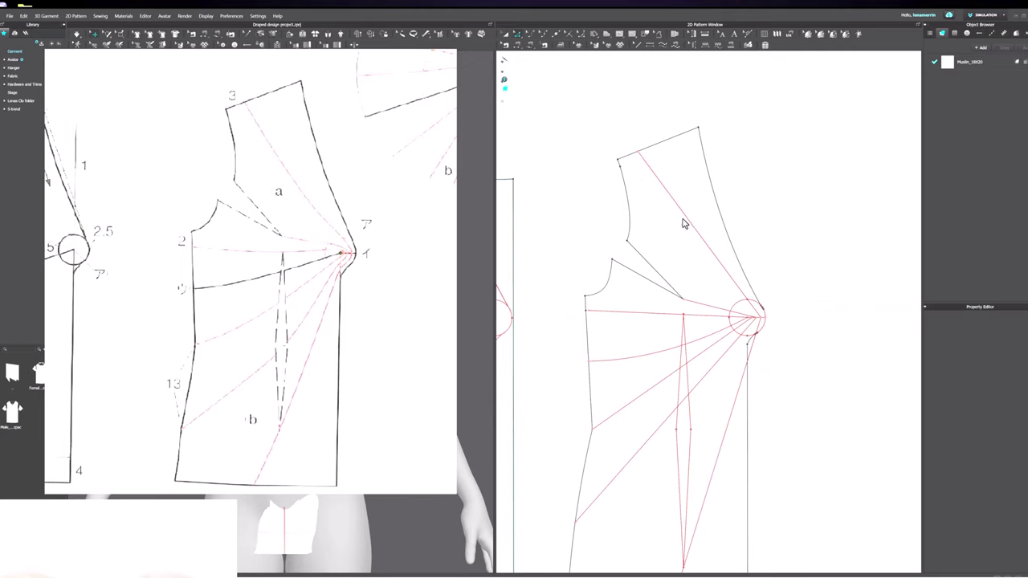
left_click(704, 252)
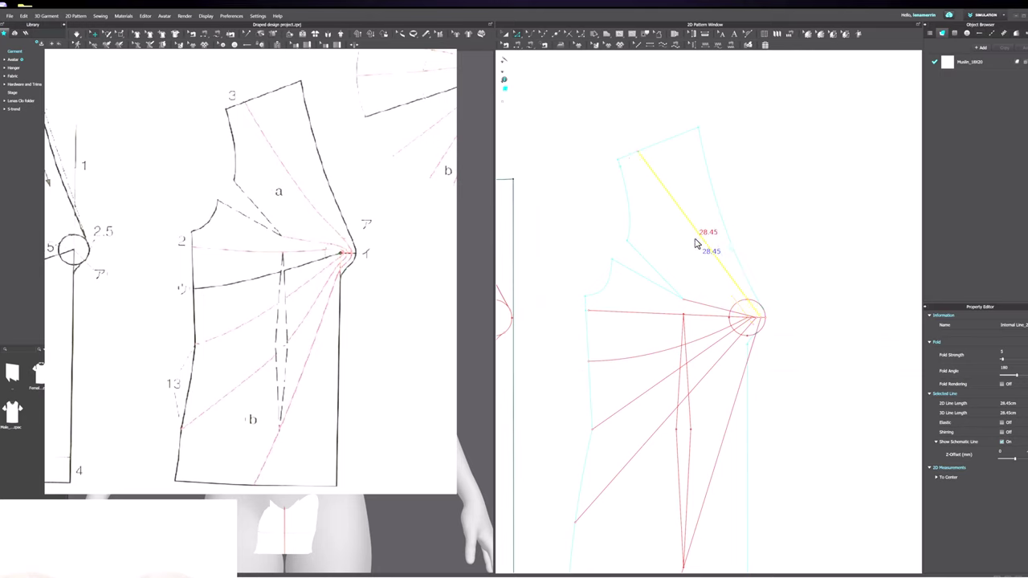
left_click(762, 193)
left_click(707, 251)
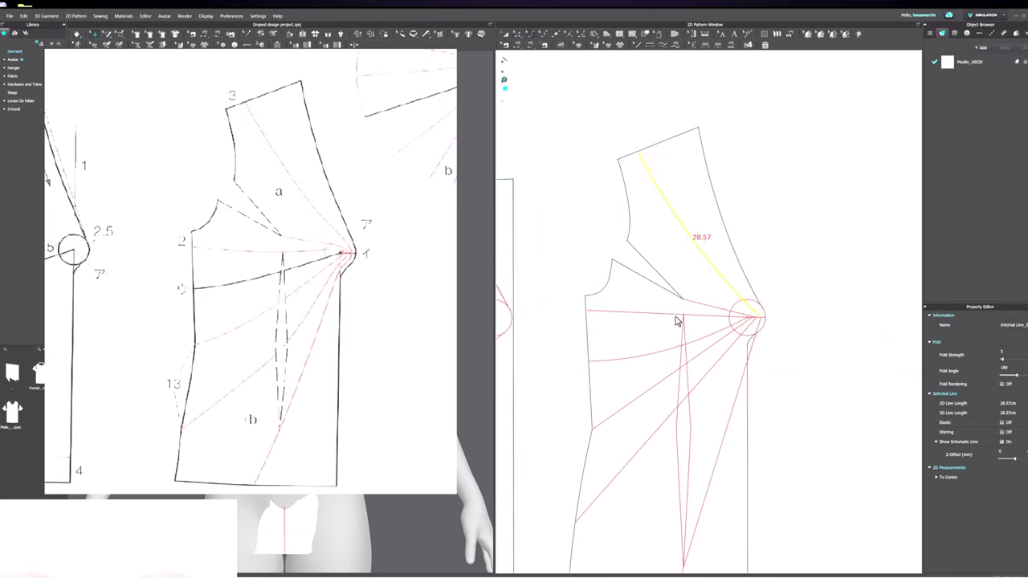
Step: Bend the slash line from the bust dart tip into a shallow downward curve about 10.3 cm long
scroll(696, 314, "up", 1)
scroll(696, 312, "up", 1)
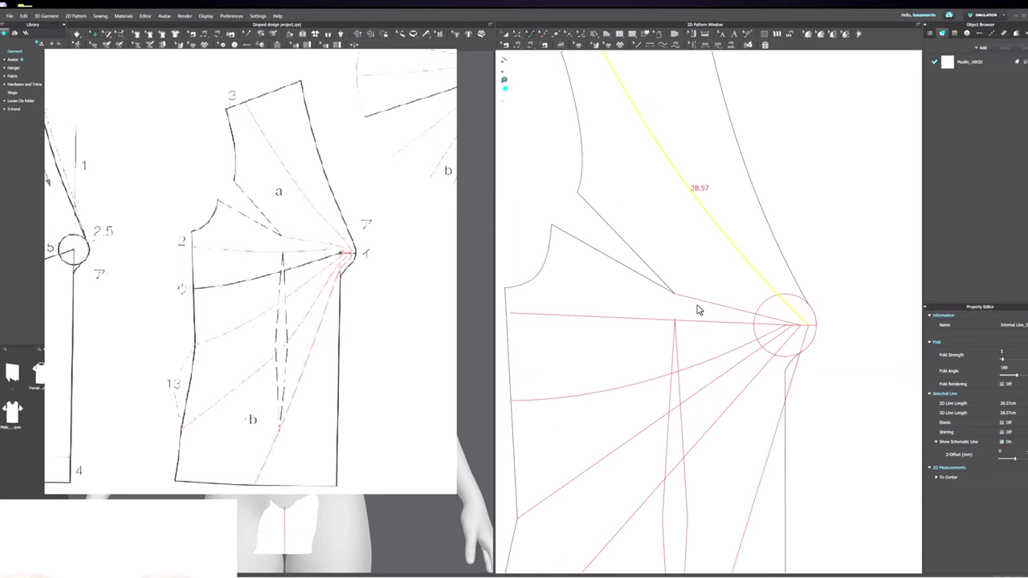
left_click(726, 312)
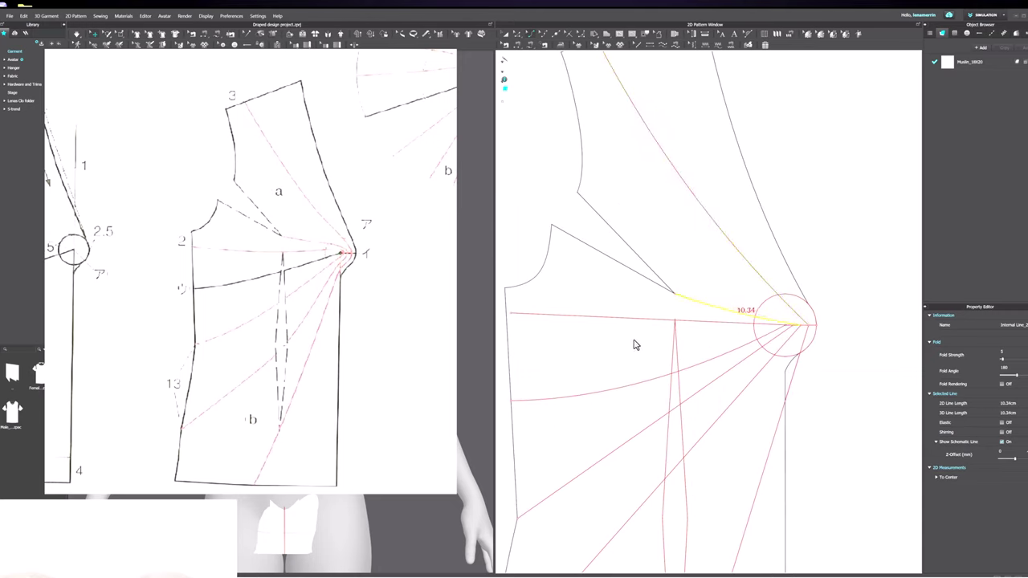
Step: Attach the upper slash line's outer end to the side seam and bow the line slightly downward, to about 22.9 cm long
key("z")
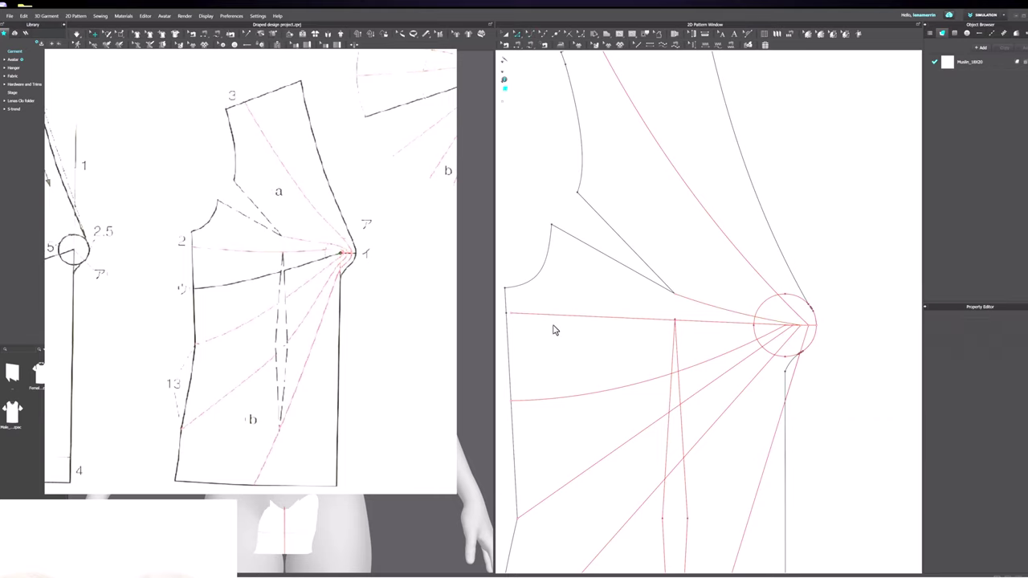
left_click(512, 318)
left_click(519, 244)
left_click(597, 322)
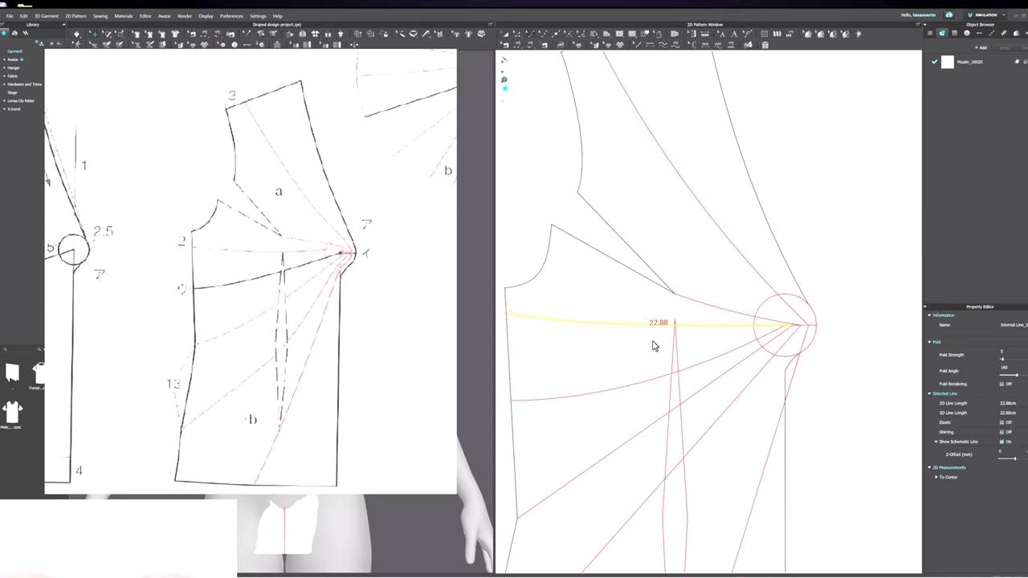
Step: Curve the slash lines from the side seam's waist point and lower split point downward, to about 27 cm and 37.7 cm long
scroll(652, 343, "down", 2)
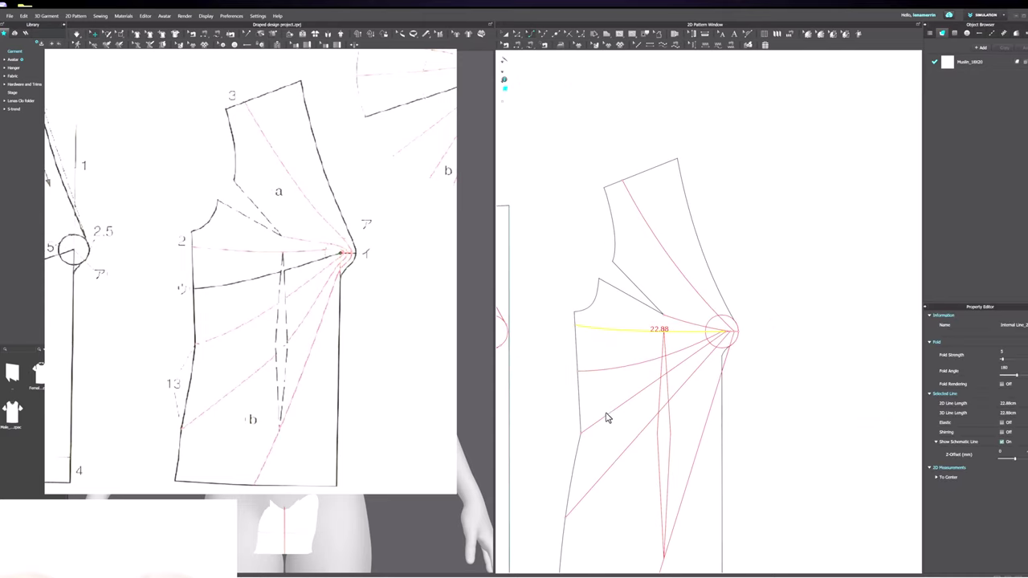
left_click(619, 422)
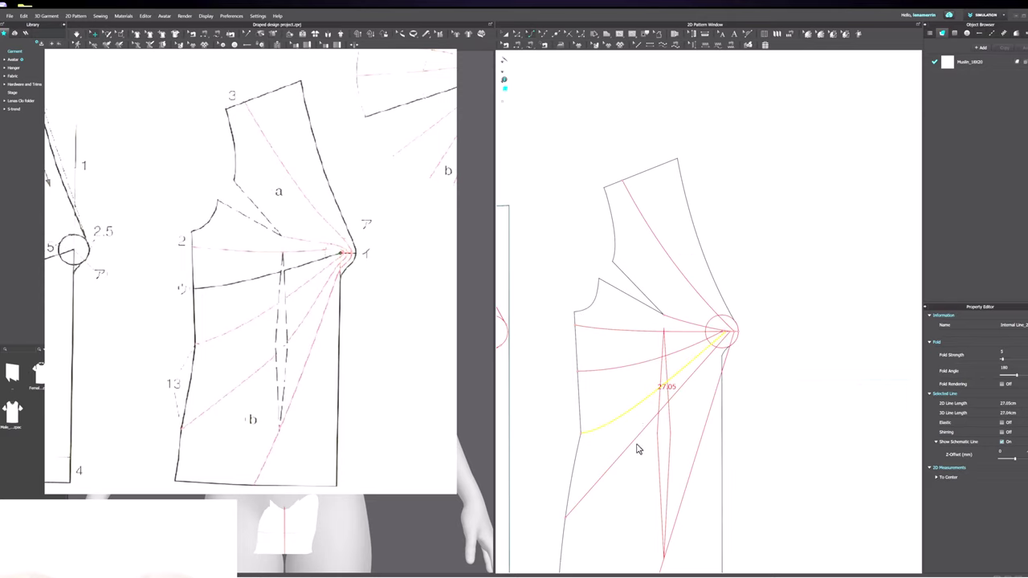
left_click(648, 426, "shift")
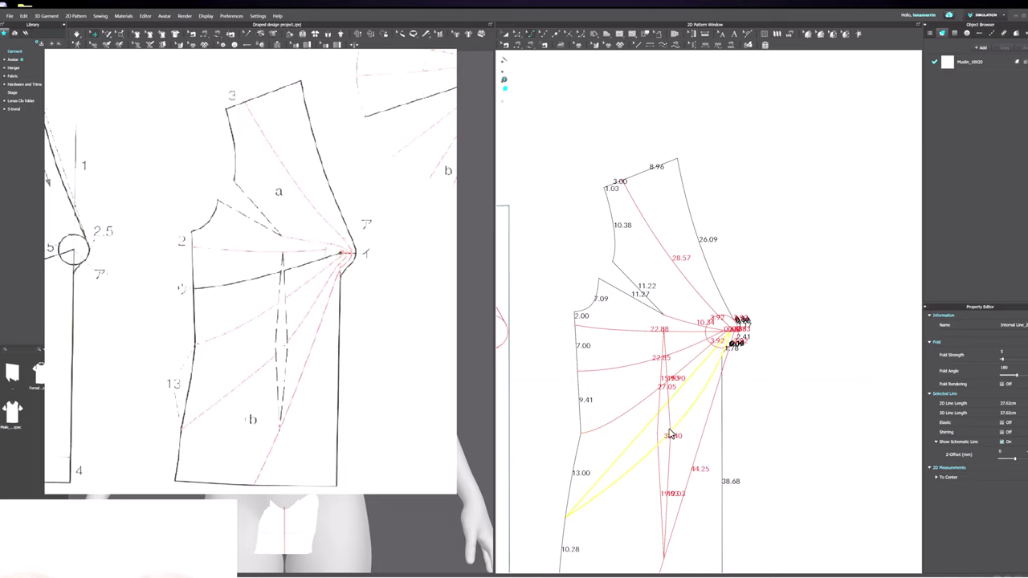
left_click(669, 434)
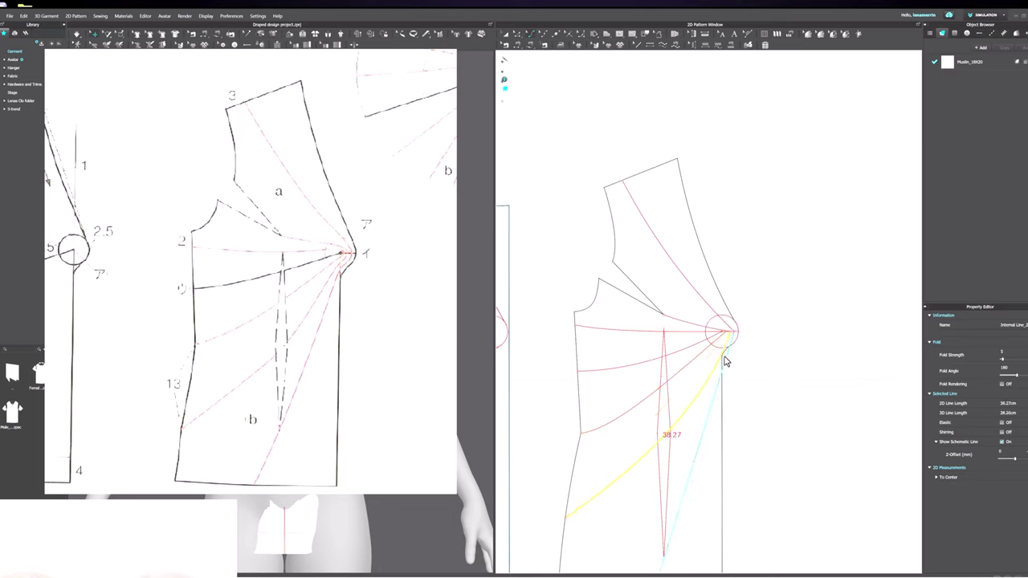
left_click(666, 442, "shift")
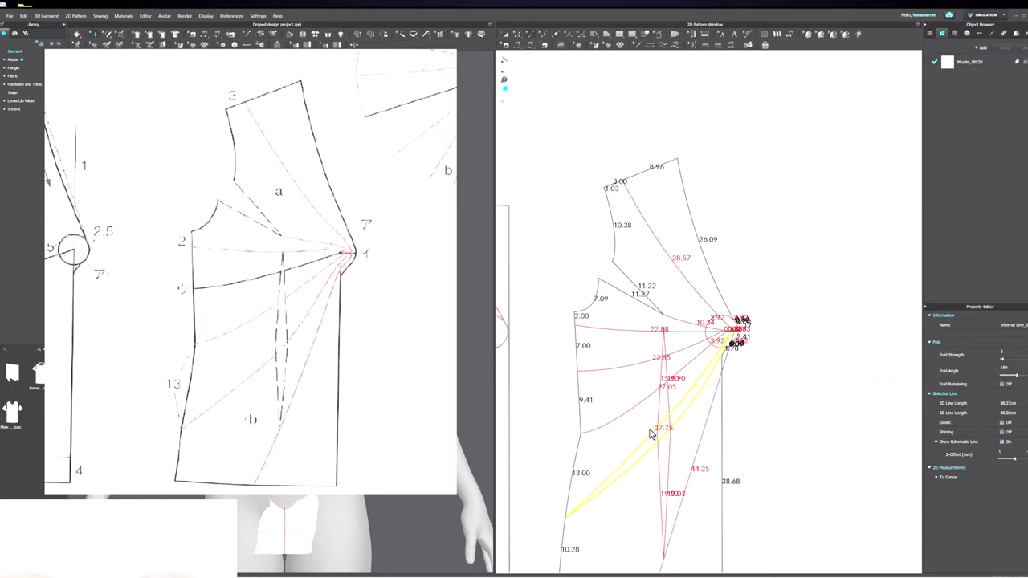
left_click(650, 432)
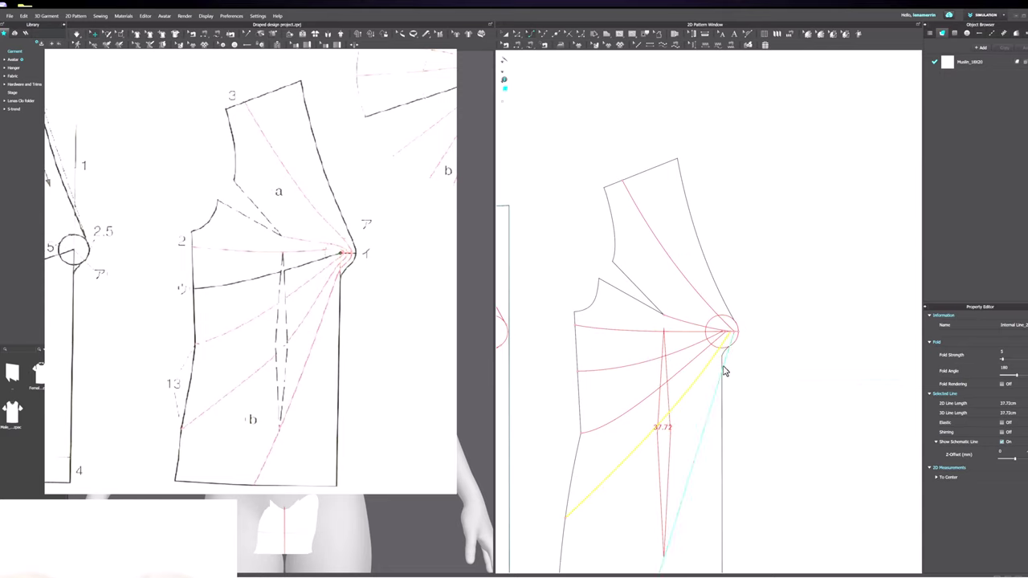
Step: Curve the hem slash line near the circle so it runs inside the center front edge, about 44.5 cm long
scroll(710, 358, "up", 3)
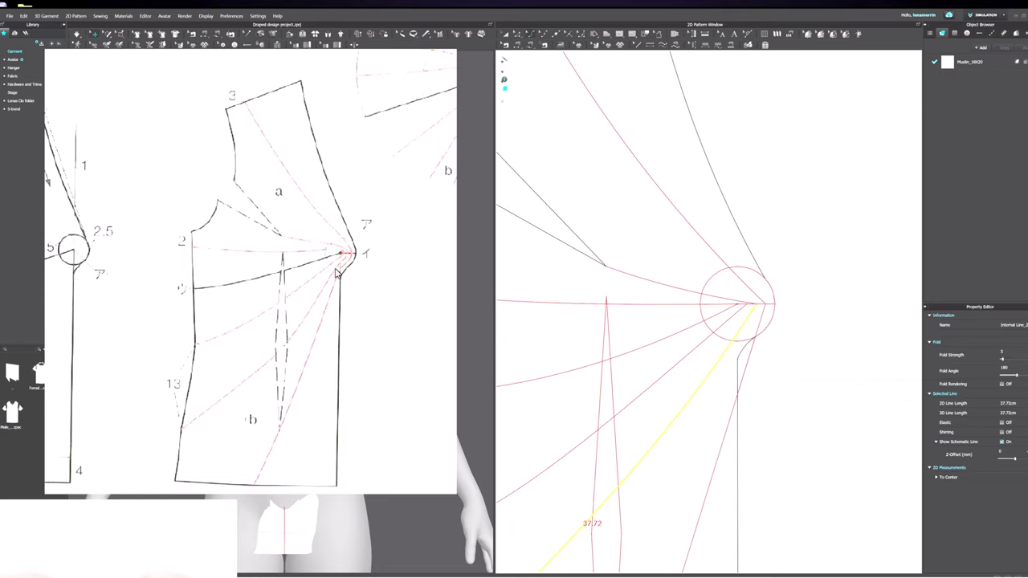
scroll(724, 350, "up", 2)
scroll(727, 362, "down", 3)
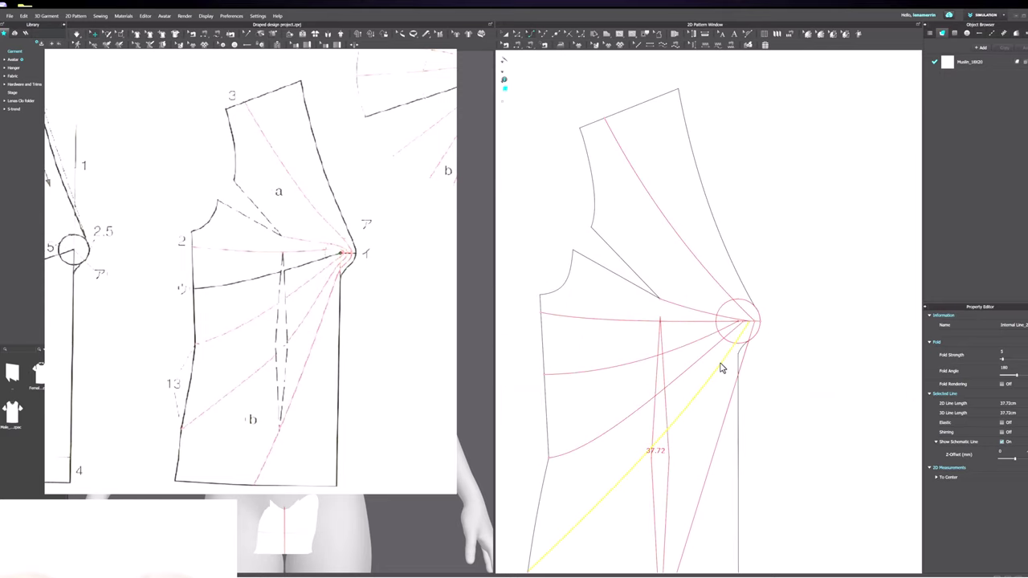
scroll(643, 483, "down", 2)
scroll(679, 498, "down", 1)
scroll(688, 447, "up", 1)
scroll(757, 317, "down", 2)
scroll(752, 314, "up", 3)
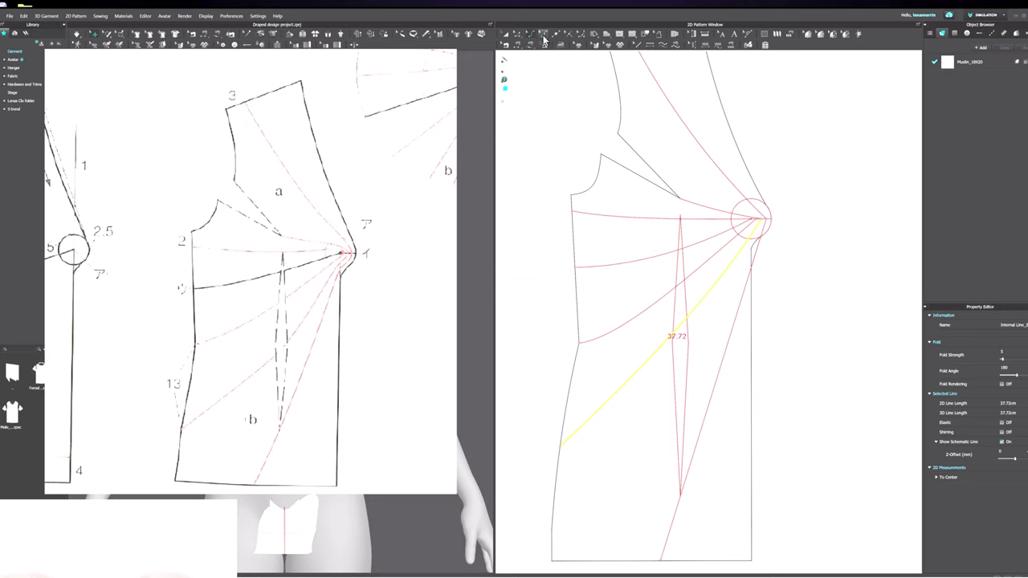
scroll(742, 238, "up", 3)
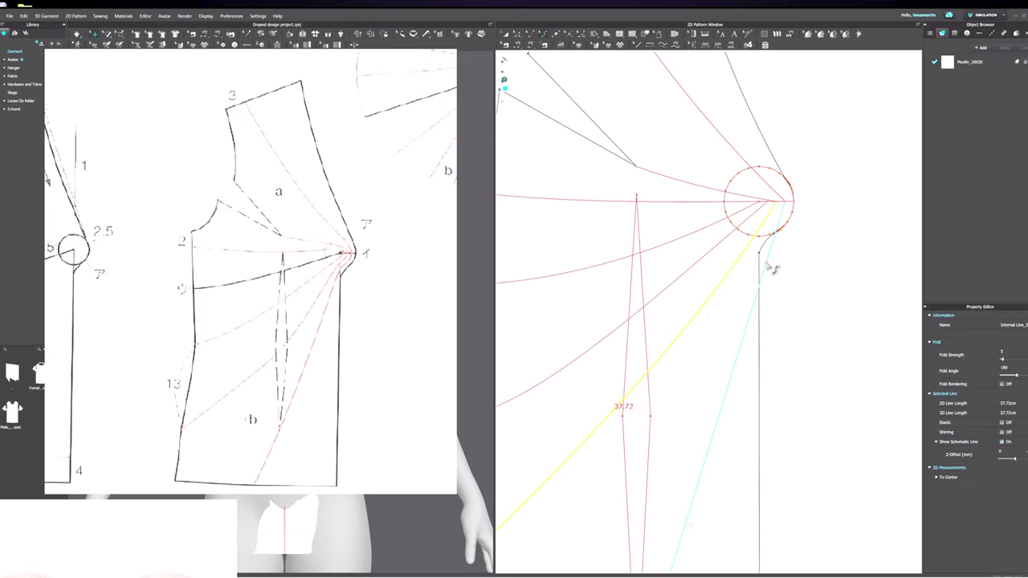
left_click_drag(767, 259, 753, 248)
scroll(759, 254, "down", 4)
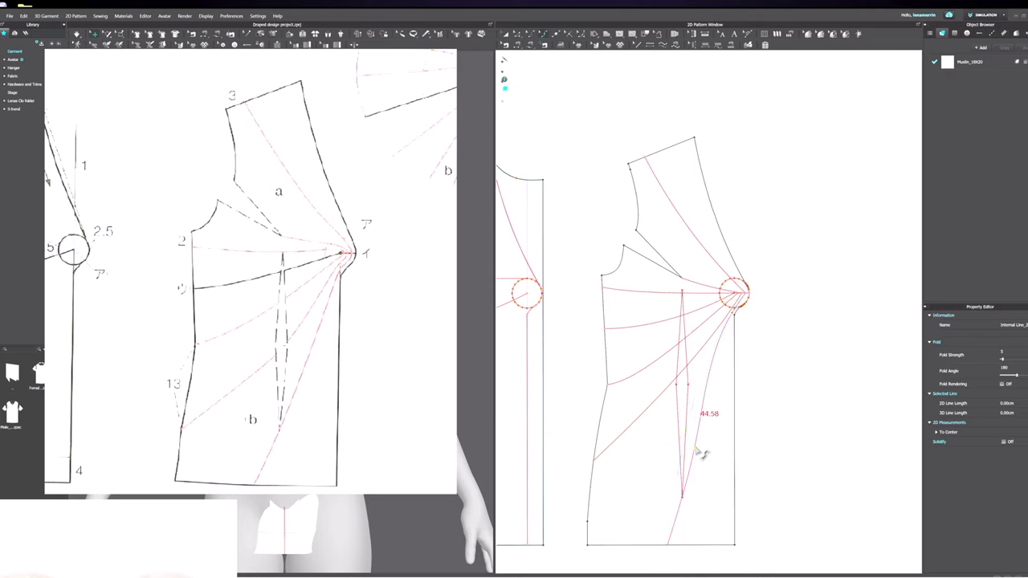
scroll(752, 317, "up", 2)
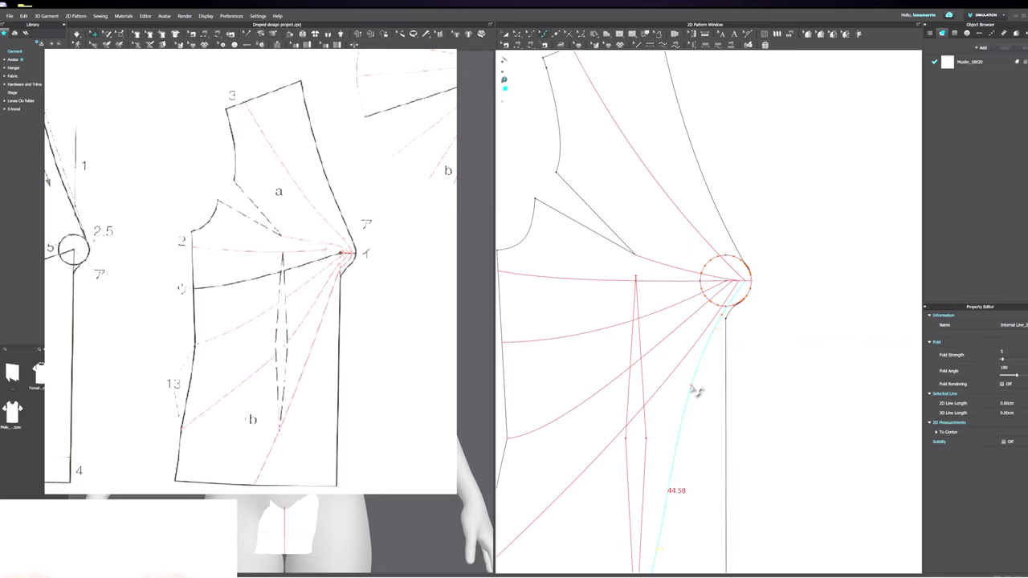
scroll(747, 323, "up", 1)
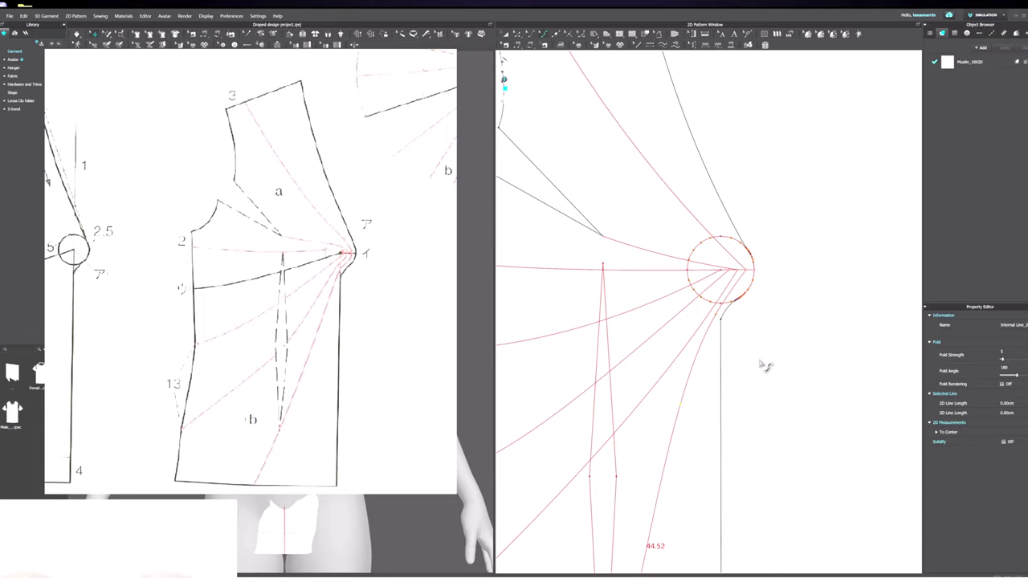
Step: Examine the book's enlarged detail diagram of how the slash lines curve around the circle
left_click_drag(381, 163, 272, 323)
scroll(723, 254, "up", 2)
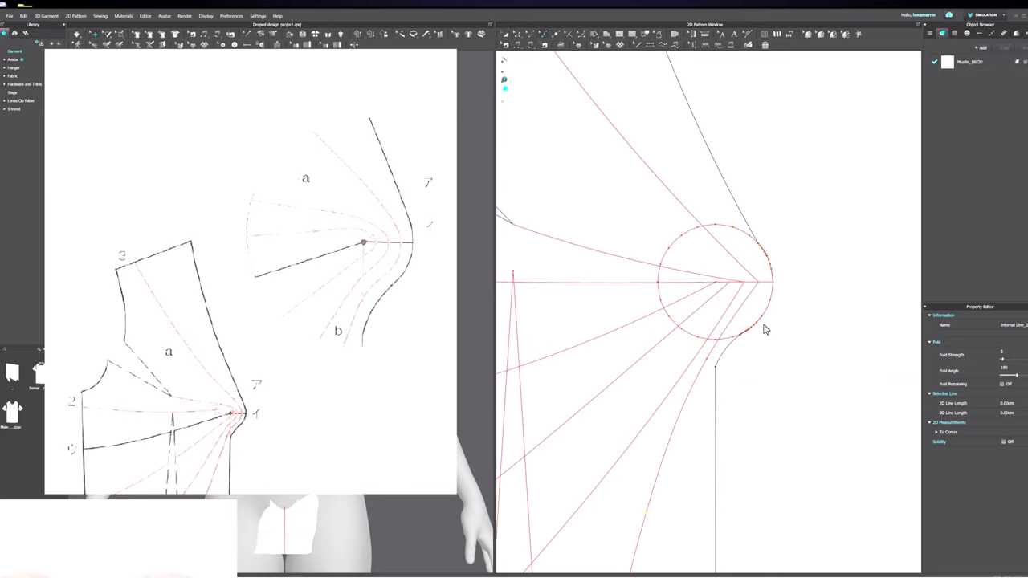
scroll(763, 325, "down", 2)
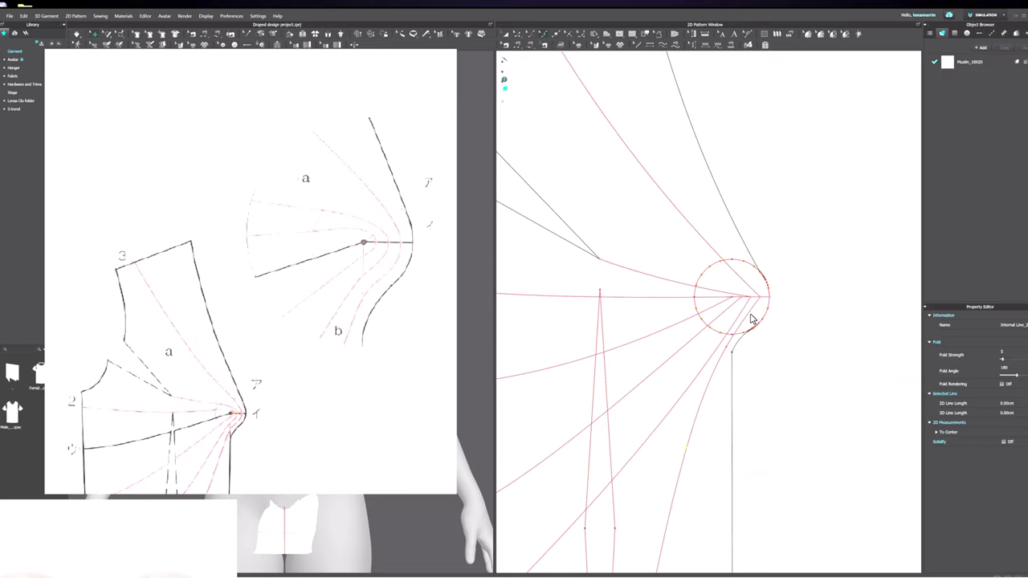
scroll(739, 305, "up", 1)
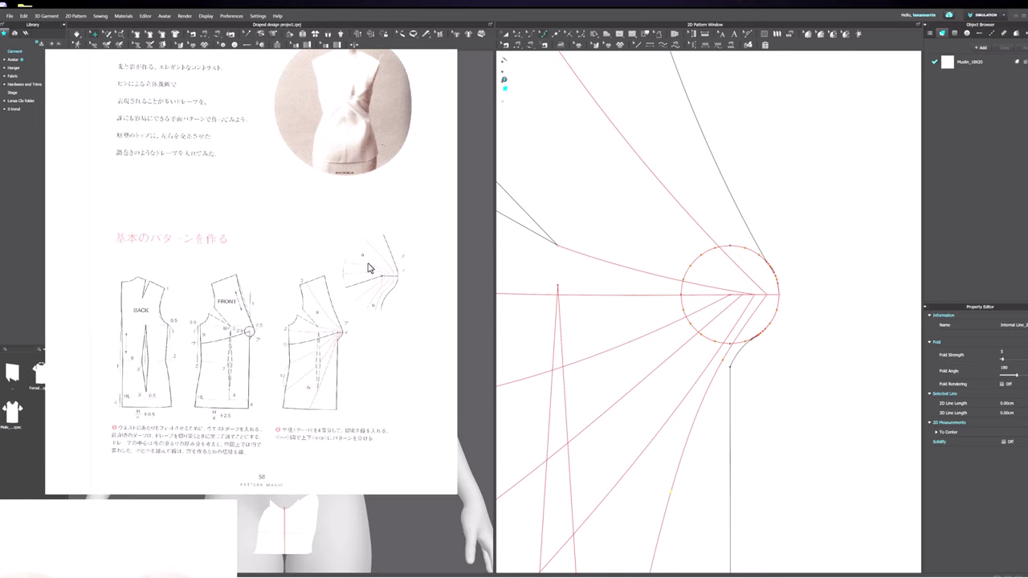
right_click(368, 267)
left_click(370, 261)
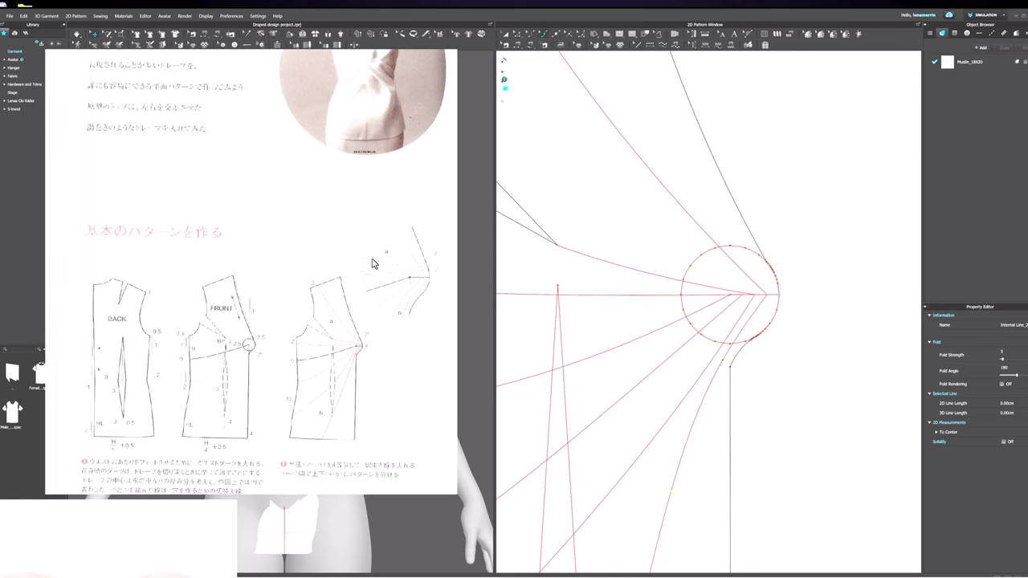
scroll(372, 265, "up", 3)
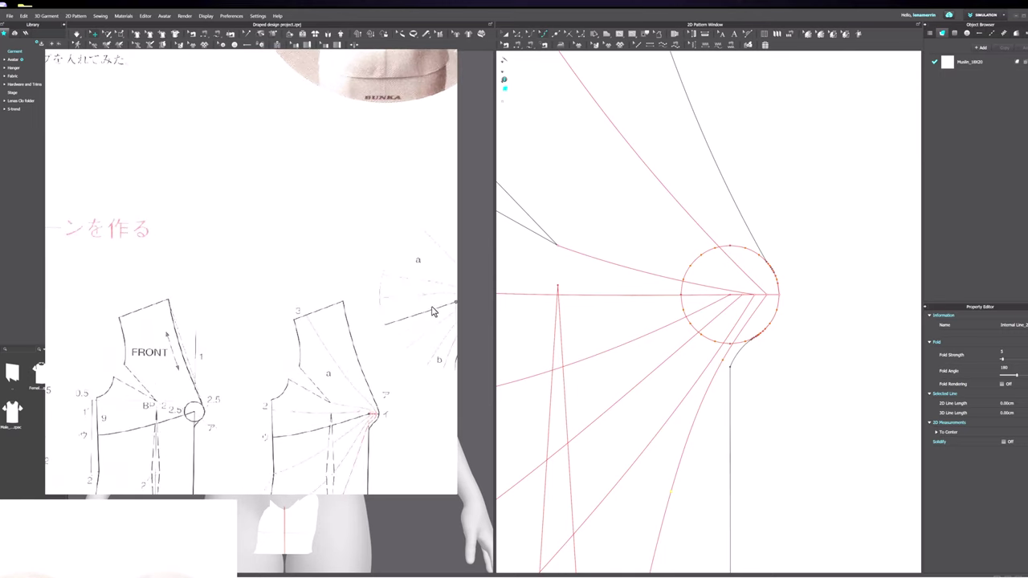
left_click_drag(431, 312, 372, 319)
left_click(808, 262)
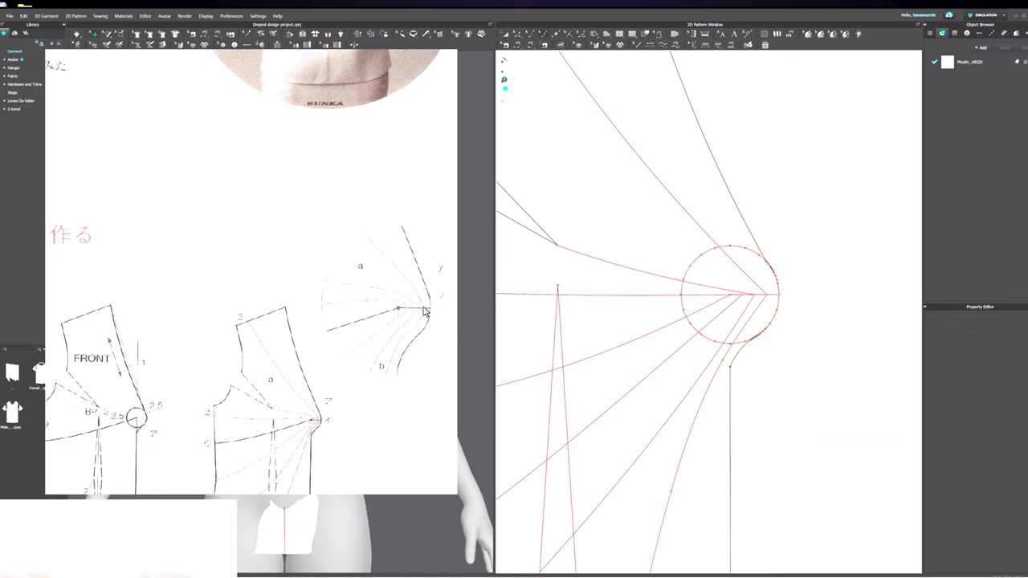
Step: Add a point to the shoulder slash line where it crosses the circle at the center front
scroll(763, 360, "down", 3)
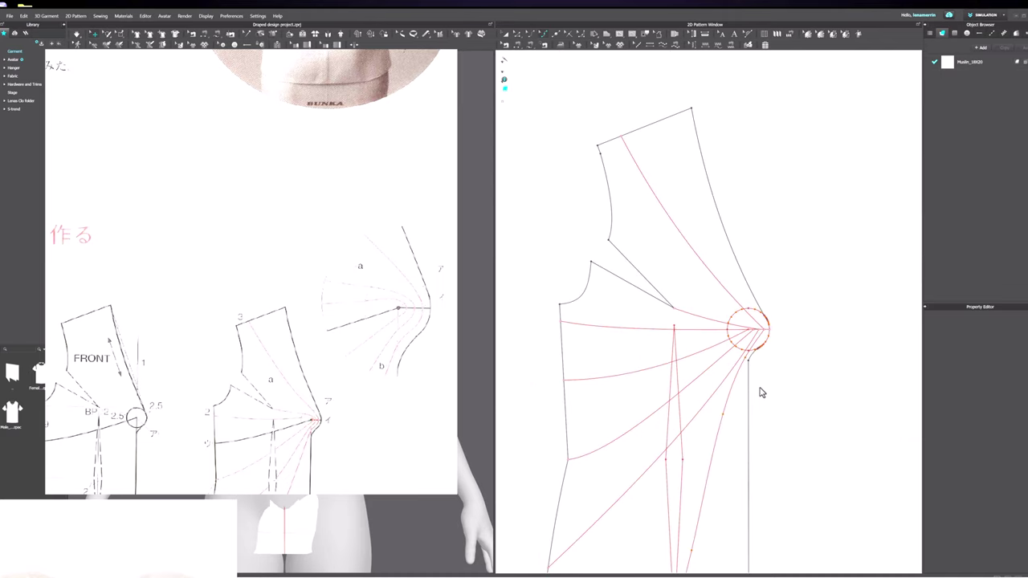
scroll(750, 441, "up", 2)
scroll(755, 407, "down", 1)
scroll(794, 269, "up", 1)
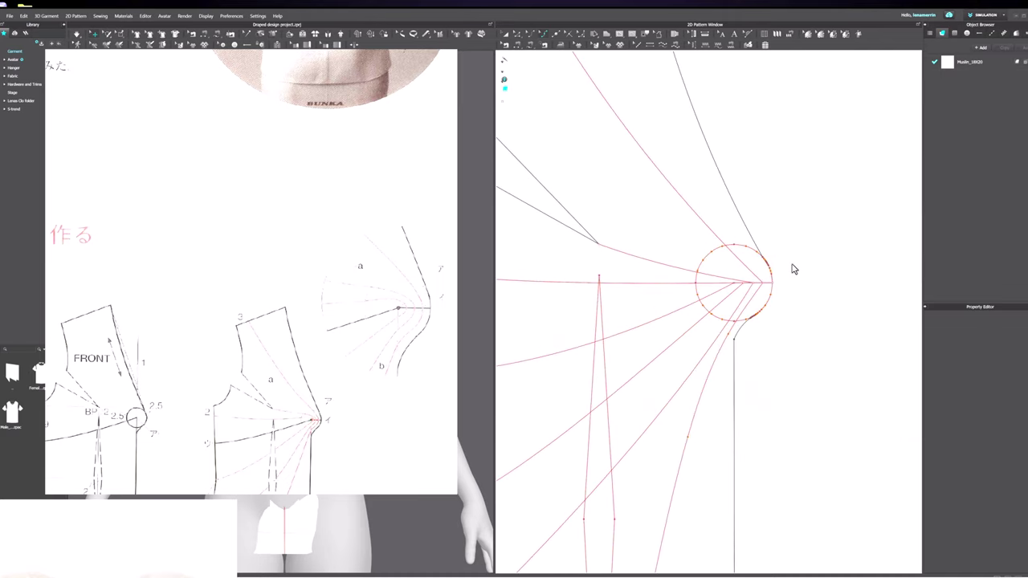
right_click(744, 266)
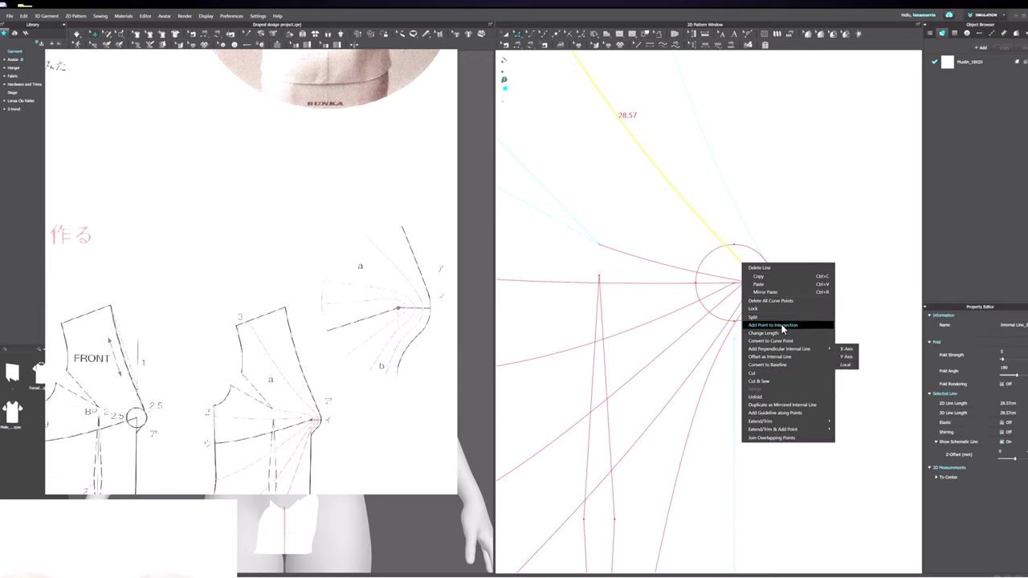
left_click(779, 325)
left_click(755, 277)
left_click(750, 344)
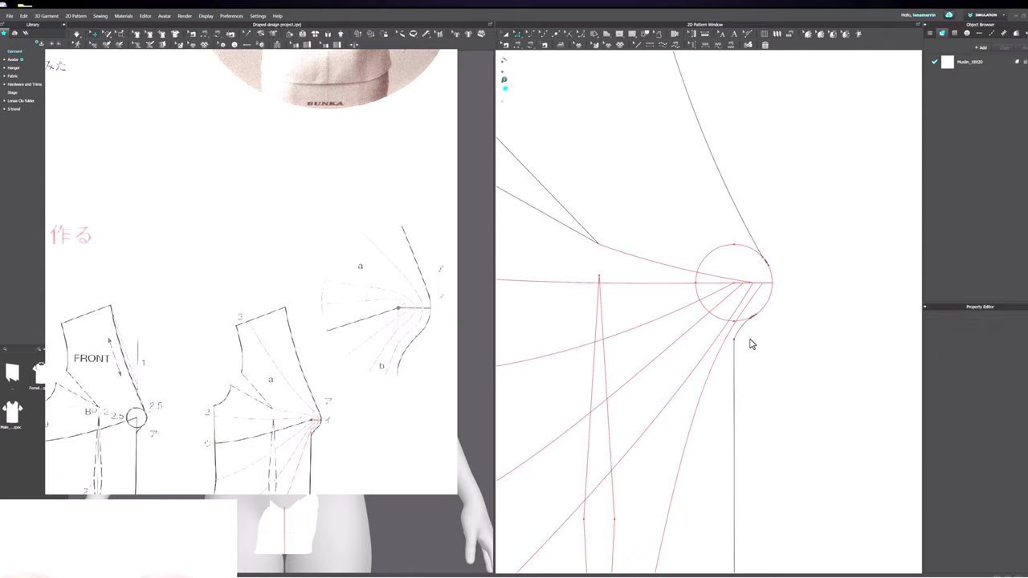
key("ctrl+z")
left_click(804, 262)
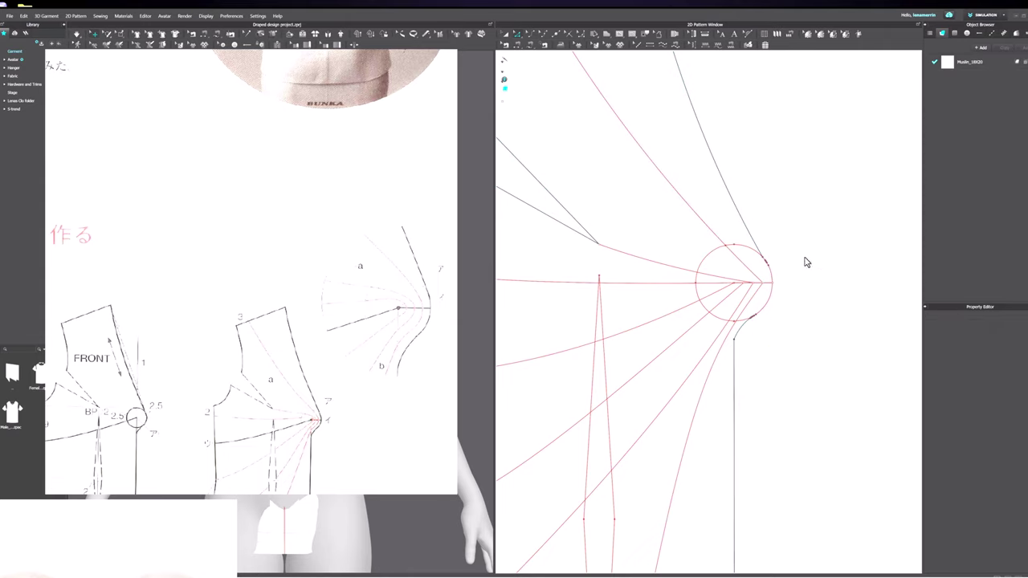
Step: Divide the shoulder slash line at its circle crossing and delete its segment inside the circle
left_click(762, 283)
left_click(764, 285)
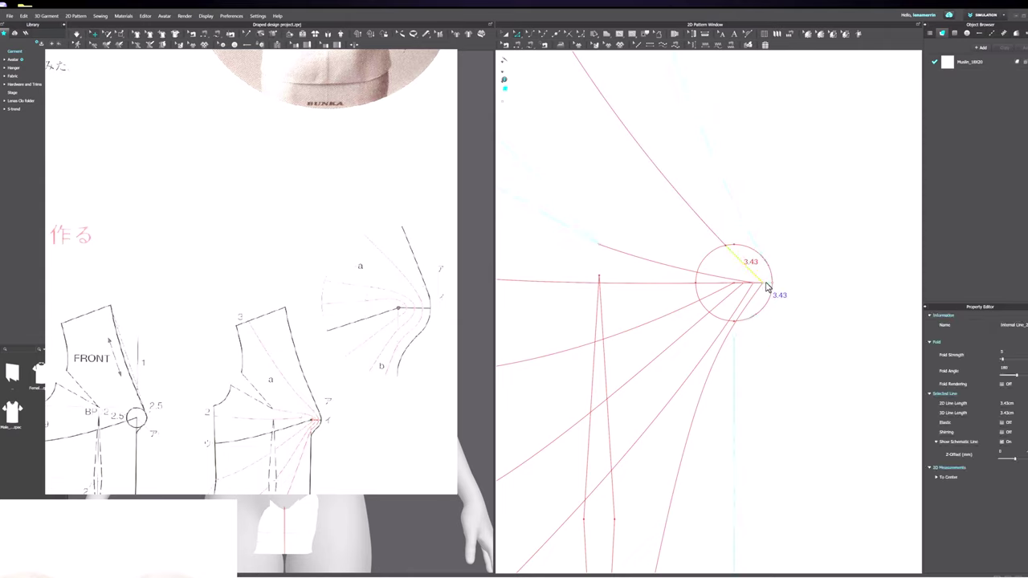
scroll(727, 249, "up", 2)
right_click(726, 247)
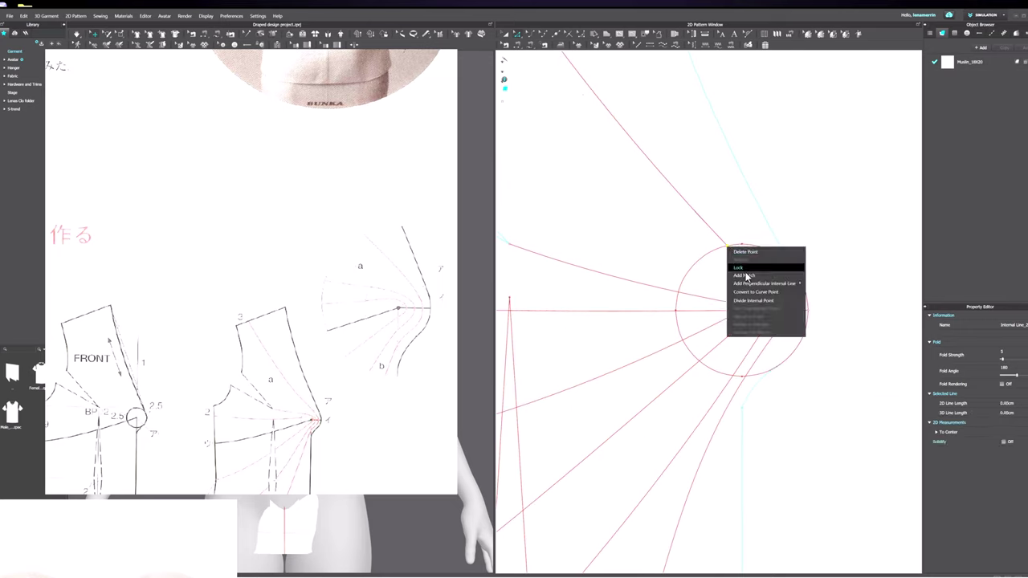
left_click(753, 300)
left_click(753, 275)
left_click(695, 402)
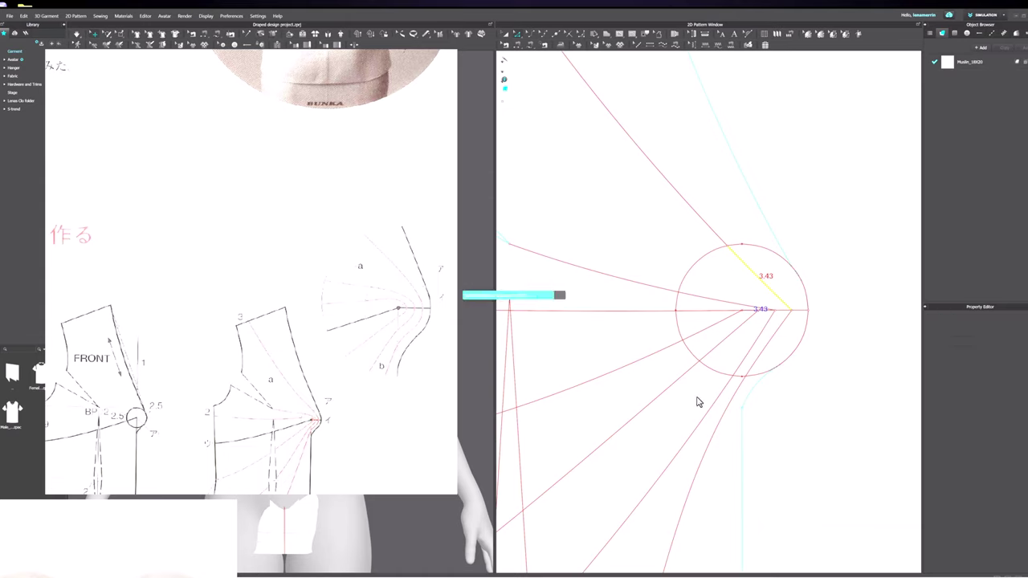
Step: Add a point where the hem slash line crosses the circle and remove the line's segment inside the circle
left_click(767, 352)
right_click(768, 351)
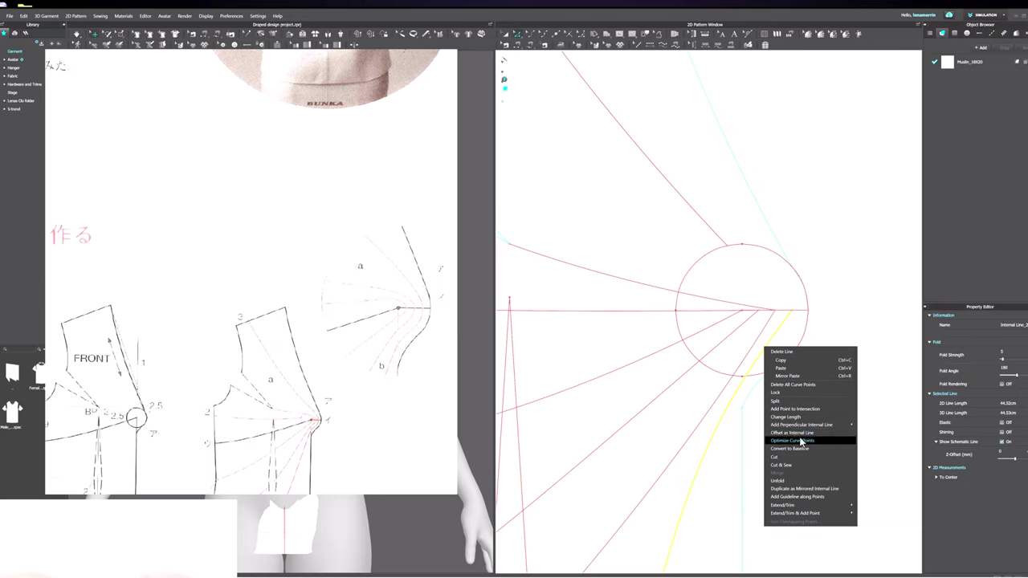
left_click(792, 413)
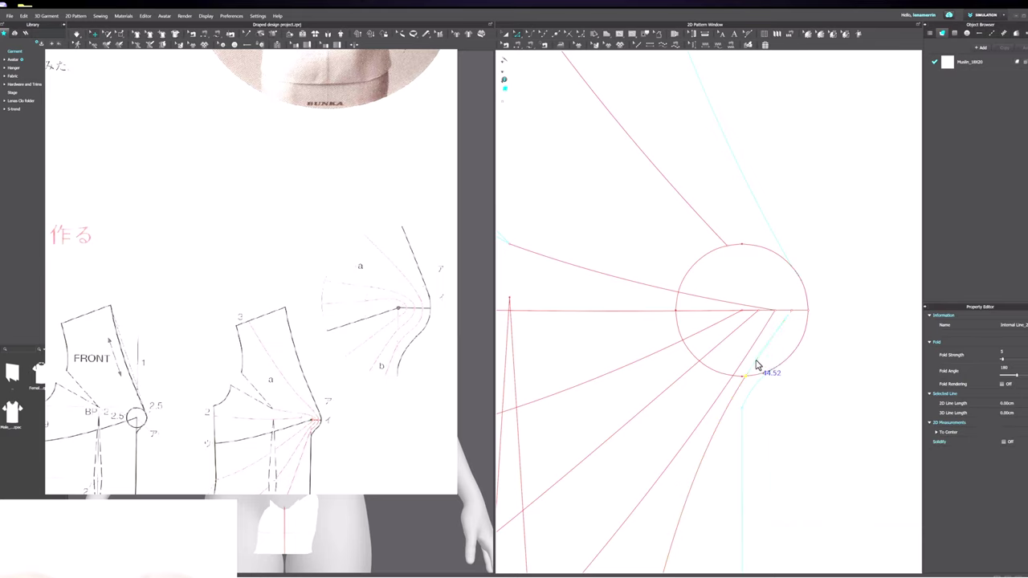
left_click(792, 313)
left_click(805, 322)
left_click(815, 331)
Step: Join the cut ends of the shoulder and hem slash lines with an internal line bowed toward center front, about 6.6 cm long
scroll(793, 322, "down", 3)
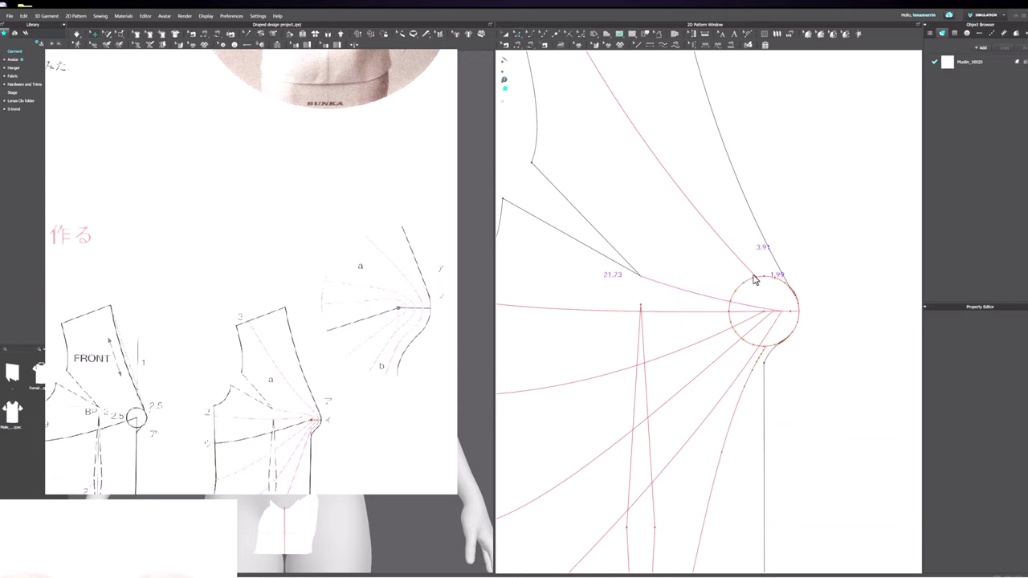
scroll(778, 349, "up", 3)
left_click(758, 348)
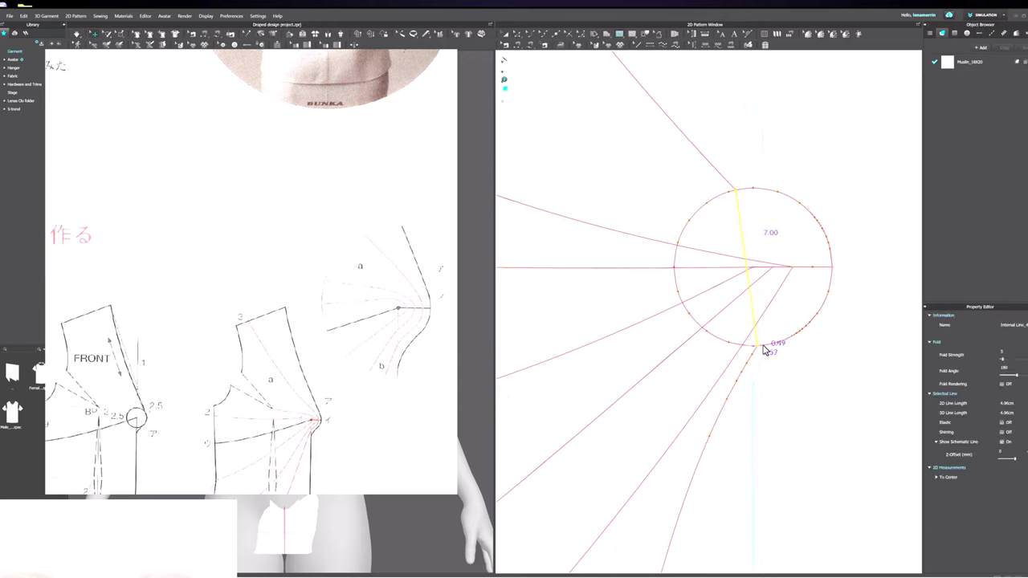
left_click_drag(749, 284, 809, 276)
left_click_drag(773, 224, 810, 305)
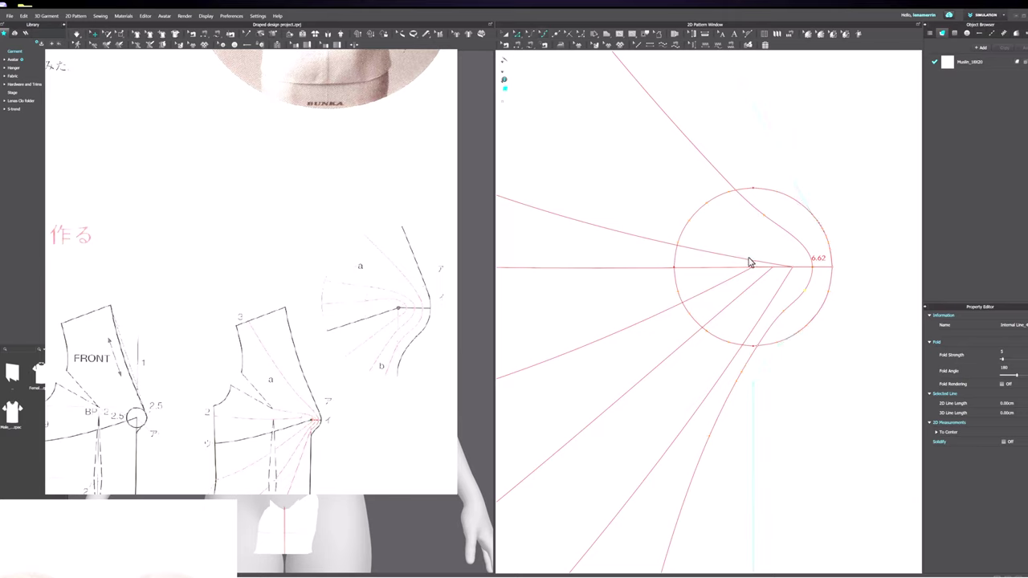
Step: Add points where the armhole dart's slash line and the lower side-seam slash lines cross the circle
left_click(734, 258)
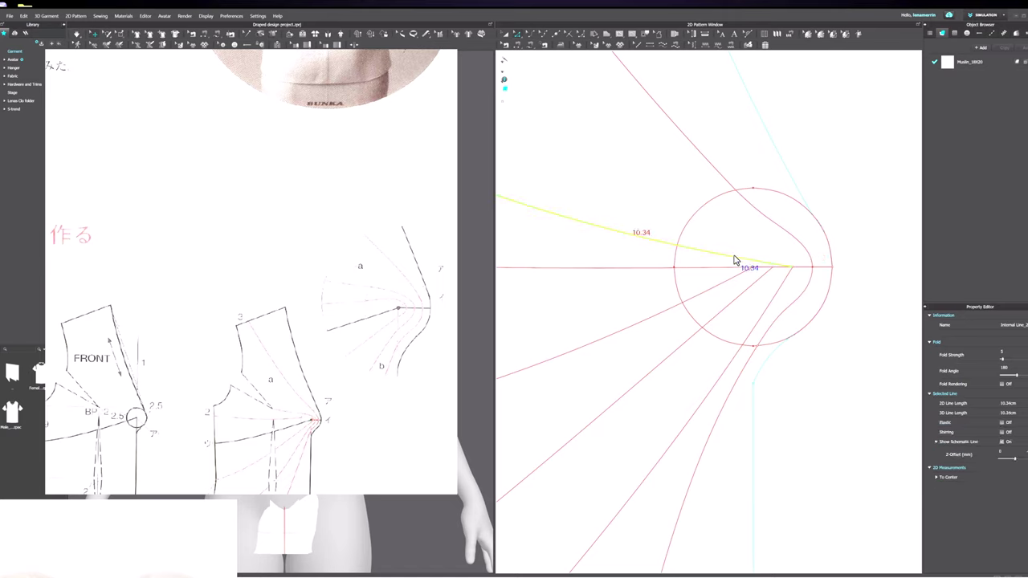
left_click(759, 311, "shift")
left_click(744, 293, "shift")
left_click(730, 277, "shift")
right_click(729, 279)
left_click(760, 342)
Step: Divide the armhole dart's slash line at the circle and delete the inner segments of that line and the lower split point's line
right_click(679, 245)
left_click(695, 257)
left_click(701, 296)
left_click(792, 269)
left_click(796, 277)
key("Delete")
left_click(793, 268)
left_click(795, 275)
key("Delete")
Step: Connect the armhole dart's slash line to the lower split point's line with a curve around the circle's center, about 6.9 cm long
key("g")
left_click(677, 245)
double_click(743, 346)
key("v")
left_click_drag(713, 300, 792, 266)
left_click_drag(711, 246, 709, 252)
left_click_drag(761, 326, 758, 321)
left_click(783, 298)
left_click(792, 267)
left_click(792, 266)
scroll(763, 307, "down", 5)
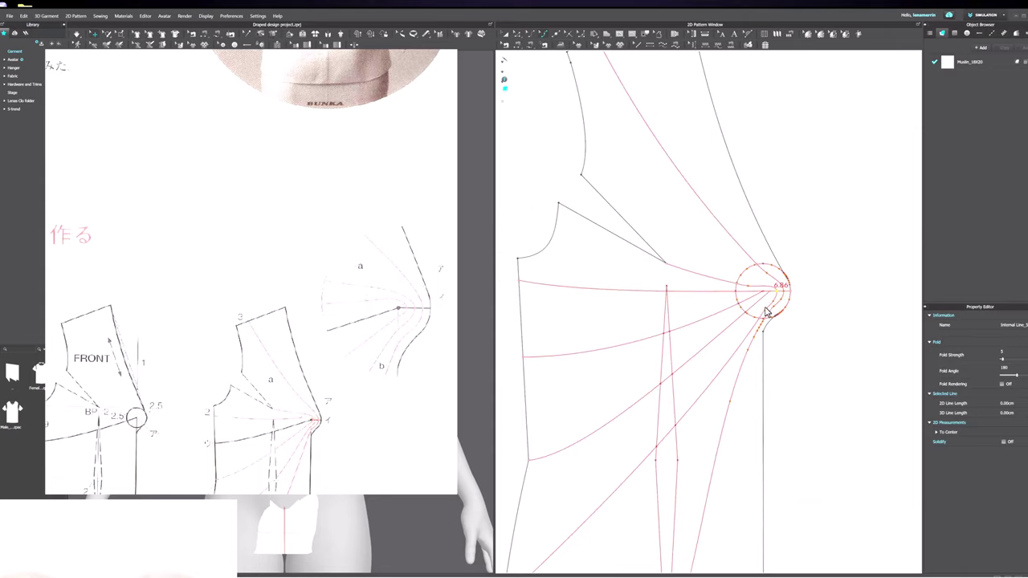
Step: Delete the segments of the upper side-seam and waist slash lines that run inside the circle to its center
key("z")
scroll(737, 302, "down", 1)
left_click(764, 295)
left_click(773, 301)
key("Delete")
scroll(765, 301, "up", 2)
key("Delete")
left_click(762, 296)
key("Delete")
Step: Join the upper side-seam slash line to the waist slash line with an internal line curved around the circle's center
left_click_drag(764, 295, 722, 296)
scroll(732, 300, "up", 2)
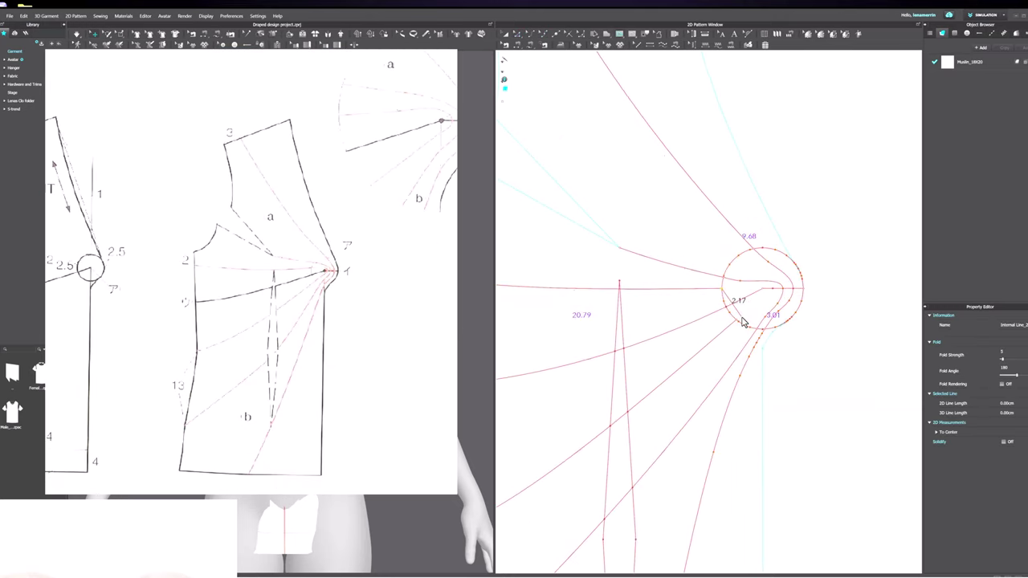
left_click(738, 312)
key("c")
left_click_drag(731, 308, 766, 297)
Step: Compare the front's slash lines and their curves around the circle with the book's slash-line diagram
scroll(827, 315, "down", 2)
scroll(674, 345, "down", 2)
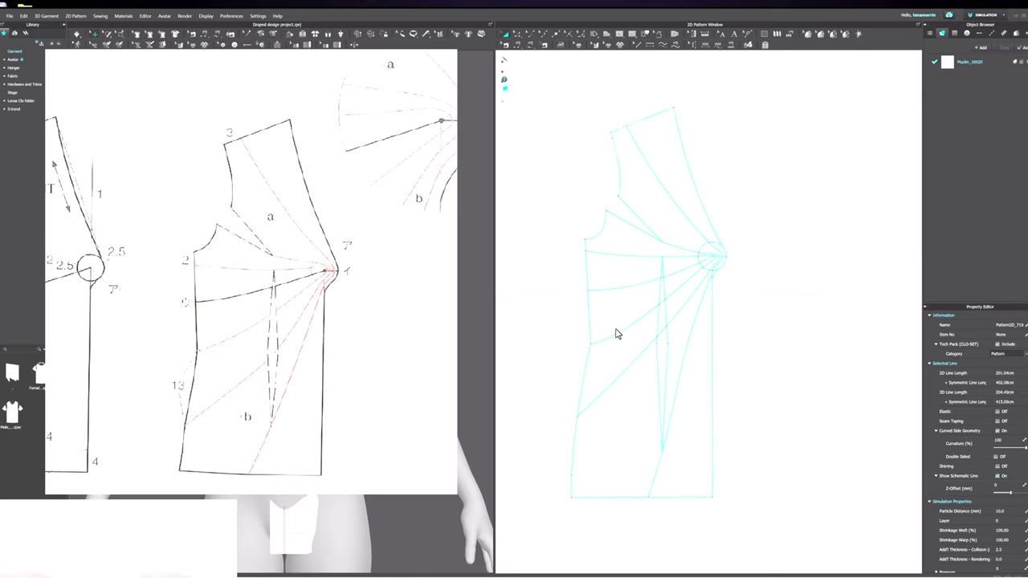
scroll(647, 339, "up", 3)
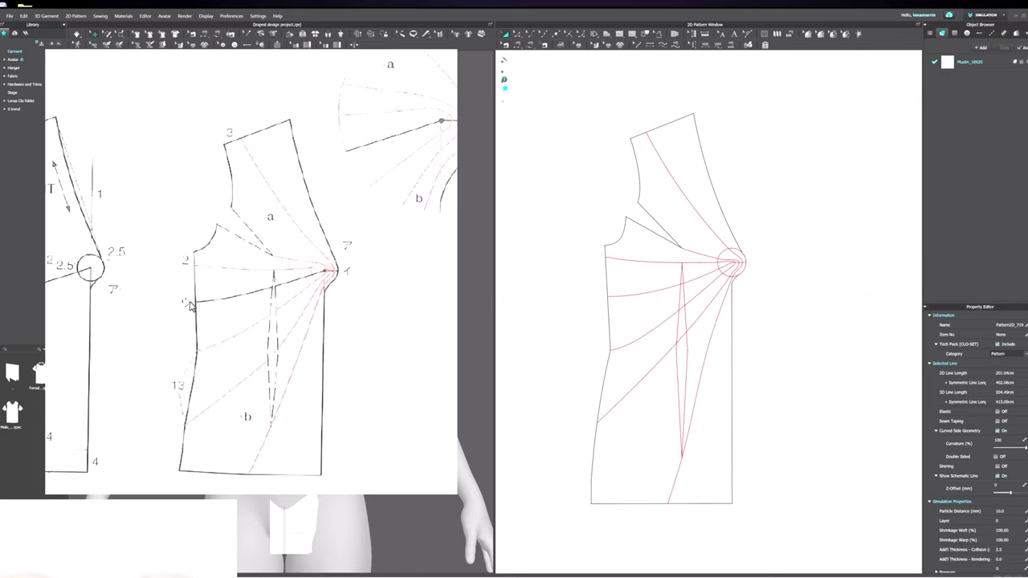
scroll(356, 270, "down", 2)
scroll(348, 271, "up", 3)
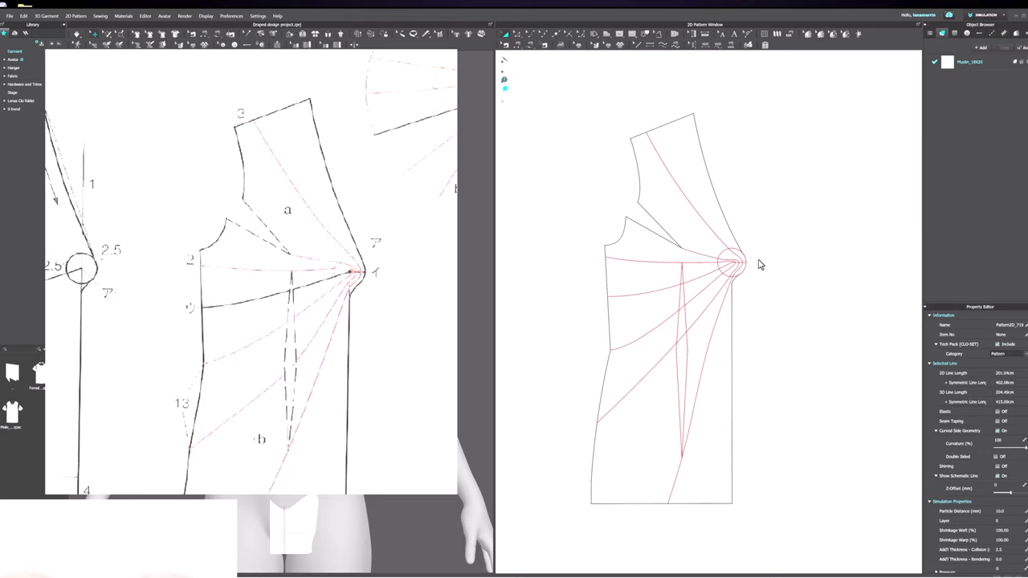
scroll(758, 264, "up", 5)
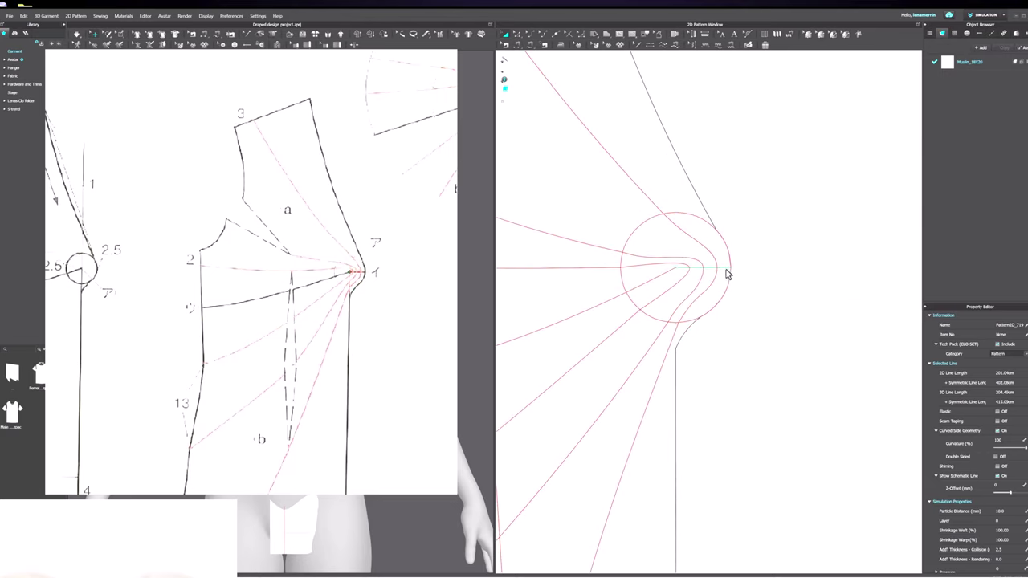
scroll(726, 274, "down", 8)
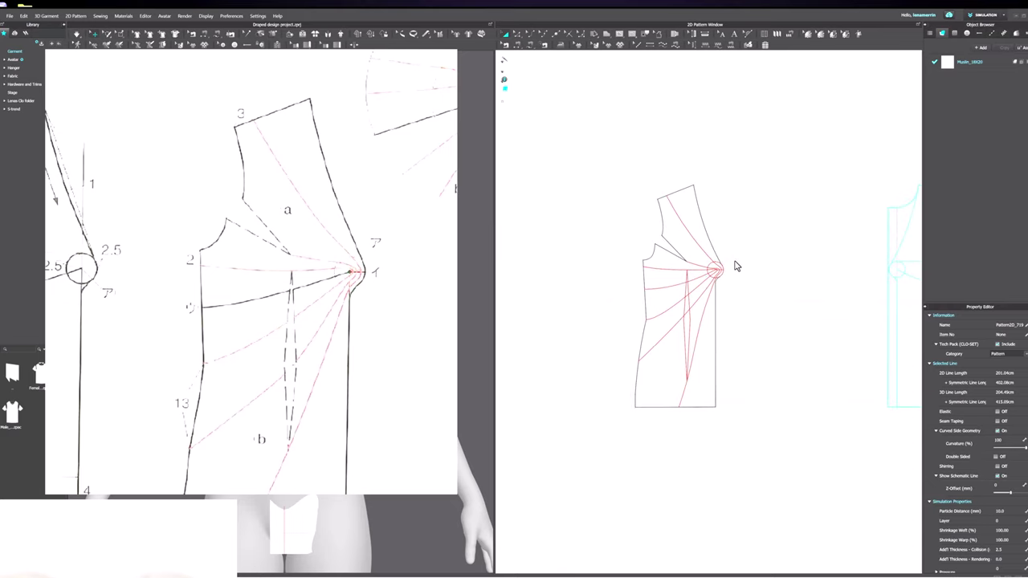
scroll(367, 276, "up", 2)
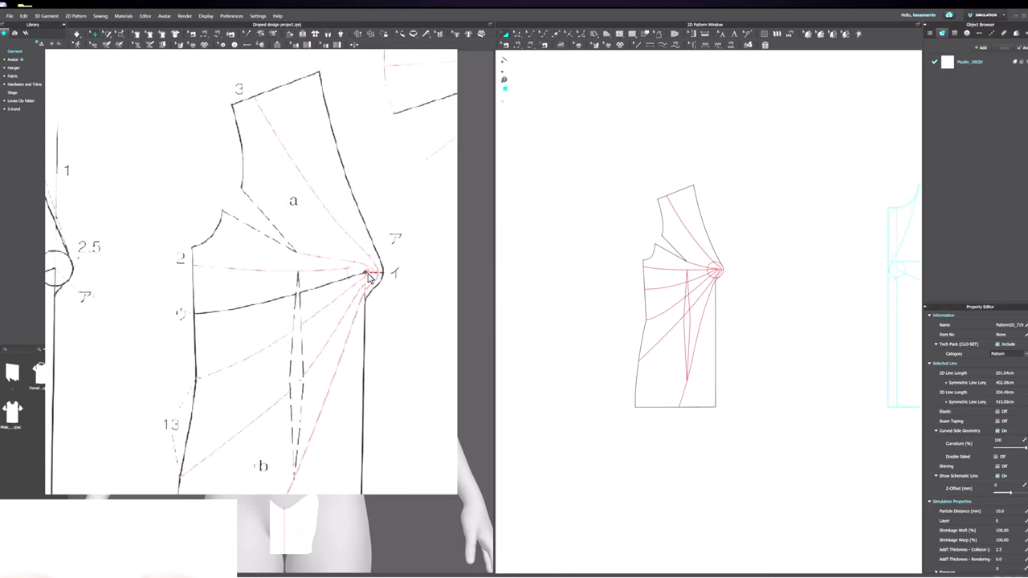
scroll(369, 275, "down", 1)
scroll(752, 273, "up", 4)
Step: Delete the construction circle at the front's center point, keeping the curved slash lines
left_click(750, 195)
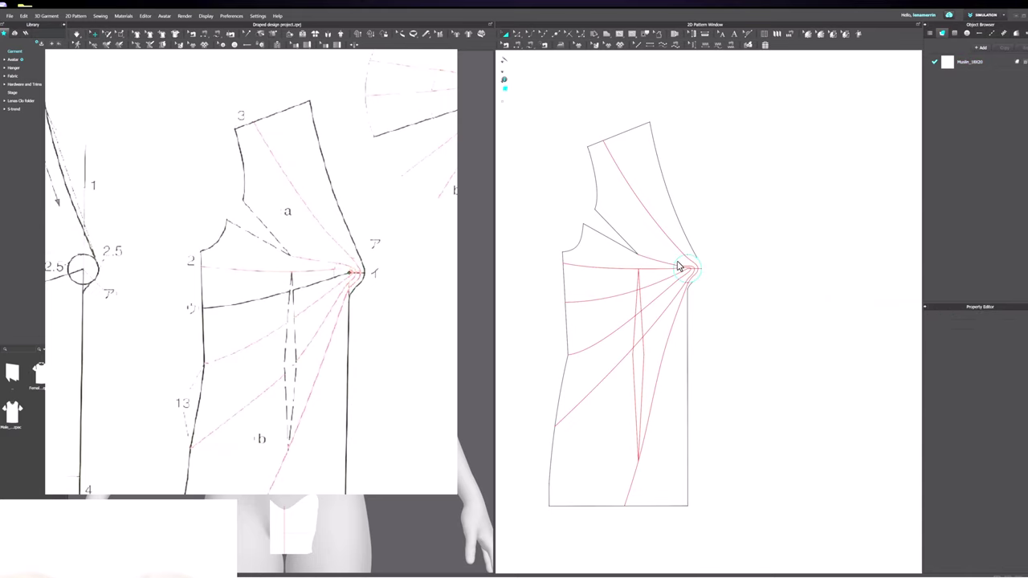
left_click(677, 265)
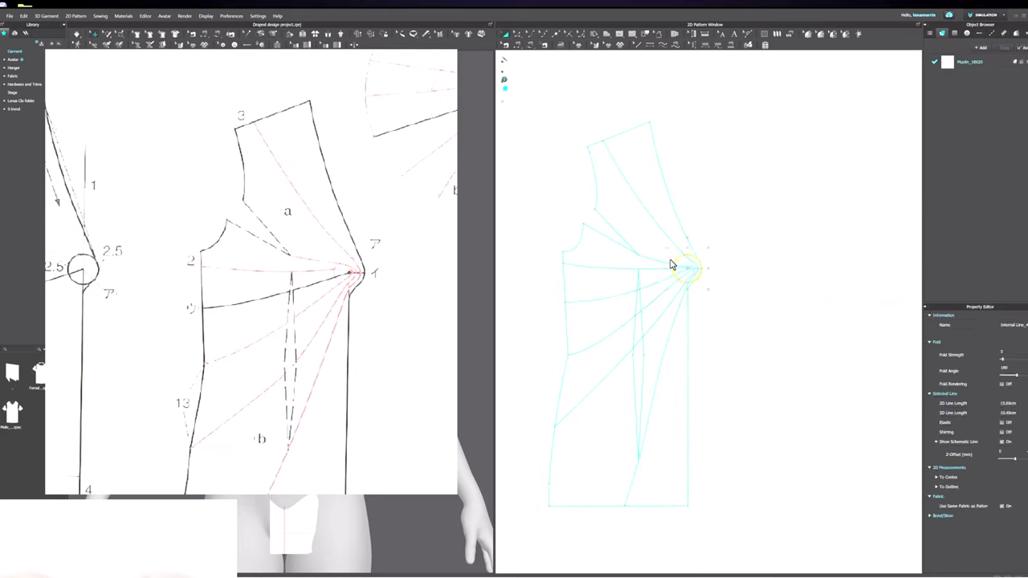
key("Delete")
scroll(604, 270, "up", 3)
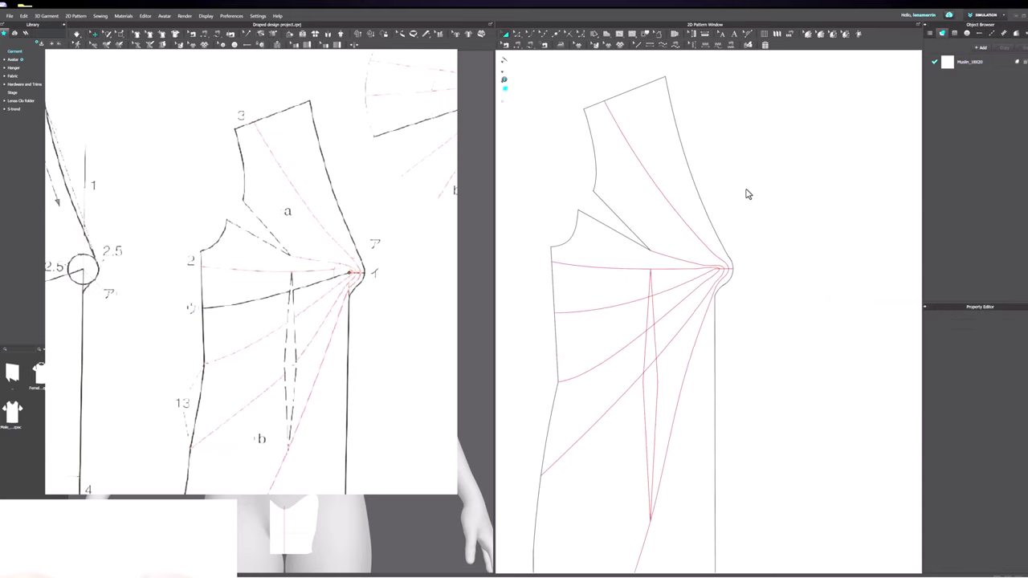
Step: Inspect the shoulder slash line and how the slash lines curve around the center front point
left_click(672, 205)
left_click(799, 222)
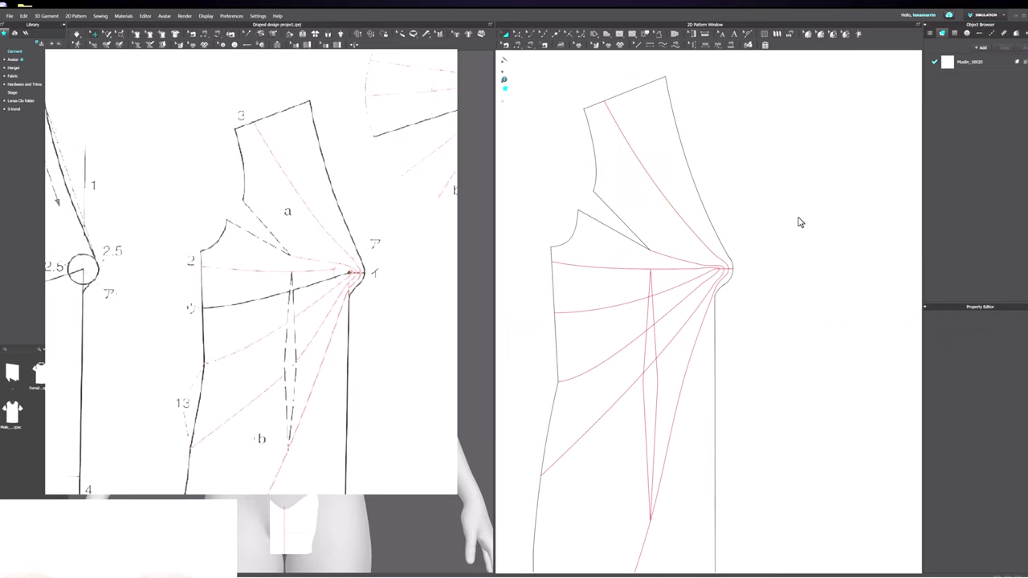
left_click(694, 236)
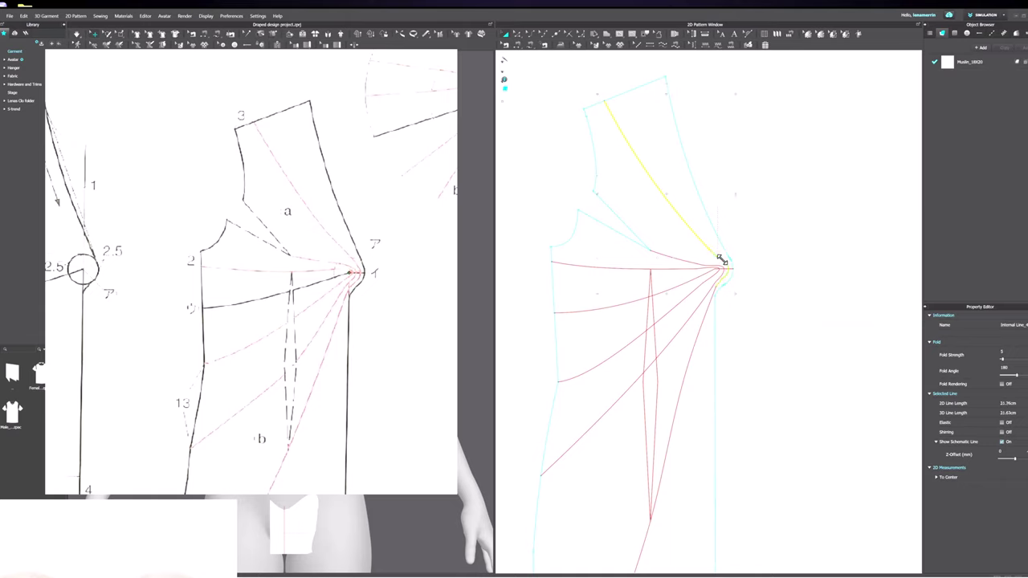
left_click_drag(720, 258, 708, 310)
scroll(717, 287, "up", 3)
left_click(816, 232)
scroll(778, 227, "up", 2)
Step: Cut and sew the front along the side-seam line that runs to the circle's former center and the short line to center front
left_click(677, 241)
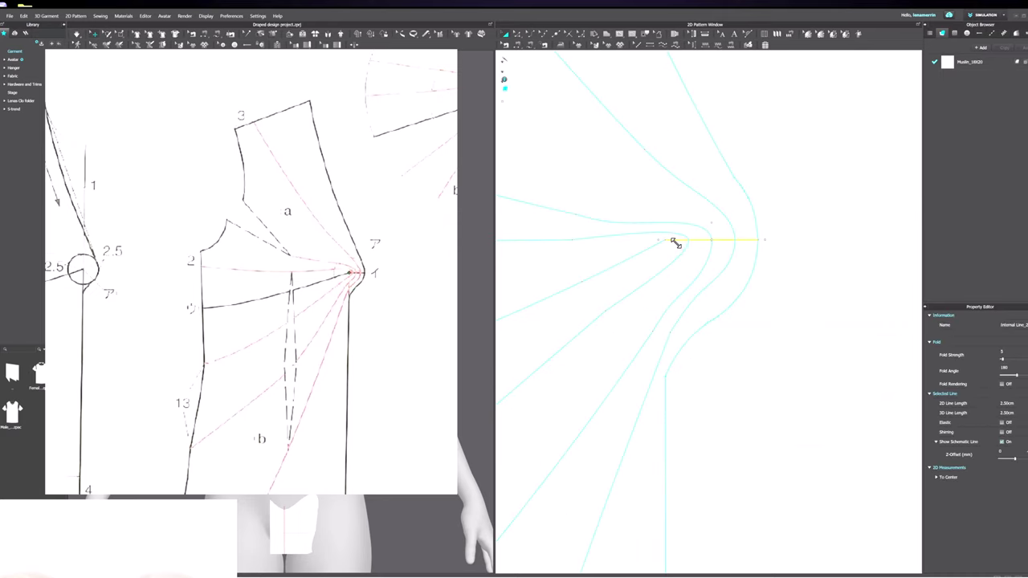
scroll(674, 241, "down", 3)
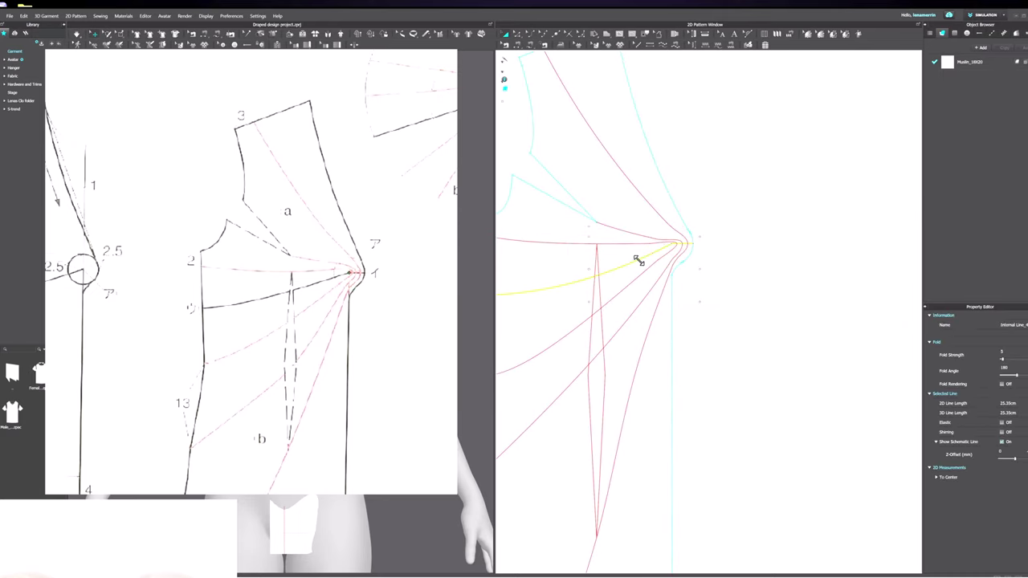
scroll(767, 246, "down", 3)
right_click(642, 270)
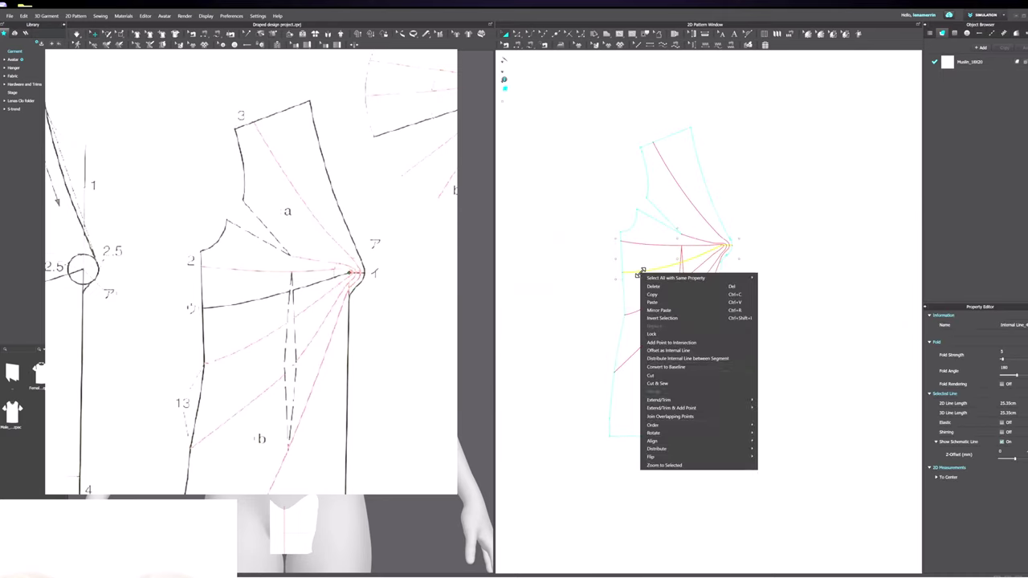
left_click(659, 383)
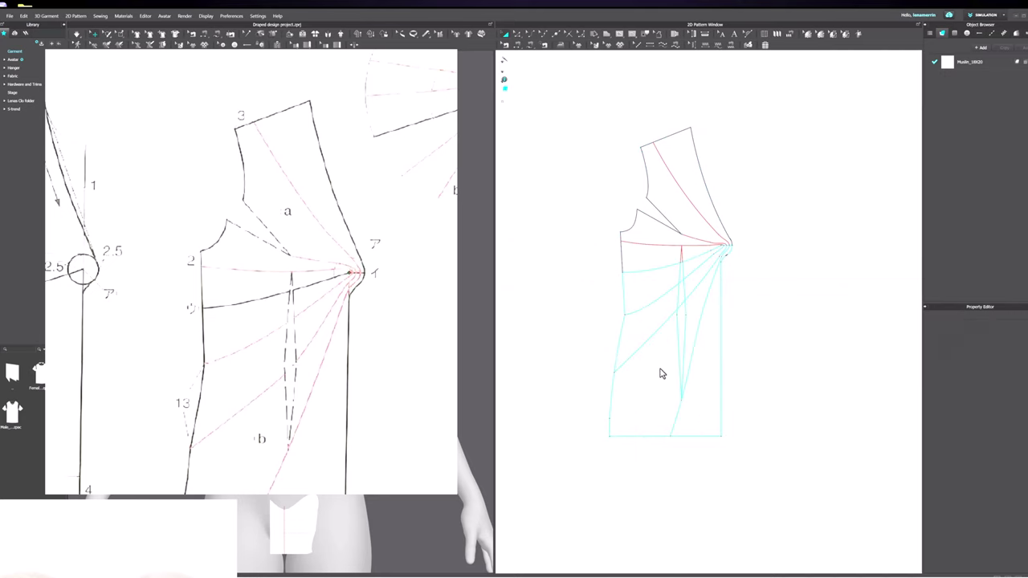
Step: Move the lower front piece down, clear of the upper front piece
left_click(795, 331)
left_click_drag(649, 337, 654, 387)
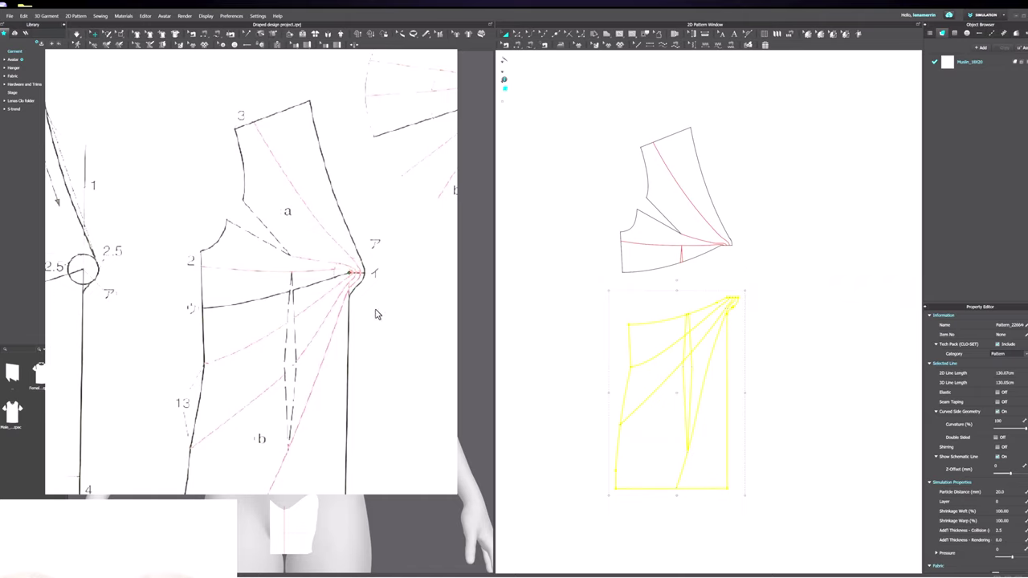
scroll(666, 241, "up", 3)
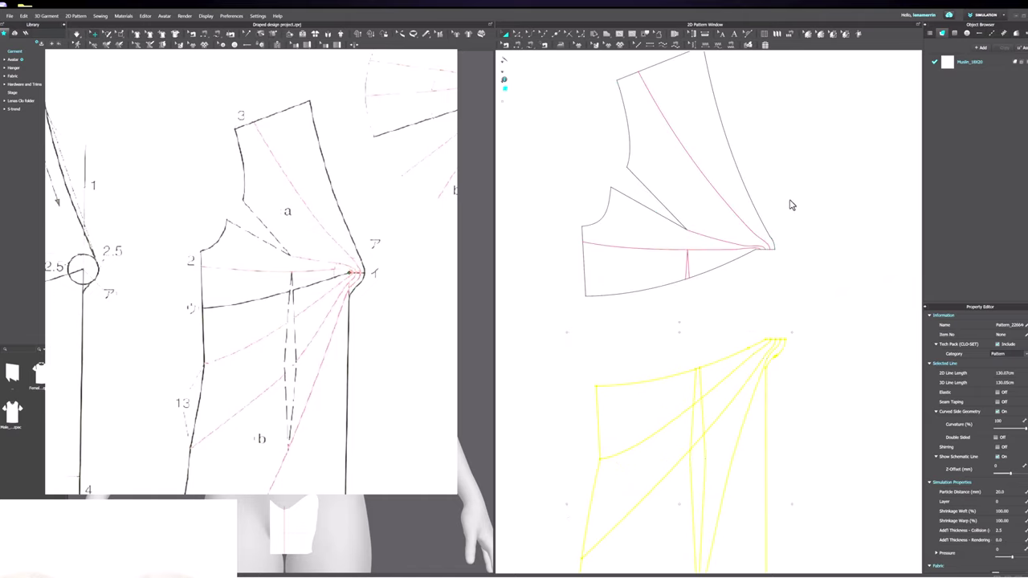
middle_click_drag(720, 190, 712, 259)
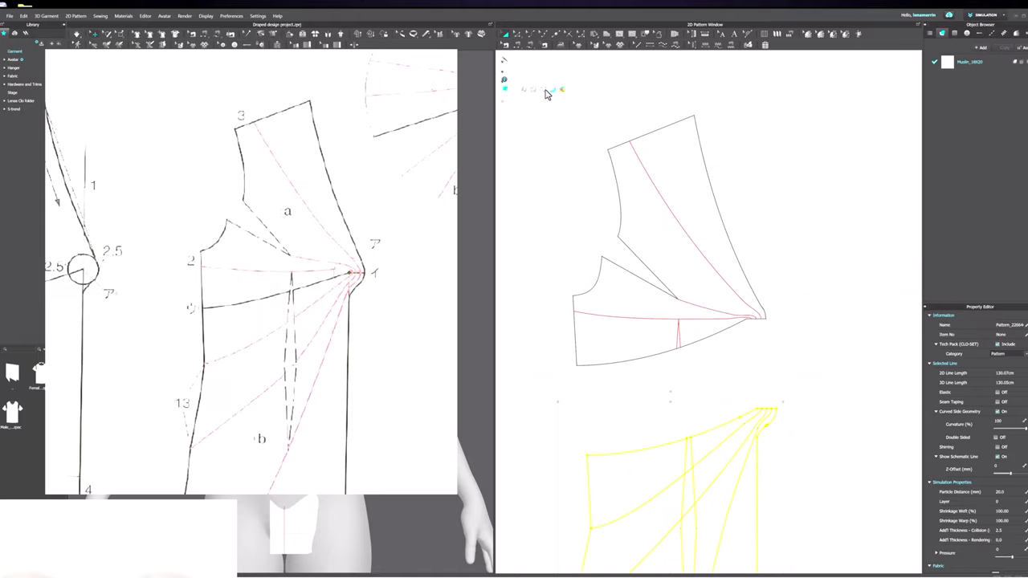
Step: Cut the upper bodice piece along the slash line running from the shoulder to the drape point
left_click(672, 225)
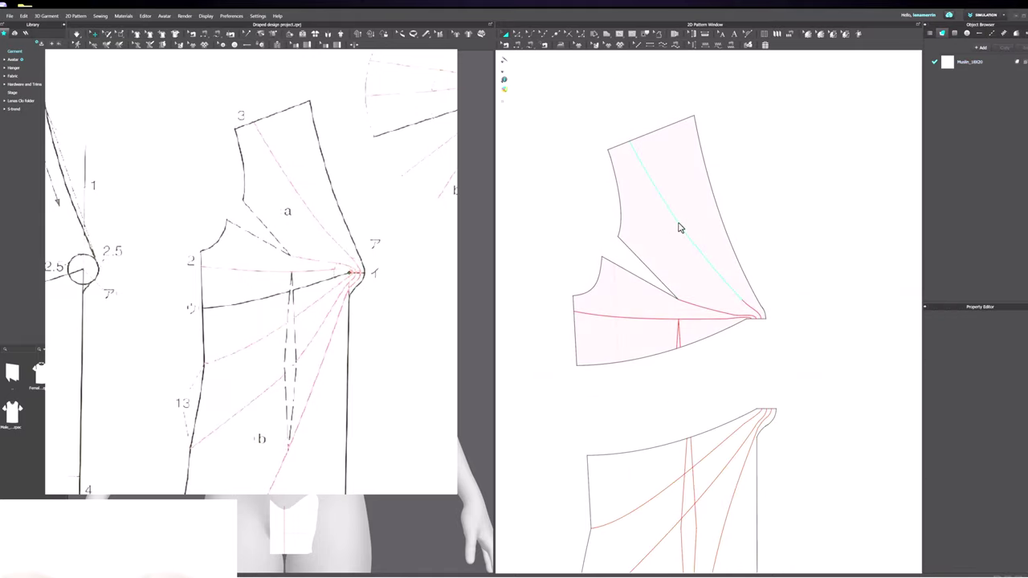
left_click(734, 296)
scroll(750, 307, "up", 2)
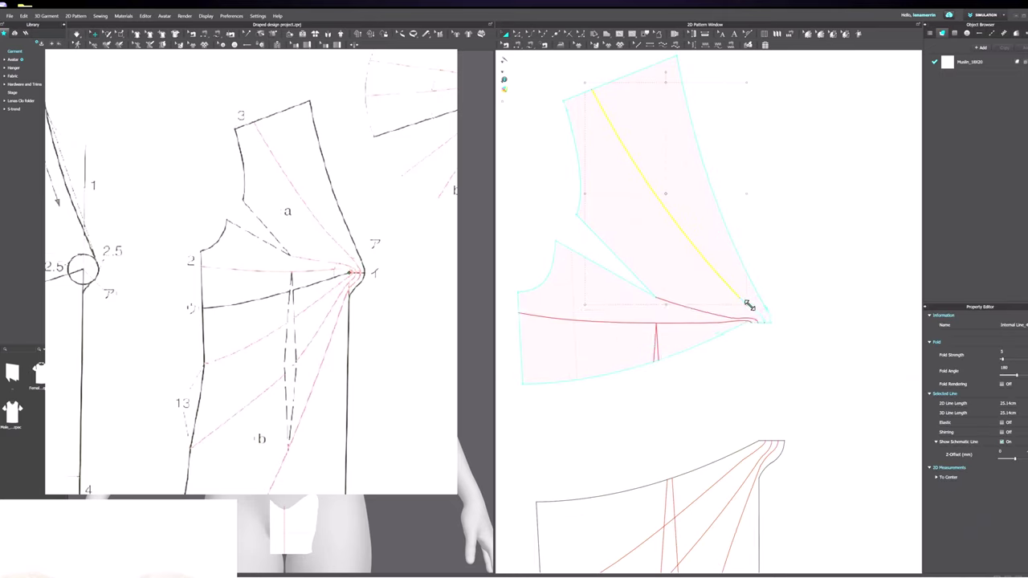
right_click(751, 310)
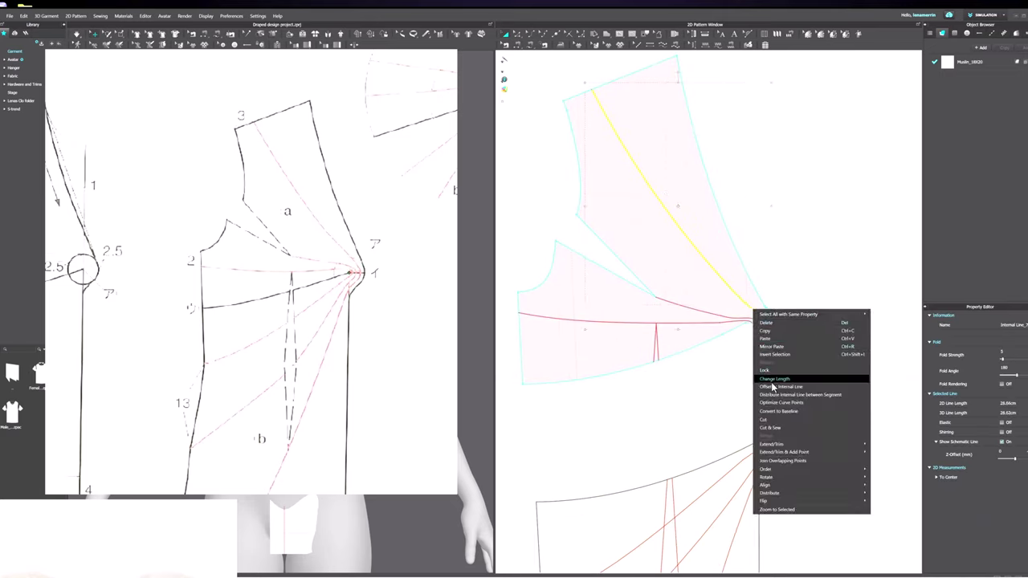
left_click(775, 424)
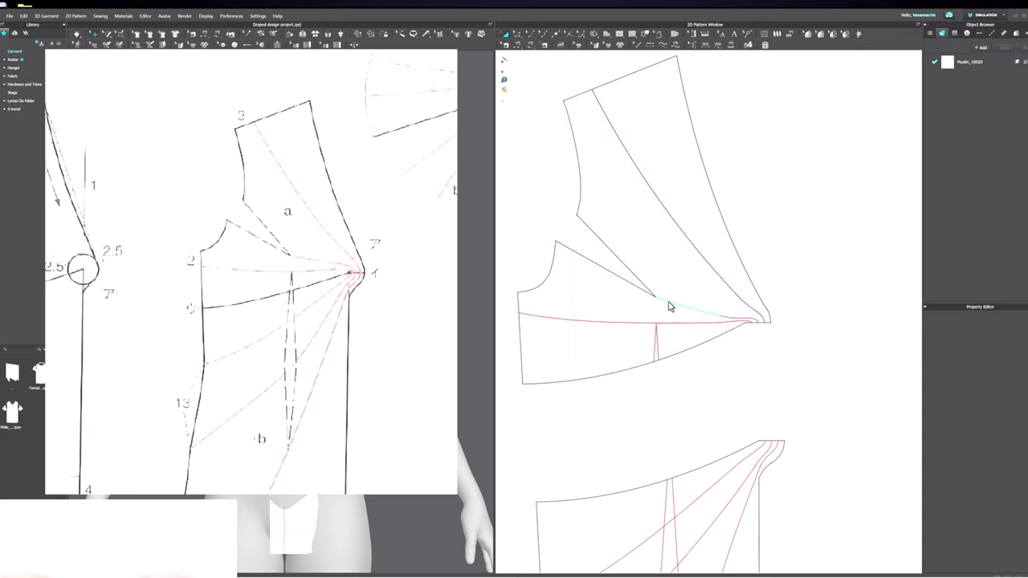
Step: Cut the upper bodice along the slash line from the armhole dart tip to the drape point
left_click(755, 324)
scroll(731, 311, "up", 2)
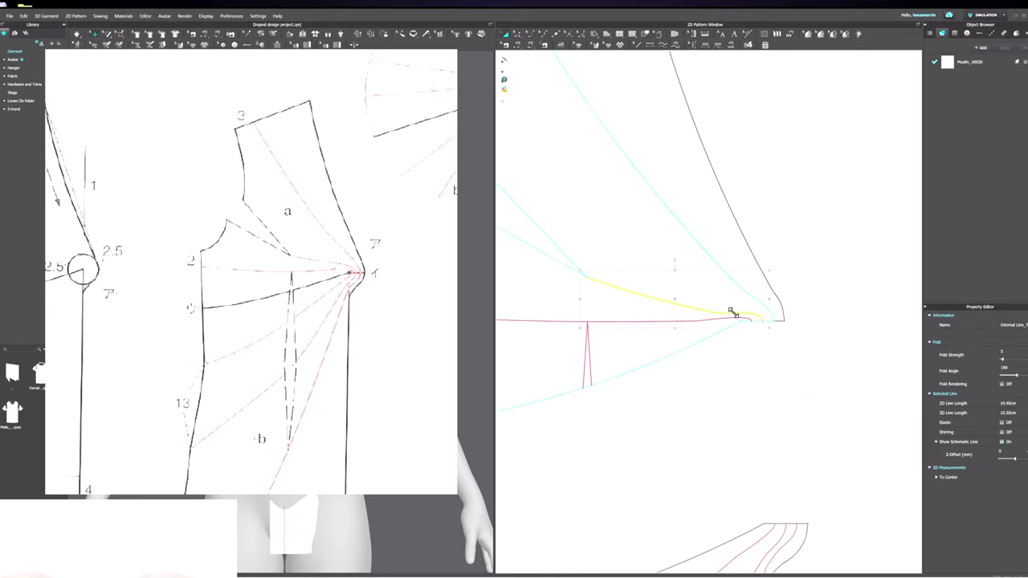
right_click(732, 312)
left_click(751, 414)
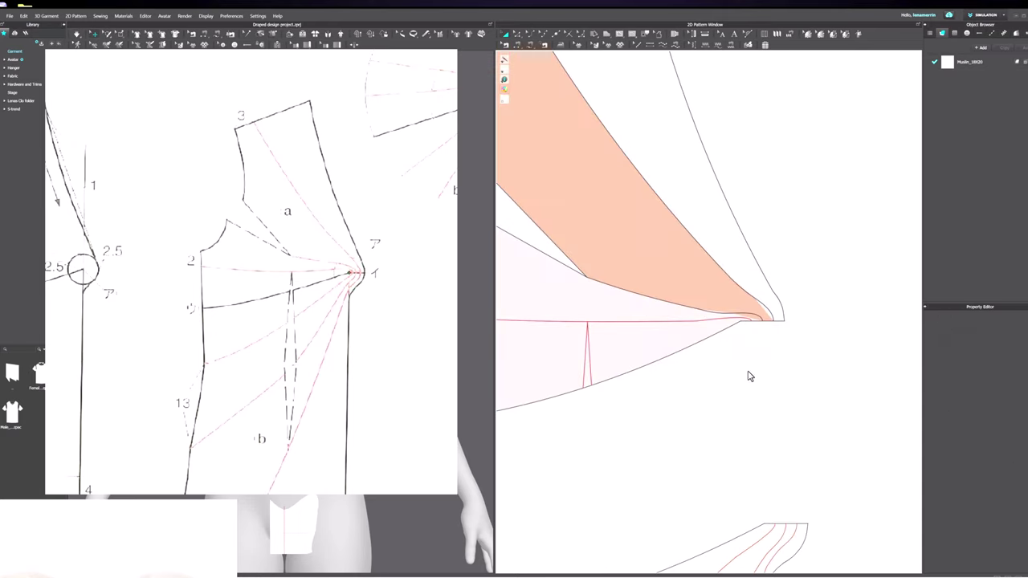
Step: Cut the upper bodice along the nearly horizontal slash line from the side edge to the drape point
scroll(747, 377, "down", 2)
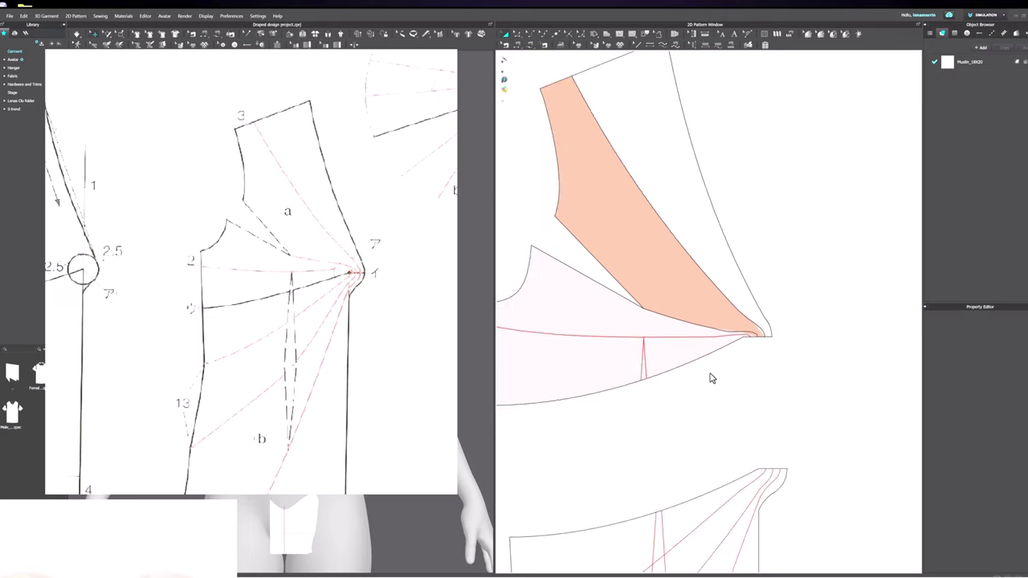
left_click(608, 341)
scroll(739, 340, "up", 2)
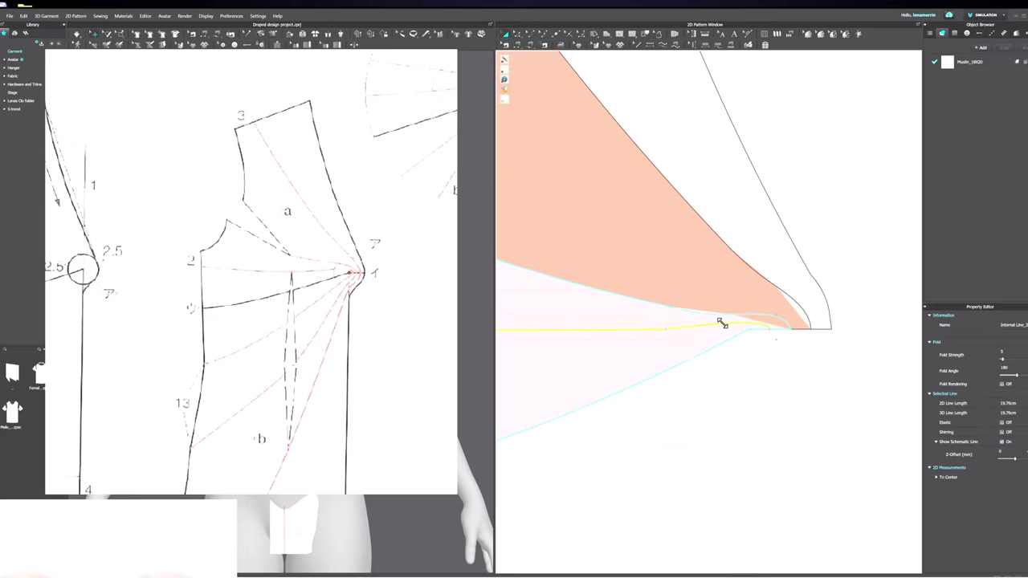
right_click(721, 323)
left_click(737, 439)
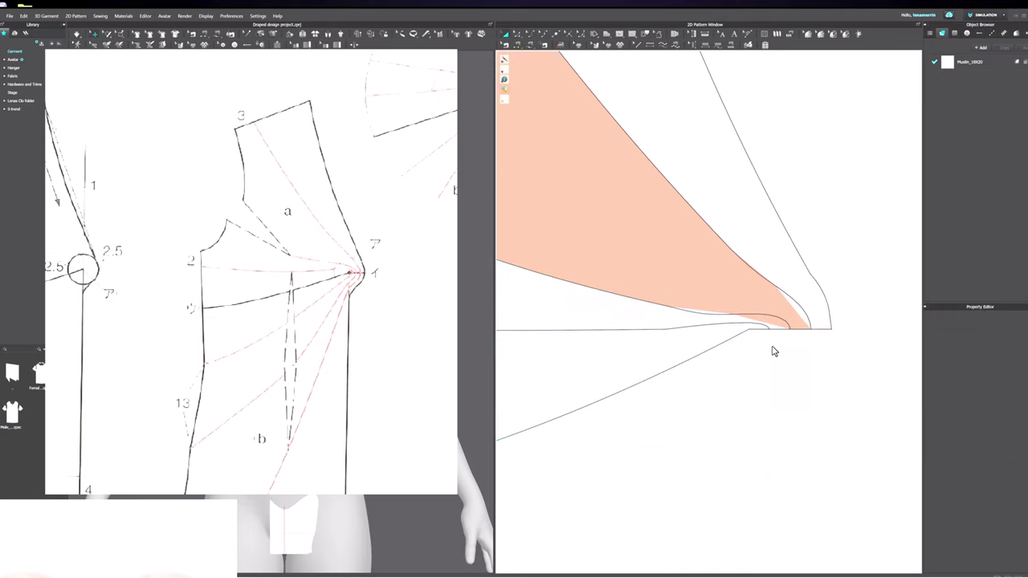
Step: Cut along the small waist dart lines in the lowest upper-bodice section and remove the dart wedge
left_click(632, 371)
right_click(634, 374)
left_click(658, 461)
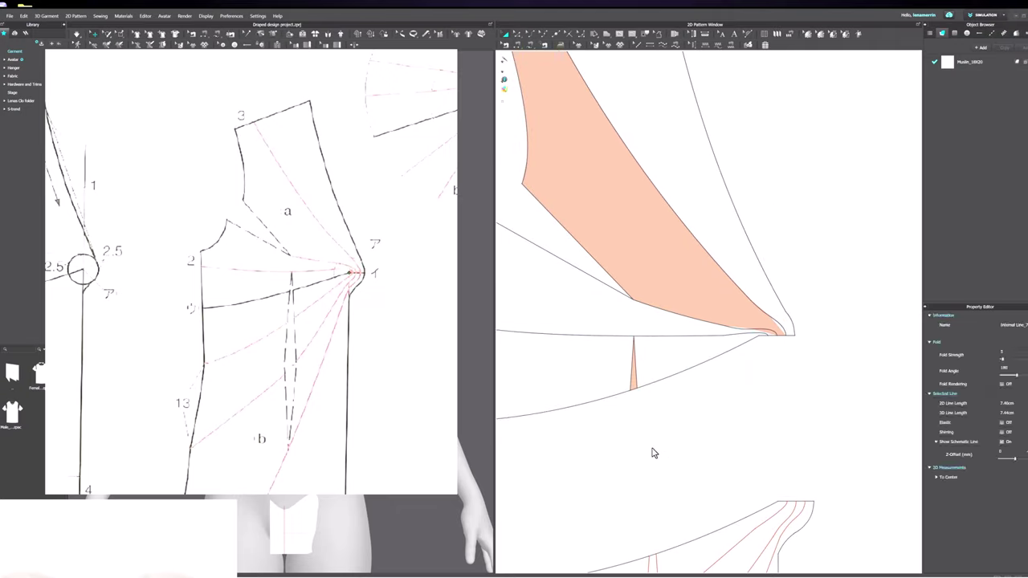
left_click(634, 383)
left_click(677, 378)
Step: Cut the lower bodice piece along its uppermost slash line from the side edge to the drape point
scroll(807, 338, "down", 5)
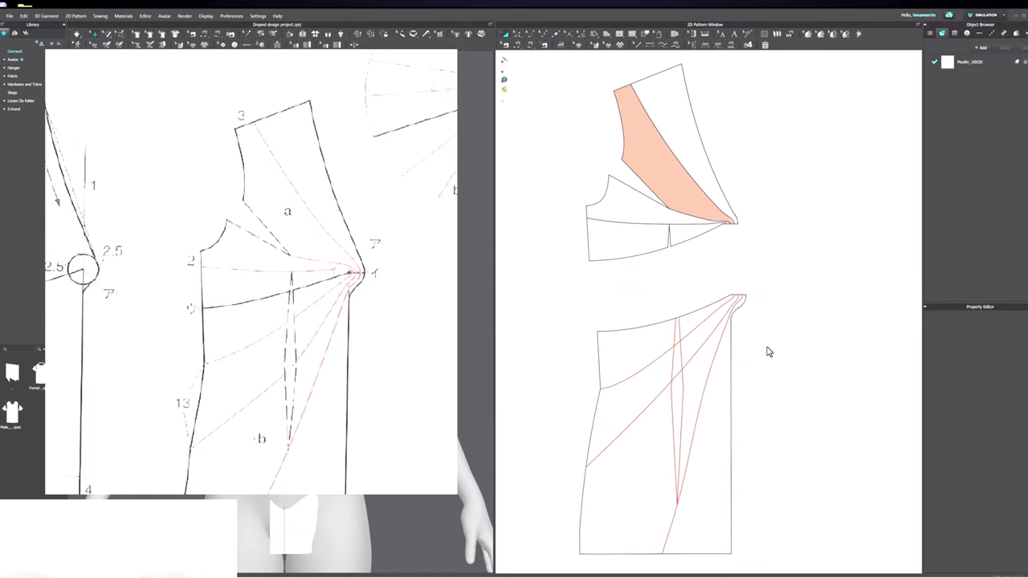
scroll(720, 338, "up", 2)
scroll(695, 436, "down", 2)
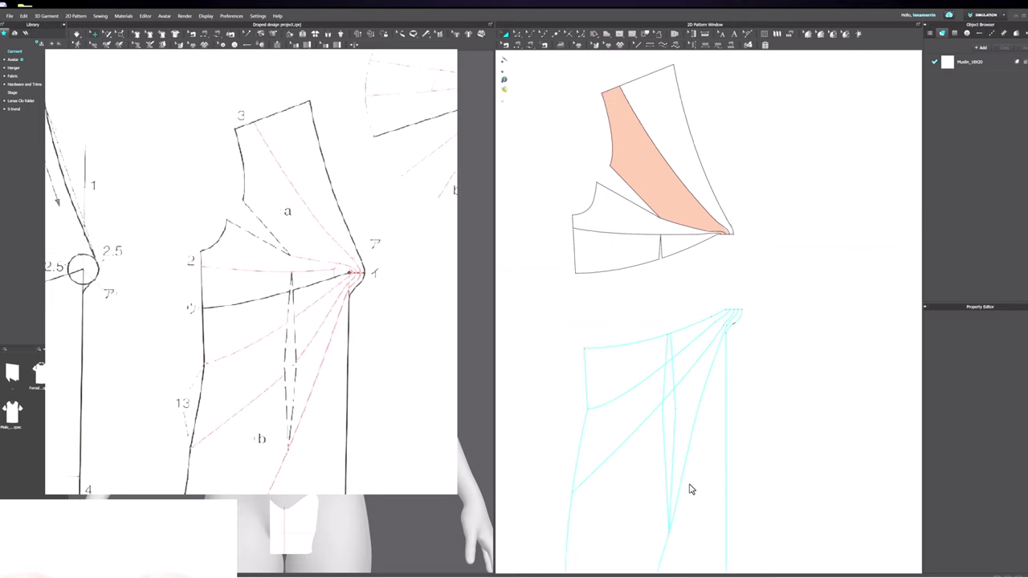
scroll(690, 479, "up", 2)
left_click(683, 429)
scroll(741, 234, "up", 2)
right_click(735, 246)
left_click(750, 361)
Step: Cut the lower bodice piece along its second slash line, which crosses the waist dart
left_click(484, 322)
right_click(672, 383)
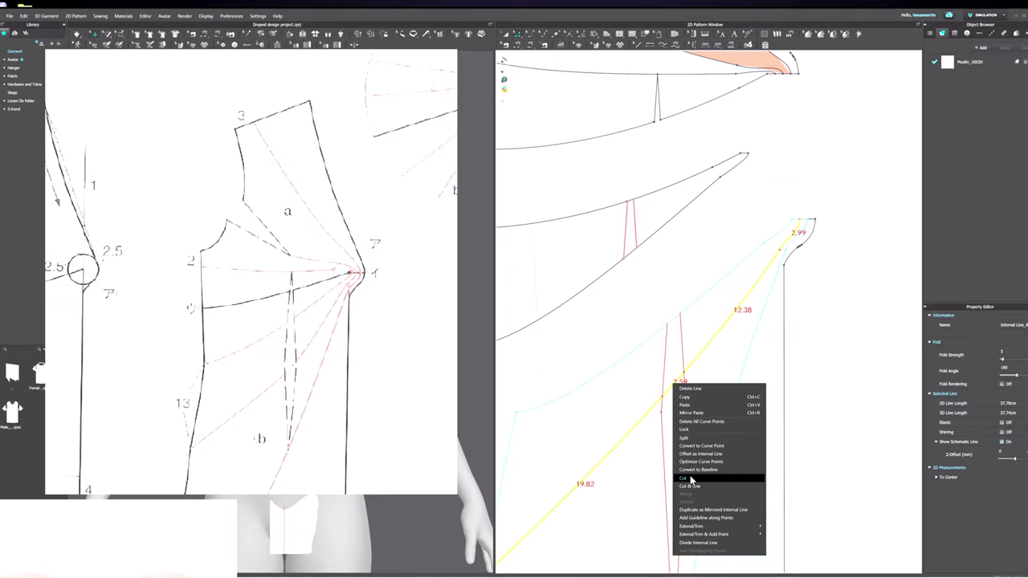
left_click(690, 477)
Step: Spread the cut lower-bodice sections apart and cut along the remaining internal lines
scroll(768, 386, "down", 2)
left_click(505, 35)
left_click_drag(690, 388, 677, 375)
left_click_drag(763, 434, 776, 454)
left_click(812, 458)
left_click_drag(728, 534, 726, 479)
right_click(724, 466)
left_click(732, 369)
Step: Delete the three leftover waist dart wedges from between the lower-bodice sections
left_click(695, 306)
key("Delete")
left_click(708, 362)
key("Delete")
left_click(720, 401)
key("Delete")
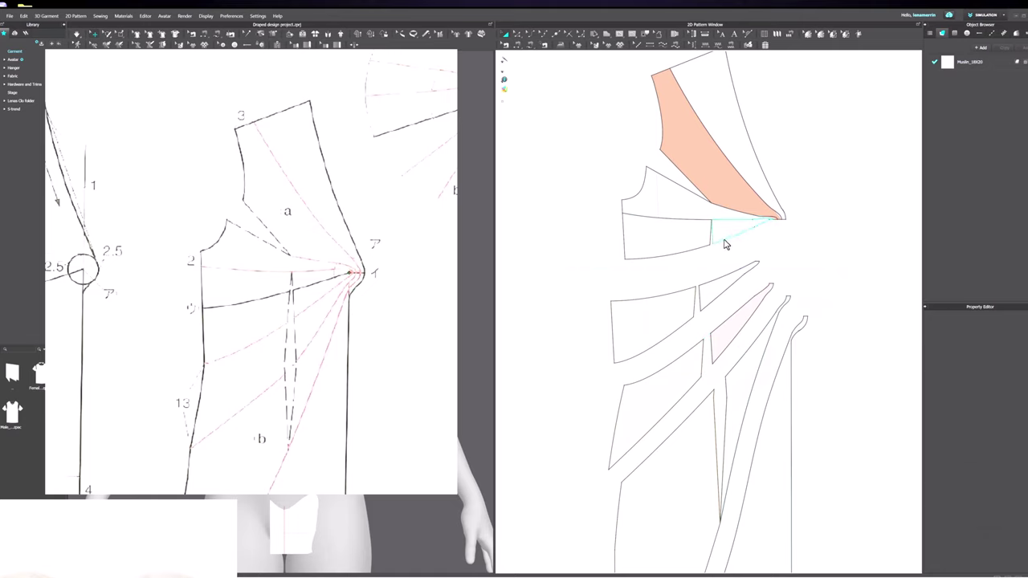
Step: Merge the two waist dart legs on the lowest section of the upper bodice
scroll(715, 249, "up", 3)
scroll(697, 279, "up", 2)
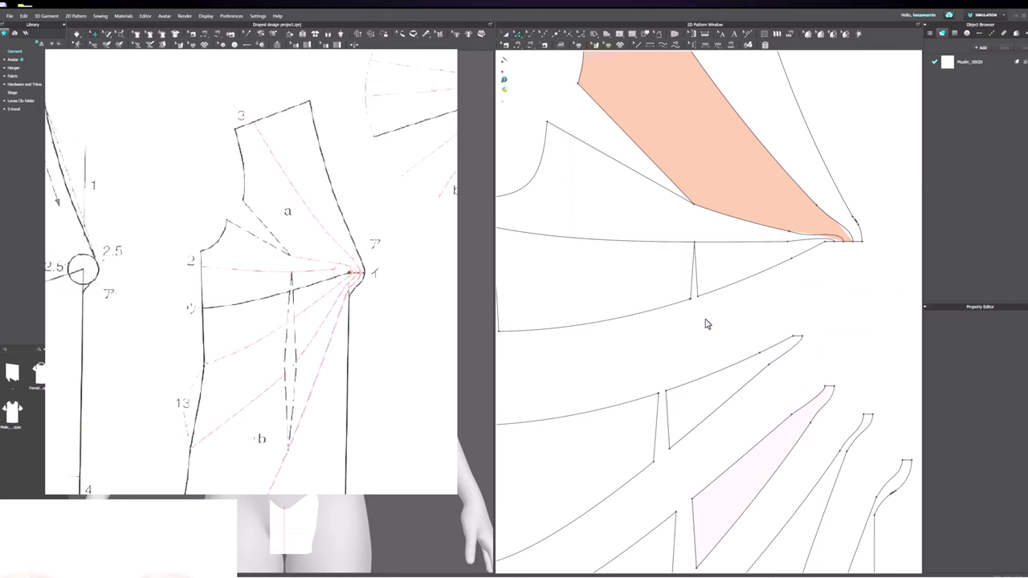
scroll(706, 324, "up", 2)
left_click(687, 255)
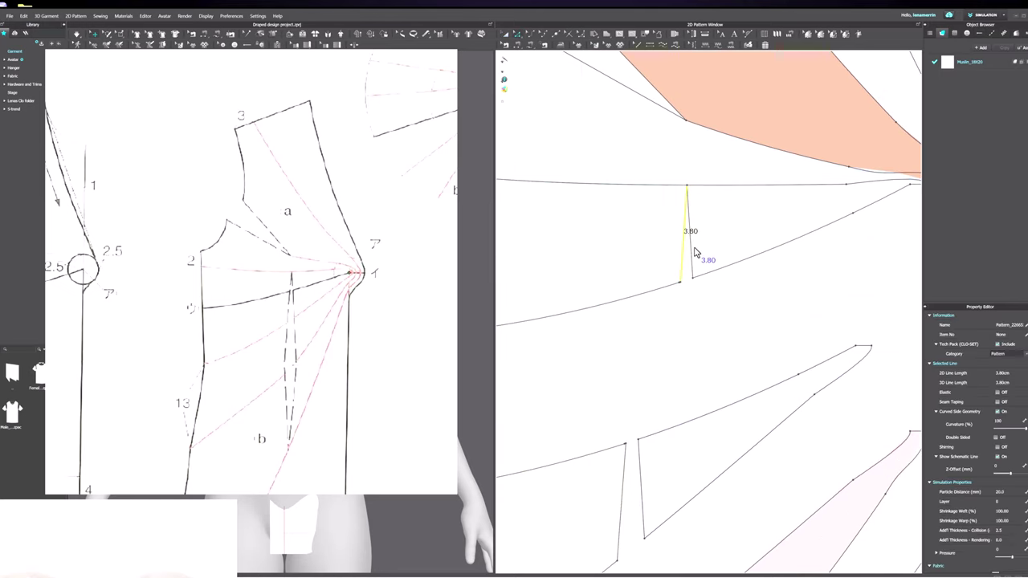
right_click(691, 254)
left_click(690, 305)
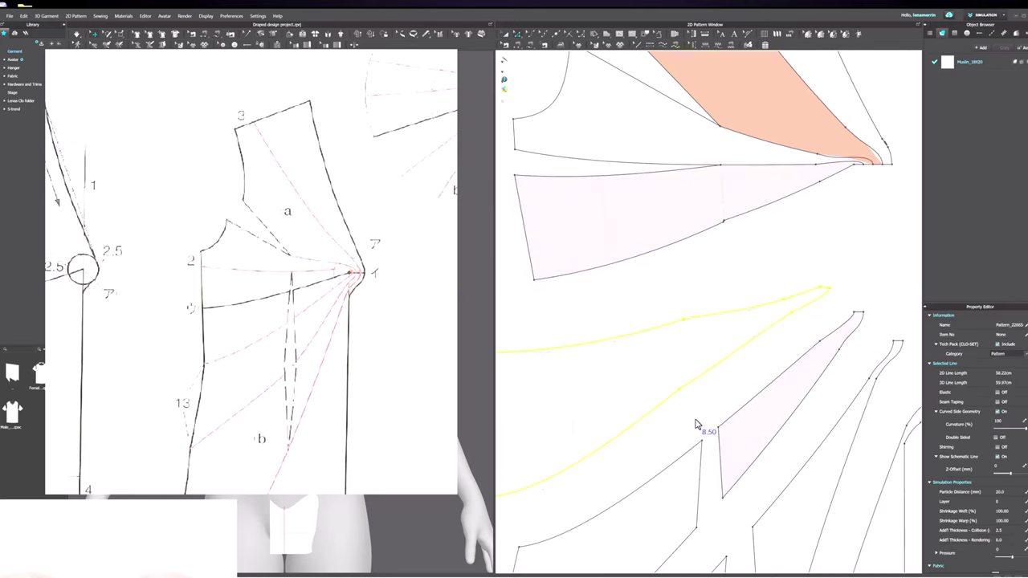
Step: Undo the last merge and set the longer dart leg of the topmost lower-bodice section to 3.89 cm
key("ctrl+z")
left_click(693, 360)
right_click(680, 356)
left_click(720, 400)
type("3.89")
key("Return")
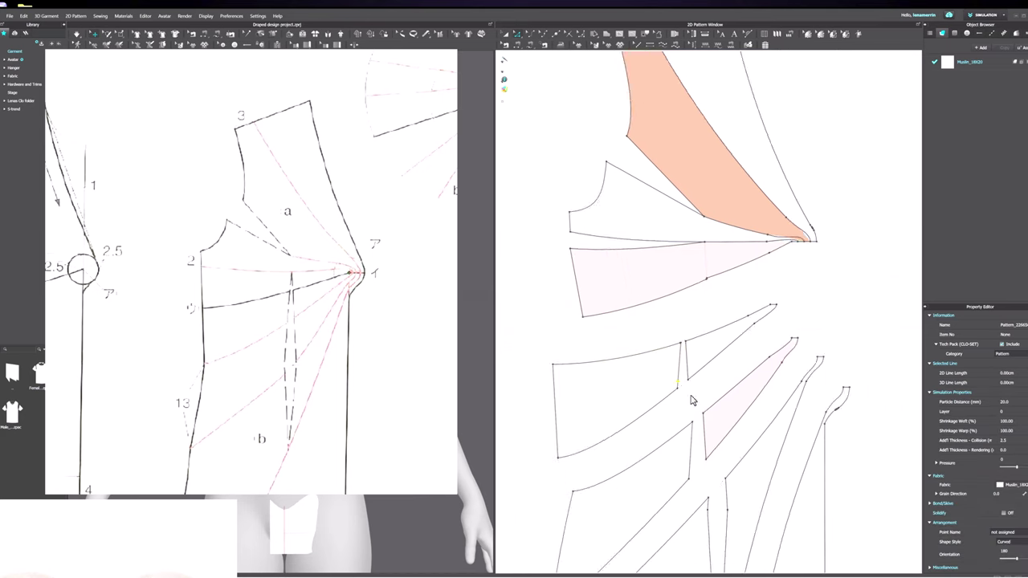
Step: Merge the two dart legs of the topmost lower-bodice section into one piece
left_click(688, 360)
left_click(680, 366, "shift")
right_click(680, 367)
left_click(695, 374)
Step: Change the length of one dart leg on the second lower-bodice section and merge its two dart legs
middle_click_drag(687, 226, 685, 215)
left_click(690, 322)
right_click(697, 320)
left_click(713, 366)
key("Return")
left_click(709, 320)
left_click(688, 321, "shift")
right_click(689, 321)
left_click(700, 391)
middle_click_drag(715, 420, 711, 256)
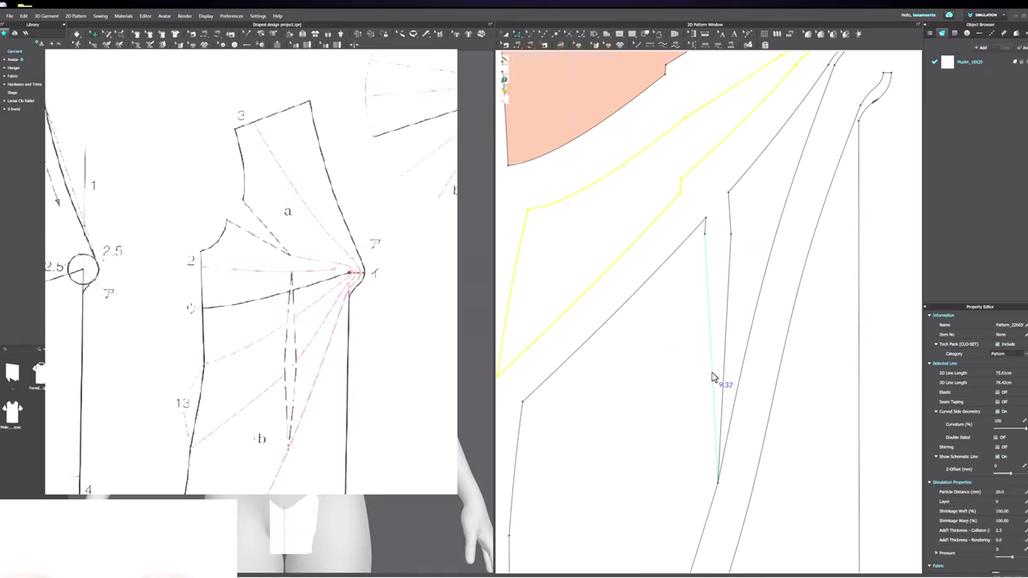
scroll(734, 490, "down", 3)
scroll(730, 477, "up", 1)
left_click(702, 315)
middle_click_drag(676, 114, 668, 195)
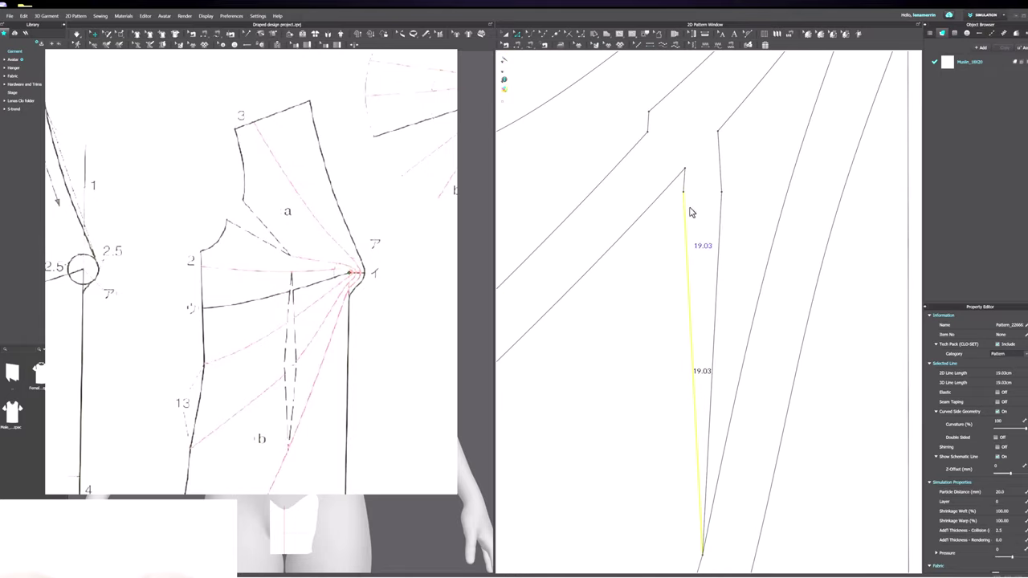
left_click_drag(685, 168, 681, 167)
left_click(685, 207)
left_click(719, 223, "shift")
right_click(719, 223)
key("Escape")
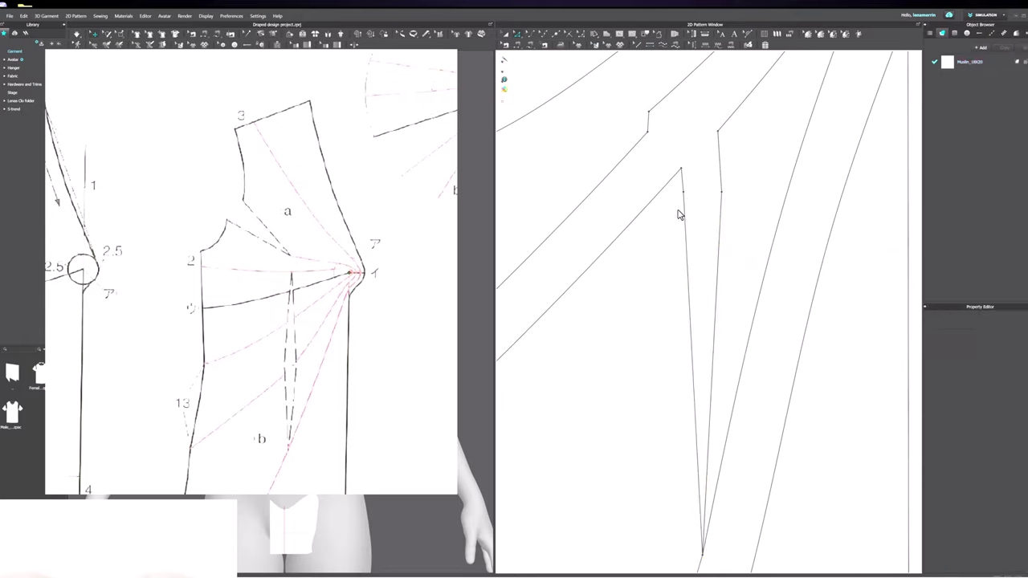
Step: Delete the intermediate points on both legs of the long waist dart so each leg is a single straight edge
left_click(683, 192)
key("Delete")
key("x")
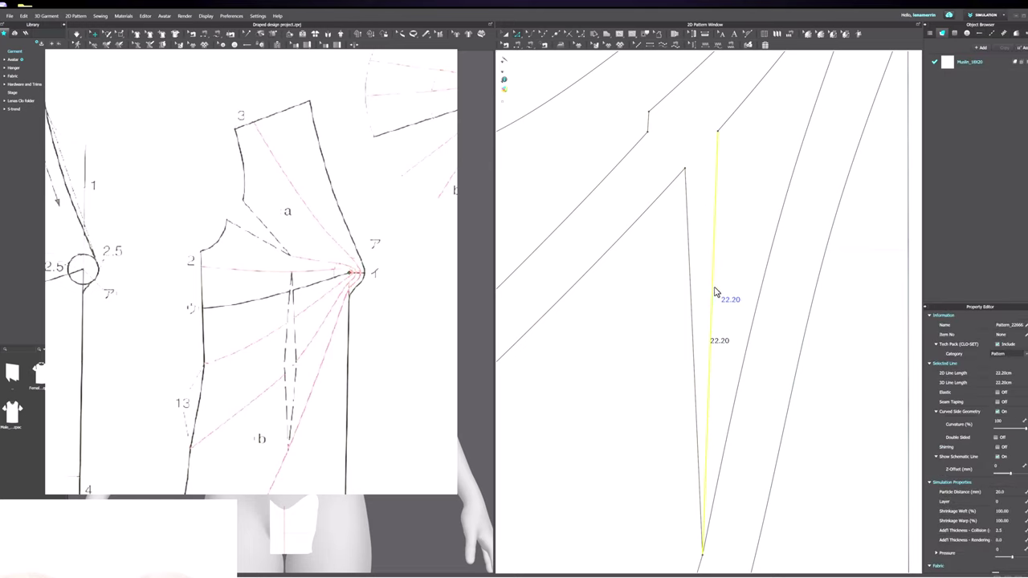
Step: Change the length of the longer leg of the long waist dart to match the opposite leg
left_click(712, 293)
type("2")
key("Return")
key("ctrl+z")
right_click(712, 359)
left_click(725, 412)
type("2")
key("Return")
Step: Merge the two legs of the long waist dart to join its neighbouring pieces
left_click(692, 311)
left_click(710, 312, "shift")
right_click(711, 314)
left_click(726, 356)
scroll(626, 241, "down", 5)
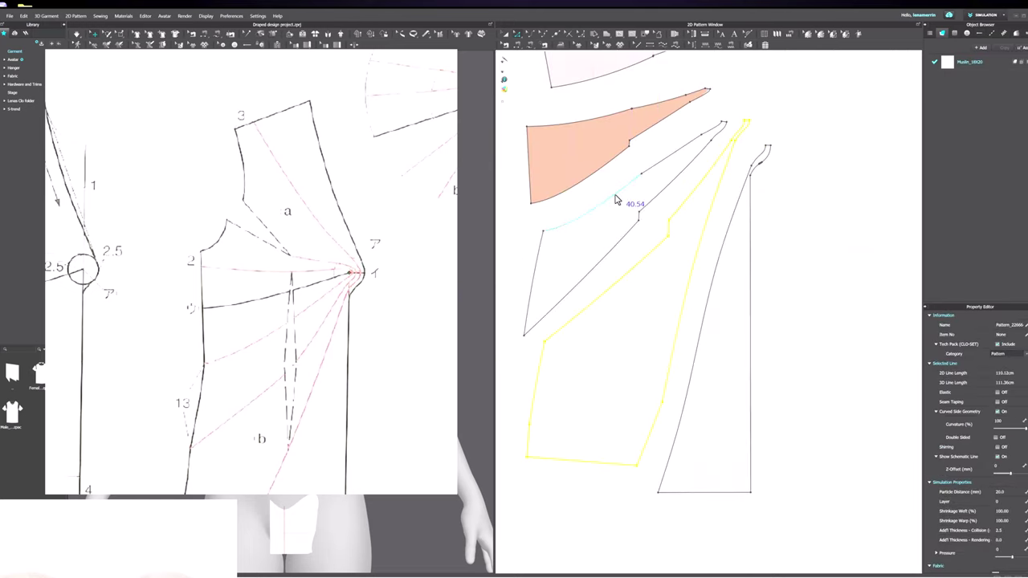
Step: Select all lower-bodice sections together and move them sideways away from the upper-bodice sections
middle_click_drag(648, 259, 683, 360)
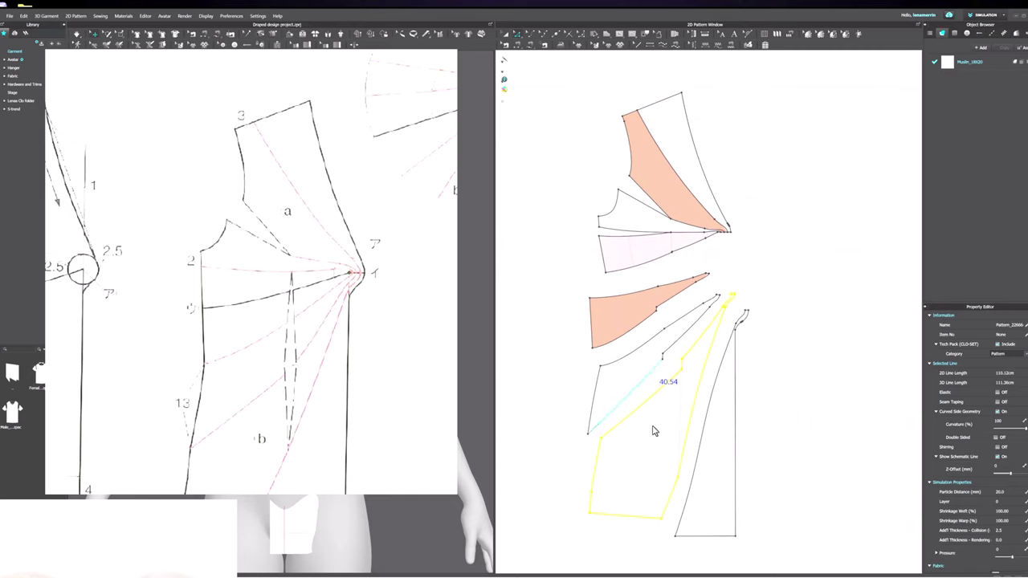
scroll(207, 281, "up", 1)
scroll(313, 308, "down", 3)
scroll(313, 313, "down", 3)
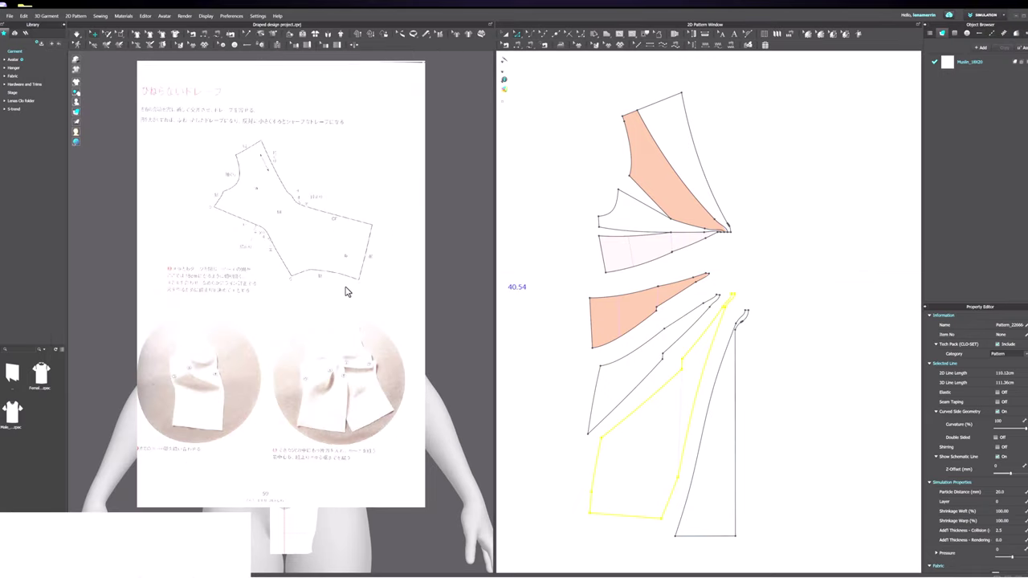
scroll(338, 279, "up", 1)
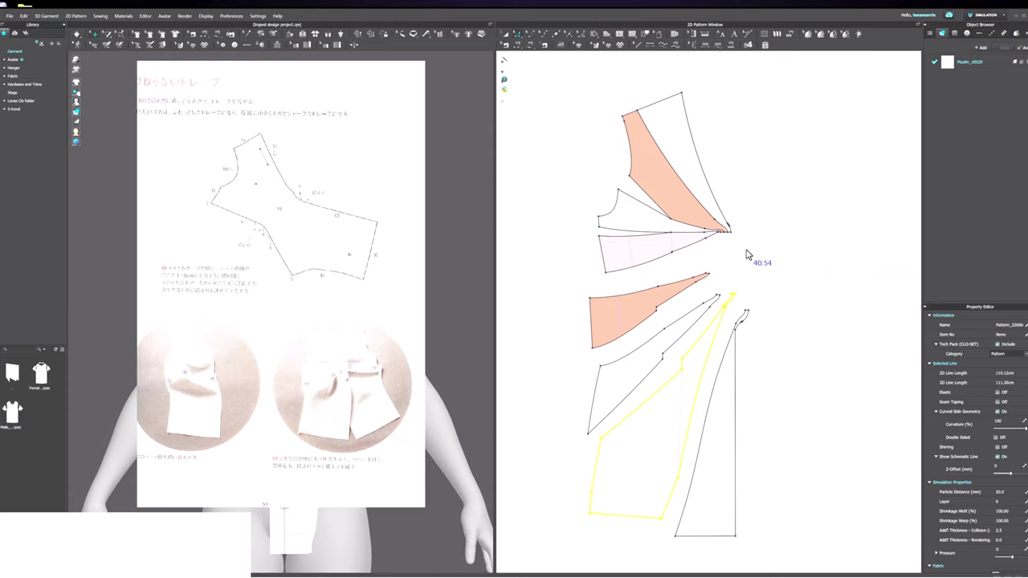
left_click(567, 243)
left_click_drag(785, 534, 800, 571)
left_click_drag(721, 499, 856, 485)
scroll(639, 399, "up", 3)
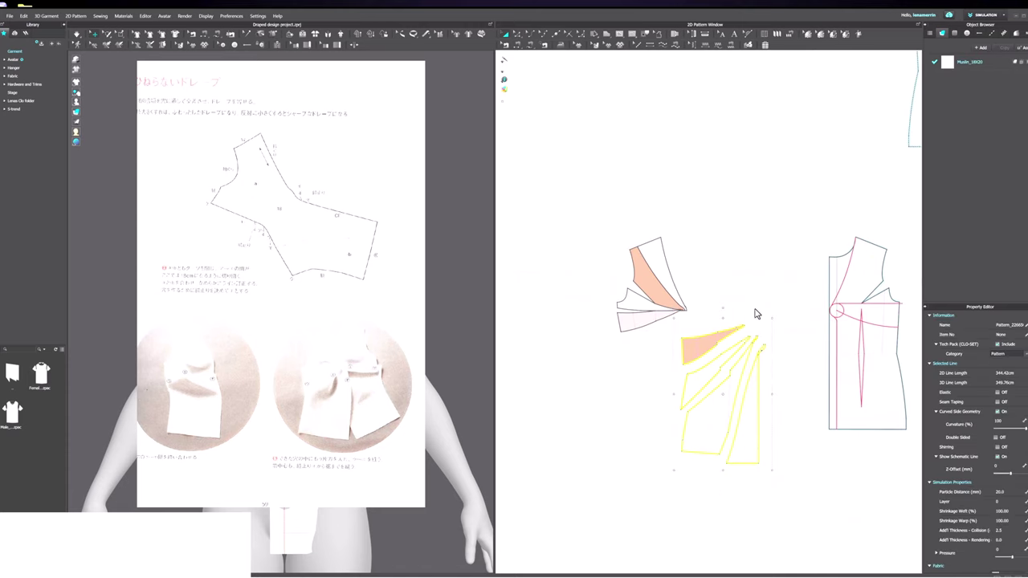
Step: Rotate the lower-bodice sections counterclockwise below the drape point and move the original front pattern out of the way
left_click_drag(723, 308, 652, 331)
scroll(686, 315, "up", 3)
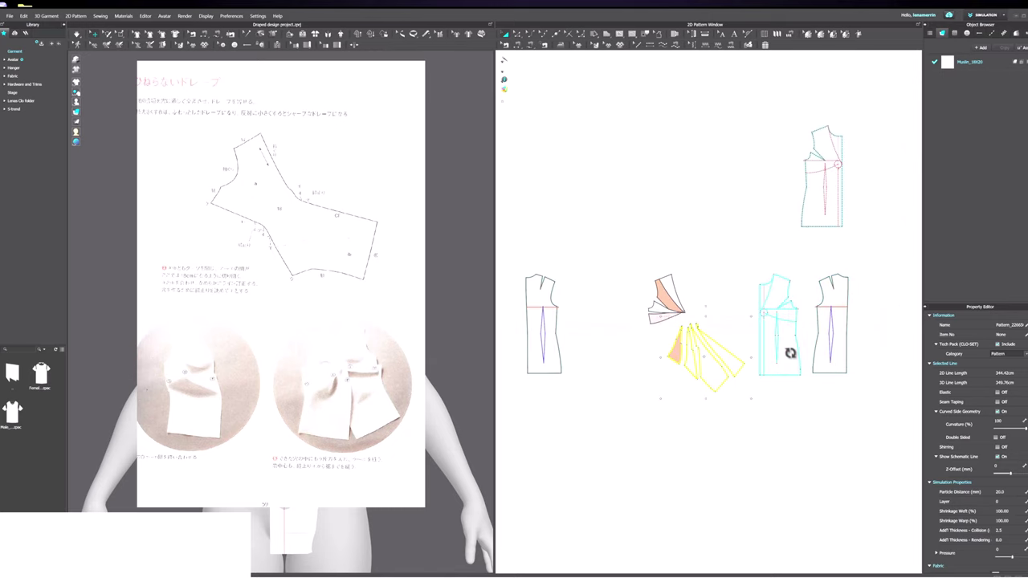
left_click_drag(795, 351, 899, 193)
scroll(642, 308, "down", 5)
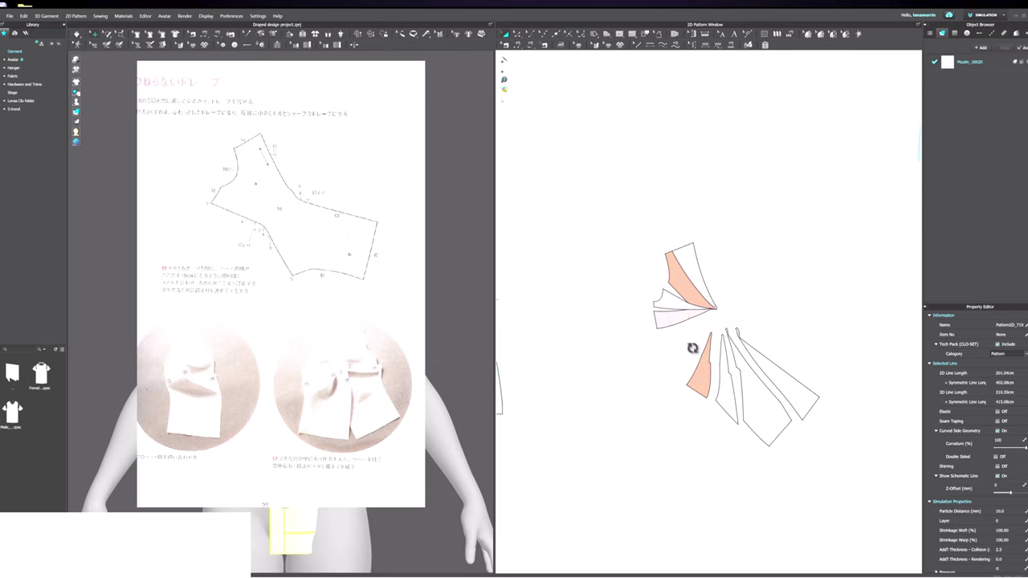
Step: Create an internal circle with an 18 cm radius centred on the front corner of the upper bodice at the drape point
middle_click_drag(715, 289, 730, 284)
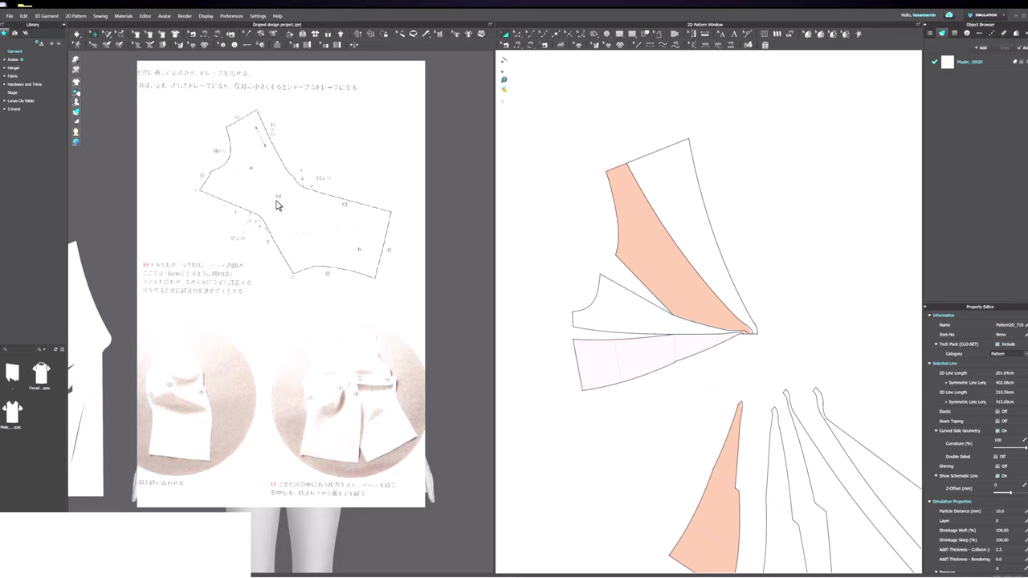
scroll(615, 350, "down", 2)
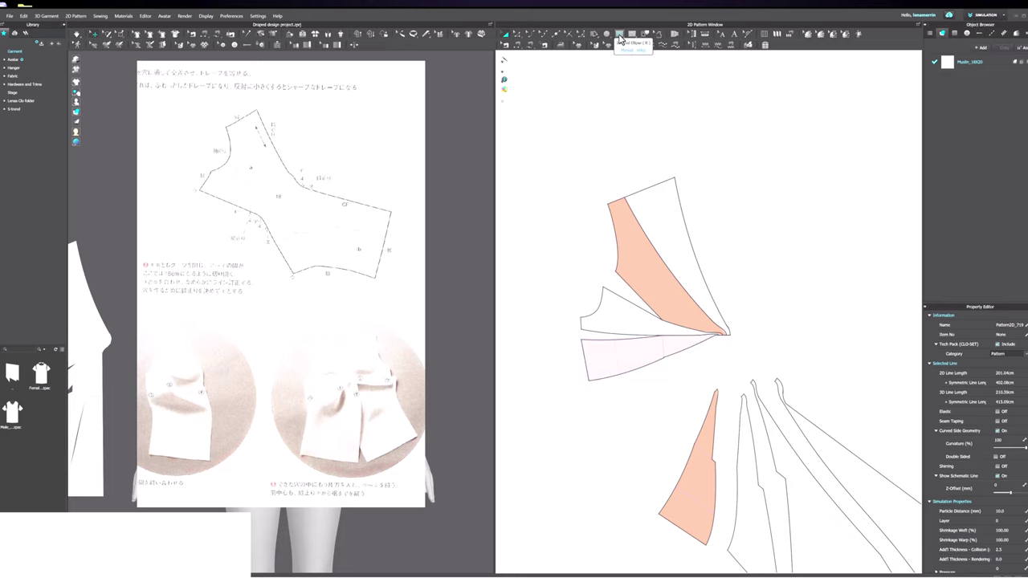
left_click(619, 36)
left_click(631, 60)
scroll(714, 341, "up", 3)
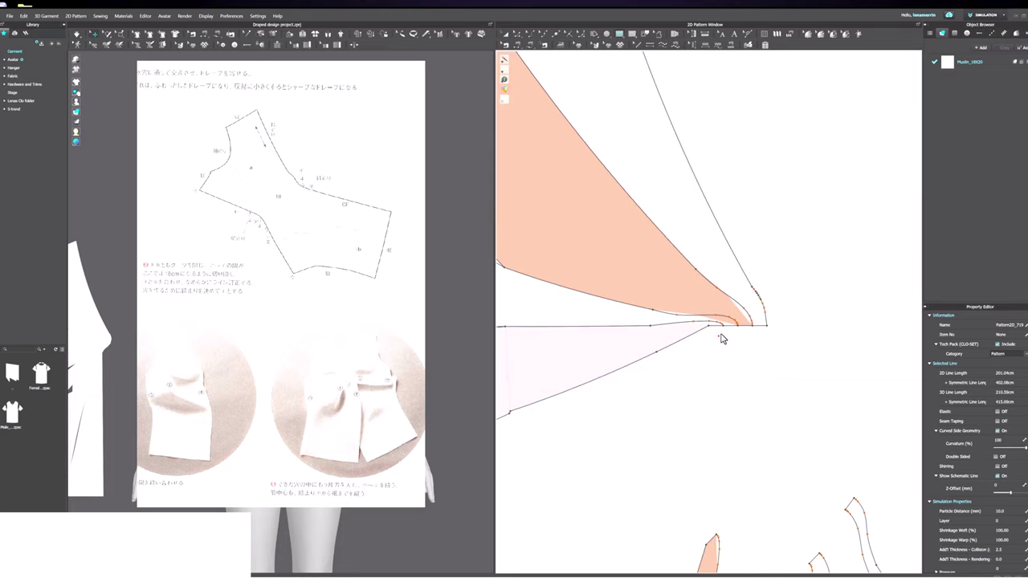
left_click(766, 327)
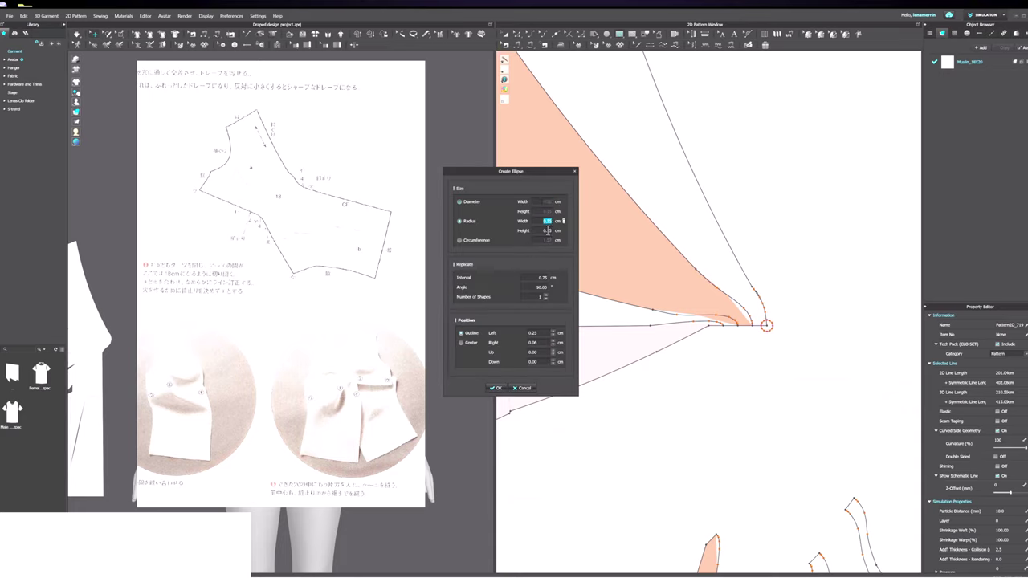
type("18")
left_click(495, 388)
scroll(749, 270, "down", 5)
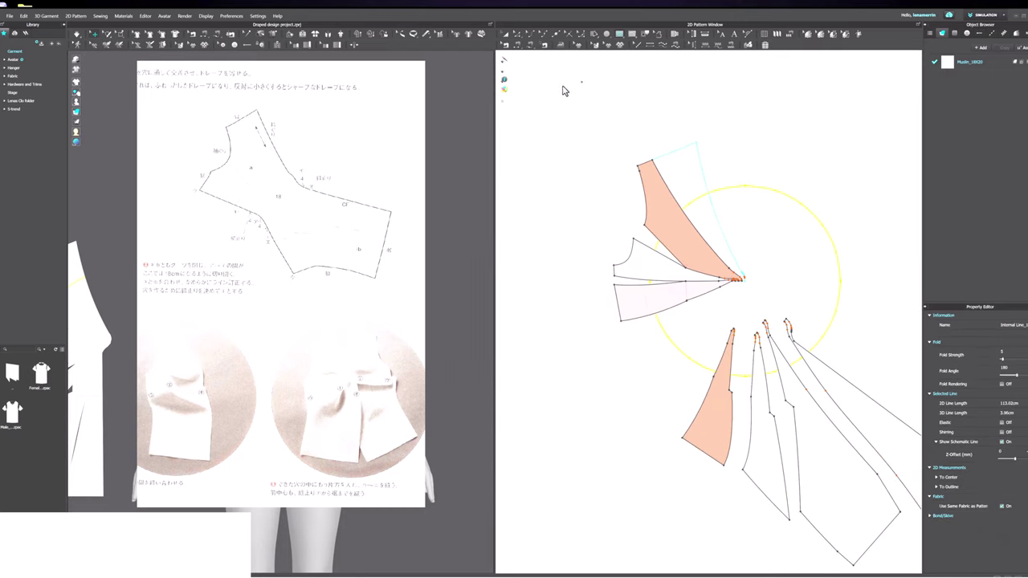
scroll(677, 241, "up", 2)
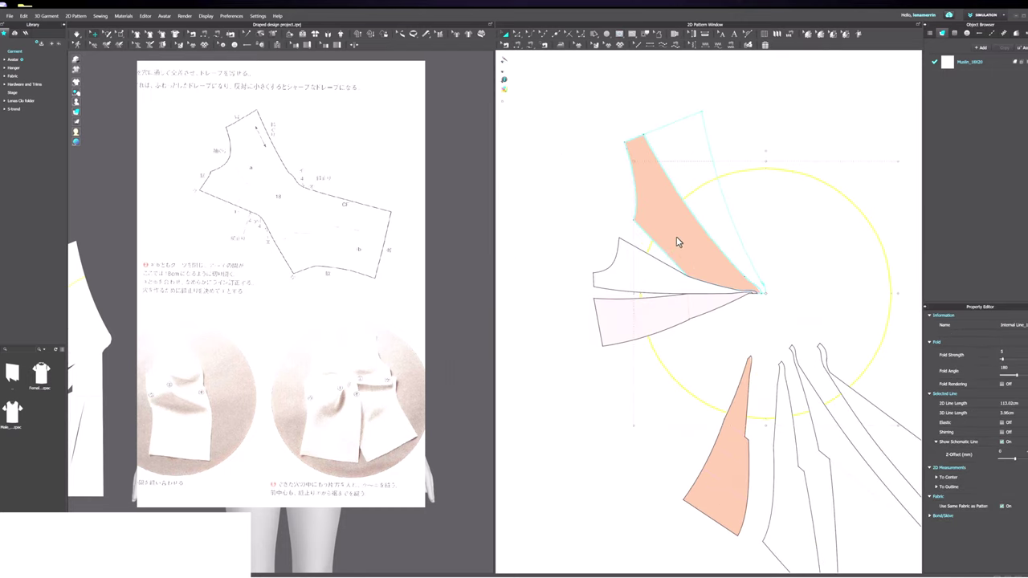
Step: Move the underarm section of the upper bodice so its armhole corner meets the neighbouring section's armhole corner
scroll(652, 218, "up", 2)
left_click(586, 224)
left_click(614, 273)
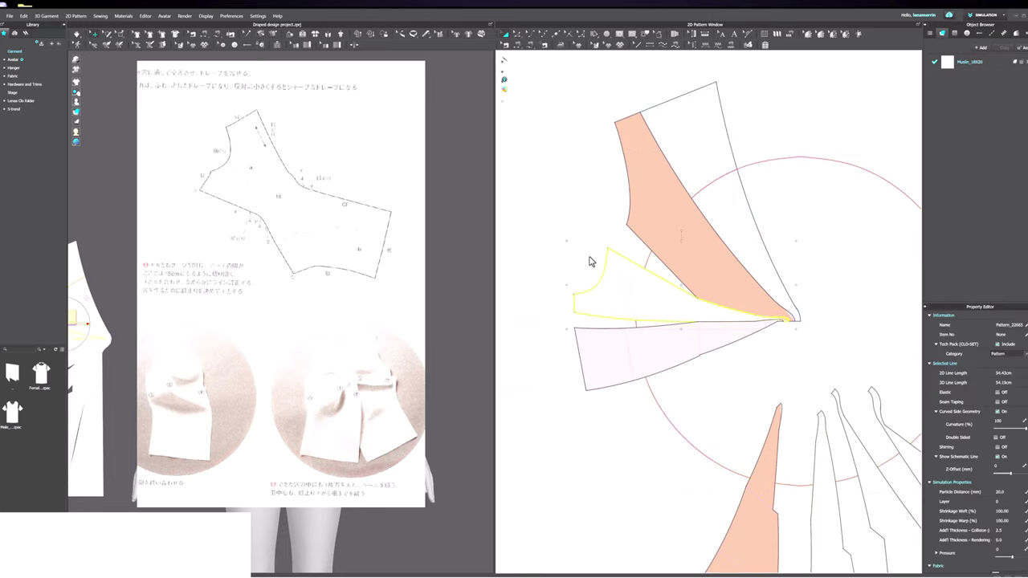
scroll(621, 272, "up", 1)
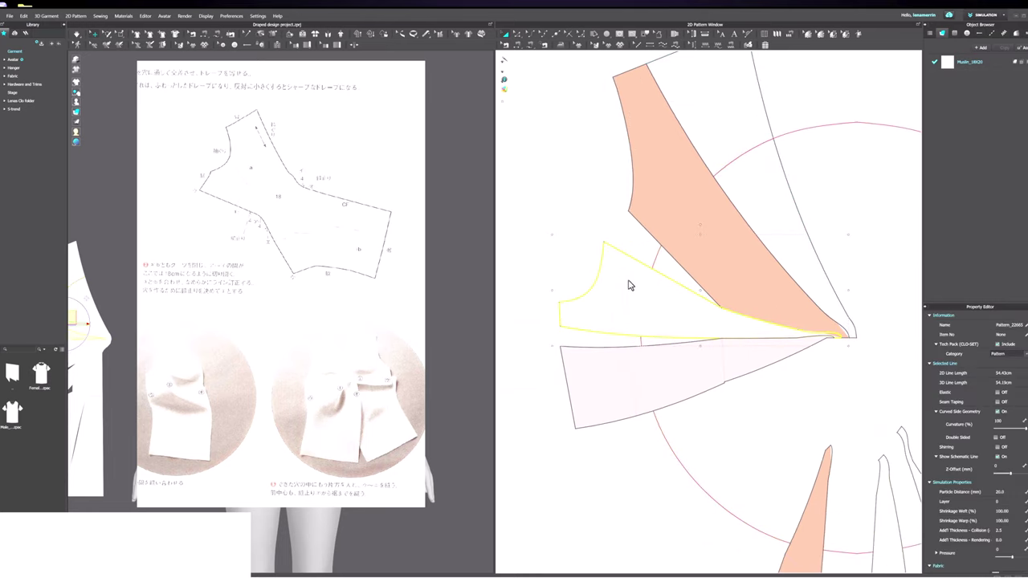
left_click_drag(613, 271, 619, 190)
scroll(640, 290, "up", 3)
left_click_drag(638, 285, 668, 277)
scroll(644, 292, "up", 3)
scroll(642, 236, "up", 2)
left_click(637, 252)
scroll(649, 282, "down", 5)
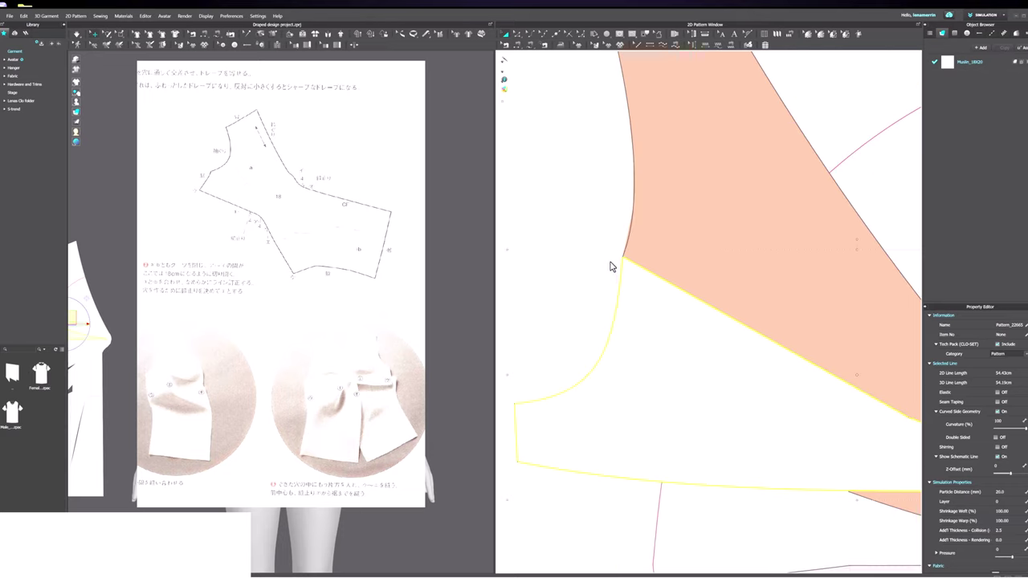
Step: Move the lowest upper-bodice section so its outer corner meets the underarm section's outer corner
left_click(580, 372)
scroll(591, 375, "up", 3)
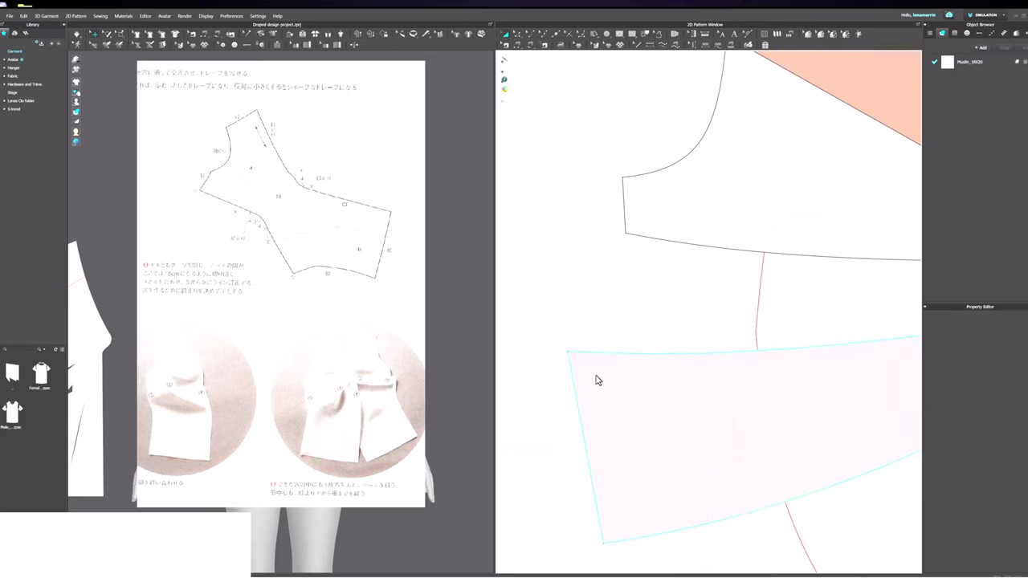
left_click_drag(680, 260, 649, 256)
scroll(525, 304, "down", 4)
scroll(563, 339, "down", 2)
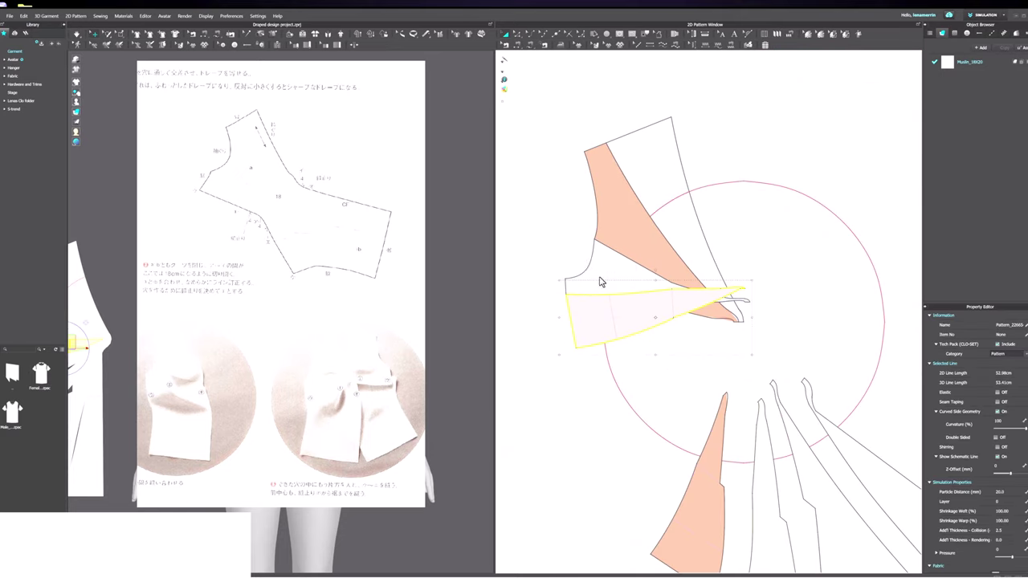
Step: Select the three upper-bodice sections beside the neckline piece and rotate them counterclockwise about their shared shoulder corner
left_click(625, 242)
left_click(604, 297, "shift")
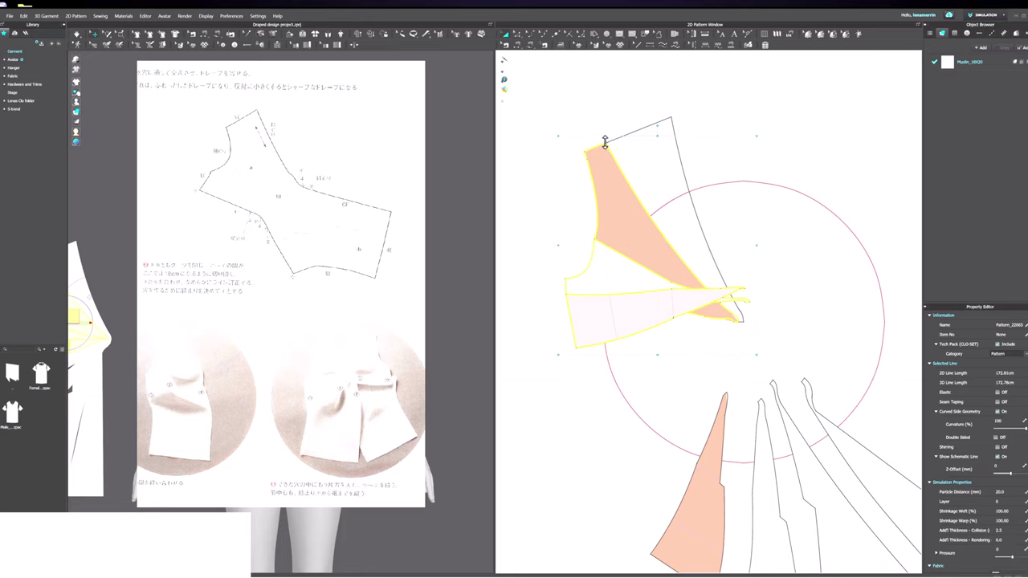
left_click_drag(656, 124, 672, 134)
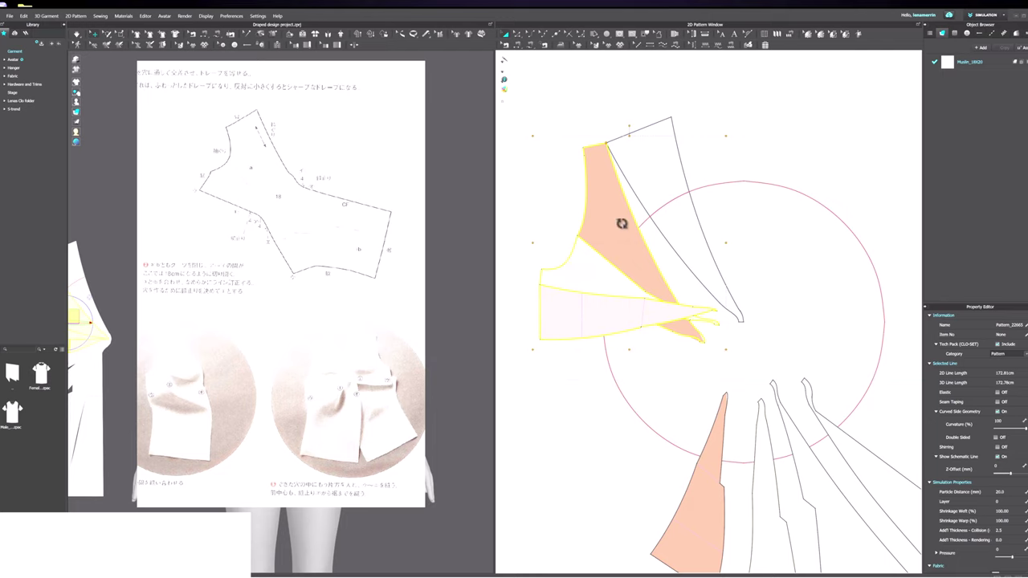
Step: Rotate the two underarm sections counterclockwise about the armhole corner, then spread the lowest one about its outer corner
left_click(593, 285)
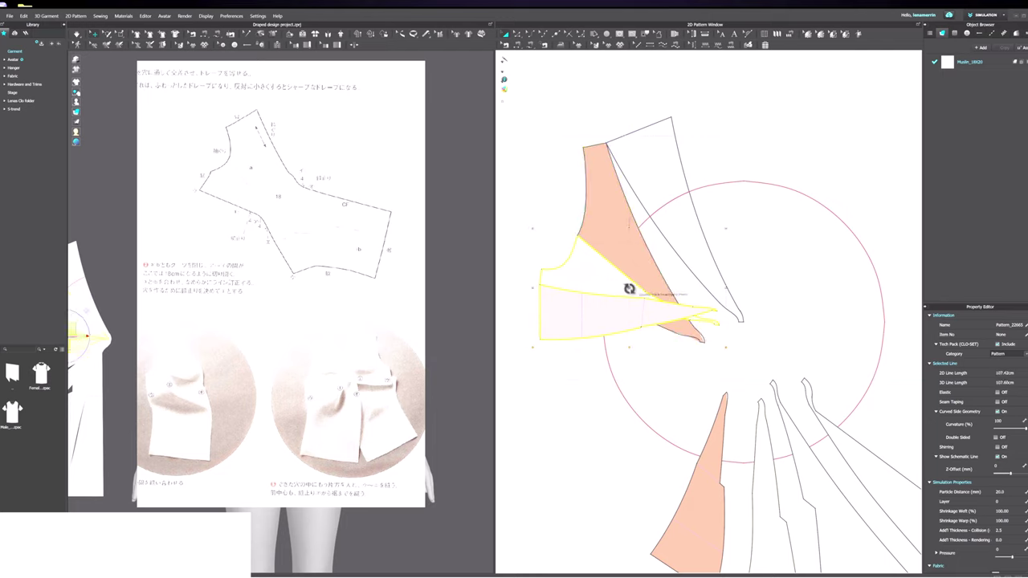
left_click_drag(579, 237, 588, 344)
mouse_move(580, 291)
left_mouse_down()
mouse_move(590, 311)
mouse_move(583, 306)
left_mouse_up()
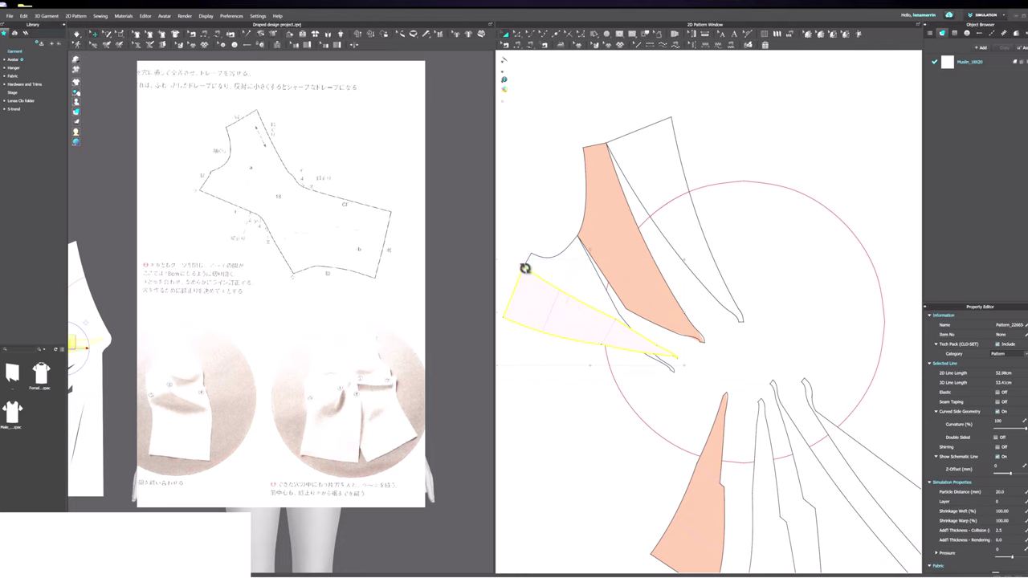
left_click_drag(525, 268, 624, 280)
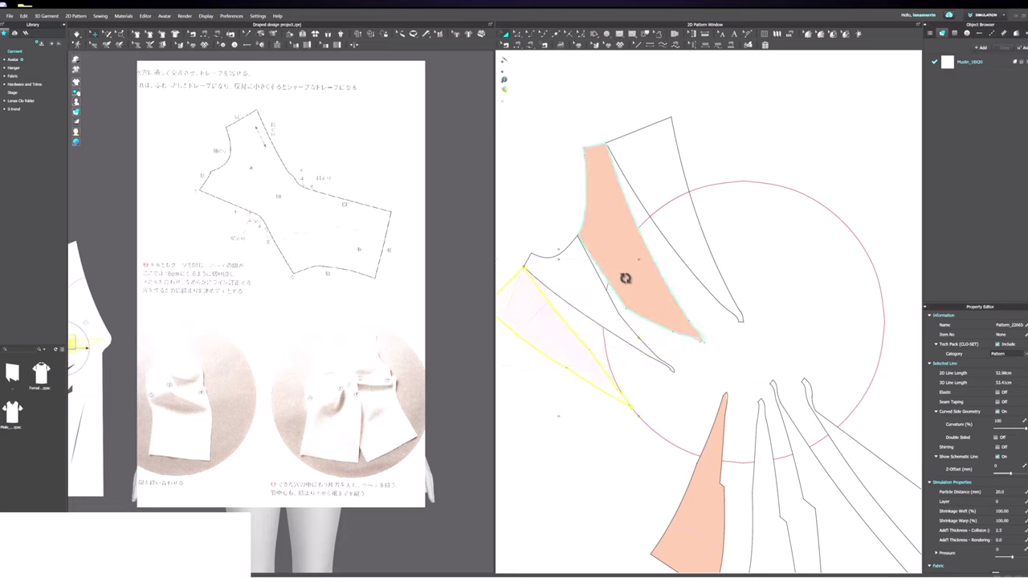
Step: Delete the guide circle around the drape point
left_click(580, 431)
scroll(590, 401, "down", 4)
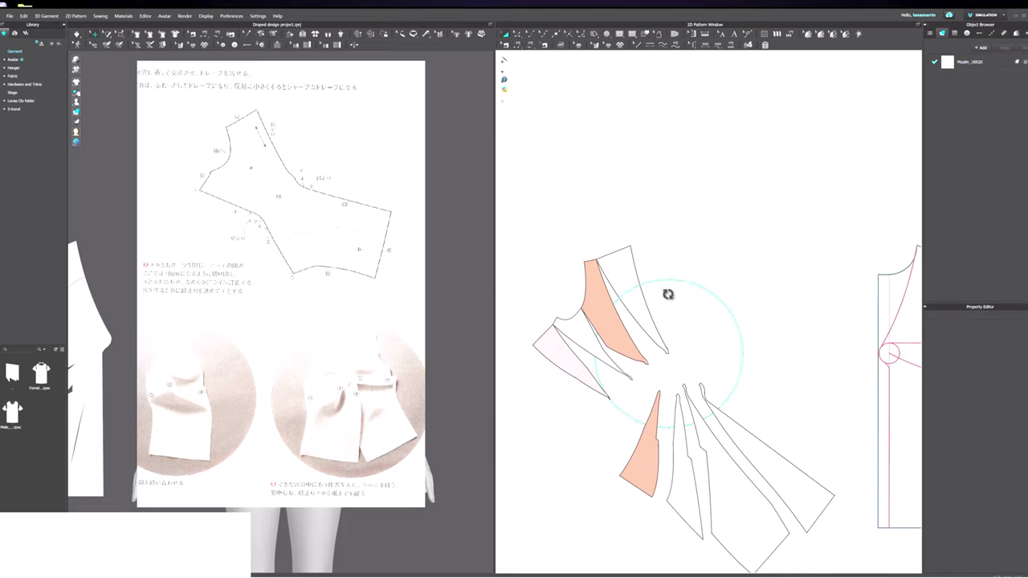
middle_click_drag(640, 303, 645, 177)
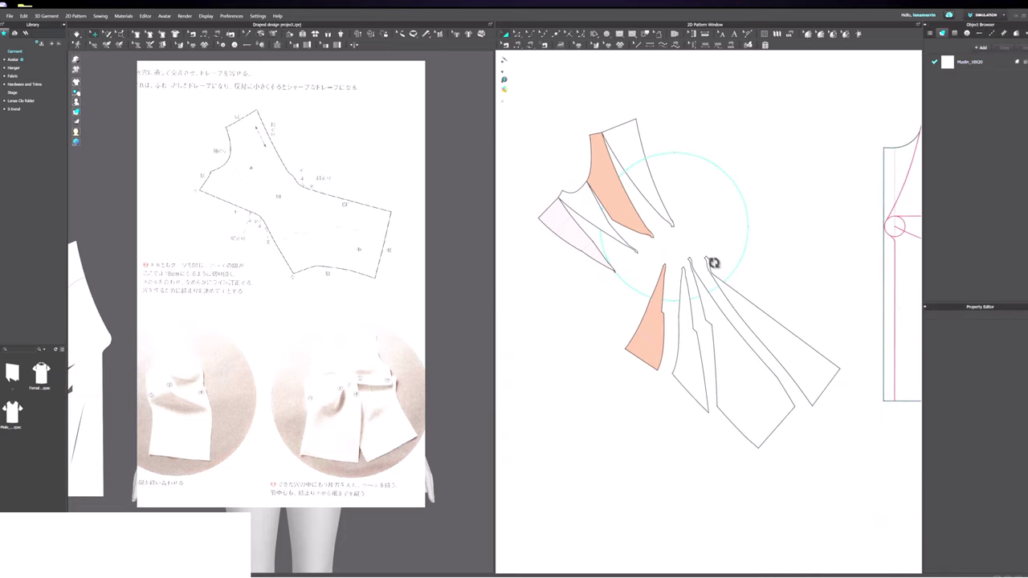
scroll(711, 264, "up", 2)
left_click(757, 193)
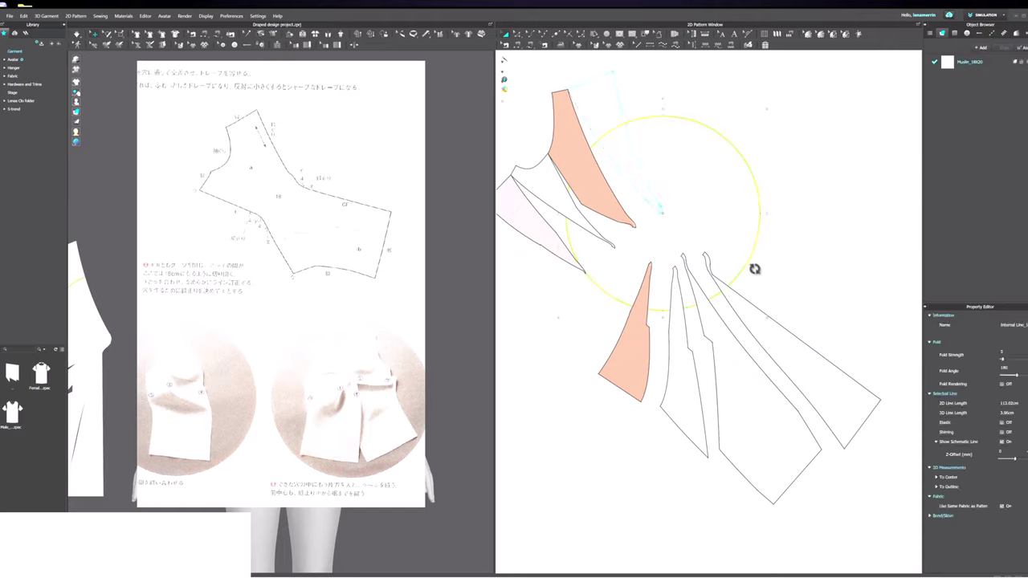
key("Delete")
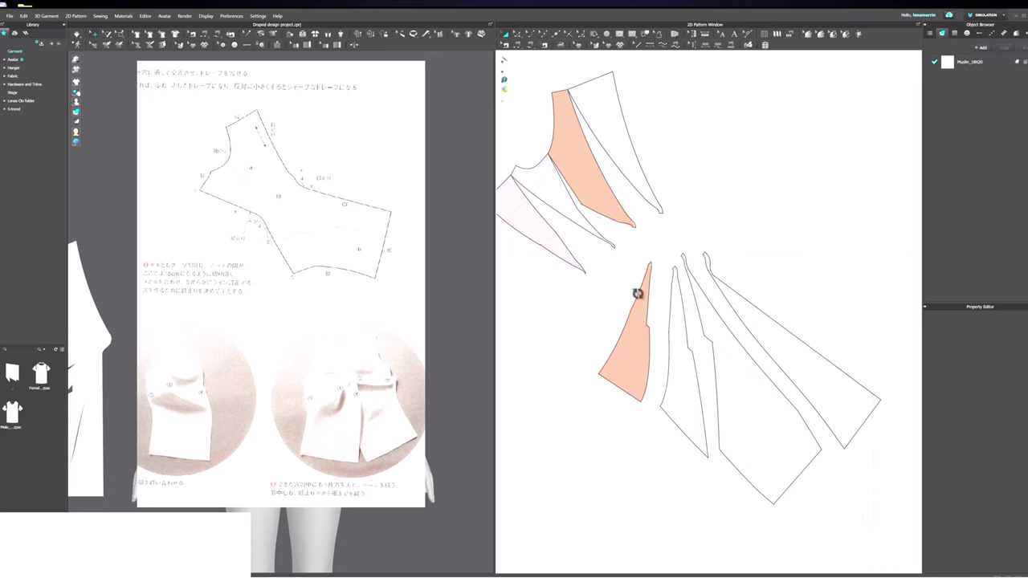
Step: Select all lower-bodice sections together, rotate them counterclockwise and shift them beneath the upper sections
left_click_drag(594, 248, 693, 317)
scroll(609, 307, "down", 2)
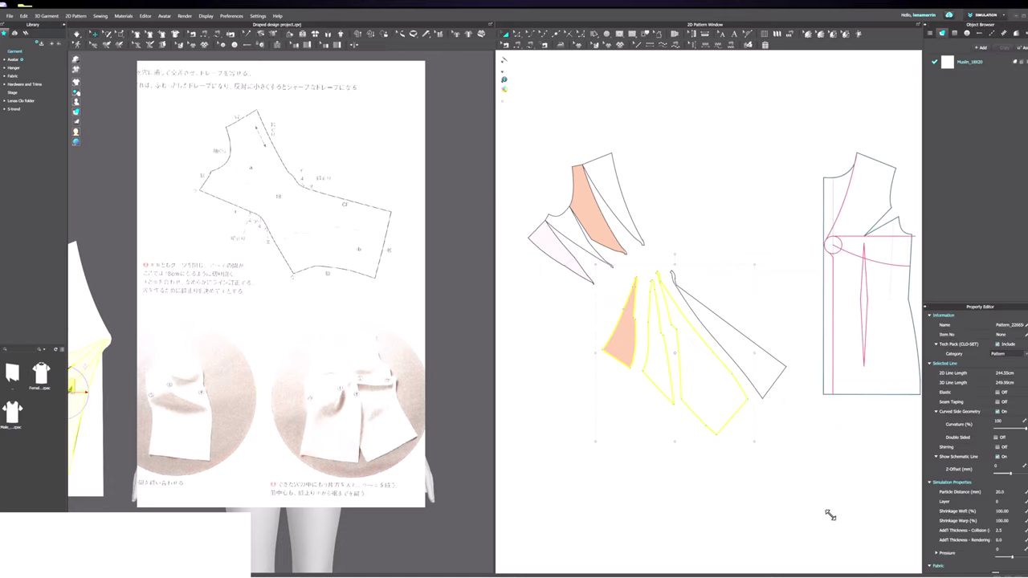
left_click_drag(828, 514, 571, 244)
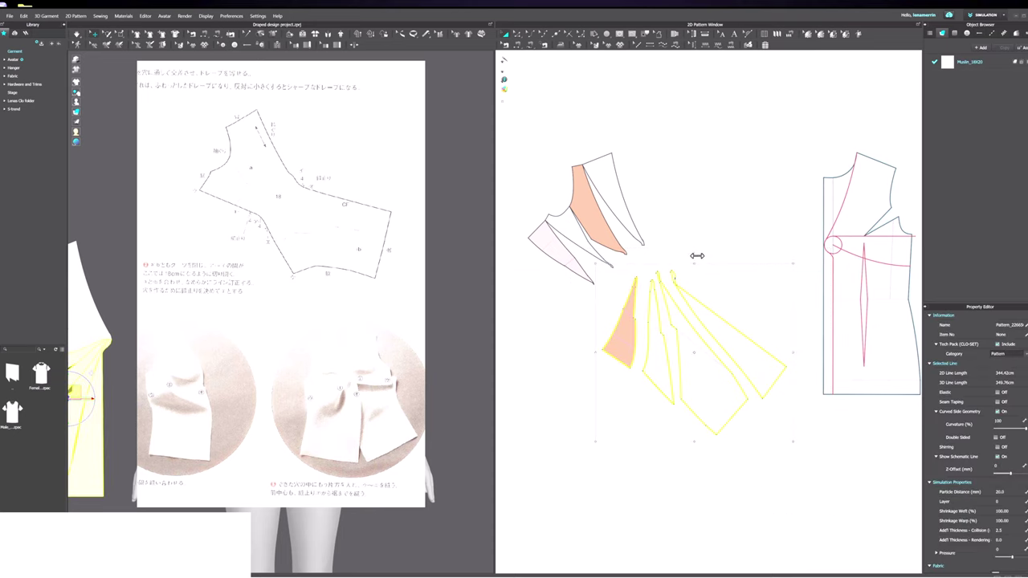
left_click_drag(695, 255, 660, 265)
left_click_drag(701, 372, 748, 360)
Step: Move the centre-front lower section so its tip sits beside the neckline section's tip at the drape point
scroll(741, 346, "up", 3)
left_click(622, 181)
left_click(666, 236)
left_click_drag(665, 236, 643, 223)
scroll(304, 191, "up", 5)
scroll(321, 165, "up", 3)
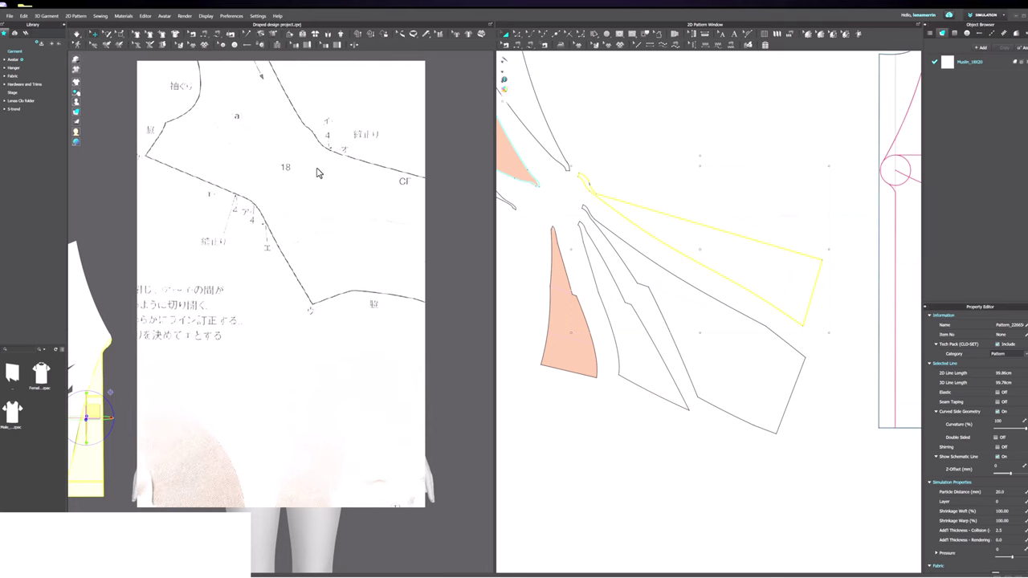
scroll(638, 236, "up", 4)
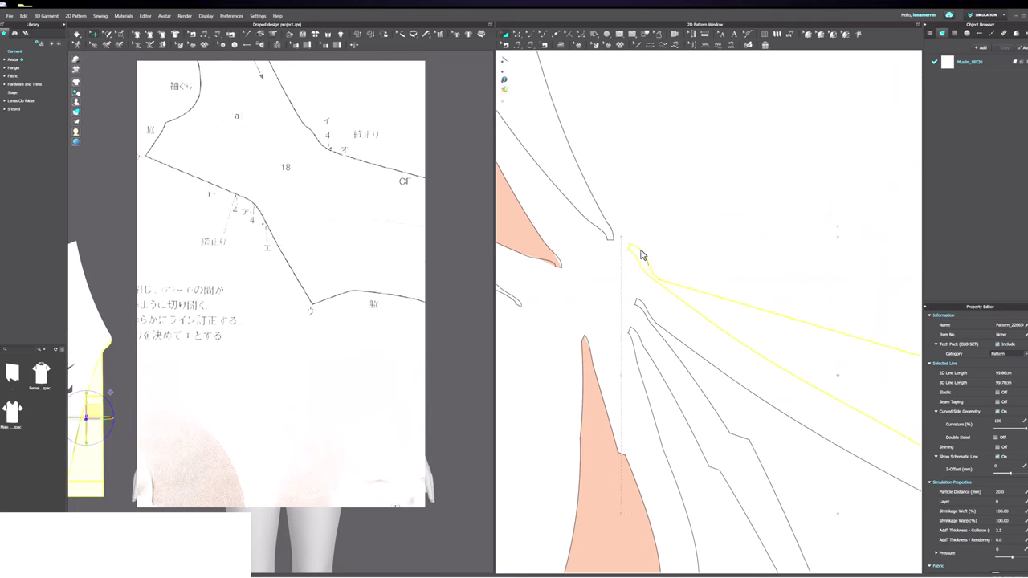
mouse_move(642, 260)
left_mouse_down()
mouse_move(615, 257)
mouse_move(619, 249)
mouse_move(633, 260)
left_mouse_up()
Step: Move the wide lower section so its hem corner meets the centre-front section's hem corner
scroll(590, 218, "down", 4)
scroll(590, 221, "down", 2)
scroll(591, 228, "up", 3)
scroll(721, 345, "up", 3)
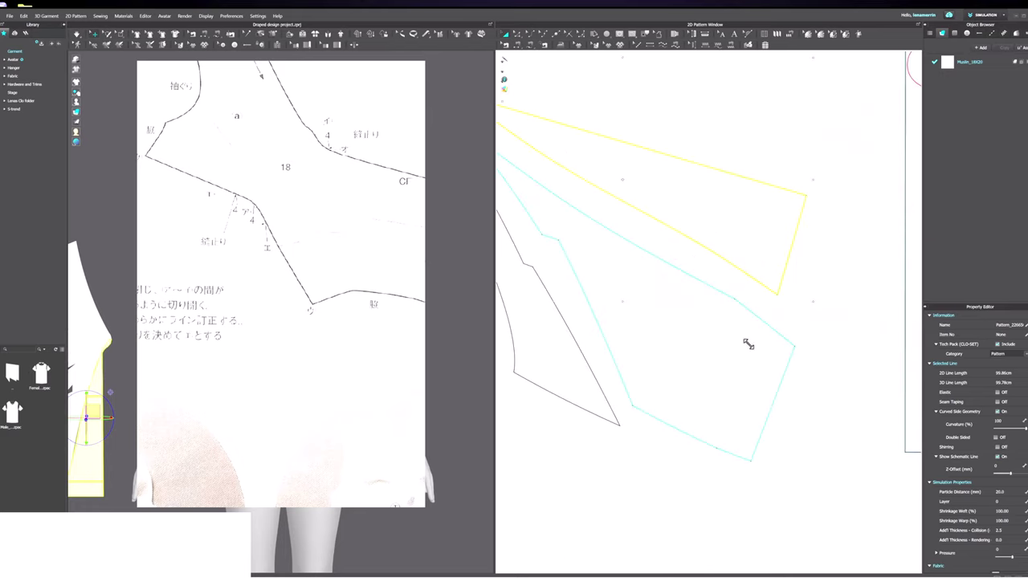
left_click_drag(788, 359, 773, 303)
scroll(773, 304, "up", 6)
left_click_drag(804, 266, 789, 255)
Step: Move the adjacent lower section so its hem corner meets the wide section's hem corner
left_click(526, 89)
scroll(884, 272, "up", 3)
scroll(721, 285, "down", 3)
scroll(719, 279, "down", 3)
left_click_drag(622, 326, 666, 298)
scroll(620, 297, "up", 5)
scroll(679, 307, "down", 5)
scroll(643, 282, "up", 5)
scroll(666, 298, "up", 2)
scroll(670, 310, "down", 5)
Step: Rotate and arrange the remaining lower sections so they fan out from their shared hem corners
left_click(505, 89)
left_click(734, 278)
left_click(687, 283, "shift")
left_click(656, 291, "shift")
left_click_drag(726, 156, 594, 221)
left_click(758, 332, "shift")
left_click(626, 298)
left_click(763, 198)
scroll(764, 199, "down", 3)
middle_click_drag(766, 156, 747, 226)
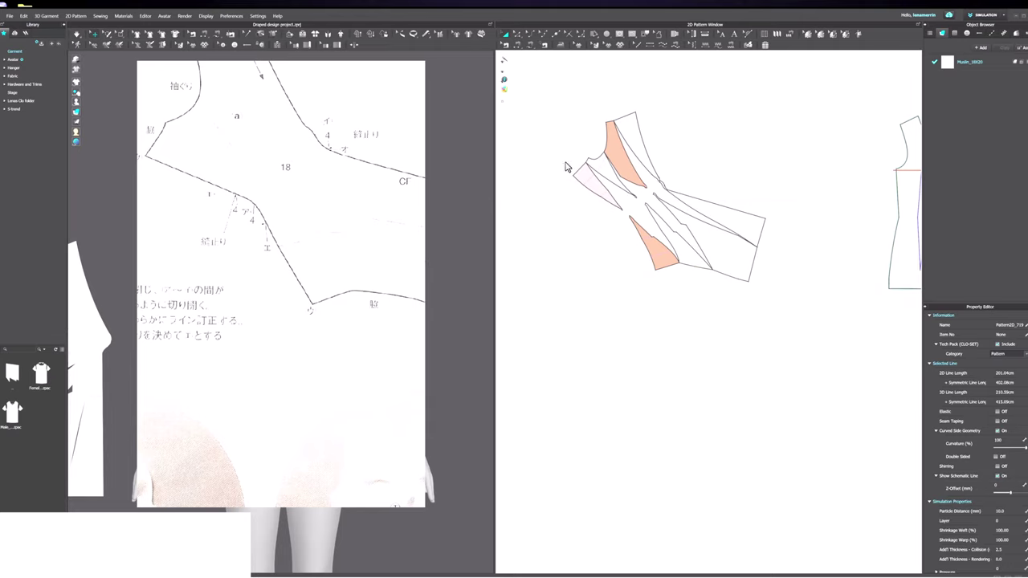
Step: Draw a rectangular pattern about 103 by 94 cm enclosing all the spread bodice sections
key("s")
left_click_drag(528, 73, 800, 321)
left_click(531, 90)
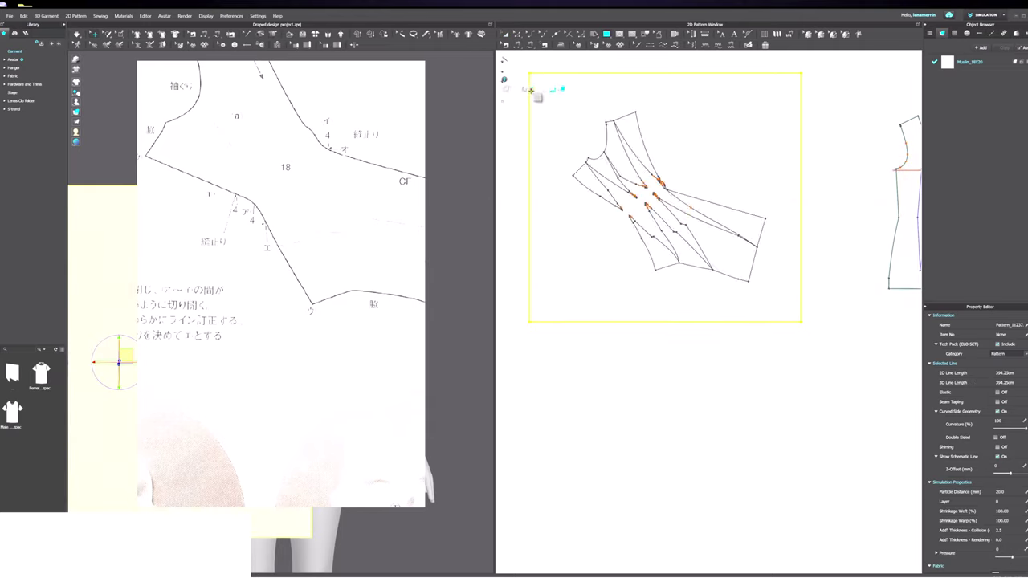
left_click(516, 89)
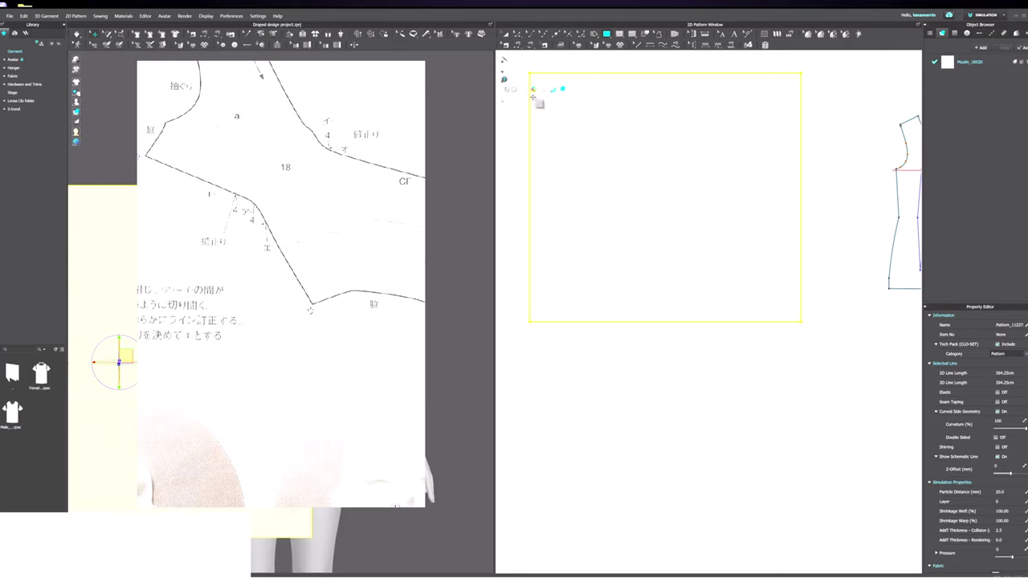
Step: Trace the outer contour of the spread bodice sections as a closed internal line inside the rectangle
scroll(587, 98, "up", 1)
scroll(591, 149, "up", 1)
key("f")
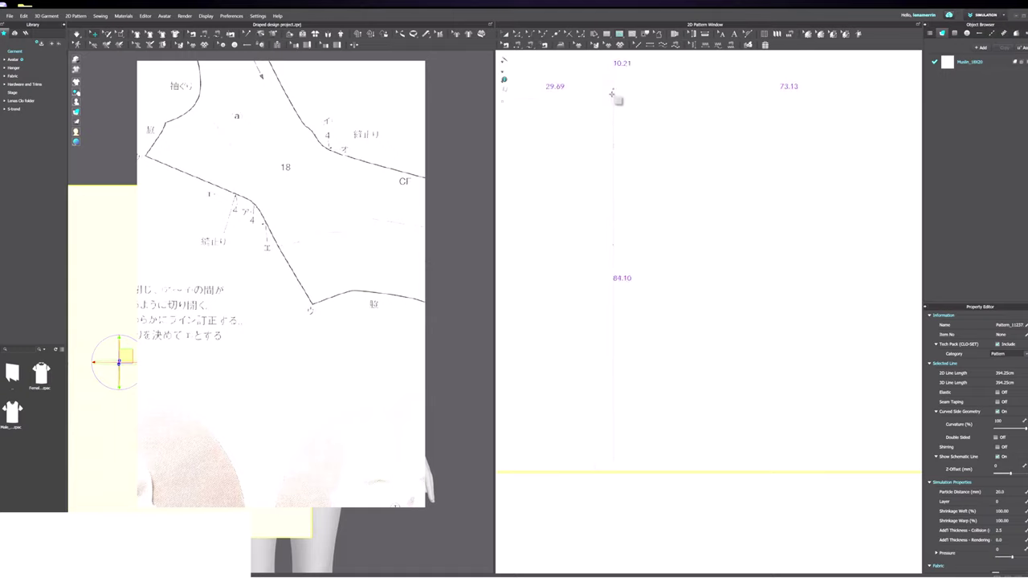
scroll(610, 96, "up", 2)
left_click(608, 148)
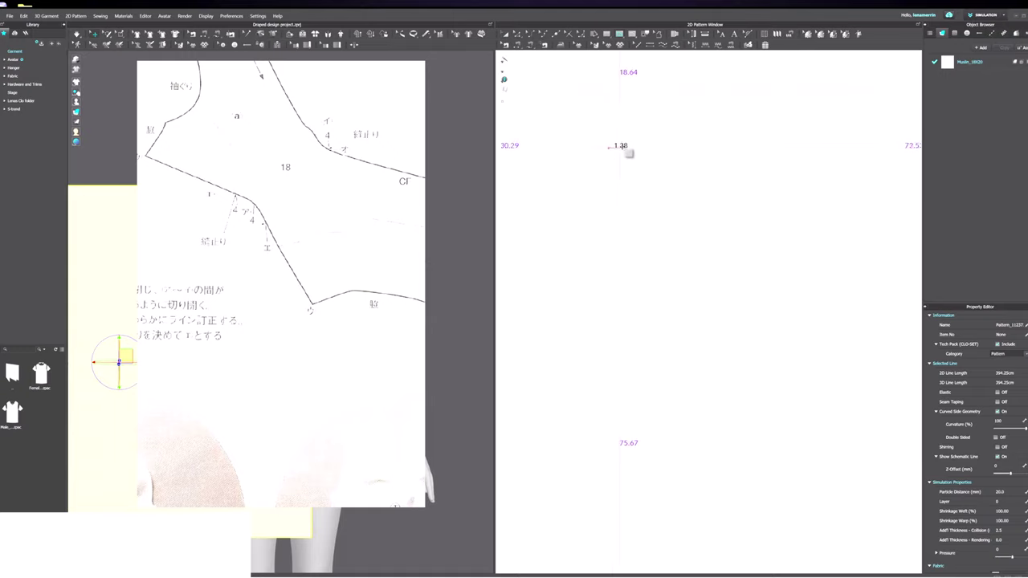
scroll(703, 126, "down", 2)
left_click(700, 119)
scroll(705, 252, "up", 2)
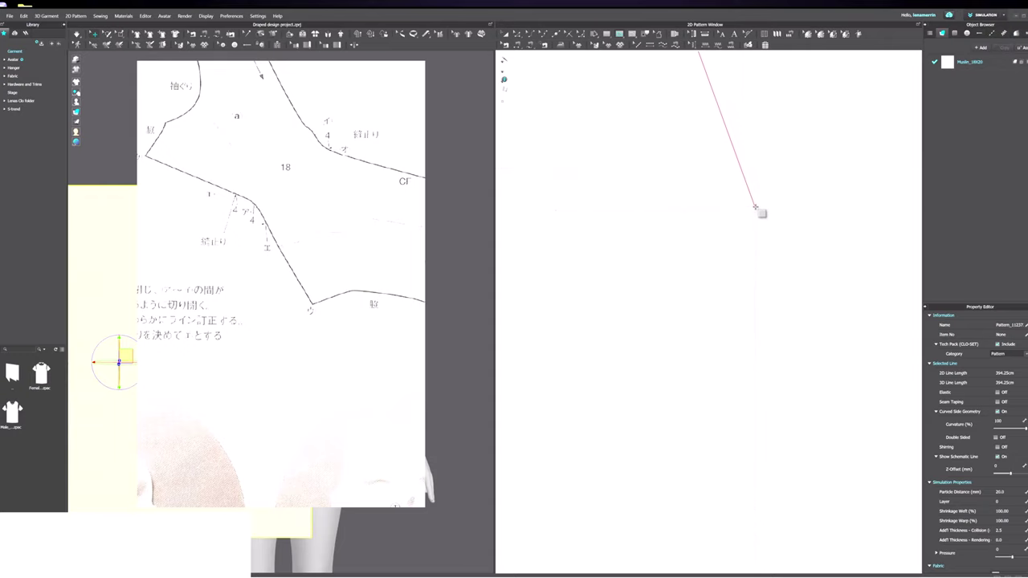
left_click(746, 210)
left_click(703, 244)
left_click(826, 280)
left_click(846, 296)
left_click(691, 252)
left_click(637, 270)
left_click(601, 179)
left_click(592, 171)
double_click(540, 136)
Step: Try to reshape the traced neckline where it meets the centre front at the drape point
scroll(649, 165, "up", 3)
left_click(624, 152)
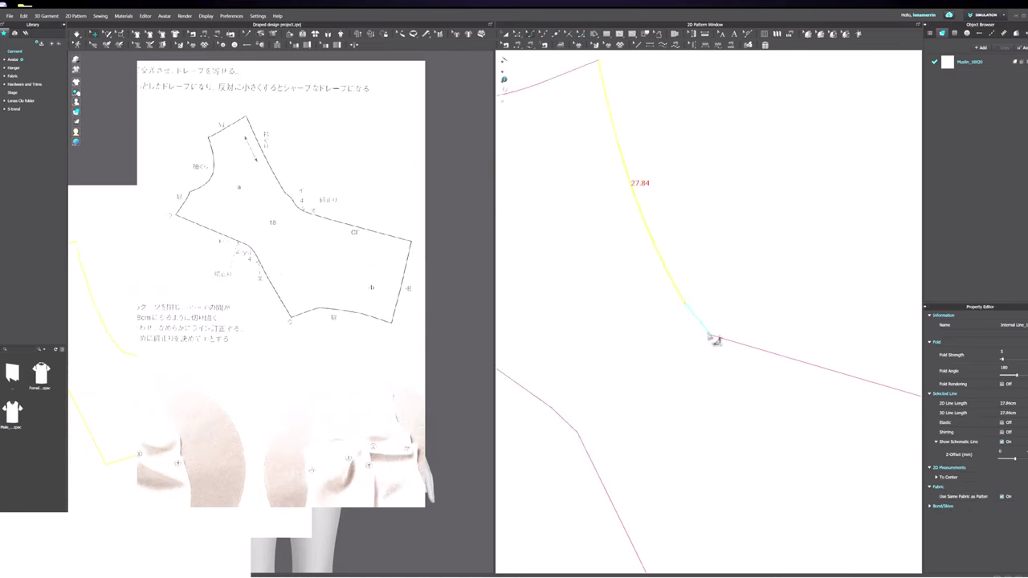
scroll(710, 337, "down", 2)
scroll(686, 259, "up", 4)
mouse_move(691, 281)
left_mouse_down()
mouse_move(720, 283)
mouse_move(688, 268)
left_mouse_up()
key("ctrl+z")
key("ctrl+z")
Step: Curve the short outline segments joining the neckline to the centre front at the drape point
scroll(735, 337, "down", 2)
left_click(718, 363)
key("c")
scroll(734, 339, "down", 2)
scroll(733, 366, "up", 4)
scroll(703, 320, "down", 2)
left_click_drag(716, 342, 713, 343)
scroll(682, 333, "down", 7)
scroll(668, 337, "up", 9)
scroll(791, 314, "down", 9)
scroll(753, 381, "up", 8)
scroll(757, 381, "down", 8)
scroll(703, 418, "up", 8)
left_click(782, 342)
Step: Reposition outline points around the drape opening to smooth the traced contour
key("z")
scroll(784, 348, "up", 3)
scroll(788, 341, "down", 4)
scroll(654, 345, "up", 1)
left_click_drag(650, 342, 642, 312)
left_click_drag(740, 326, 709, 343)
scroll(642, 329, "up", 2)
scroll(666, 354, "down", 4)
left_click_drag(636, 342, 640, 339)
scroll(626, 298, "up", 2)
left_click_drag(597, 288, 646, 323)
Step: Undo the last point adjustment and refine the outline's curve points to smooth the contour
scroll(561, 367, "down", 3)
scroll(584, 244, "up", 4)
scroll(562, 265, "up", 2)
key("ctrl+z")
key("z")
scroll(626, 338, "up", 4)
key("v")
left_click_drag(602, 334, 617, 366)
scroll(622, 374, "down", 4)
left_click_drag(648, 307, 657, 294)
scroll(658, 294, "up", 3)
scroll(661, 299, "down", 4)
left_click(517, 35)
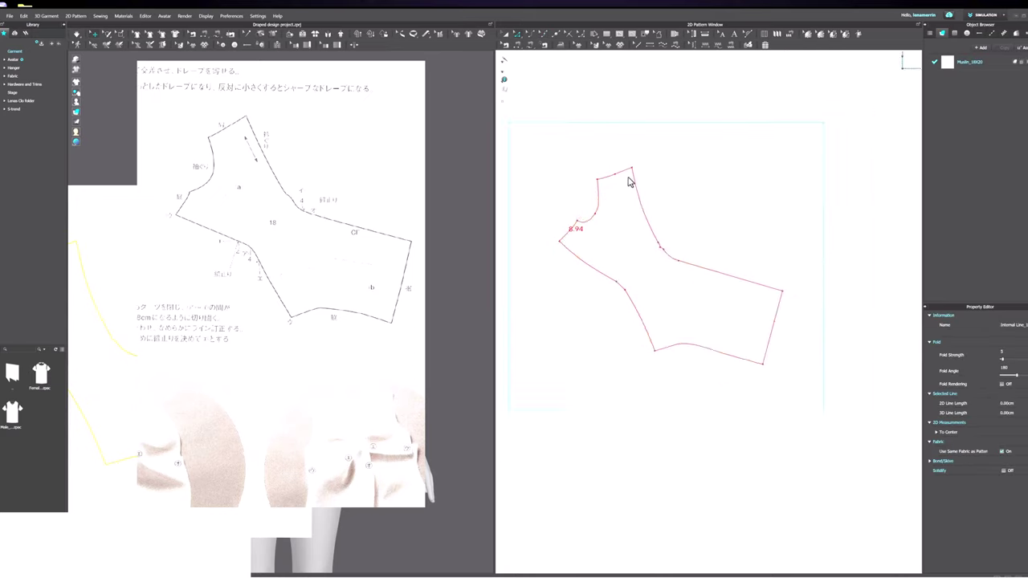
Step: Split the curved centre-front segment just below the drape point, setting the first line to 4 cm as in the reference diagram
scroll(683, 195, "down", 2)
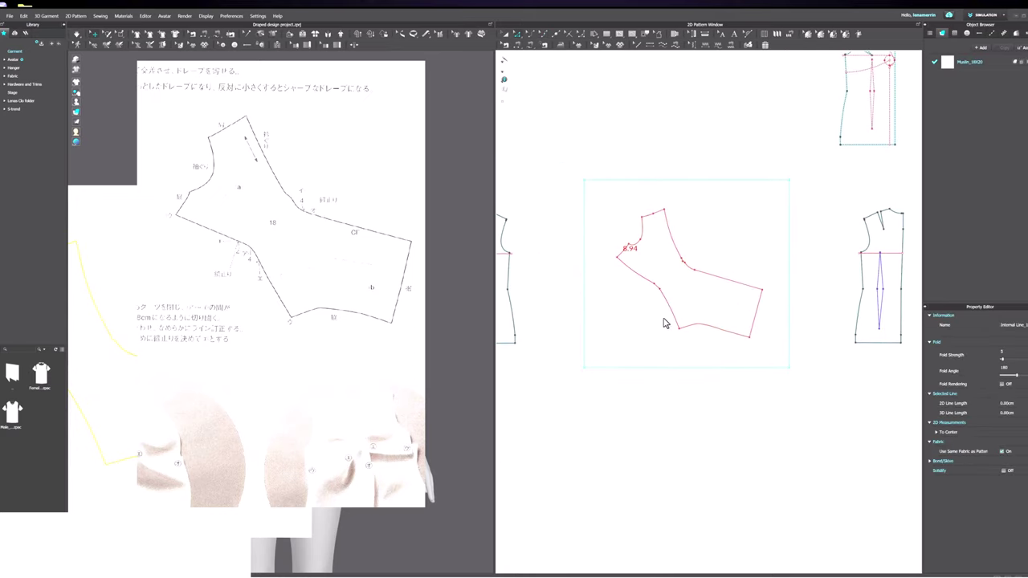
scroll(293, 206, "up", 3)
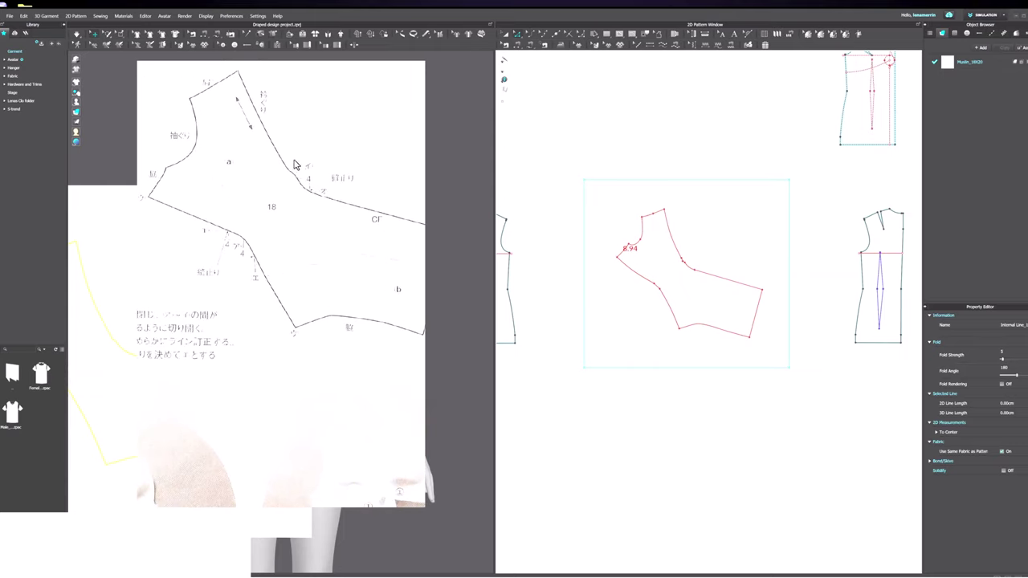
scroll(294, 156, "up", 1)
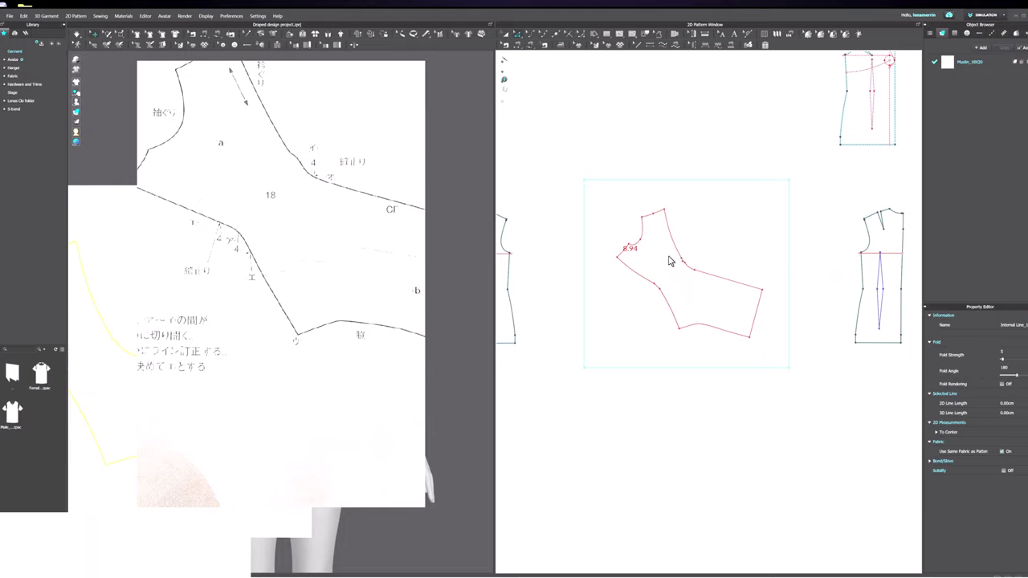
scroll(689, 262, "up", 5)
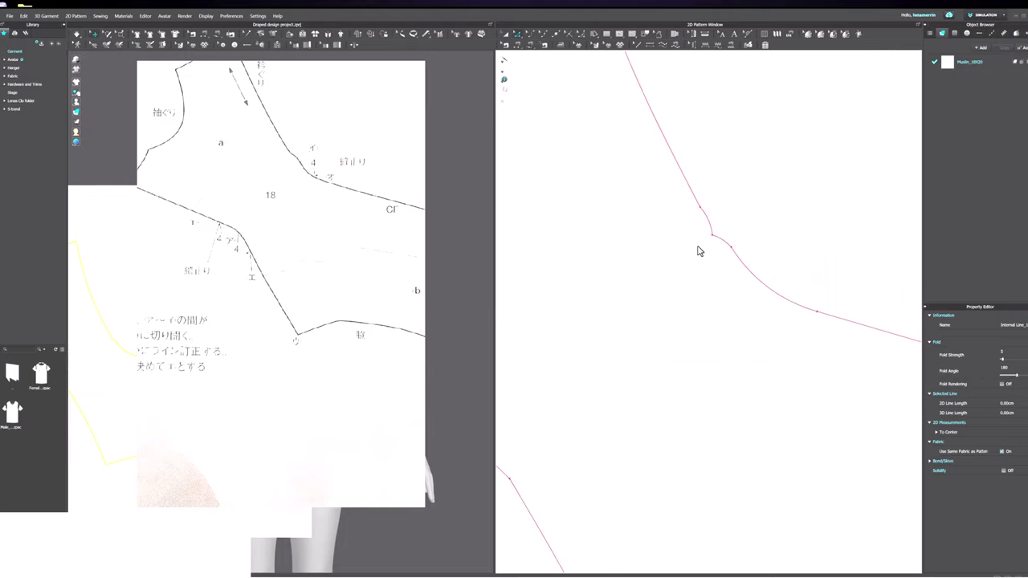
scroll(709, 239, "up", 2)
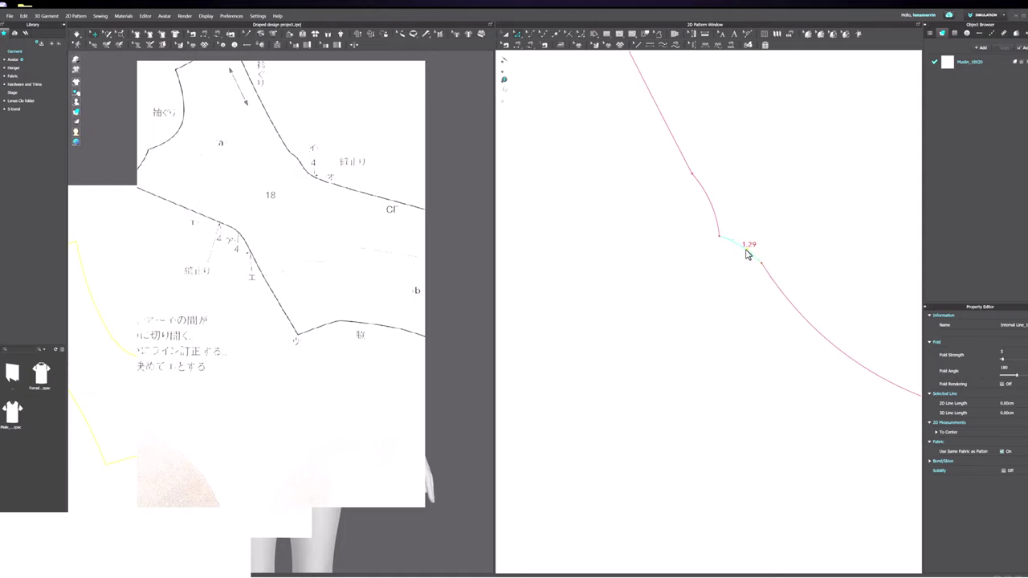
left_click(770, 280)
right_click(772, 280)
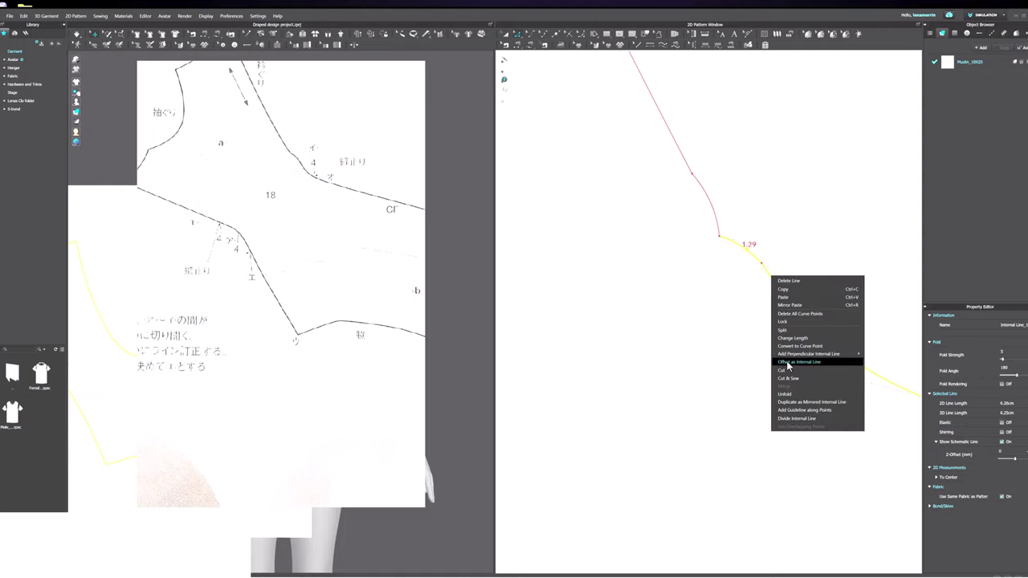
left_click(785, 331)
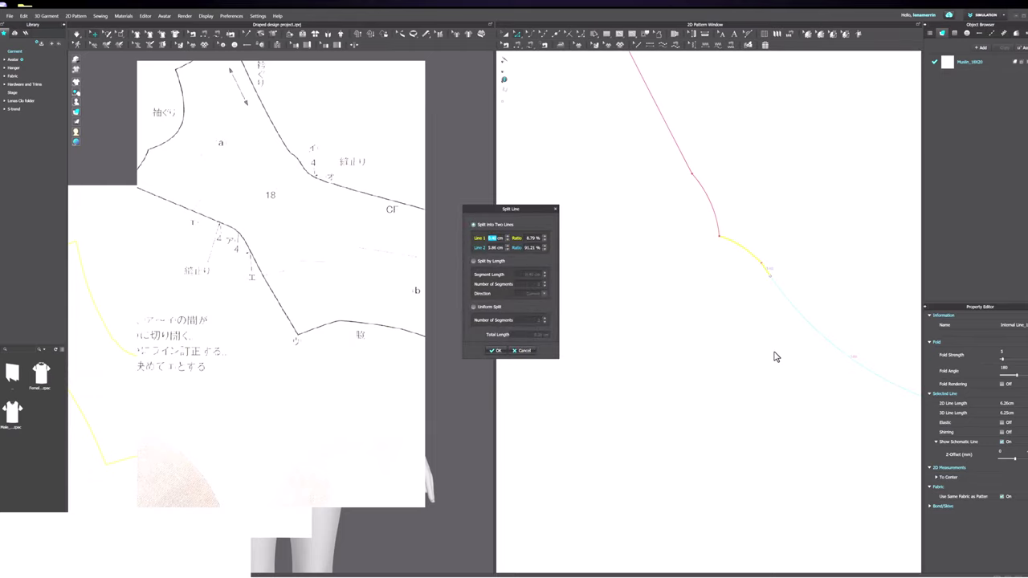
type("4")
left_click(494, 351)
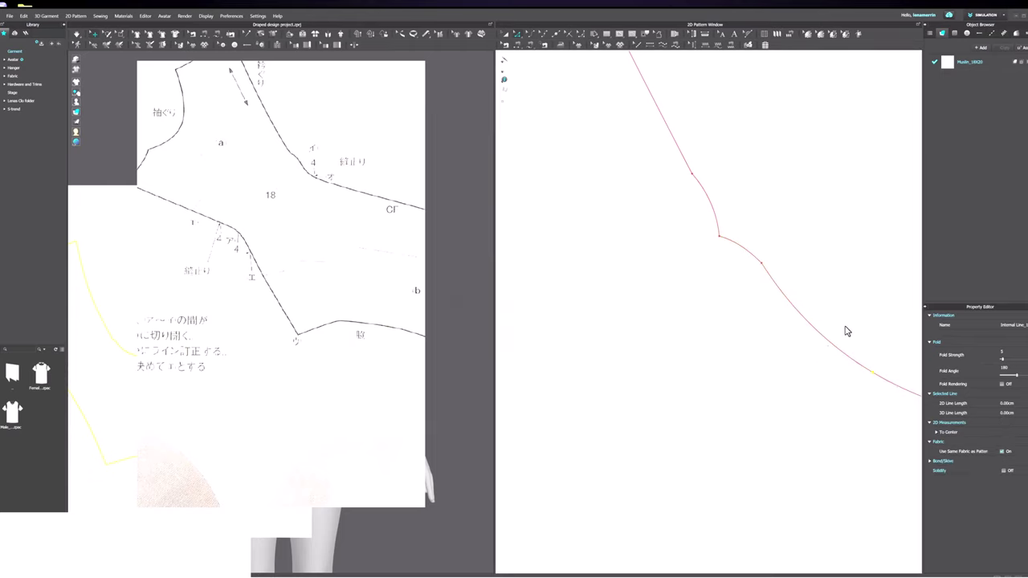
Step: Add a notch at the split point on the centre-front curve below the drape point
left_click(874, 374)
scroll(808, 381, "down", 2)
scroll(809, 381, "down", 3)
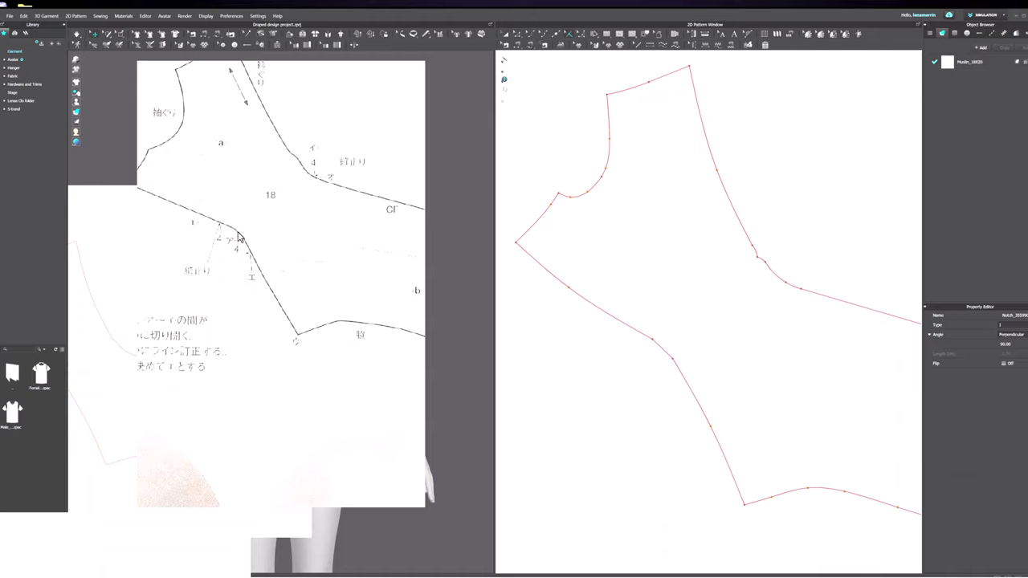
Step: Split the short segment at the side drape point into two equal halves with a uniform split
right_click(664, 351)
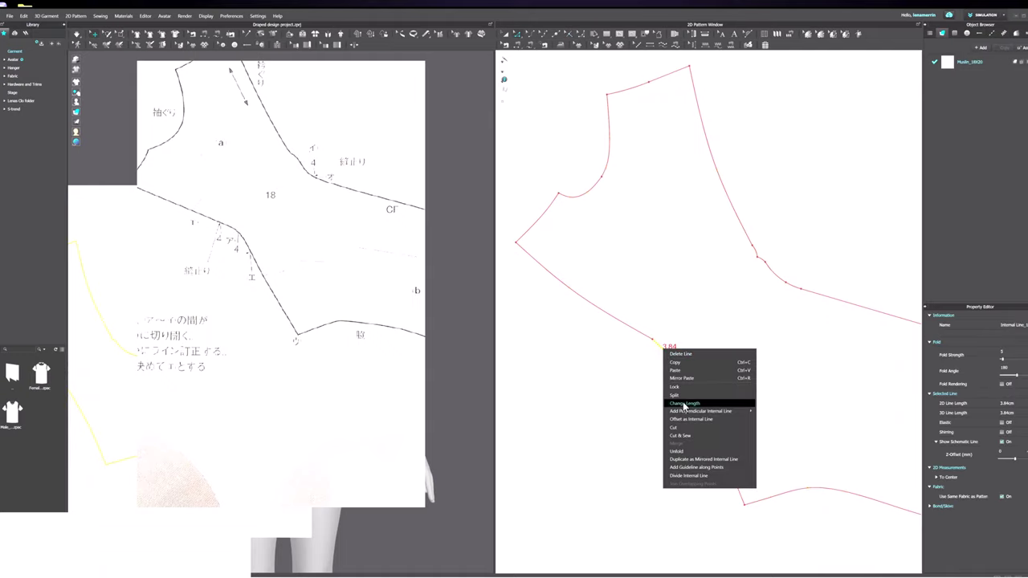
left_click(678, 395)
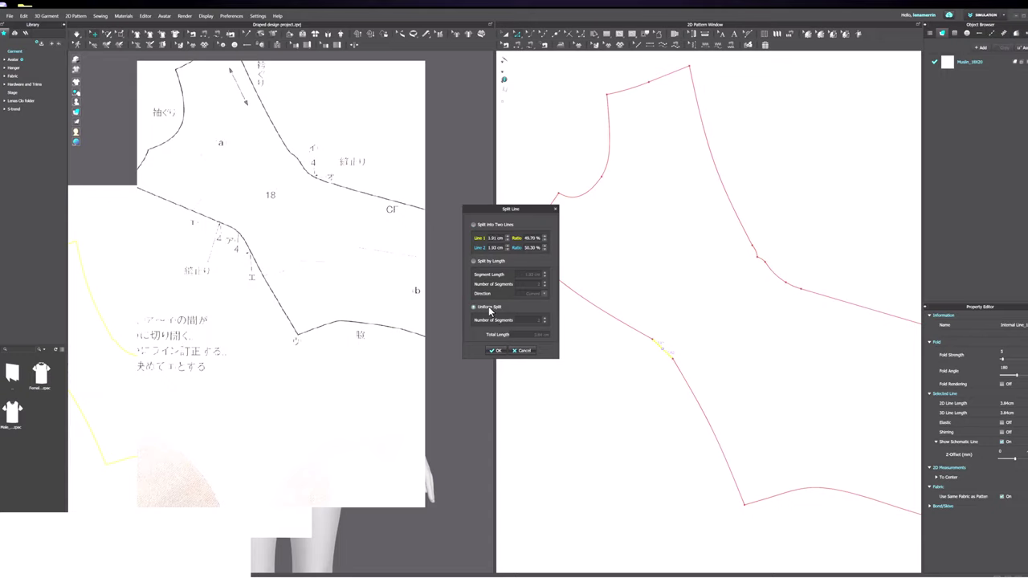
left_click(496, 350)
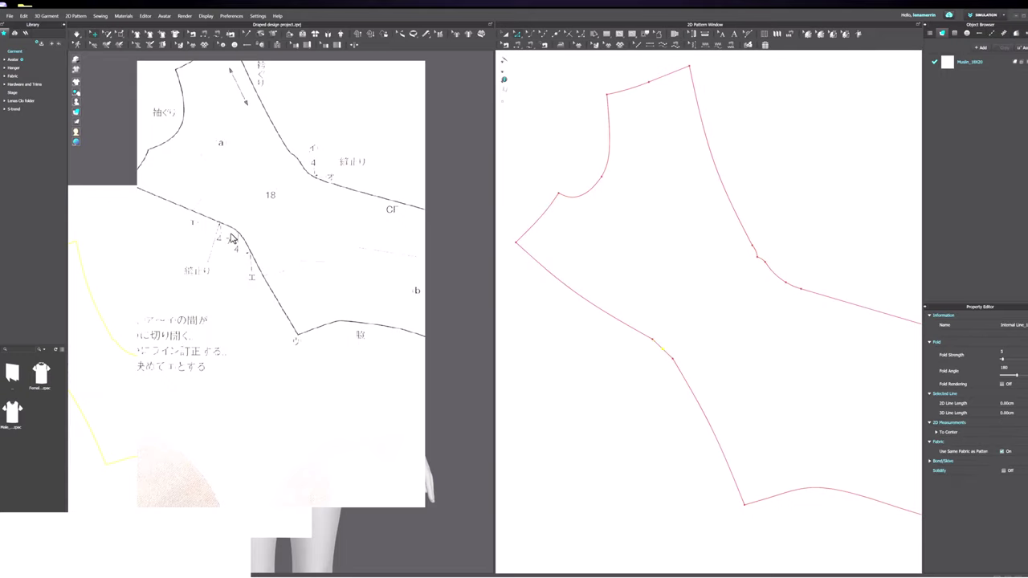
scroll(625, 393, "up", 3)
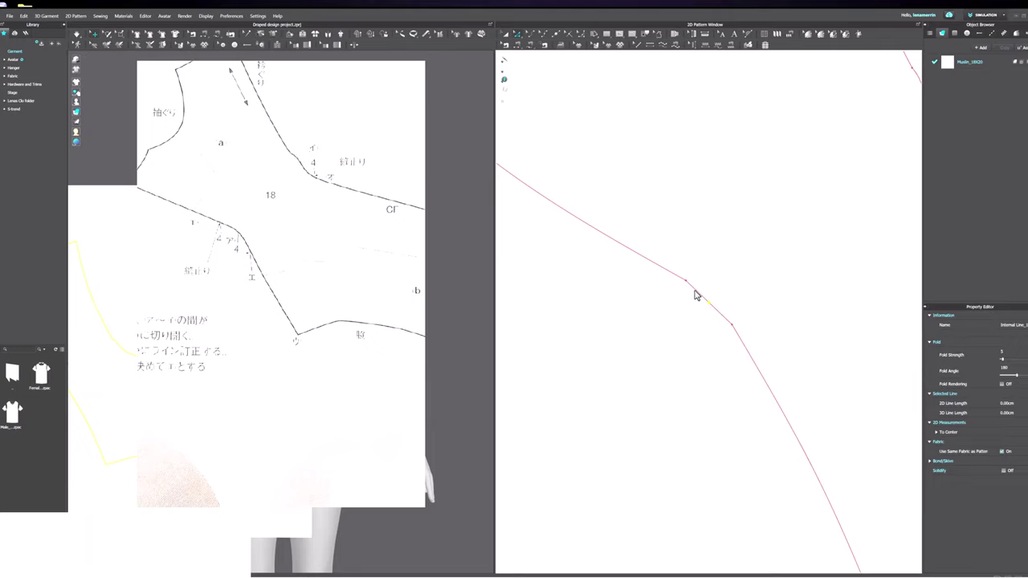
Step: Split the edge above the side drape midpoint, placing the new point 4 cm from the midpoint
left_click(697, 296)
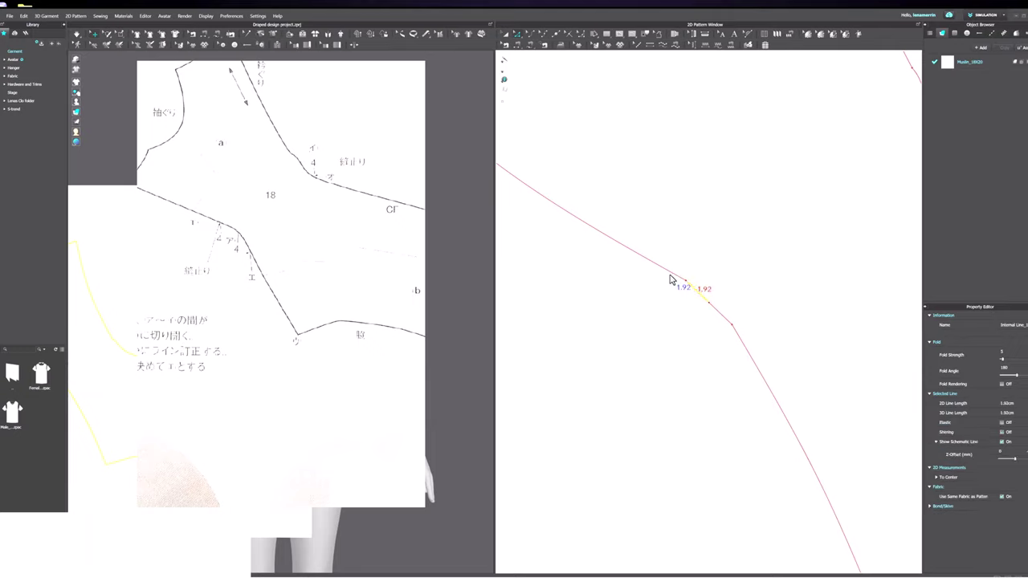
right_click(672, 278)
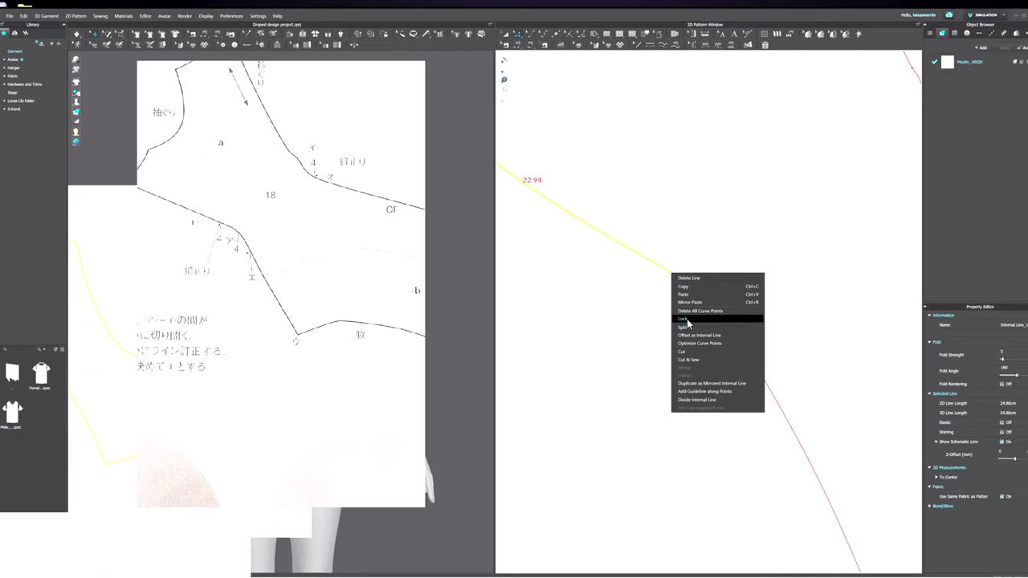
left_click(686, 326)
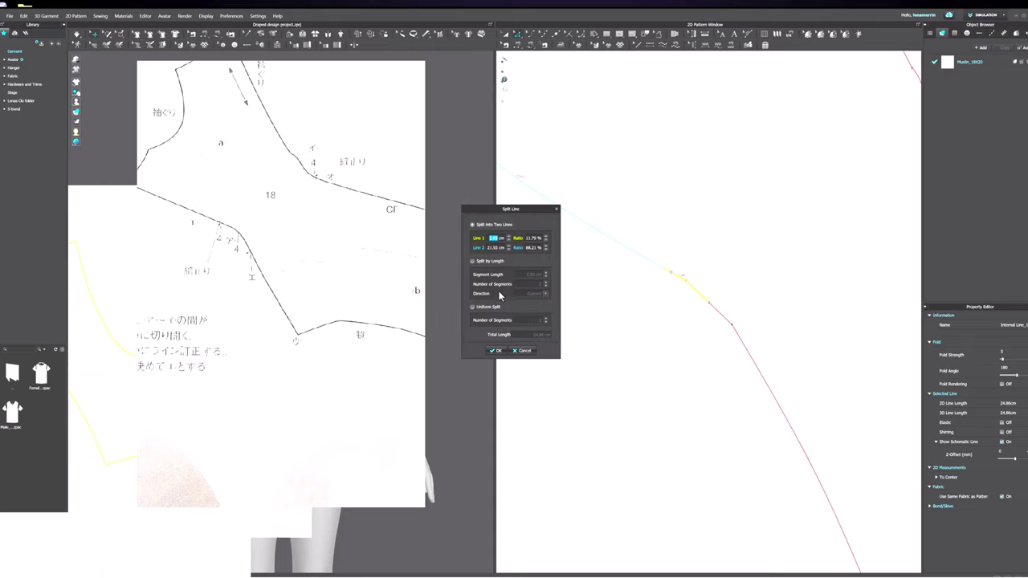
left_click(495, 350)
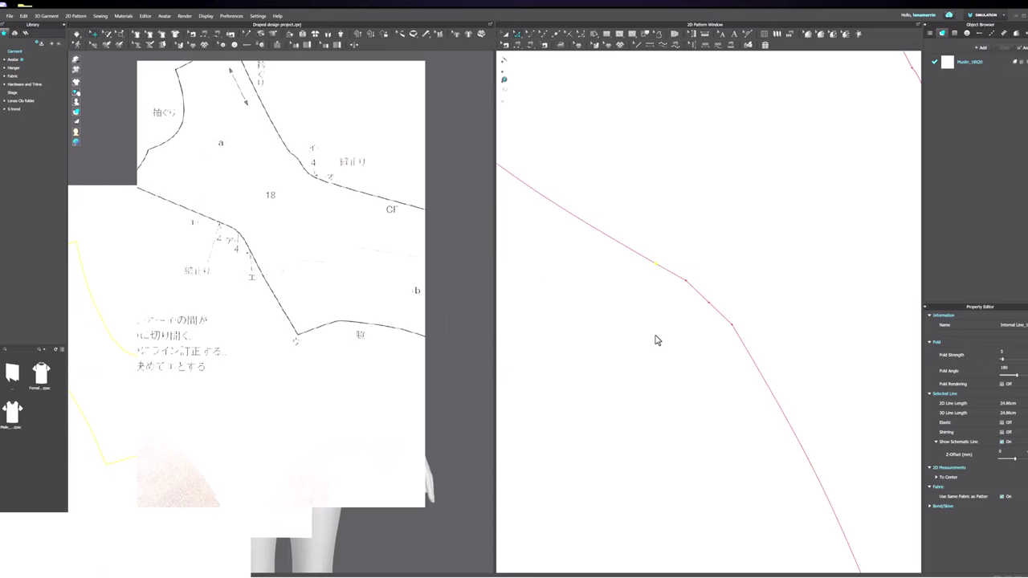
Step: Split the edge below the side drape midpoint, setting the line from the midpoint to 4 cm
left_click(723, 321)
left_click(739, 340, "shift")
right_click(739, 341)
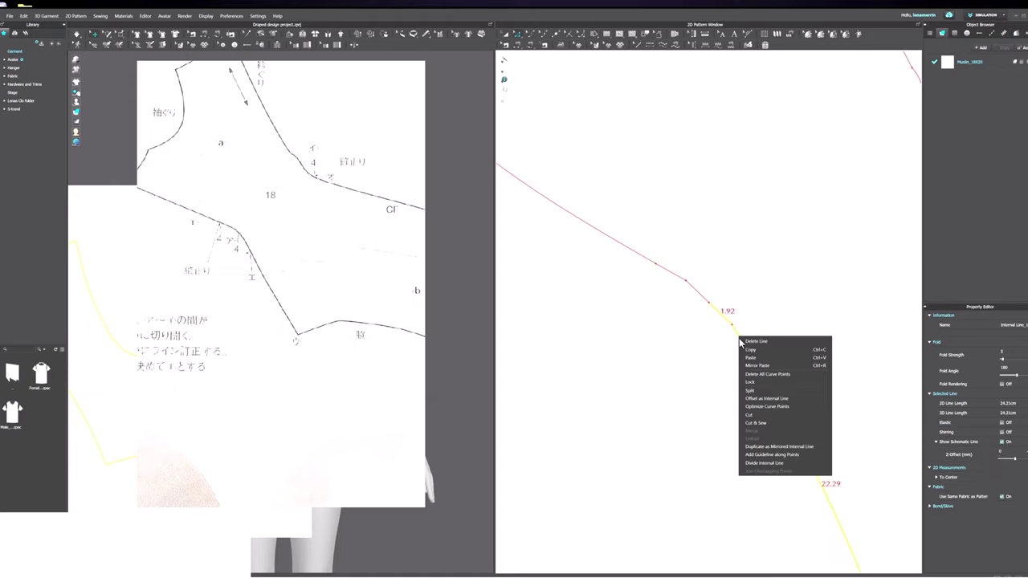
left_click(750, 390)
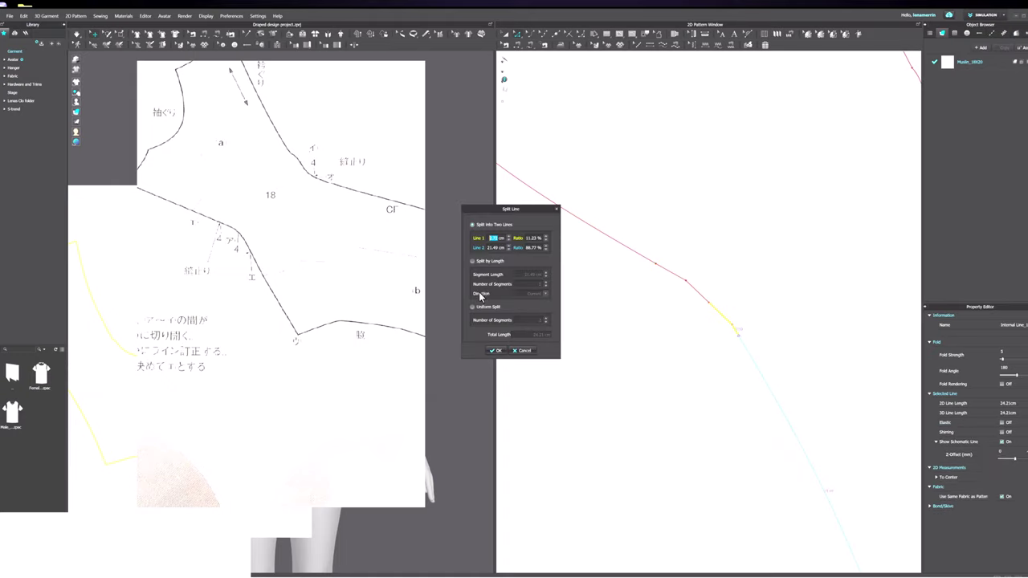
left_click(496, 350)
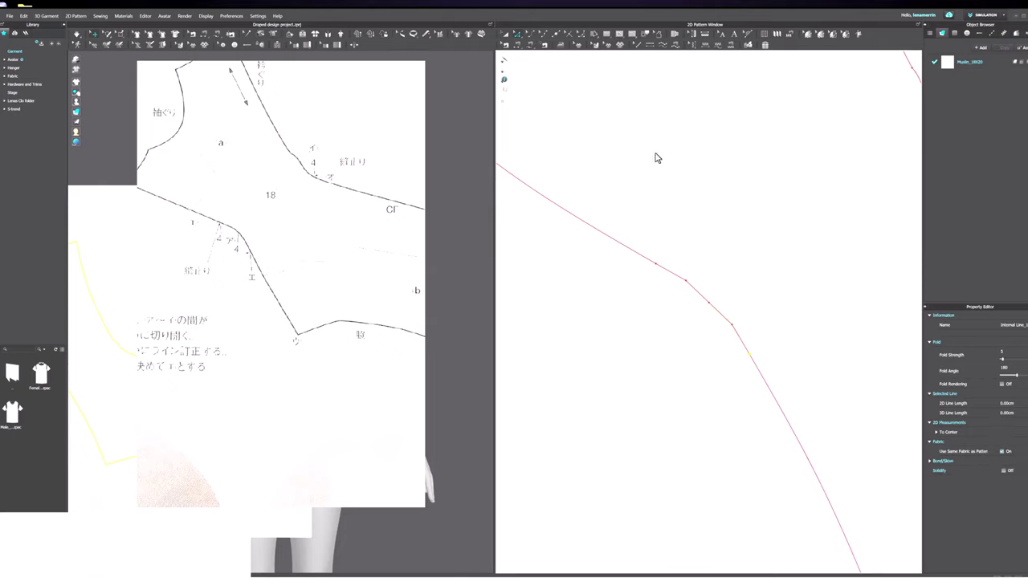
Step: Add notches at the stitching-stop points around the side drape point
left_click(570, 33)
left_click(669, 272)
scroll(666, 310, "down", 5)
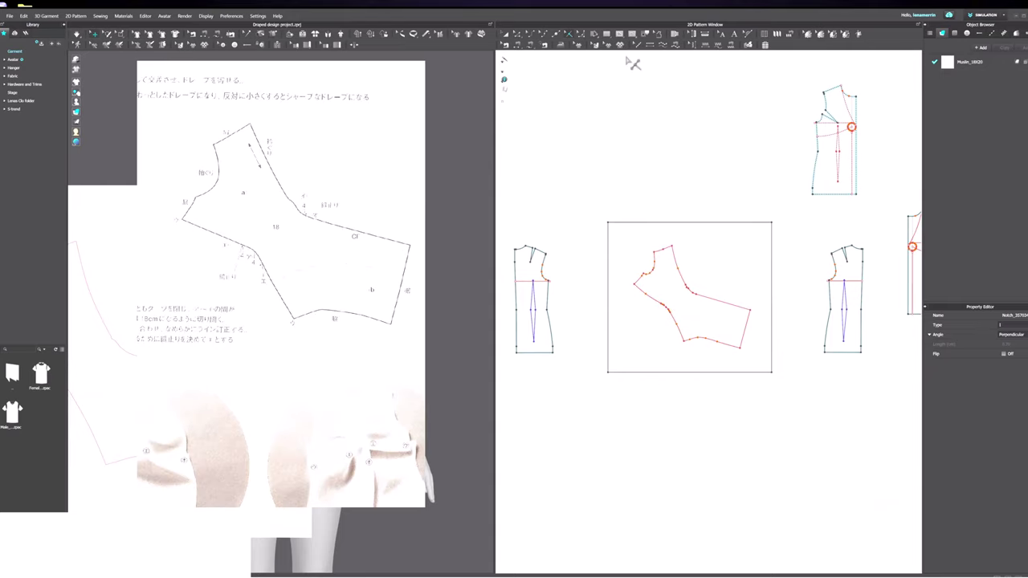
Step: Clone the complete traced draped outline as a pattern and place the copy below the tracing sheet
left_click(505, 35)
left_click(665, 269)
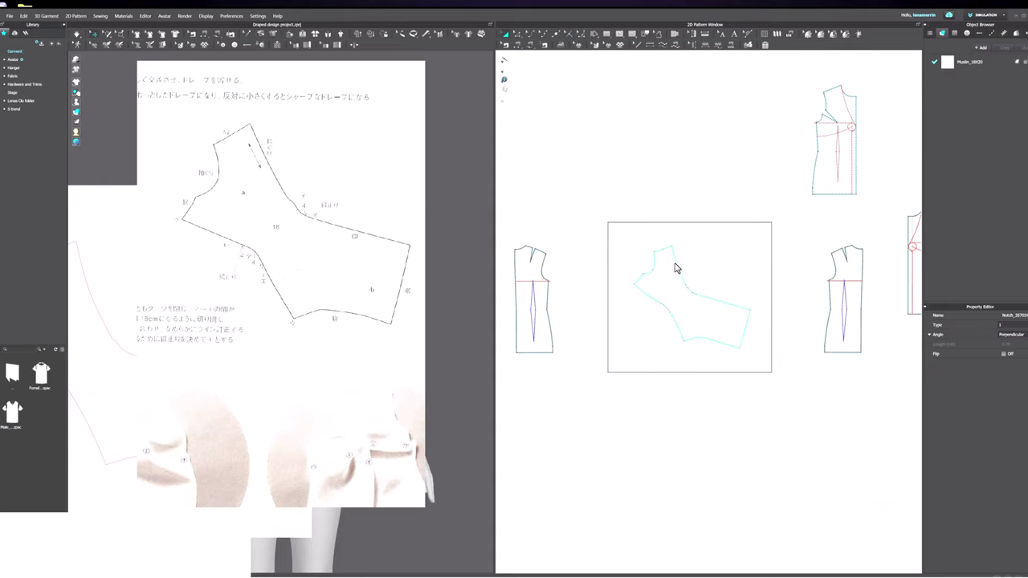
left_click(676, 267)
right_click(677, 266)
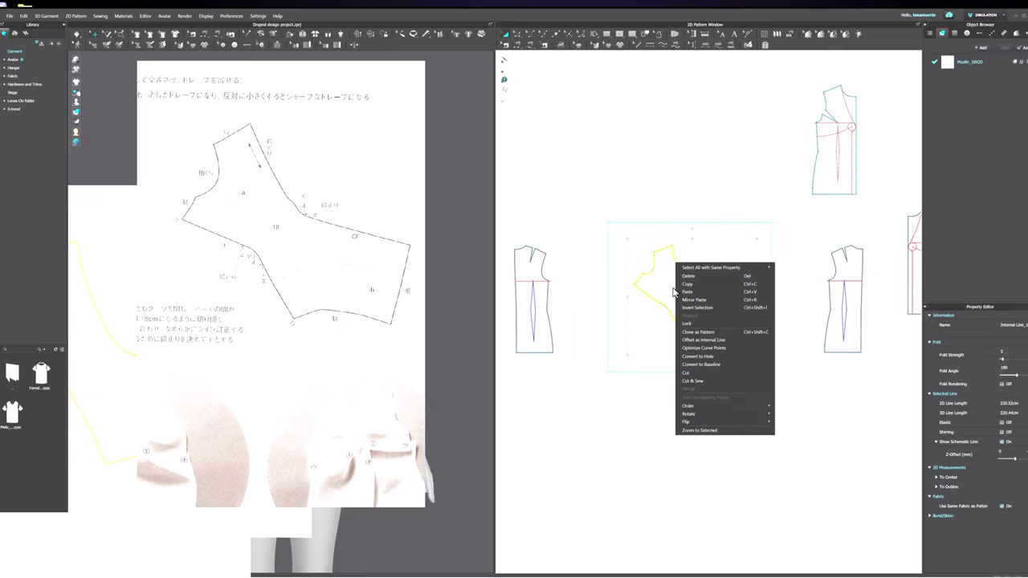
left_click(697, 332)
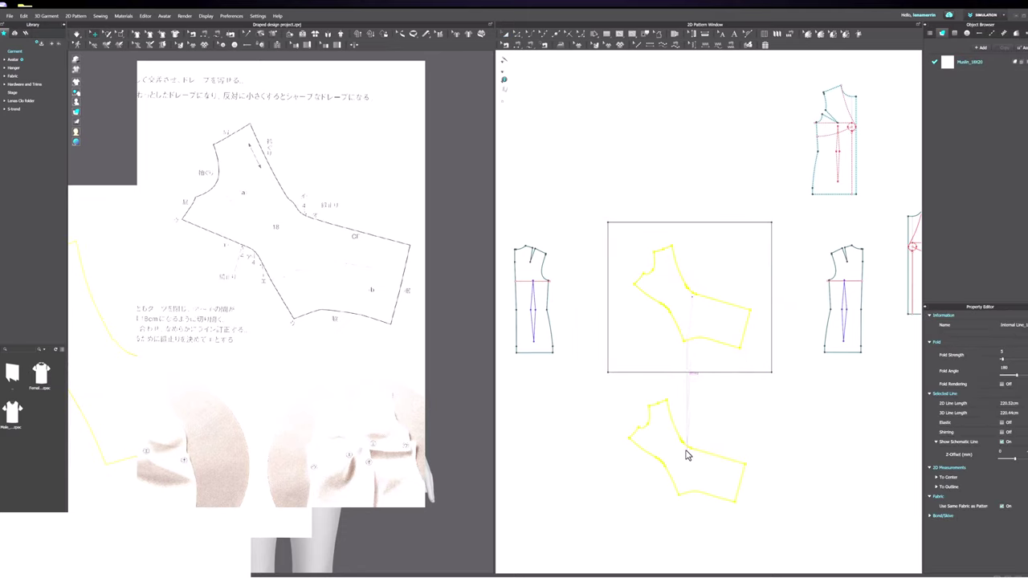
left_click(684, 452)
Step: Move the tracing sheet and the slashed bodice sections aside, keeping them separate from the working patterns
scroll(655, 479, "up", 2)
scroll(654, 479, "up", 1)
scroll(683, 299, "down", 3)
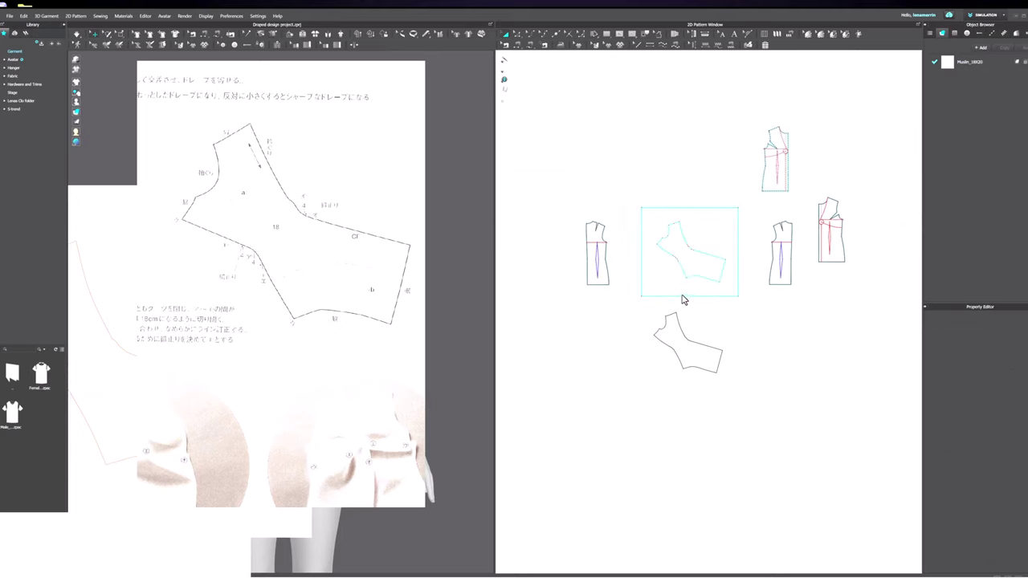
left_click(717, 280)
left_click_drag(718, 289, 878, 381)
left_click(879, 280)
left_click_drag(862, 330, 876, 102)
left_click(874, 67)
Step: Deactivate the tracing sheet and the slashed bodice sections, pattern only
right_click(878, 105)
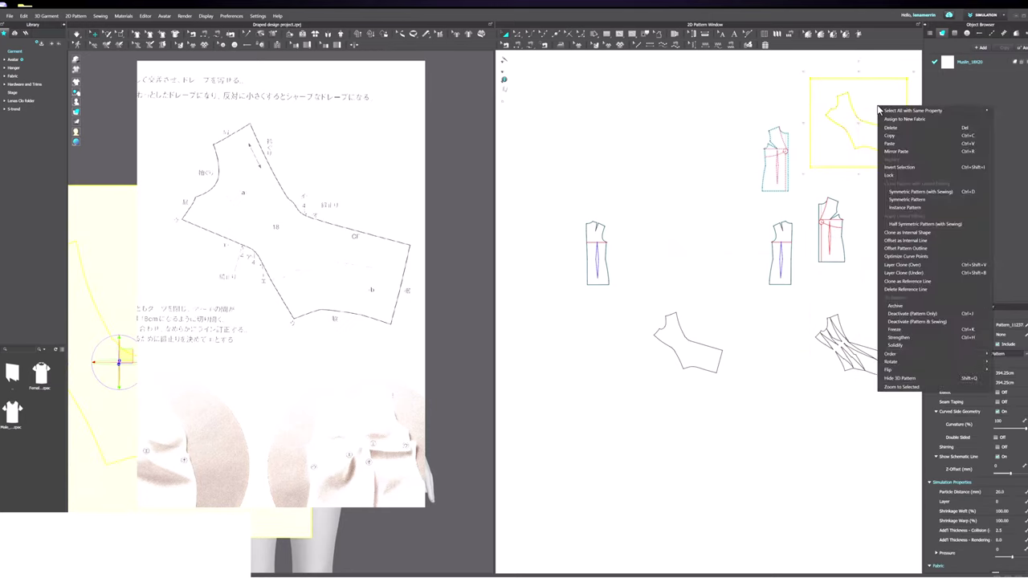
left_click(891, 313)
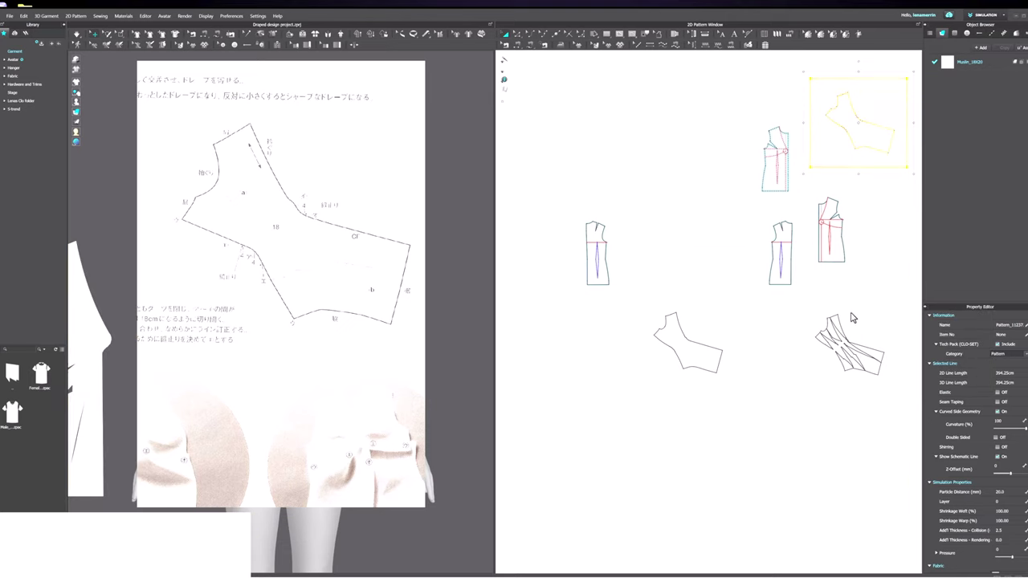
left_click(852, 370)
right_click(877, 371)
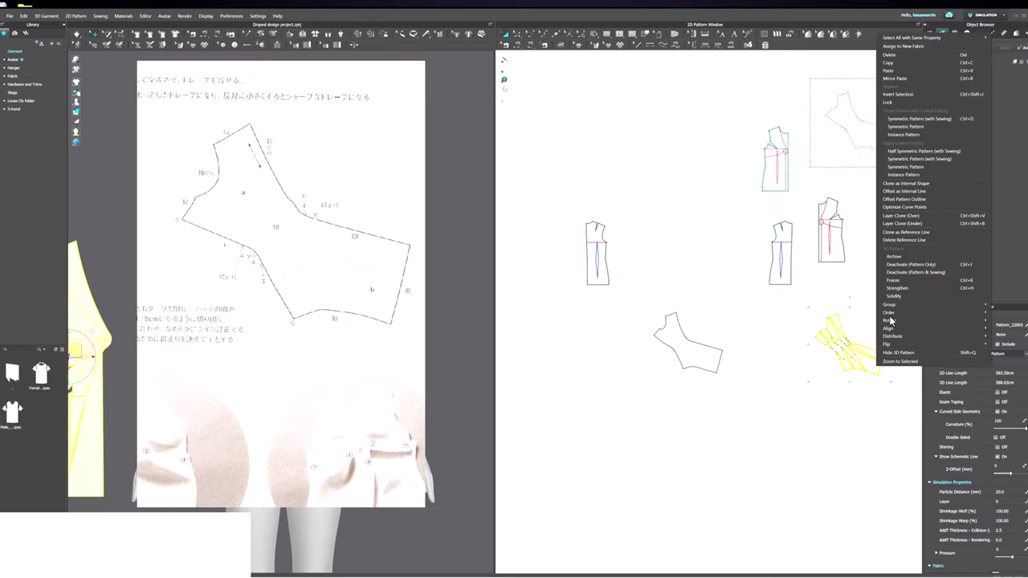
left_click(899, 260)
Step: Place the new draped pattern next to the back piece and delete the old front copy
left_click_drag(701, 347, 661, 259)
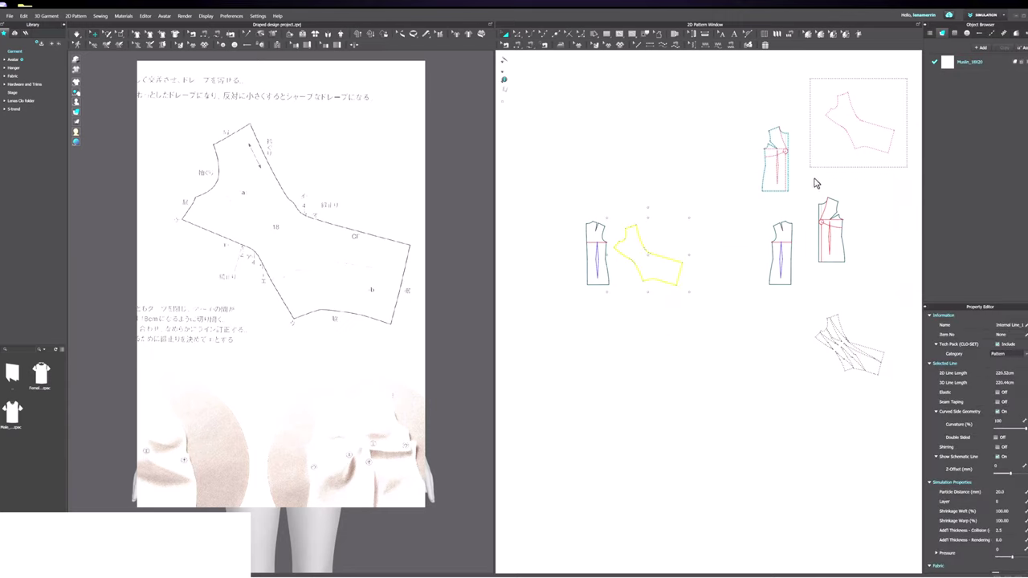
left_click(855, 286)
left_click(867, 300)
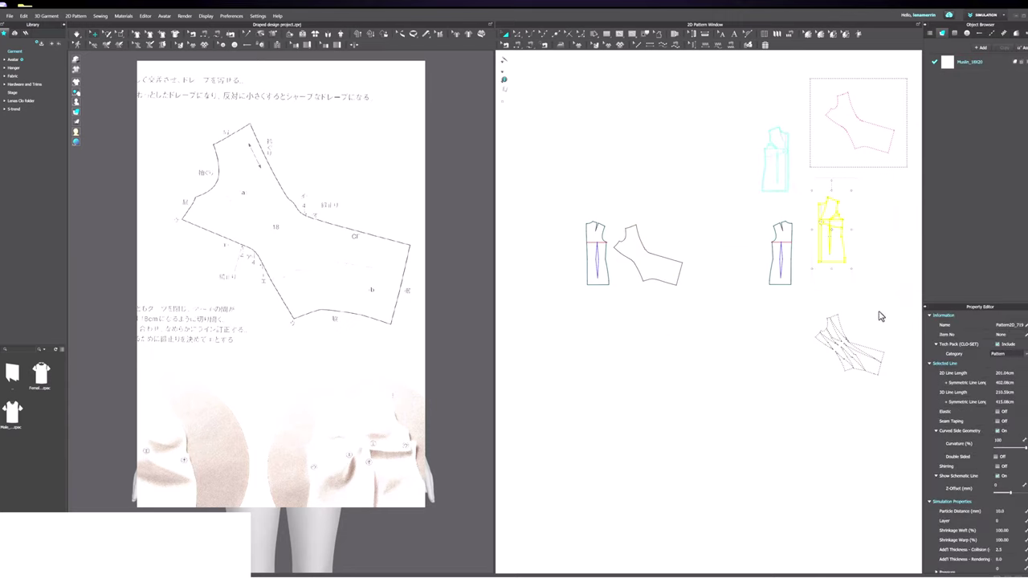
key("Delete")
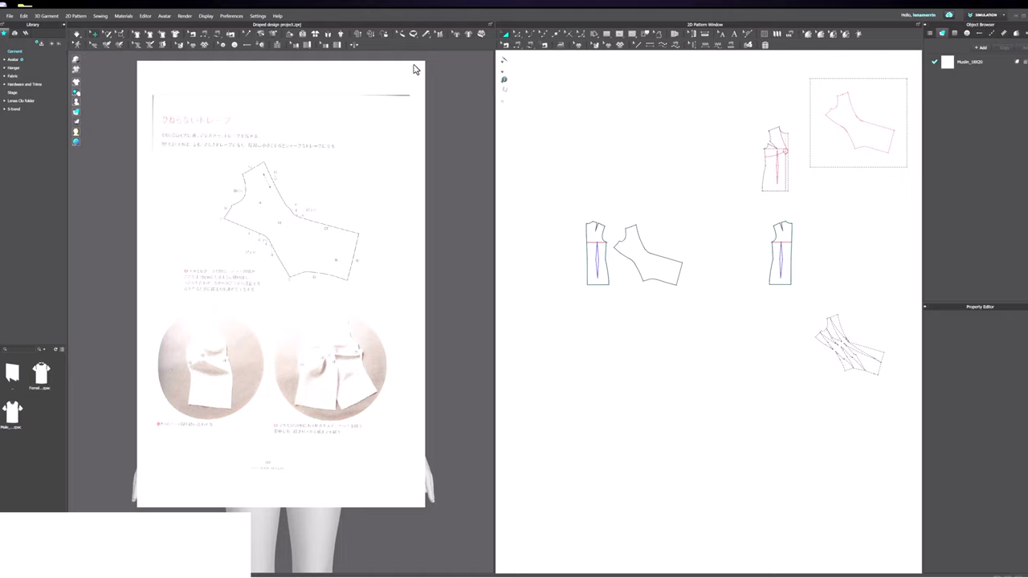
Step: Move the reference image out of the way to uncover the avatar
left_click_drag(403, 81, 204, 447)
scroll(304, 296, "down", 1)
scroll(301, 302, "up", 2)
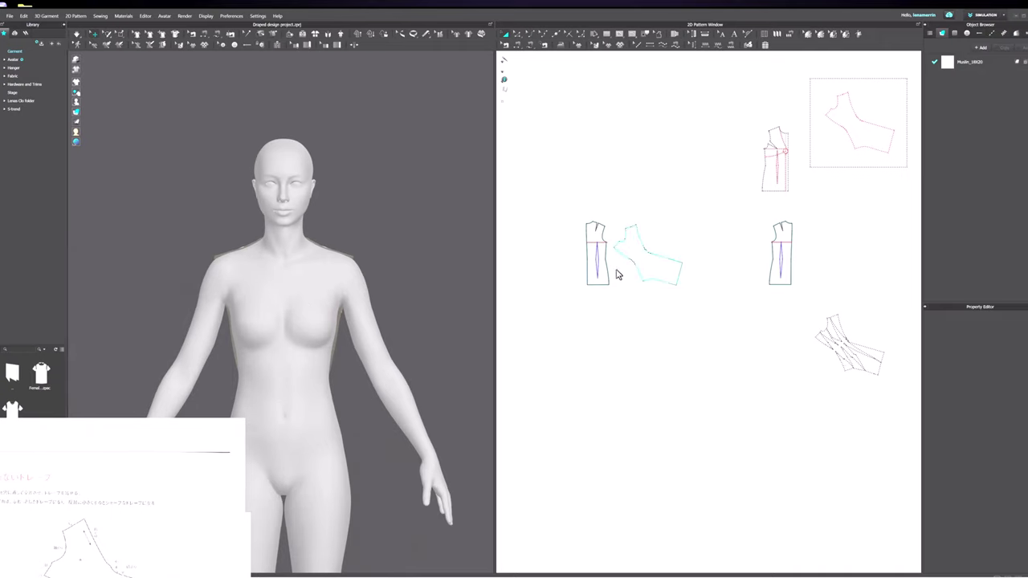
Step: Remove the unneeded sewing lines from the back piece
scroll(576, 257, "up", 3)
scroll(576, 286, "up", 3)
key("b")
left_click_drag(784, 375, 607, 318)
key("Delete")
Step: Extend the centre-back seam down to the hem on both back pieces
scroll(464, 313, "down", 2)
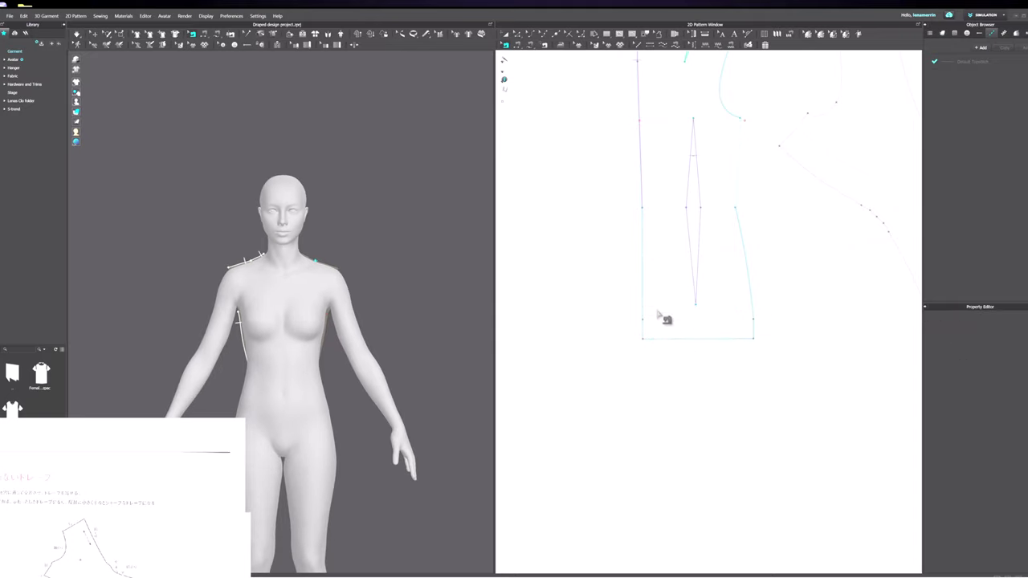
scroll(665, 309, "down", 4)
left_click(643, 245)
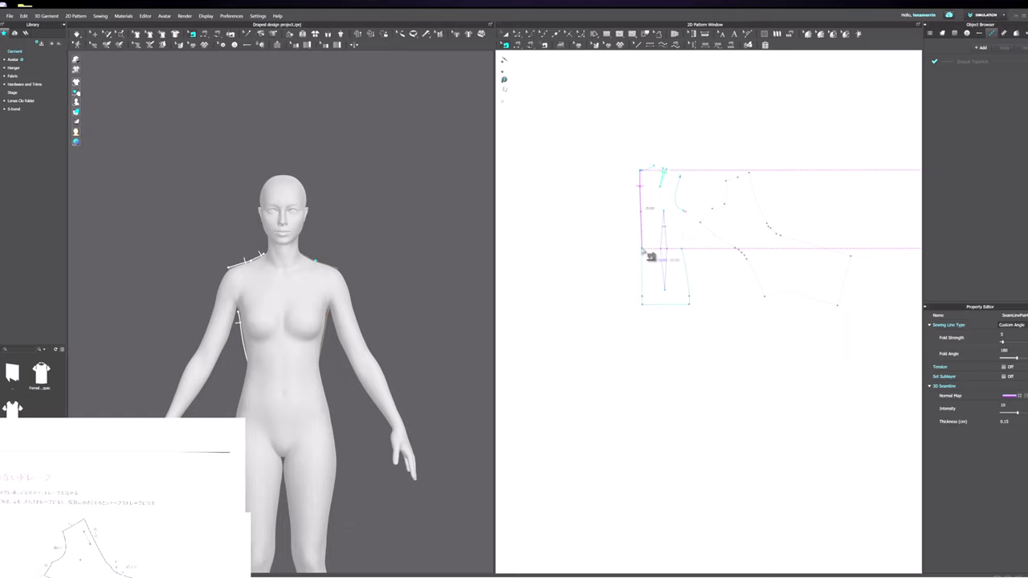
left_click(642, 305)
scroll(584, 294, "down", 5)
scroll(705, 284, "up", 3)
left_click(744, 284)
left_click(744, 318)
scroll(708, 347, "down", 4)
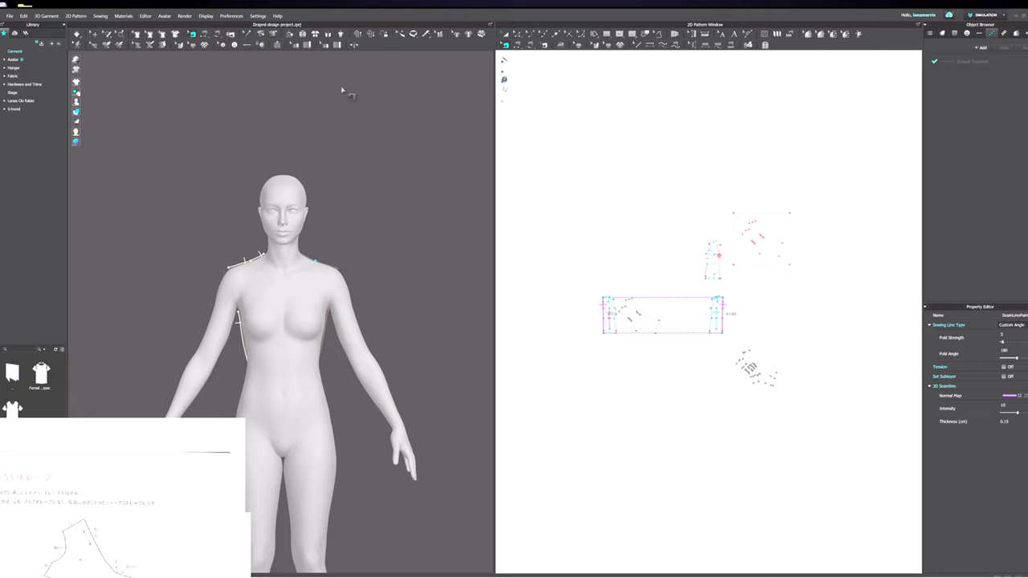
Step: Bring the draped front pattern up from floor level beside the avatar in 3D
scroll(321, 105, "down", 4)
middle_click_drag(315, 207, 399, 86)
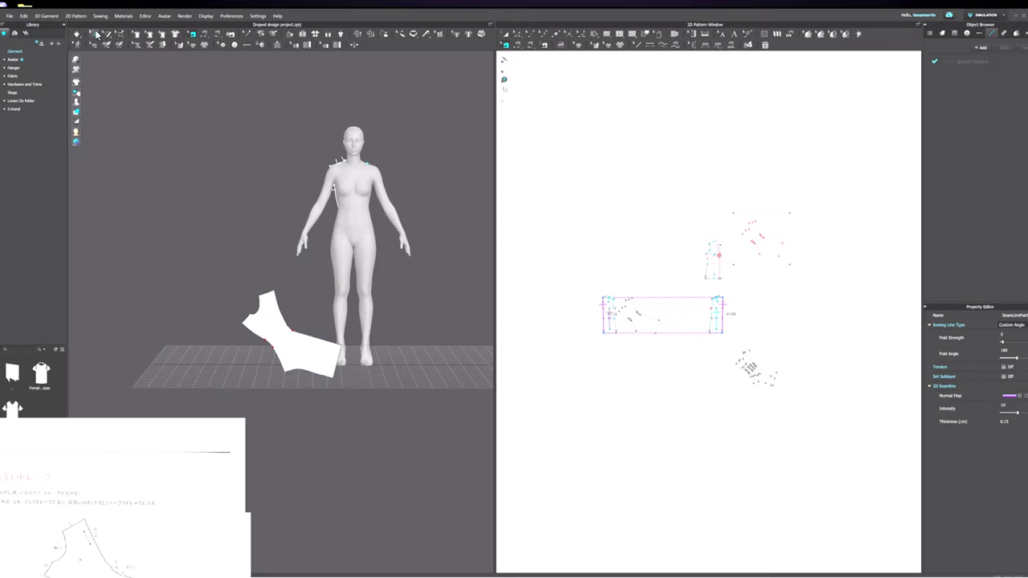
left_click(275, 326)
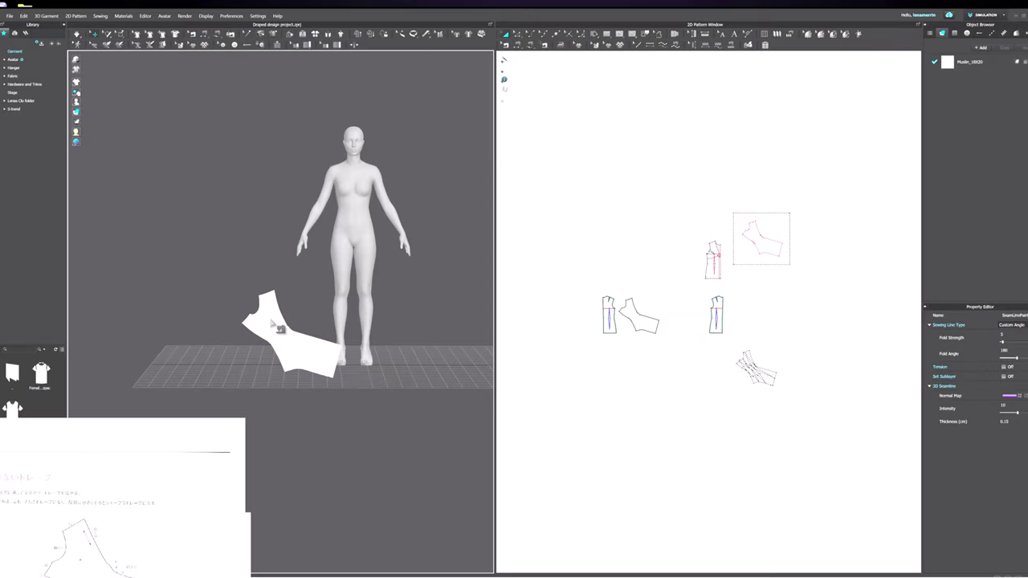
left_click(273, 324)
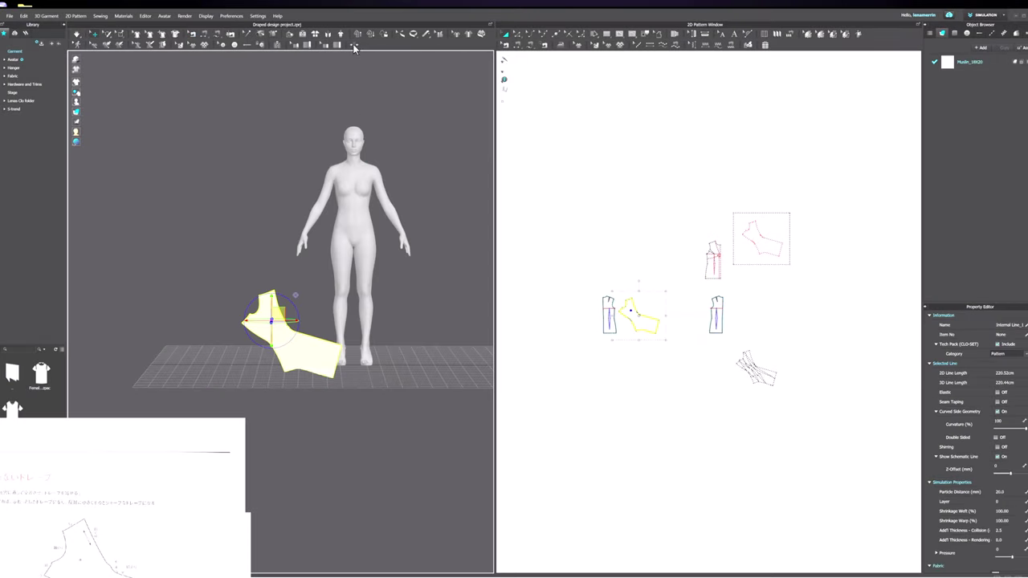
right_click(299, 358)
left_click(355, 470)
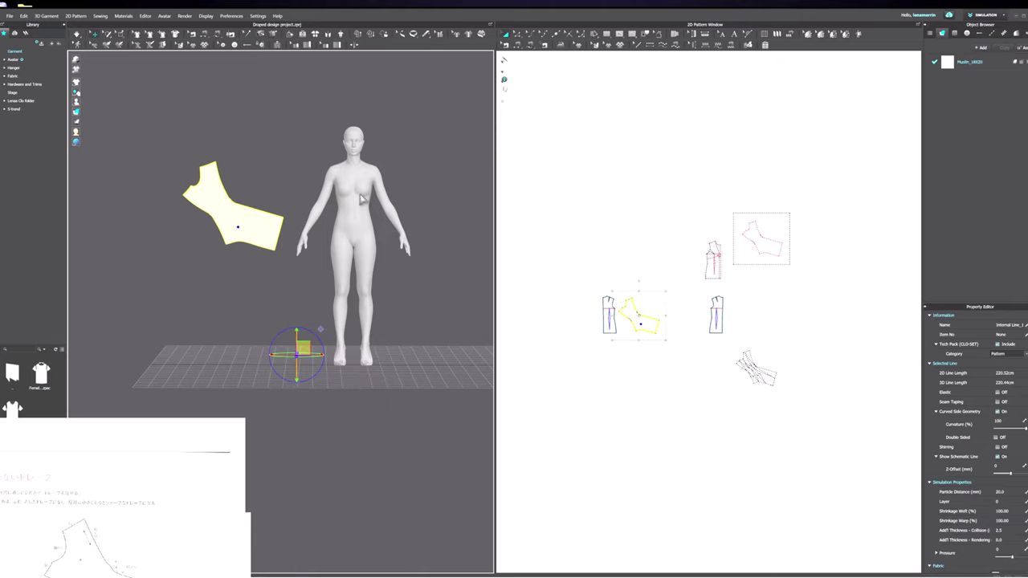
Step: Position the draped front pattern in front of the avatar's torso
scroll(361, 198, "down", 2)
middle_click_drag(359, 217, 240, 386)
left_click_drag(89, 391, 202, 388)
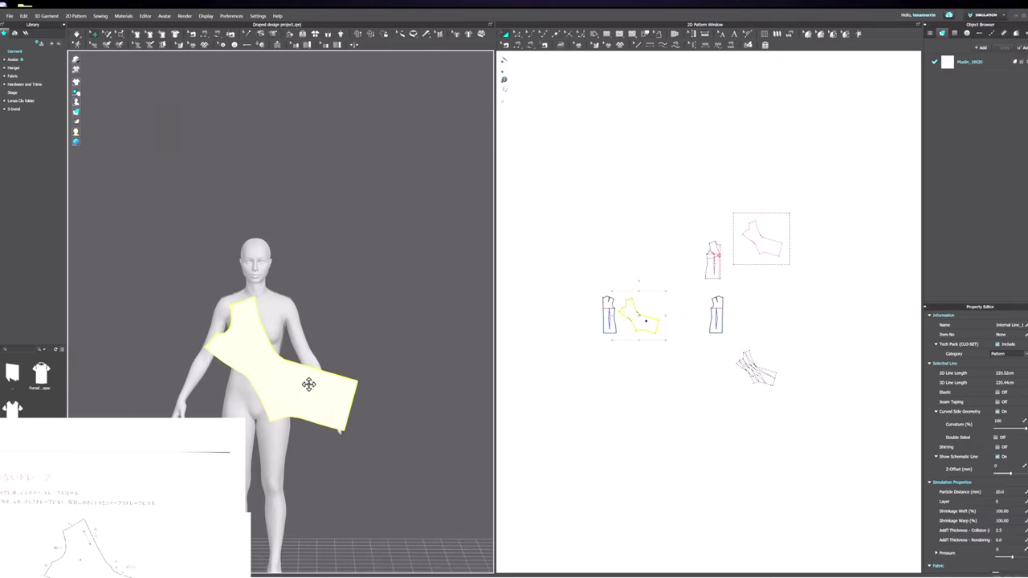
left_click(303, 374)
scroll(210, 320, "up", 3)
right_click_drag(211, 319, 321, 279)
scroll(621, 302, "up", 3)
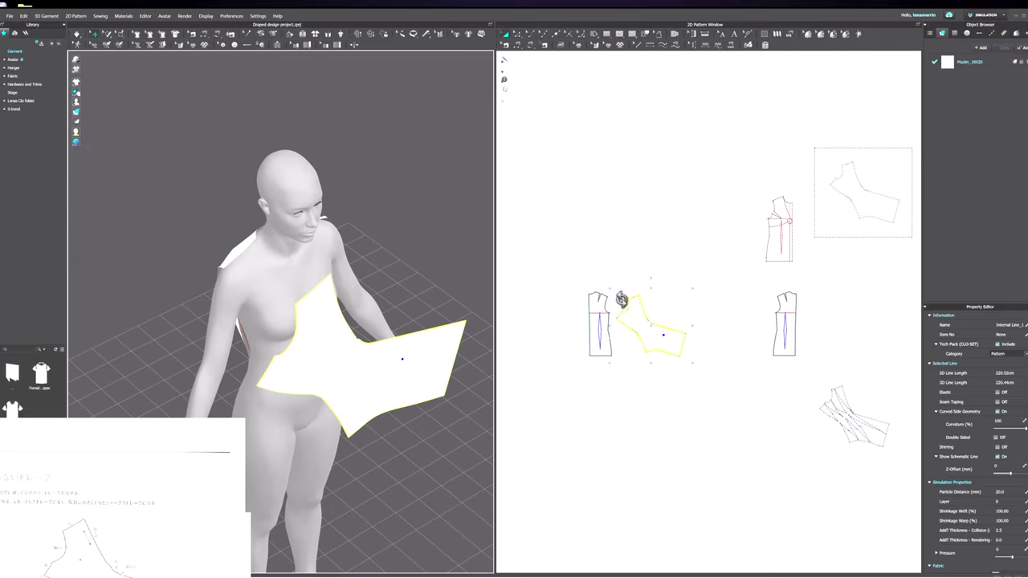
Step: Sew the shoulder edge of the draped front pattern to both shoulder segments of the back piece, on either side of the dart
key("k")
scroll(608, 301, "up", 2)
left_click(666, 303)
left_click(686, 296)
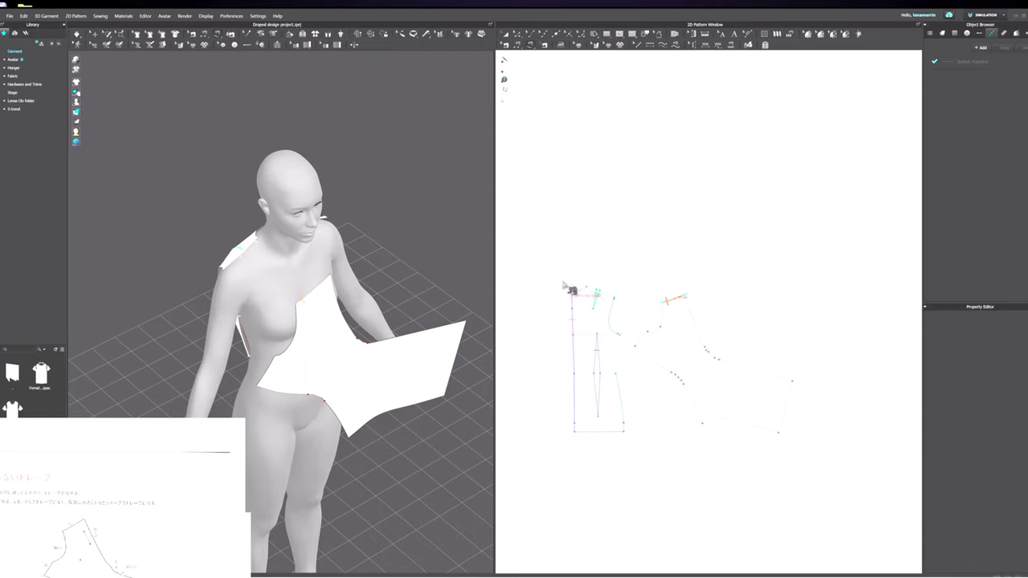
scroll(564, 289, "up", 2)
scroll(665, 320, "up", 2)
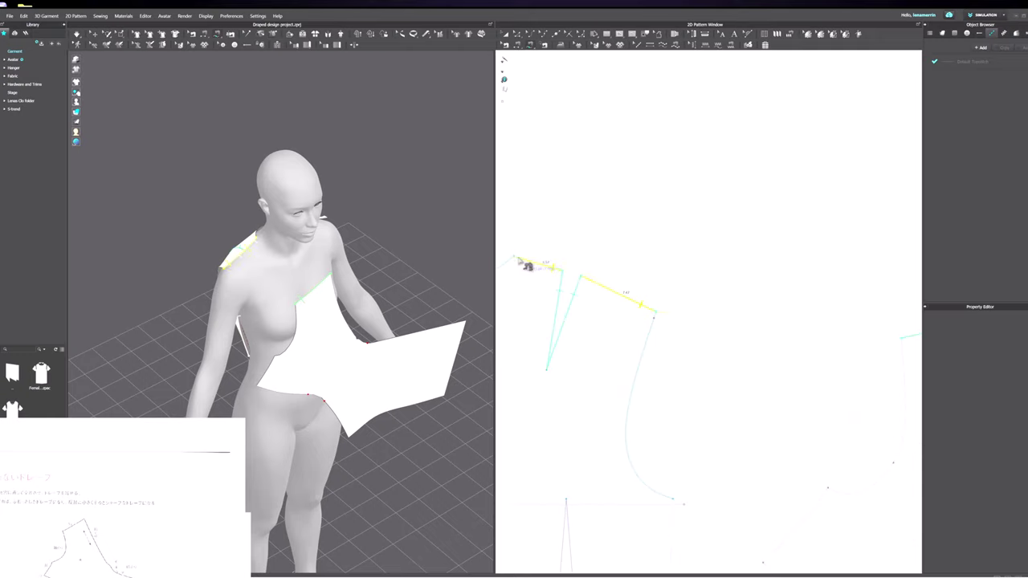
left_click(530, 267)
scroll(557, 286, "down", 6)
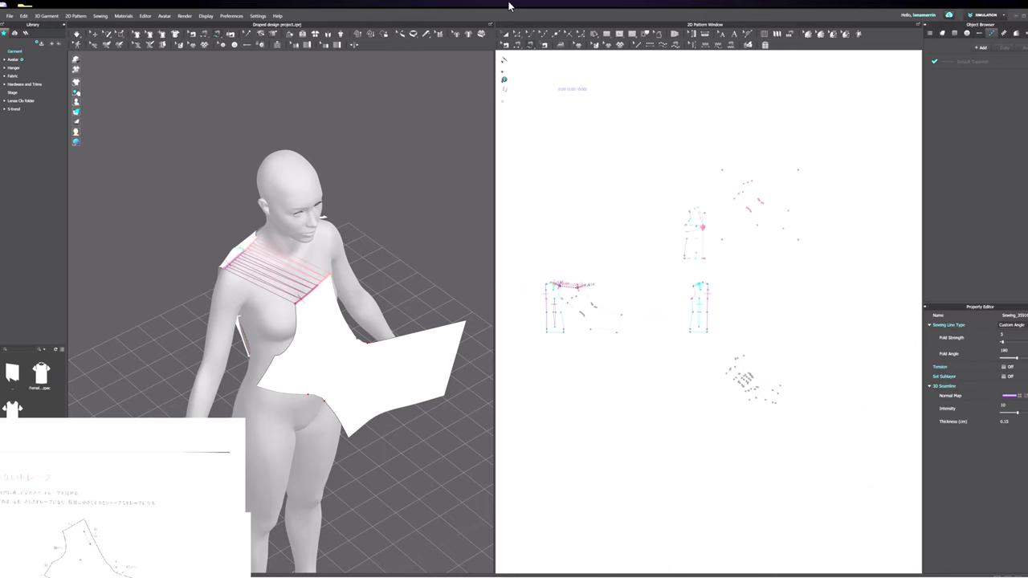
Step: Delete the leftover darted block above the back pieces from the 2D workspace
left_click(506, 34)
left_click(692, 233)
key("Delete")
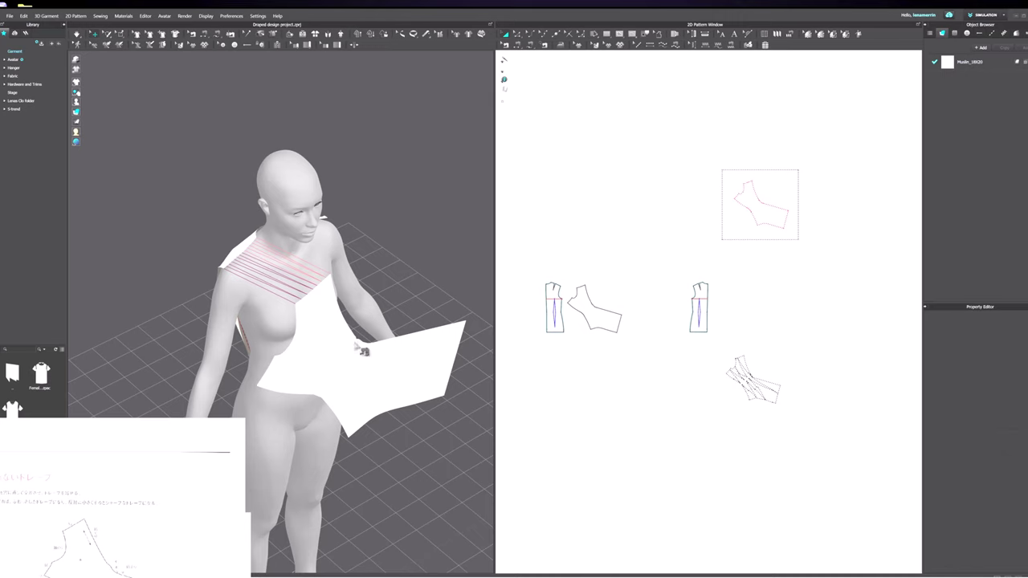
Step: Shift the draped front pattern in 3D so its shoulder edge sits below the avatar's right shoulder
scroll(353, 335, "up", 2)
right_click_drag(351, 344, 431, 250)
left_click(311, 289)
left_click_drag(311, 289, 280, 289)
right_click_drag(308, 273, 145, 233)
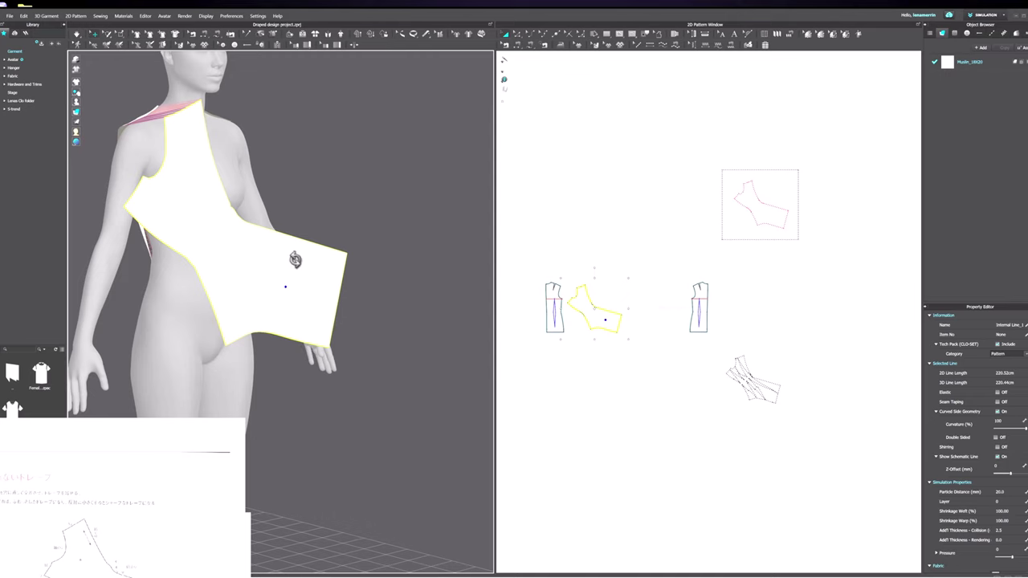
right_click_drag(299, 251, 344, 221)
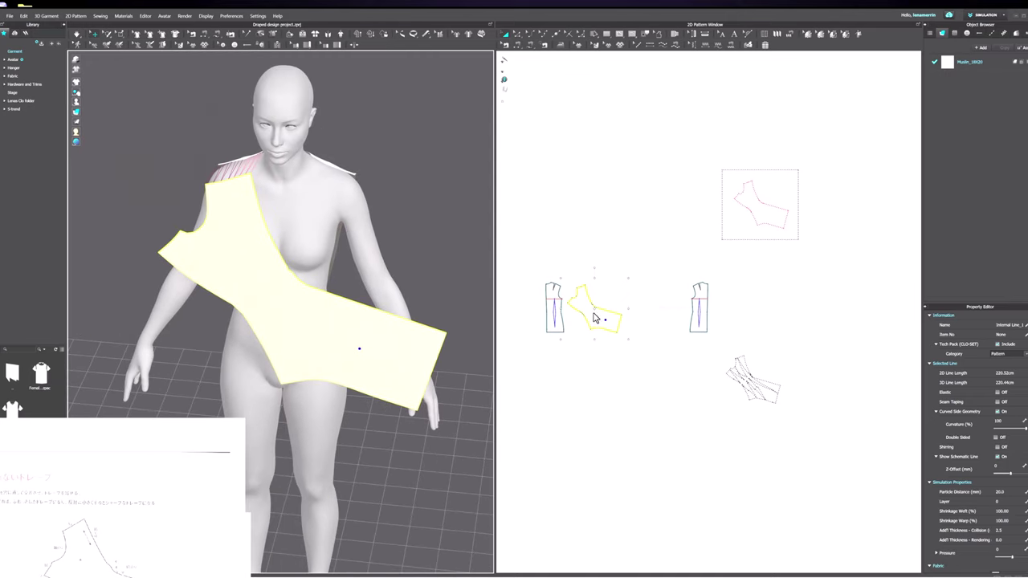
Step: Place a mirrored, linked copy of the draped front pattern beside the original and simulate the garment
key("ctrl+d")
left_click(649, 337)
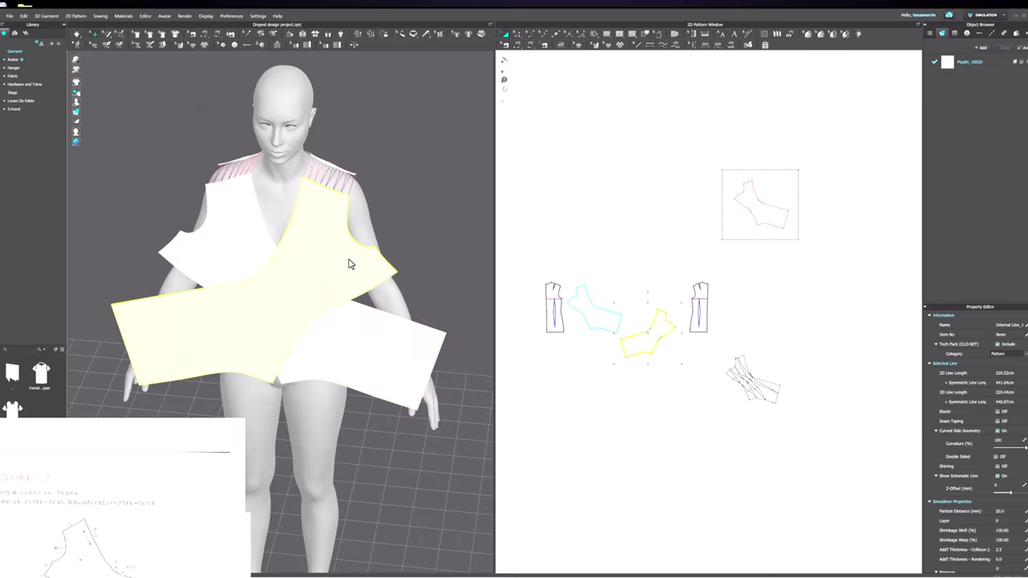
key("space")
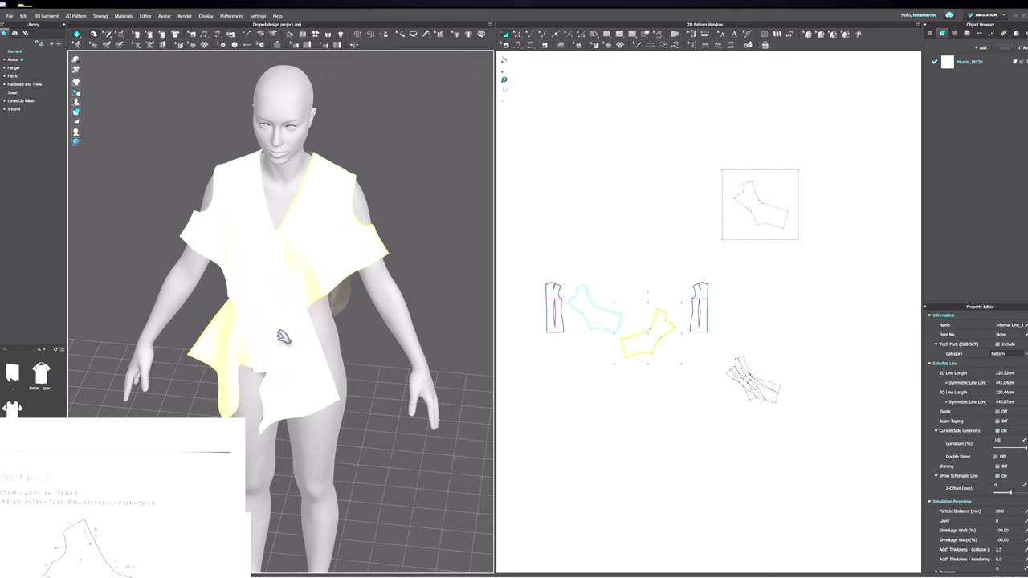
scroll(291, 301, "up", 2)
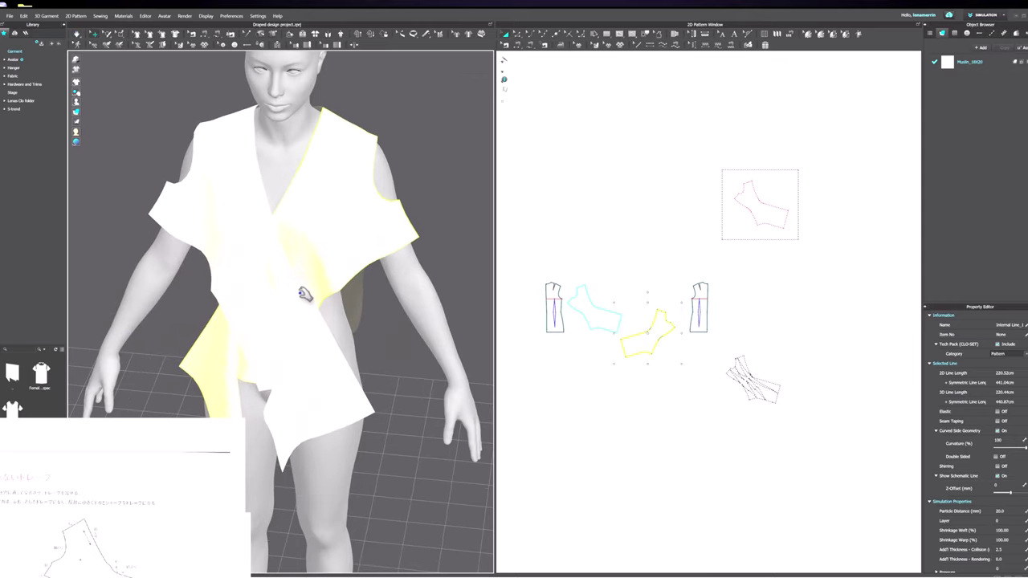
mouse_move(305, 295)
right_mouse_down()
mouse_move(322, 290)
mouse_move(309, 284)
mouse_move(302, 292)
mouse_move(367, 284)
mouse_move(298, 287)
right_mouse_up()
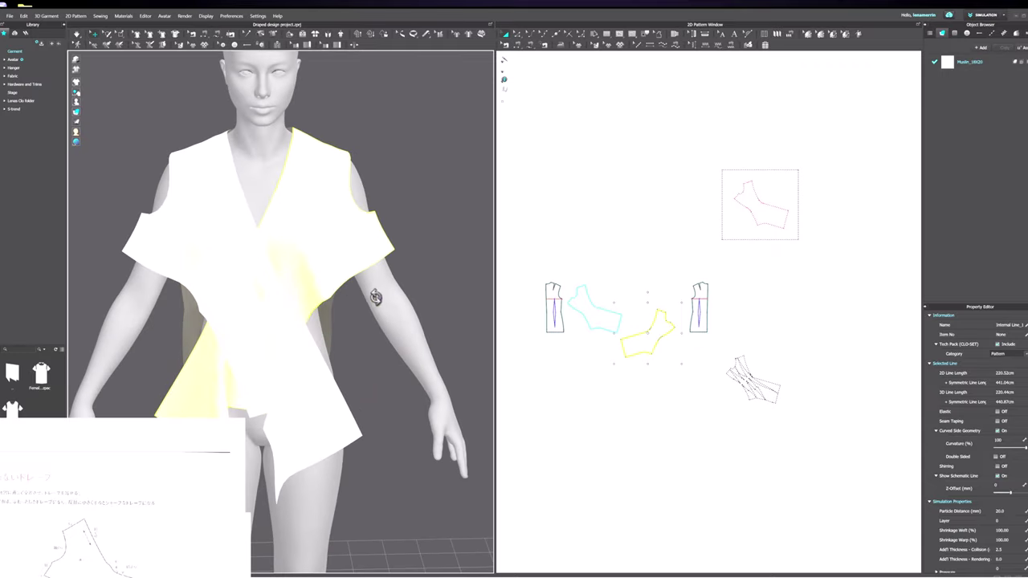
scroll(375, 296, "down", 2)
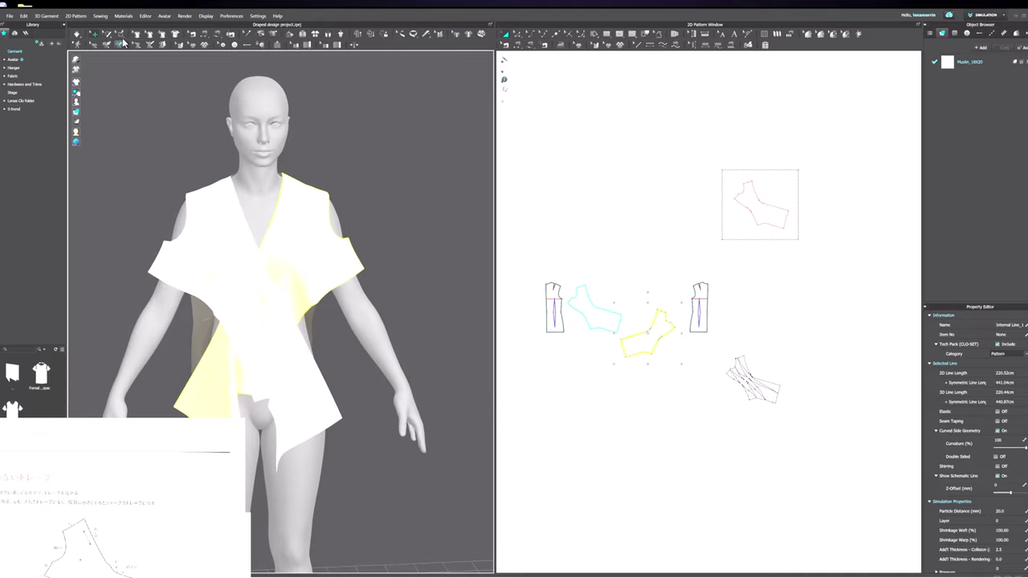
scroll(322, 306, "up", 2)
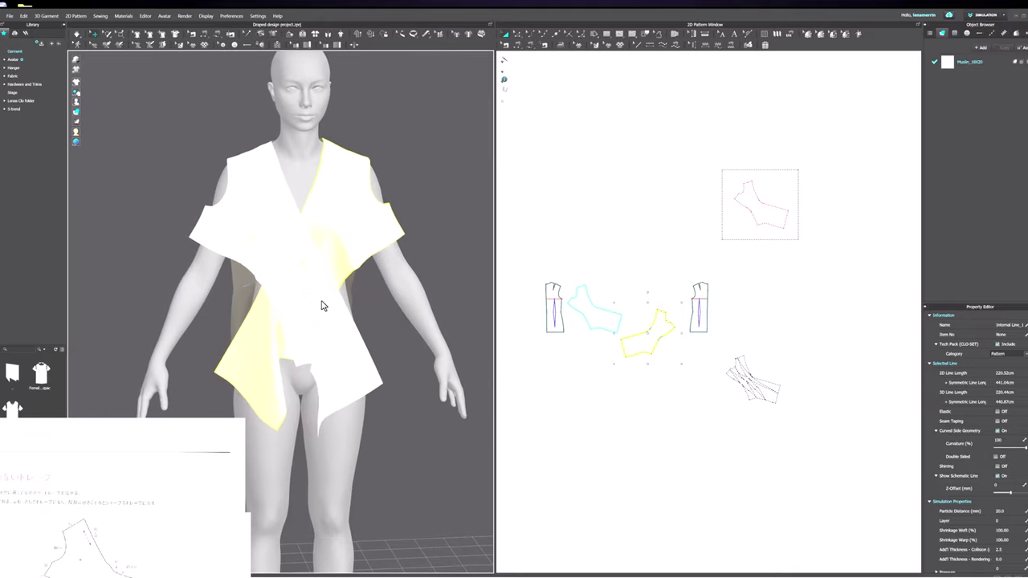
Step: Pin the overlapping front drapes around the waist and lower drape, and resume the simulation
left_click(277, 288)
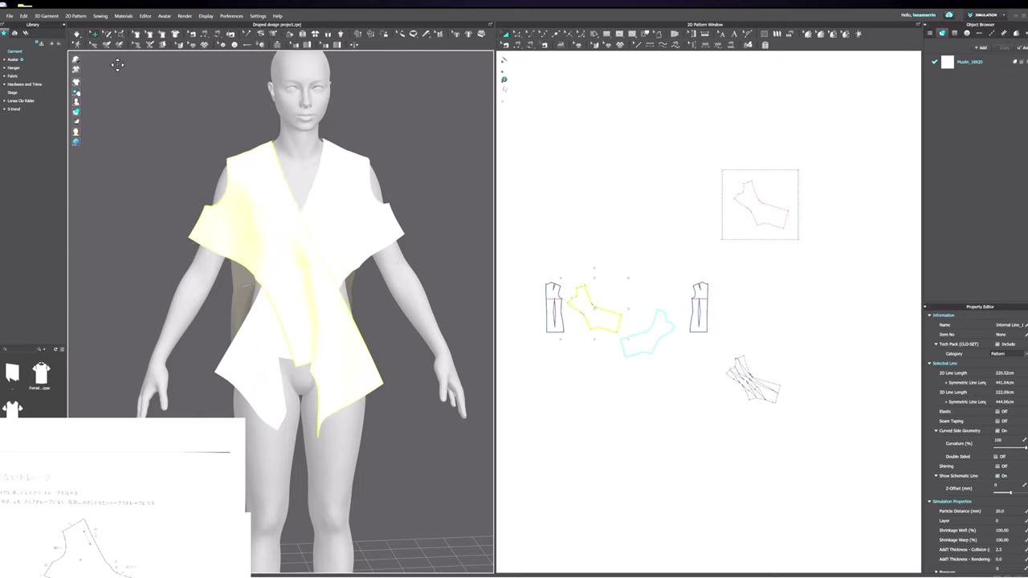
left_click(121, 35)
left_click(267, 289)
right_click_drag(290, 331, 312, 289)
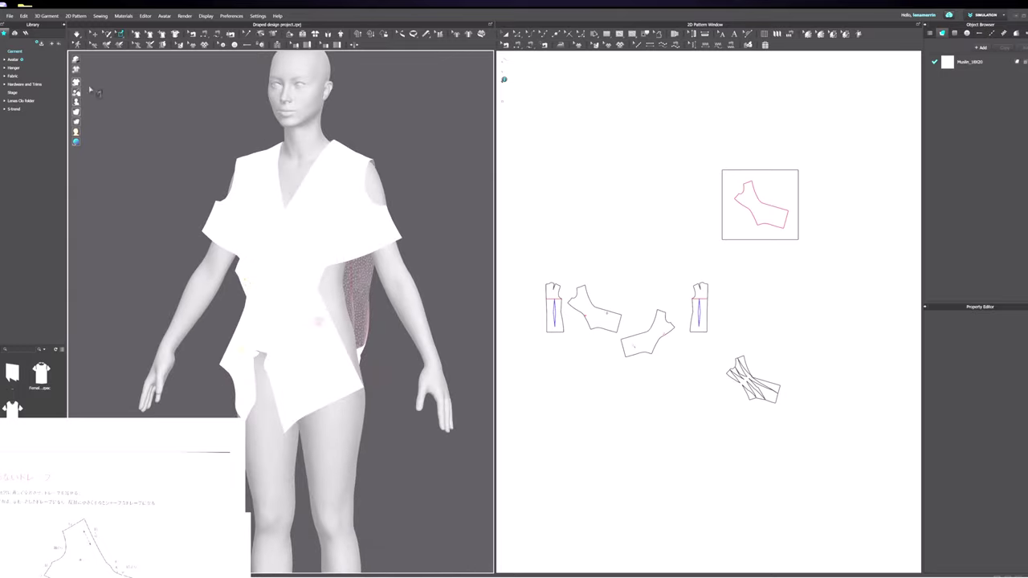
left_click(78, 35)
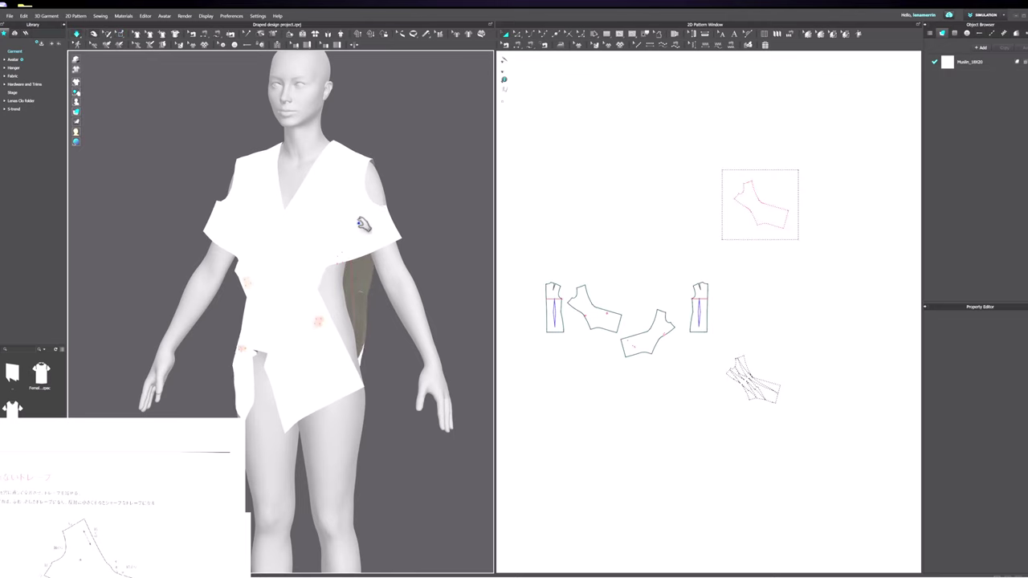
Step: Set the particle distance of both draped front patterns to 5 mm
left_click(371, 245)
left_click(371, 244)
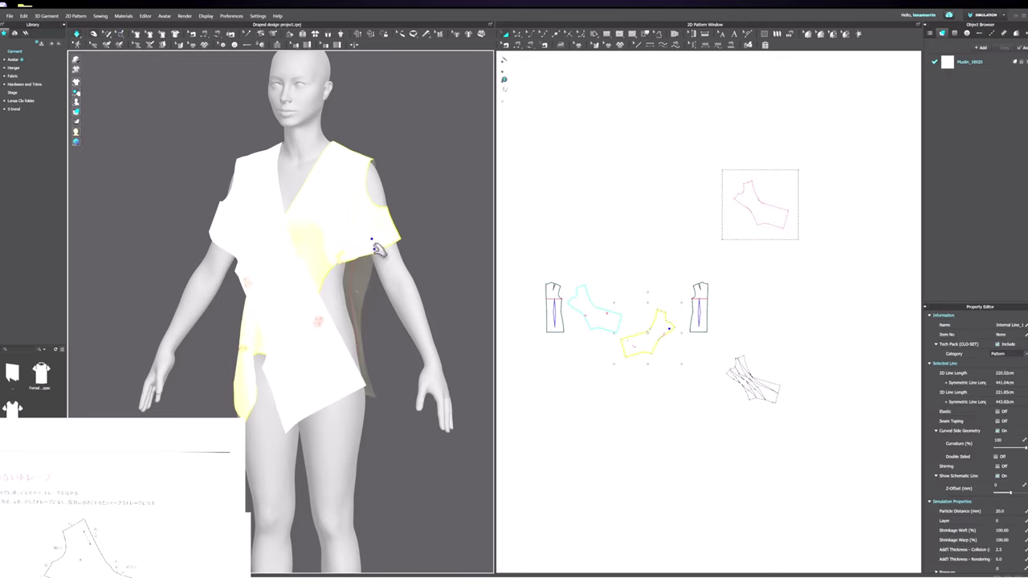
left_click(571, 257)
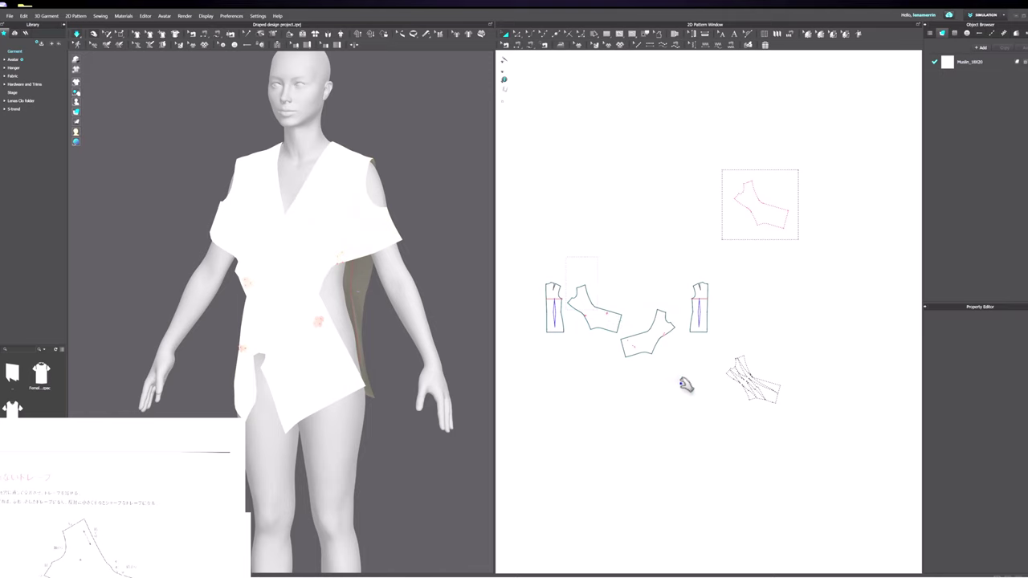
left_click_drag(681, 384, 687, 384)
left_click(1012, 512)
type("5")
key("Return")
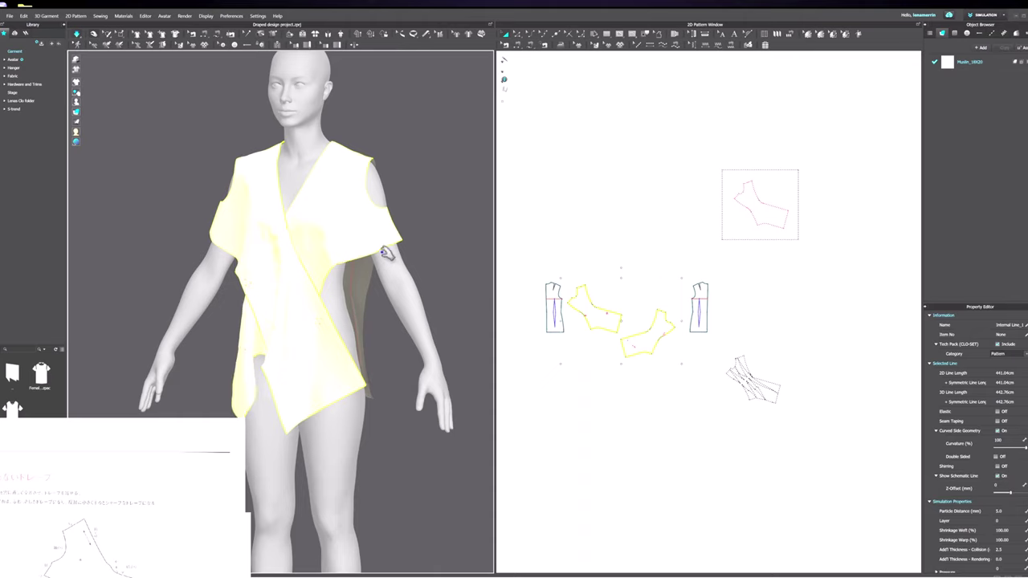
Step: Pull the underarm flaps of the draped fronts down and inward beneath the avatar's arms during simulation
left_click_drag(384, 242, 382, 284)
right_click_drag(361, 271, 378, 266)
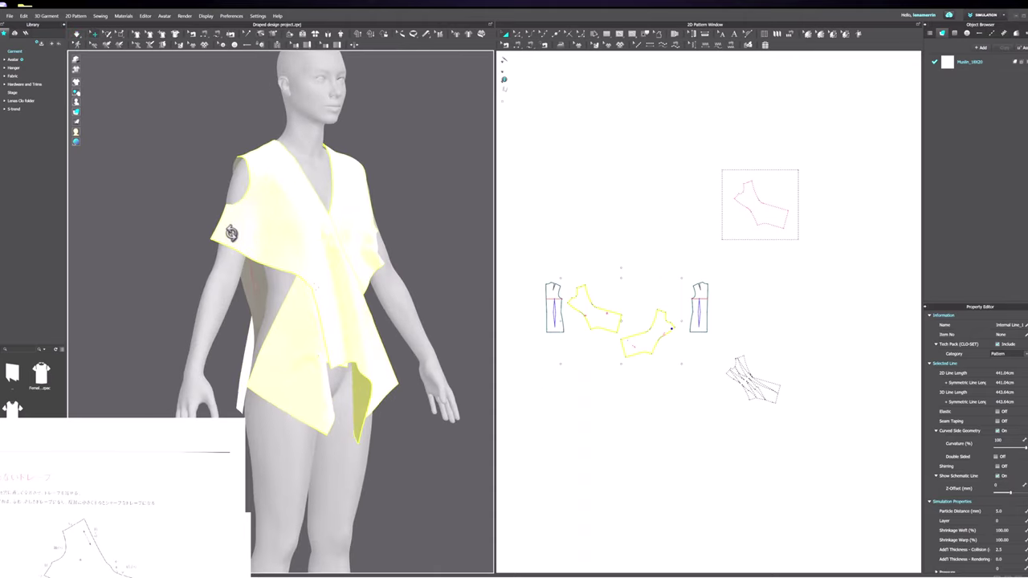
left_click_drag(229, 229, 292, 271)
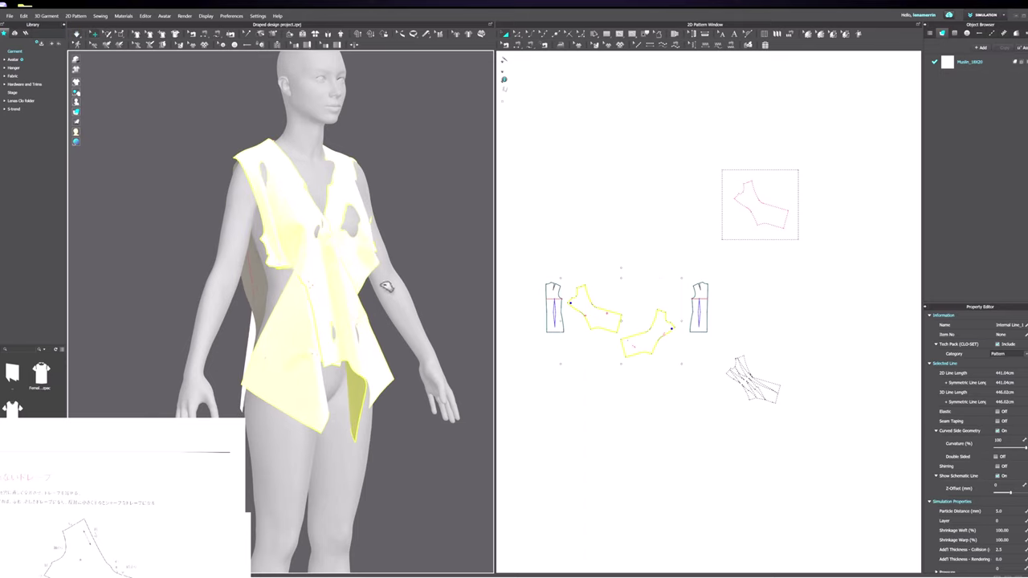
Step: Pin the underarm flaps on both front drapes and simulate the garment
right_click_drag(332, 242, 326, 245)
left_click(121, 35)
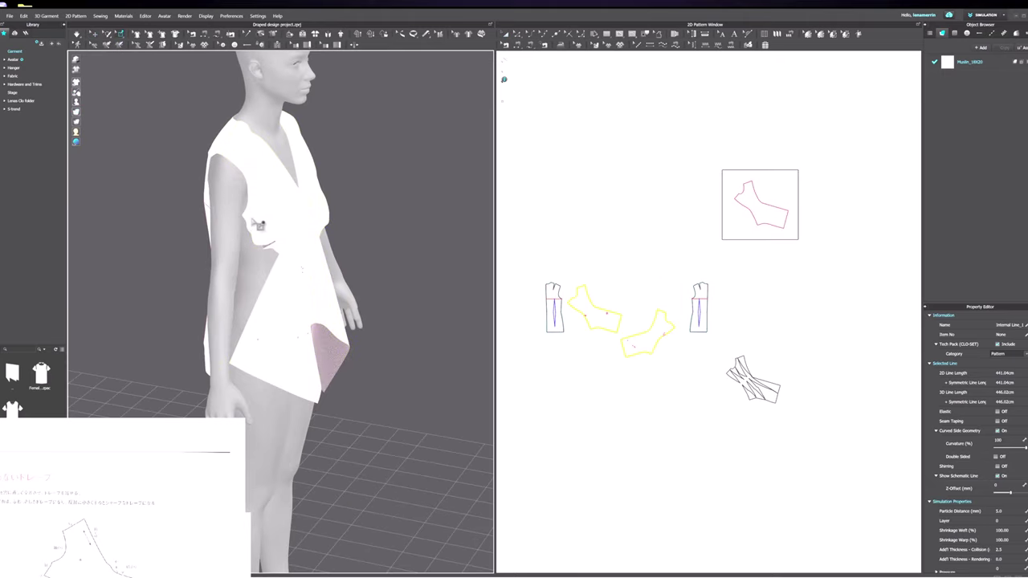
left_click_drag(253, 221, 260, 230)
right_click_drag(370, 227, 315, 224)
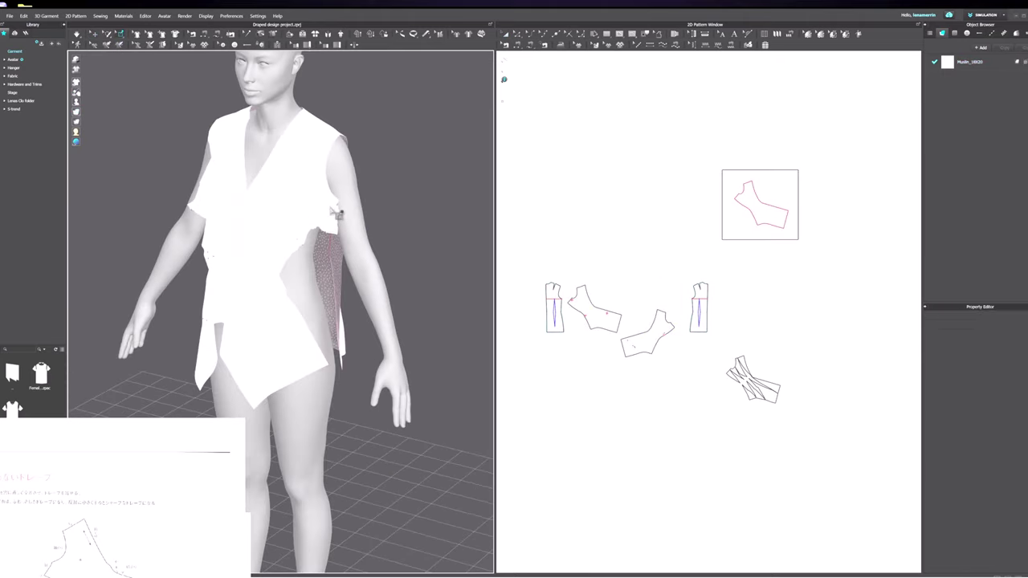
key("space")
left_click_drag(339, 215, 329, 222)
Step: Sew the short underarm edge of the draped front to the upper part of the back's side seam
right_click_drag(318, 265, 247, 243)
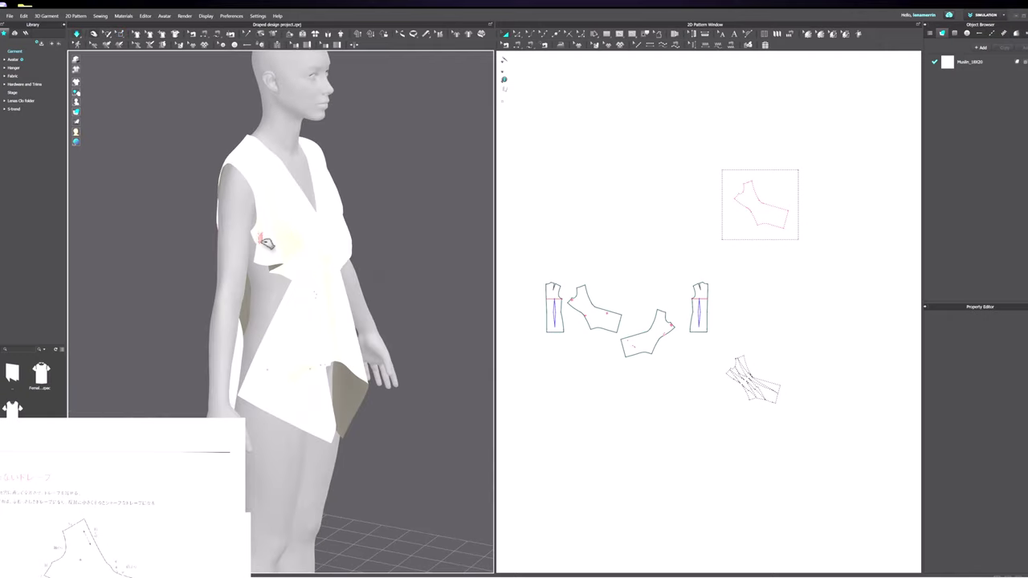
right_click_drag(344, 244, 389, 232)
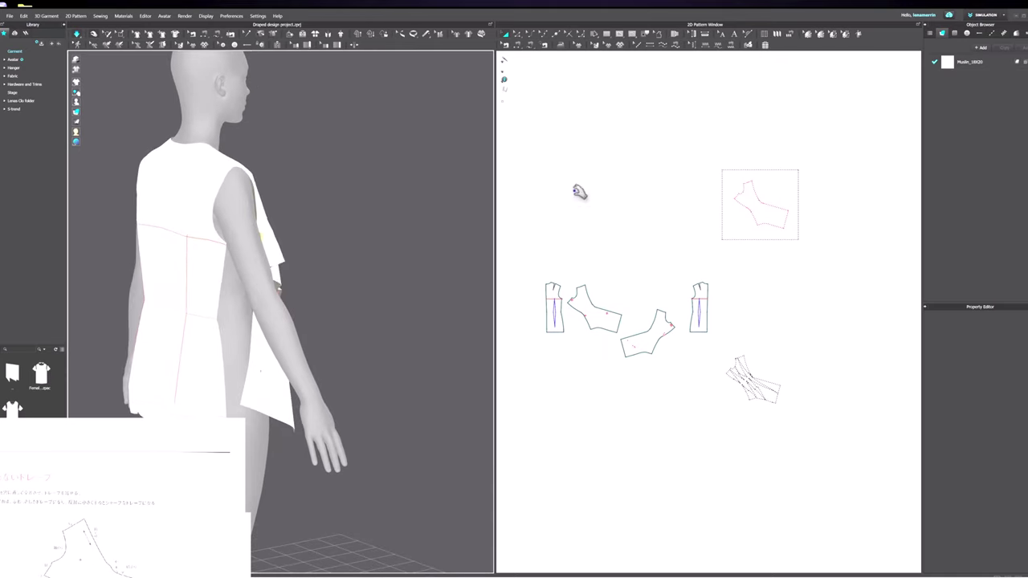
left_click(530, 46)
scroll(572, 294, "up", 4)
middle_click_drag(554, 287, 589, 298)
scroll(598, 300, "up", 3)
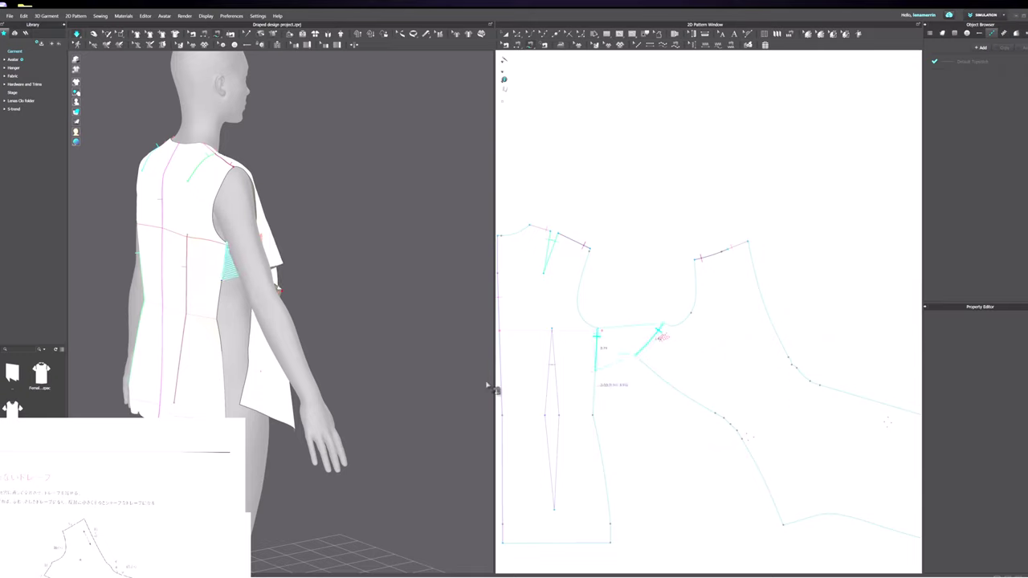
Step: Delete the pins holding the underarm flap on the avatar's left side
right_click_drag(290, 254, 212, 246)
right_click(121, 38)
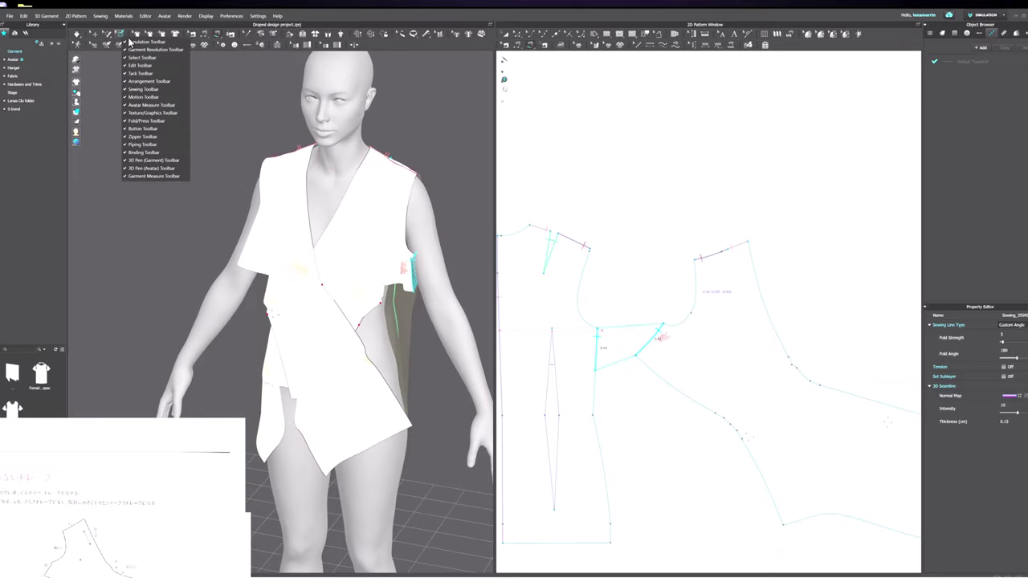
left_click(441, 222)
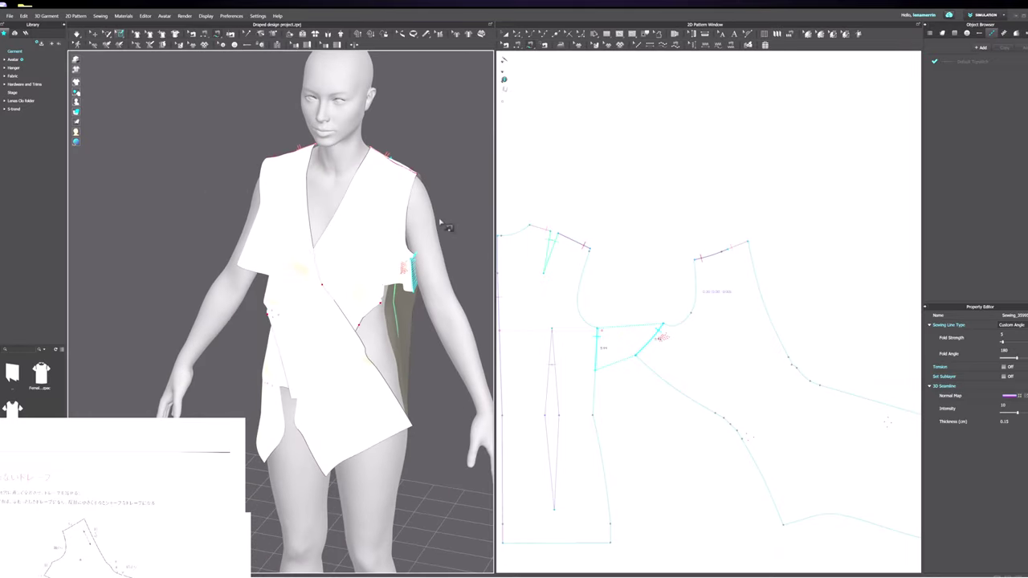
right_click(415, 278)
left_click(454, 204)
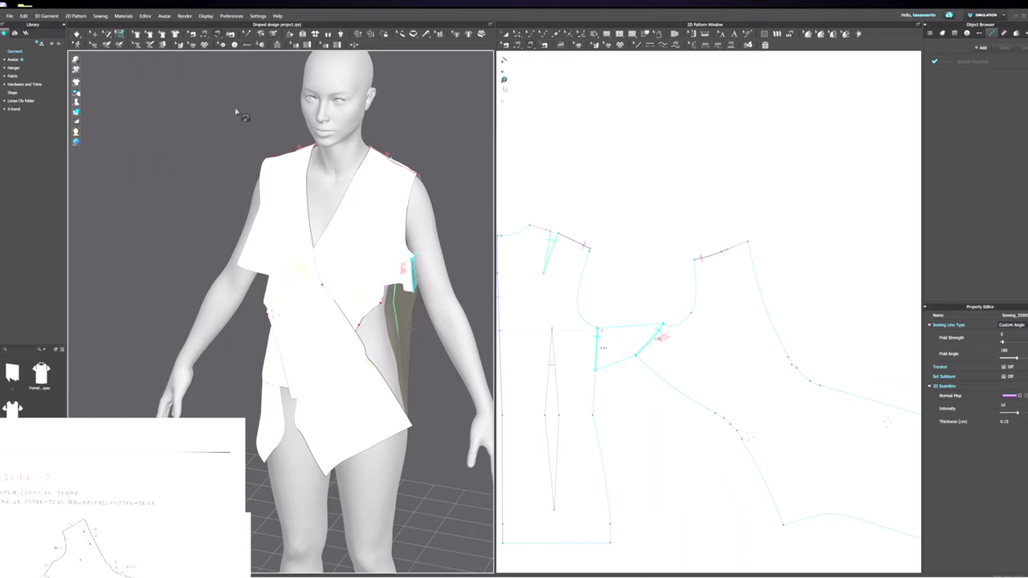
left_click(119, 34)
right_click(406, 270)
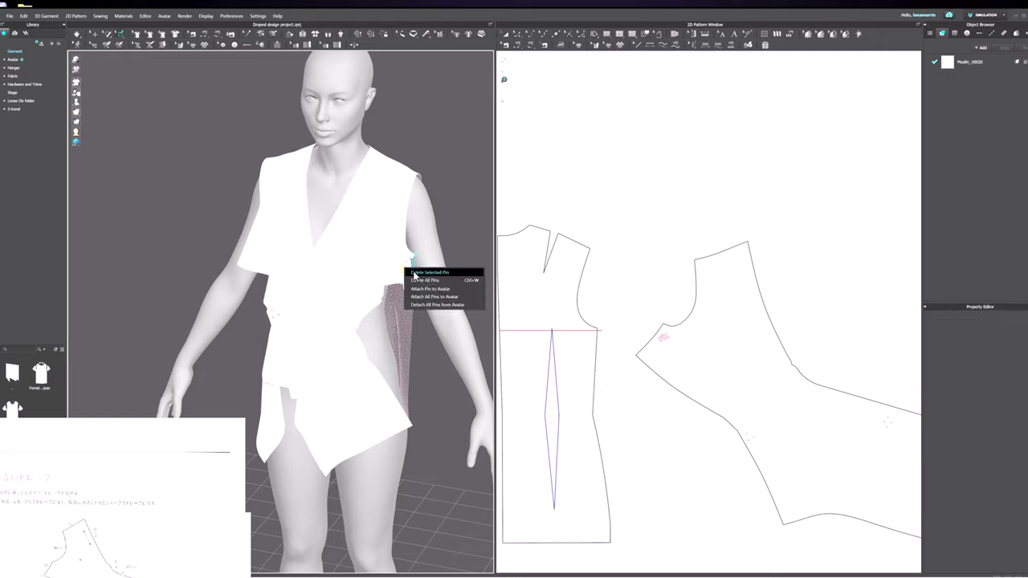
left_click(415, 273)
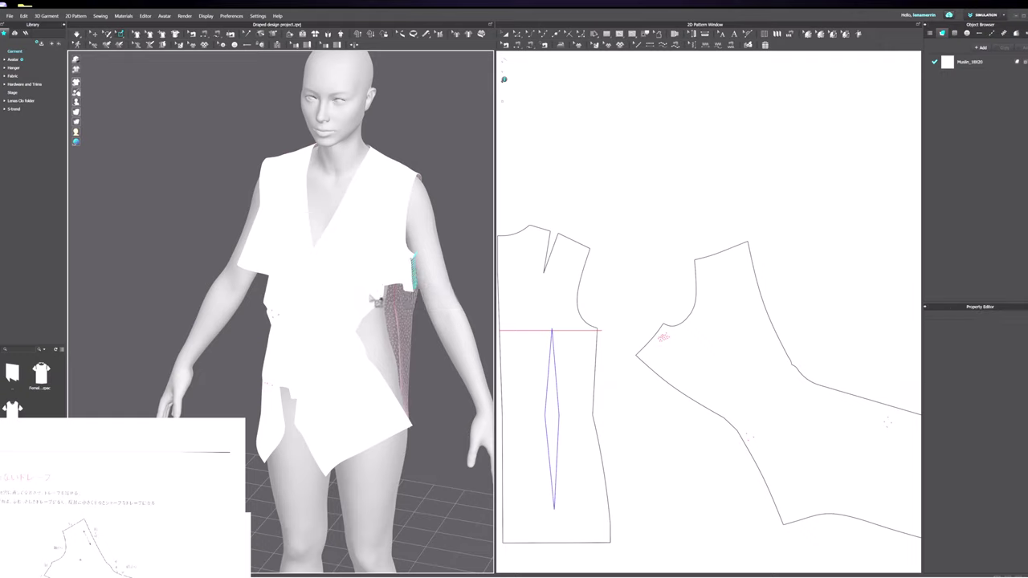
Step: Delete the underarm flap pins on the avatar's right side and simulate the new side seams
right_click_drag(372, 300, 396, 292)
right_click_drag(267, 297, 325, 299)
right_click(321, 290)
left_click(339, 318)
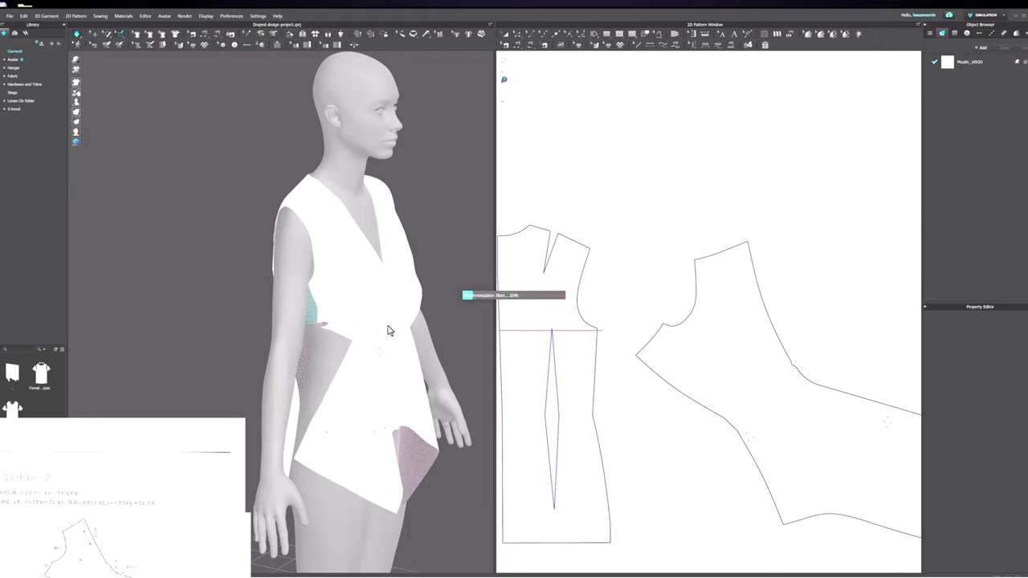
key("space")
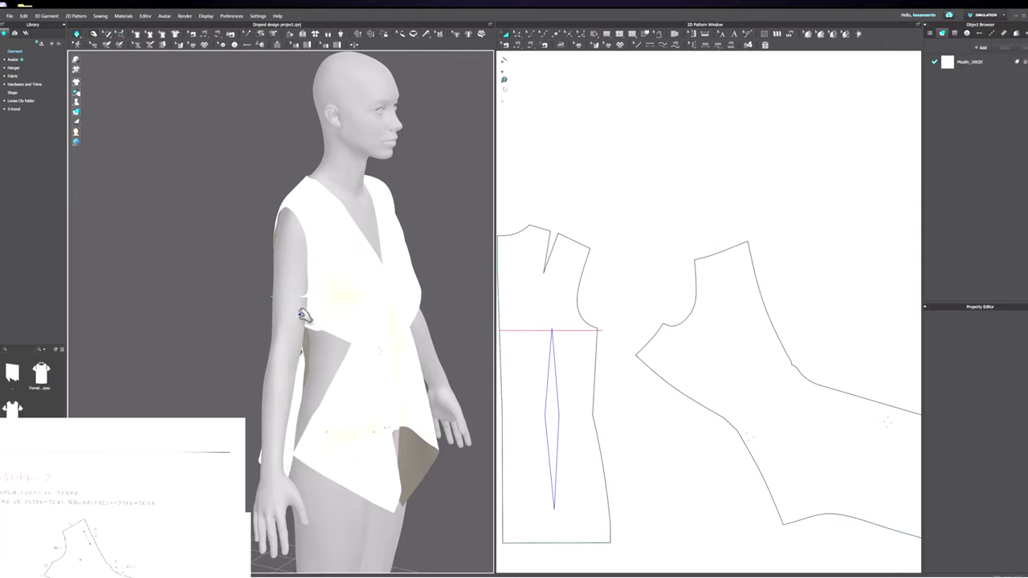
Step: Delete the pins from the lower part of the draped front
mouse_move(434, 280)
right_mouse_down()
mouse_move(358, 285)
mouse_move(436, 300)
mouse_move(418, 274)
right_mouse_up()
left_click(422, 334)
middle_click_drag(417, 273, 287, 178)
right_click_drag(287, 178, 294, 249)
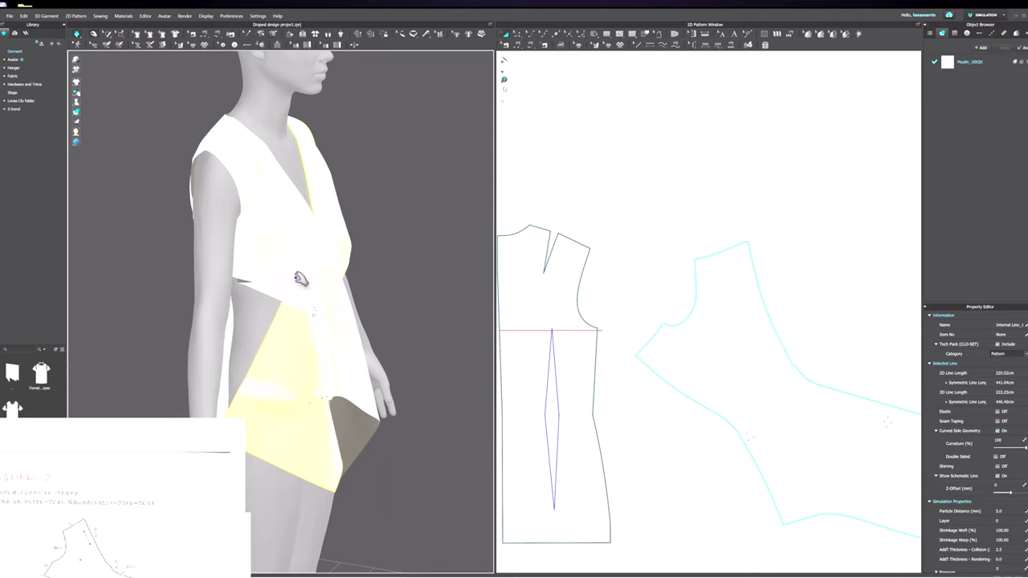
key("w")
right_click_drag(334, 361, 289, 347)
right_click(283, 328)
left_click(310, 333)
right_click(249, 353)
left_click(269, 358)
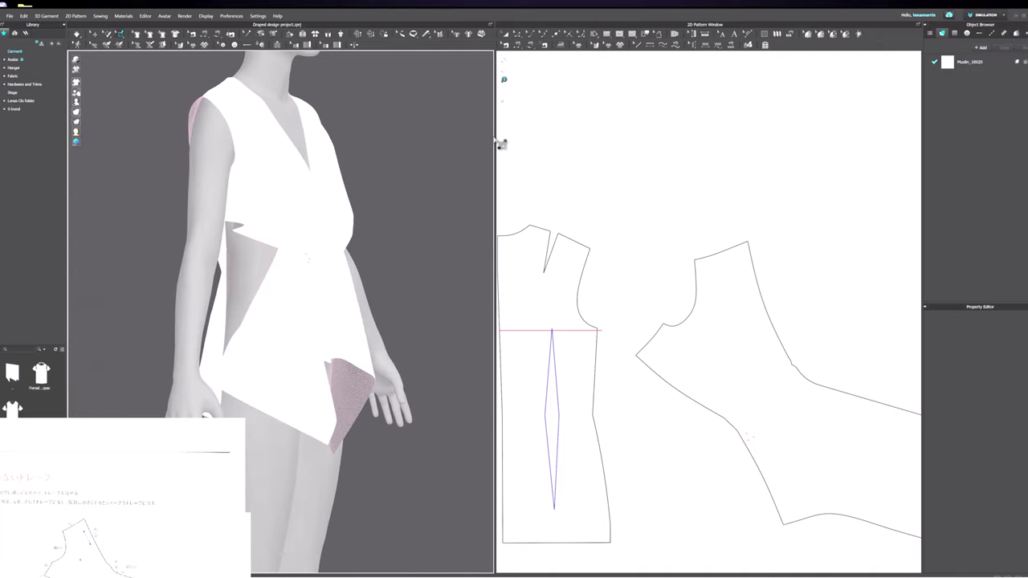
Step: Sew the draped front's long lower edge to the remaining lower part of the back's side seam
left_click(529, 46)
scroll(652, 327, "down", 3)
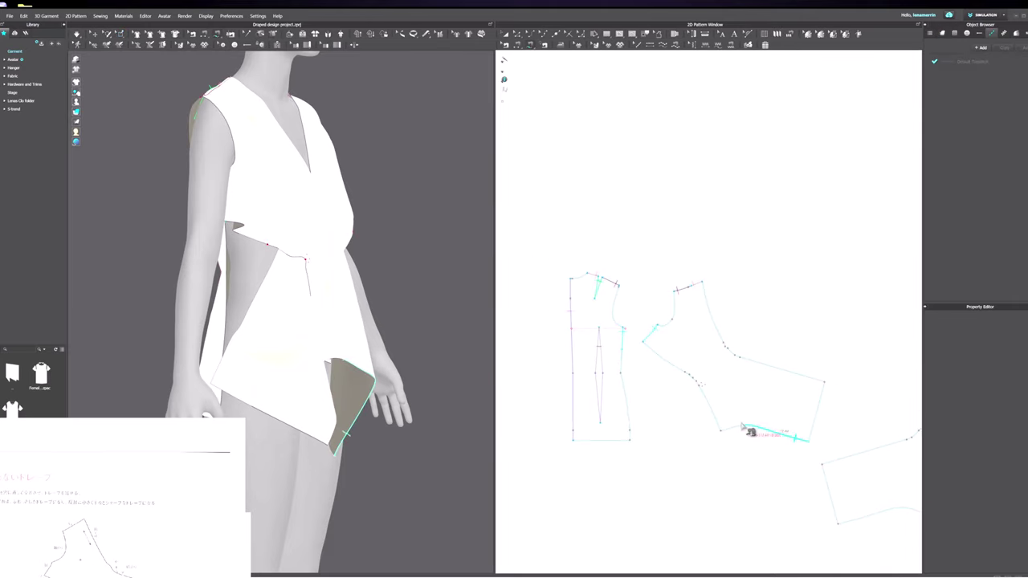
left_click(634, 452)
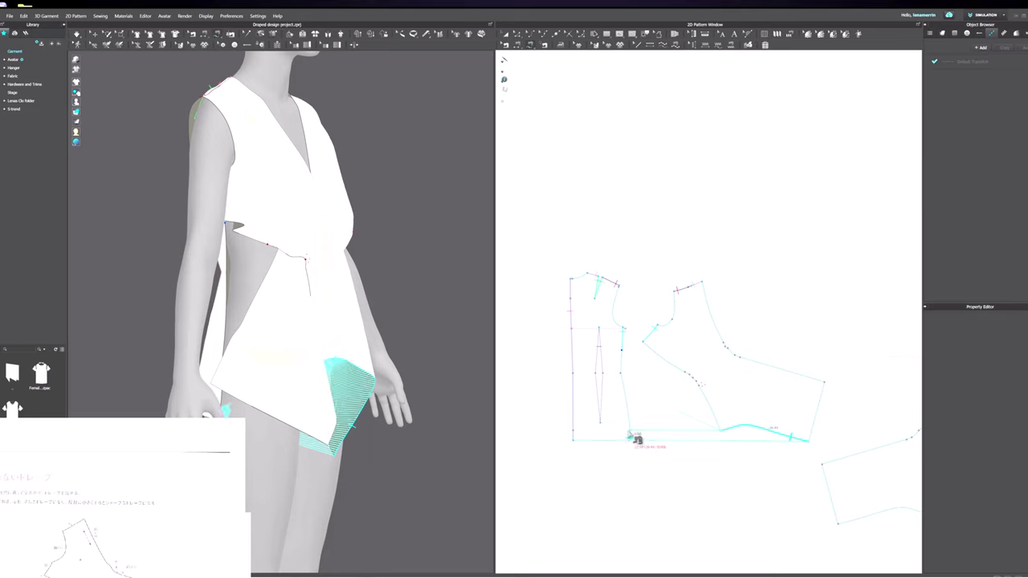
left_click(629, 360)
right_click_drag(424, 366, 338, 324)
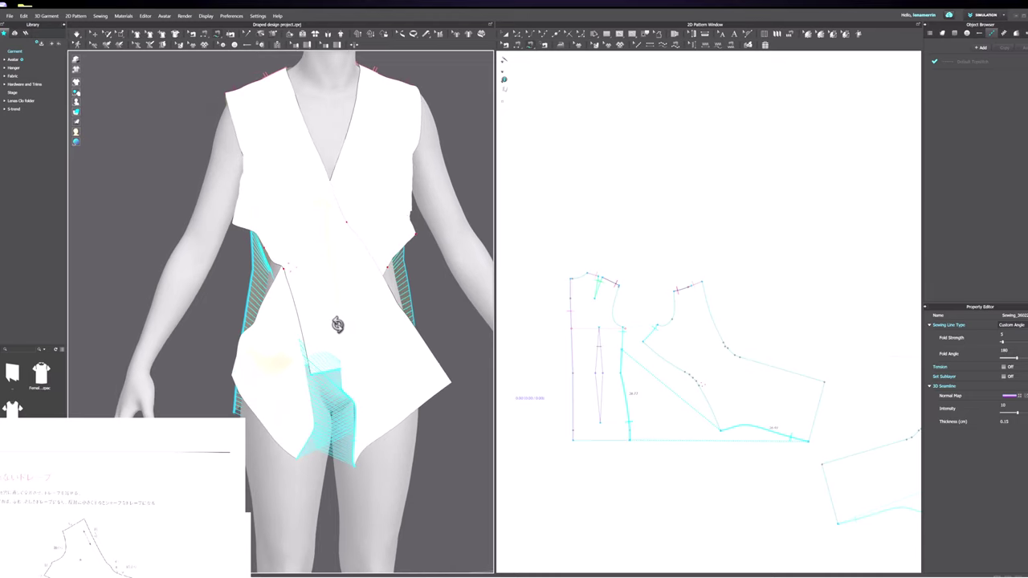
mouse_move(338, 324)
right_mouse_down()
mouse_move(310, 313)
mouse_move(300, 321)
mouse_move(326, 305)
mouse_move(341, 323)
right_mouse_up()
Step: Delete the remaining pins at the front waist and simulate the garment with the full side seams
left_click(120, 34)
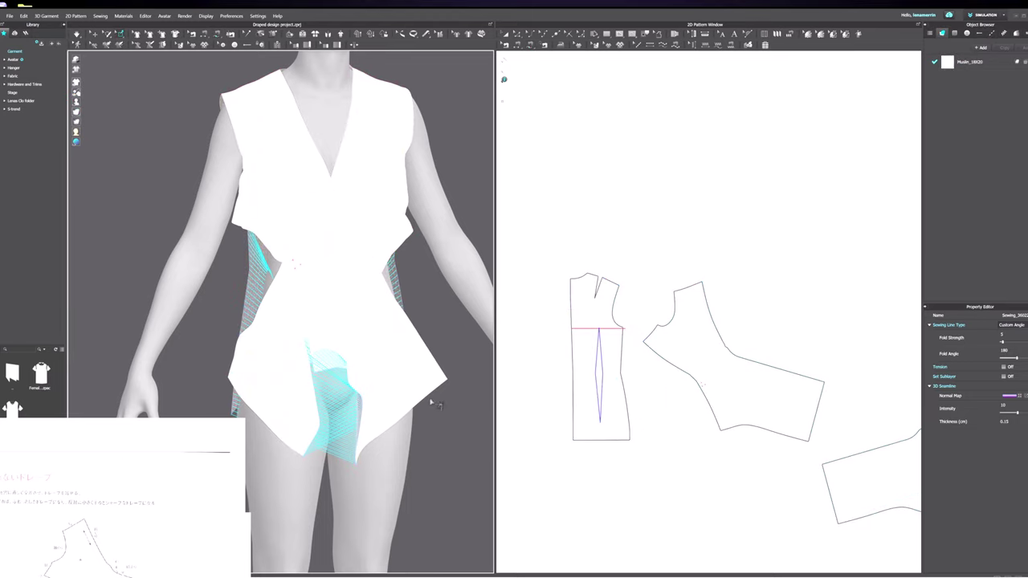
right_click(299, 265)
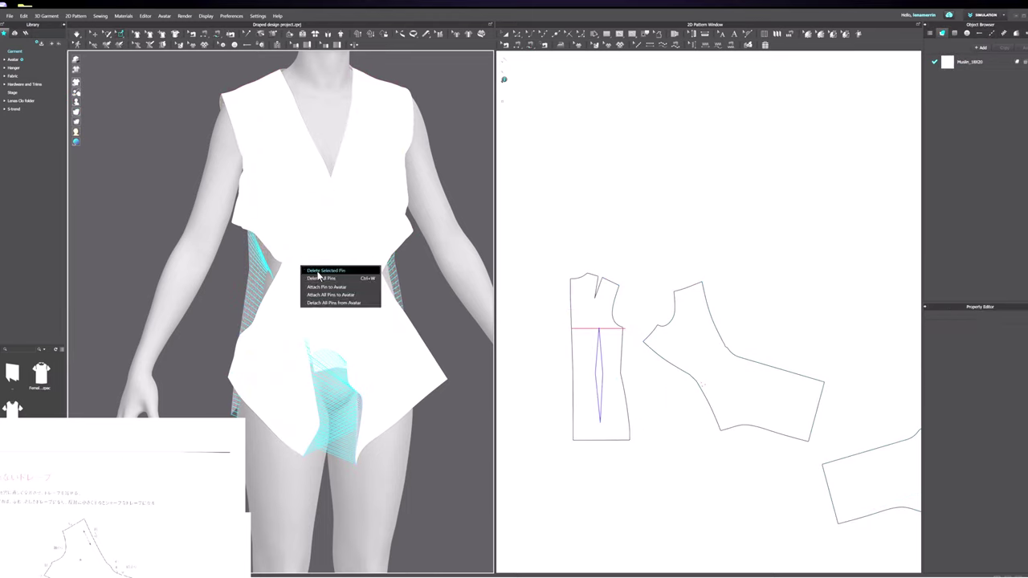
left_click(333, 295)
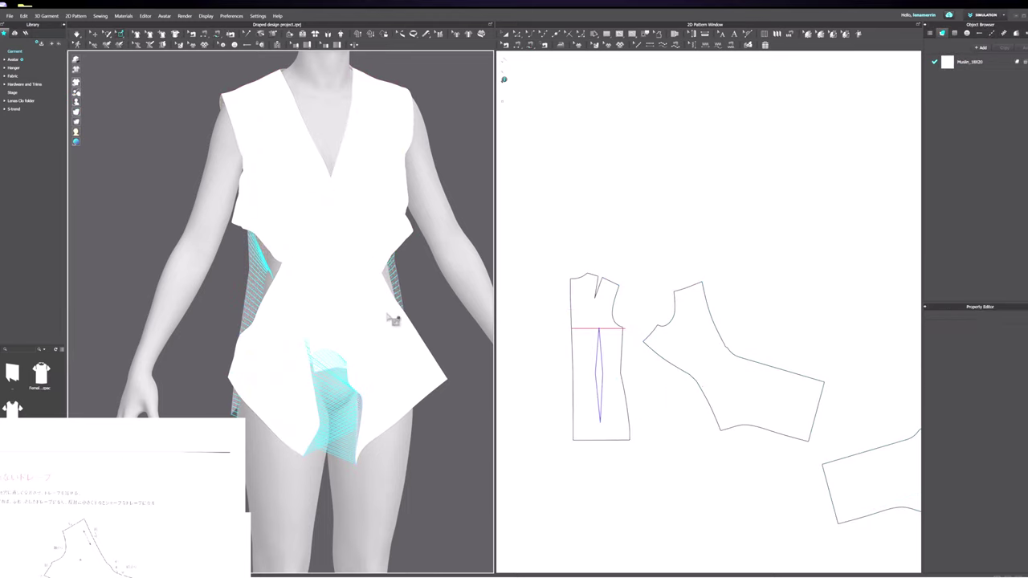
key("space")
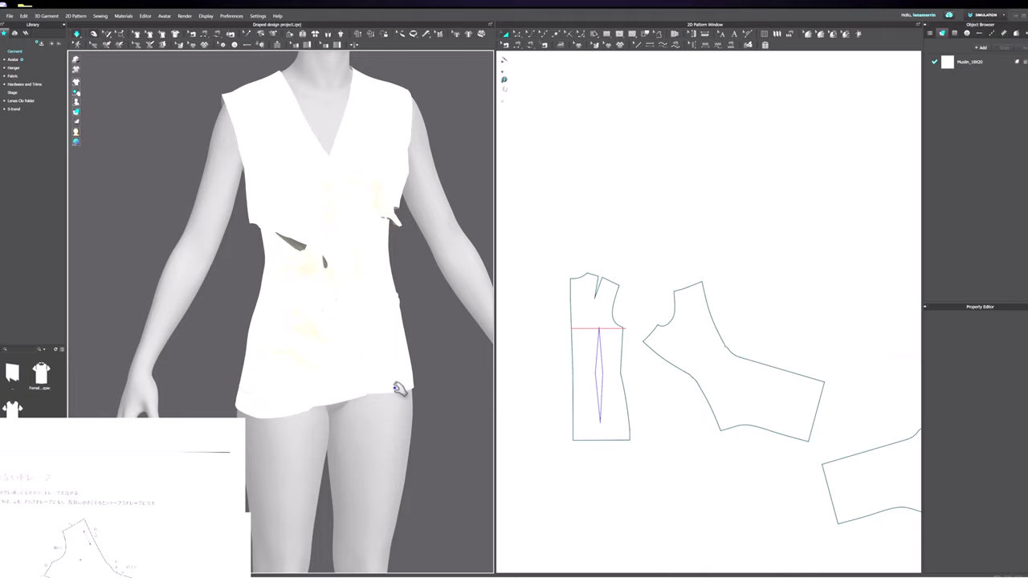
Step: Pull the overlapping draped fronts apart during simulation so they hang open on the avatar
right_click_drag(376, 325, 356, 319)
scroll(337, 311, "up", 2)
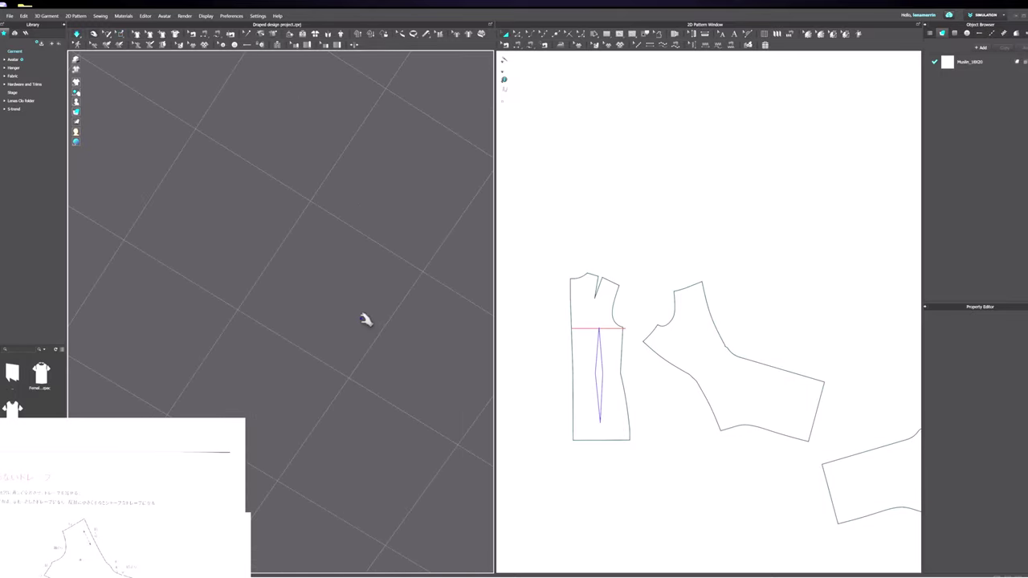
key("2")
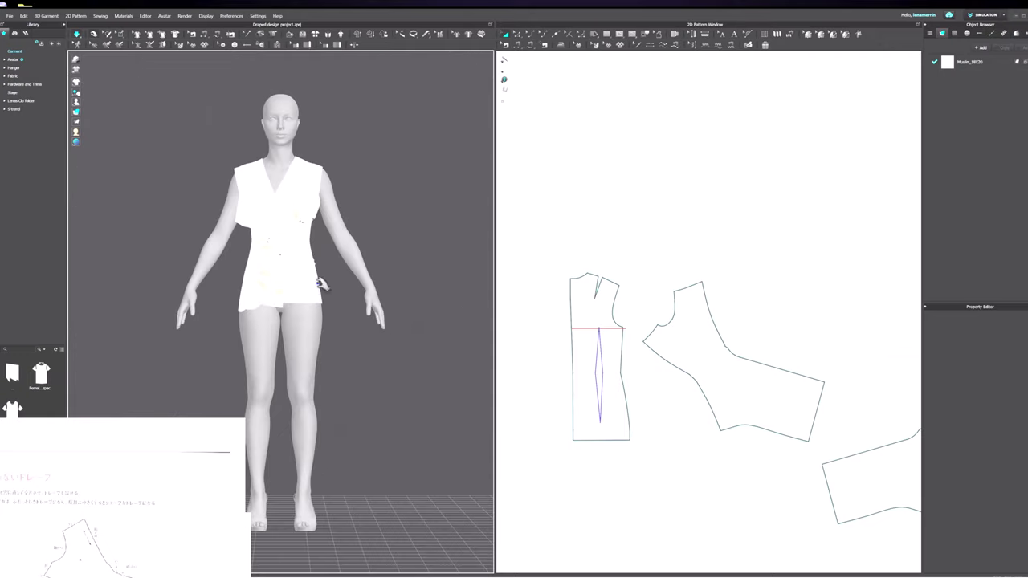
scroll(319, 281, "up", 3)
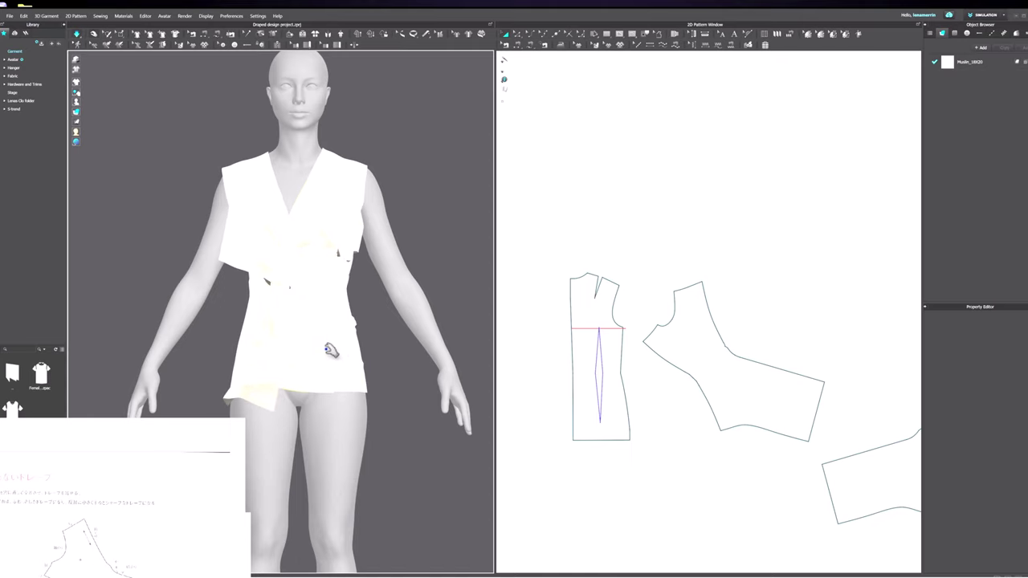
left_click(340, 356)
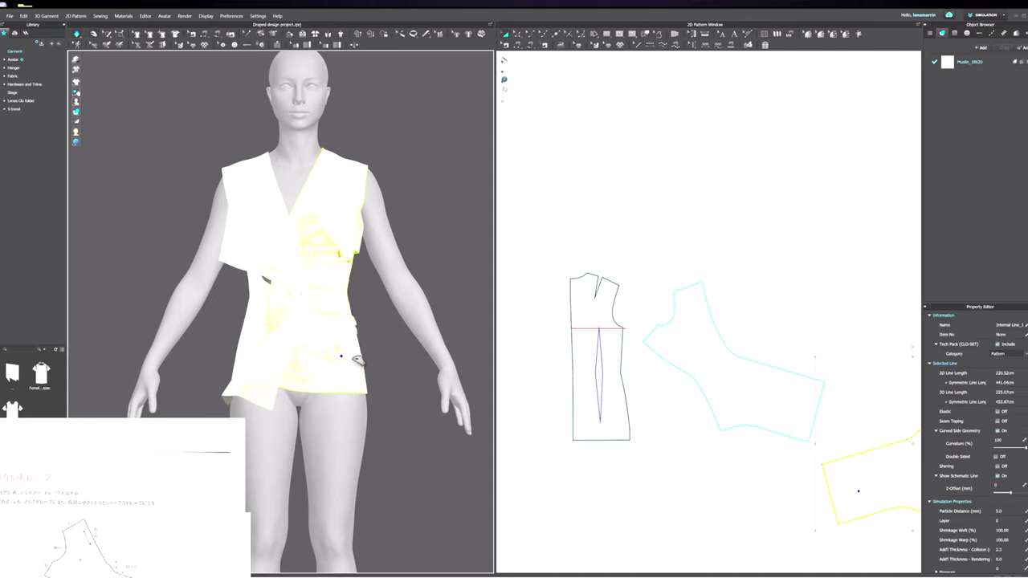
left_click(277, 307)
left_click(347, 354)
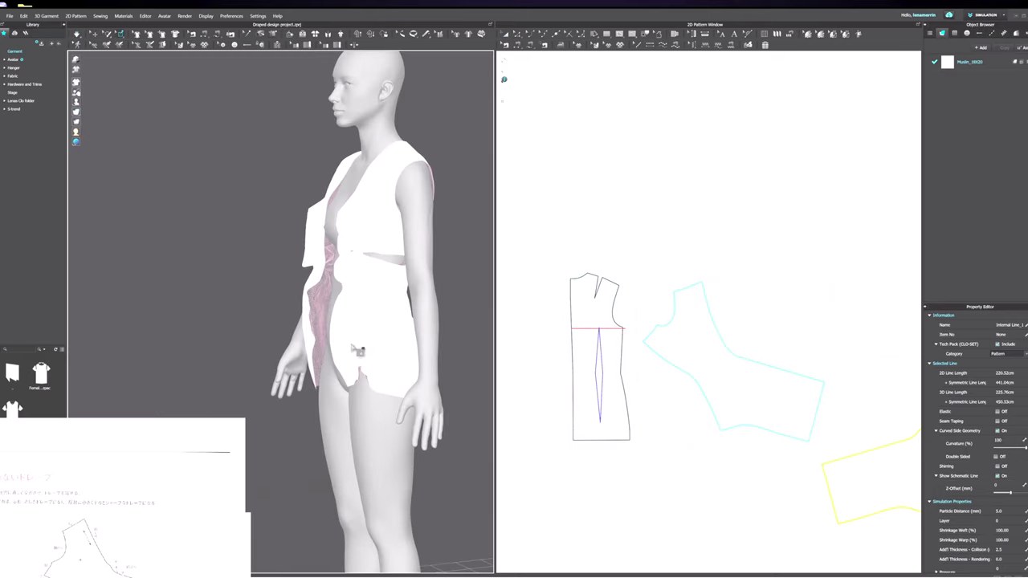
Step: Remove the linked editing between the two mirrored draped front patterns
scroll(673, 371, "down", 3)
scroll(625, 317, "down", 2)
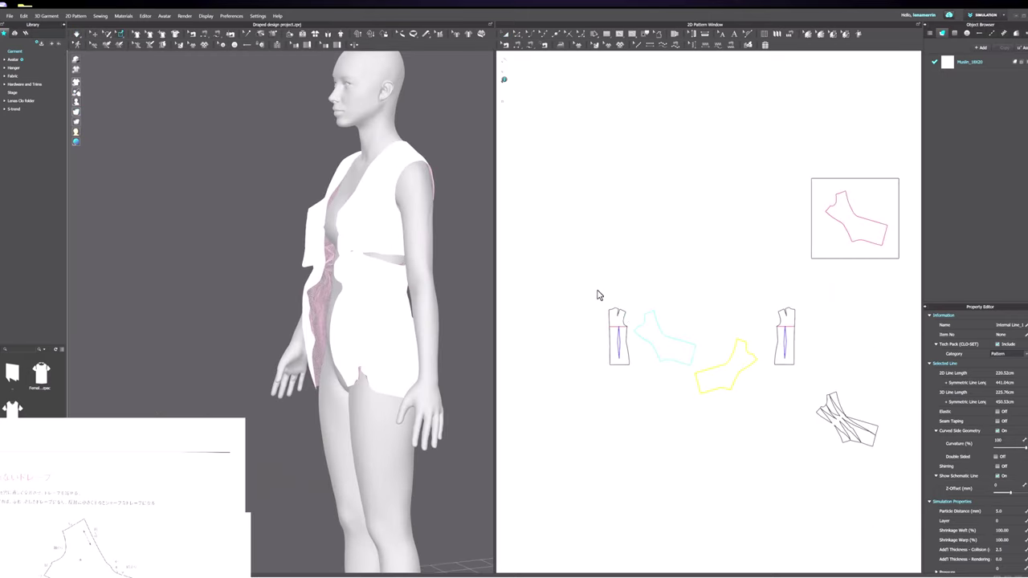
left_click(505, 35)
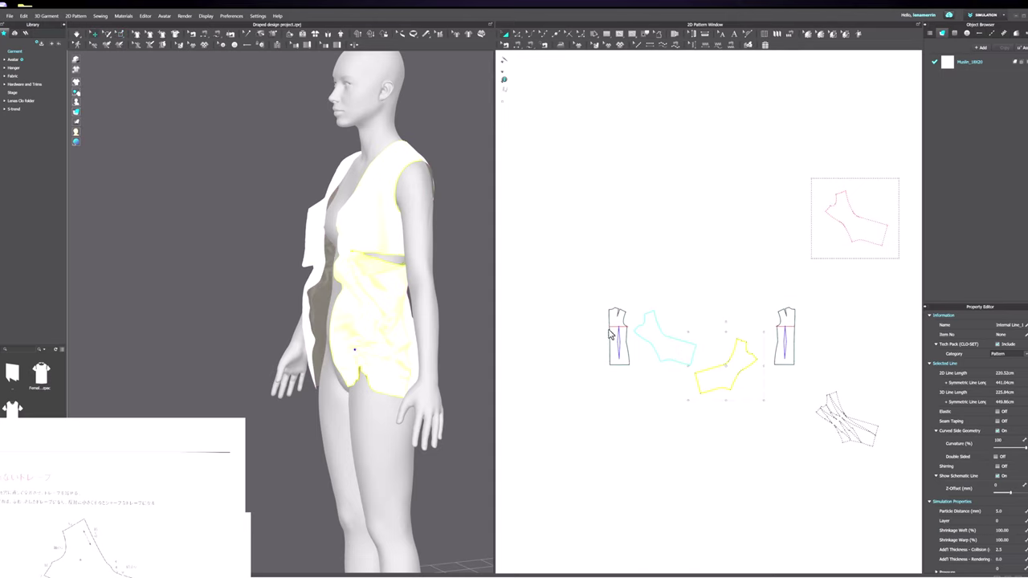
right_click(667, 351)
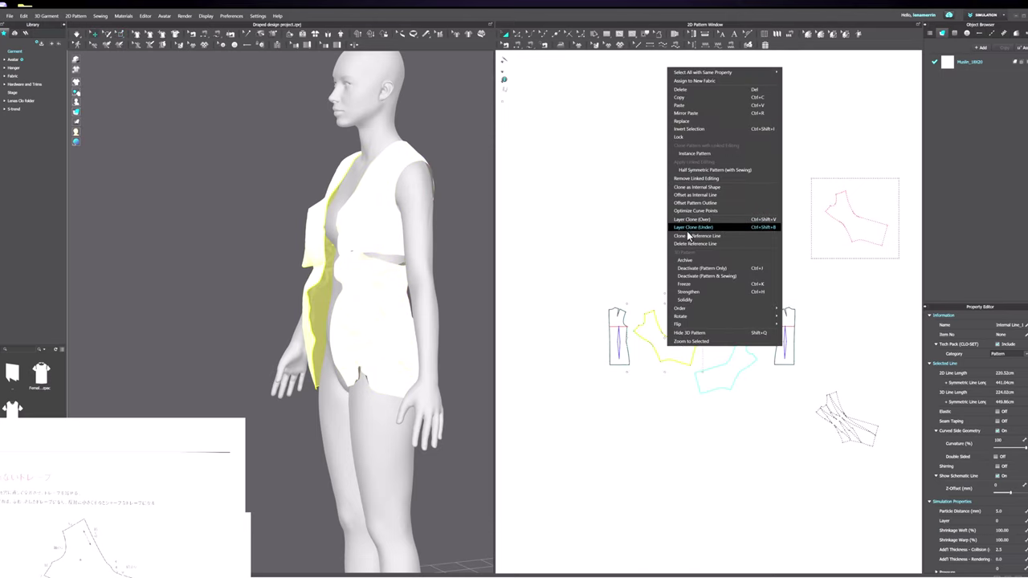
left_click(681, 178)
mouse_move(463, 292)
right_mouse_down()
mouse_move(455, 283)
mouse_move(473, 275)
right_mouse_up()
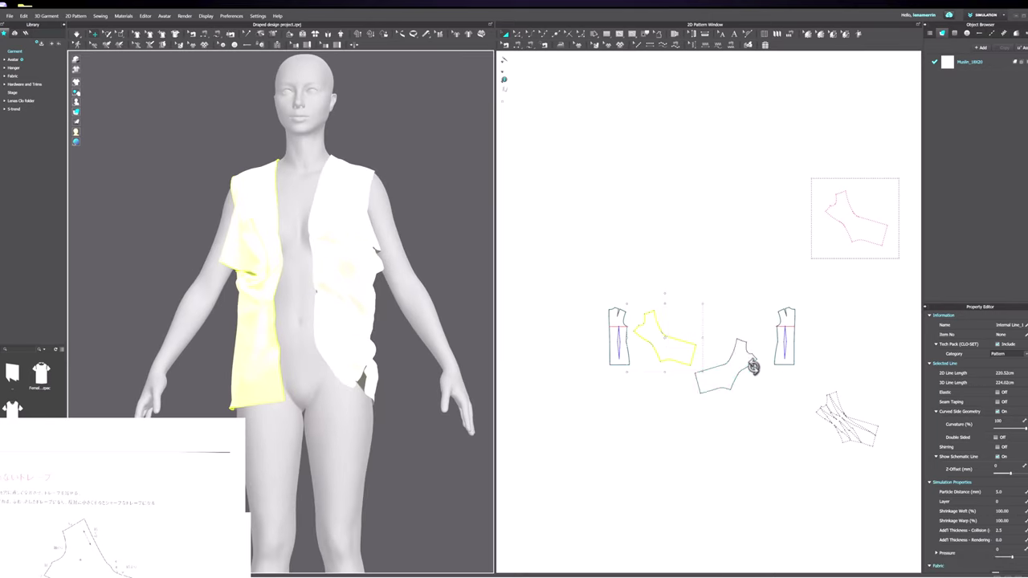
Step: Delete the sewing on the left front's lower edge, then simulate and pull that front away from the back side seam
scroll(752, 366, "down", 2)
key("b")
scroll(732, 415, "up", 1)
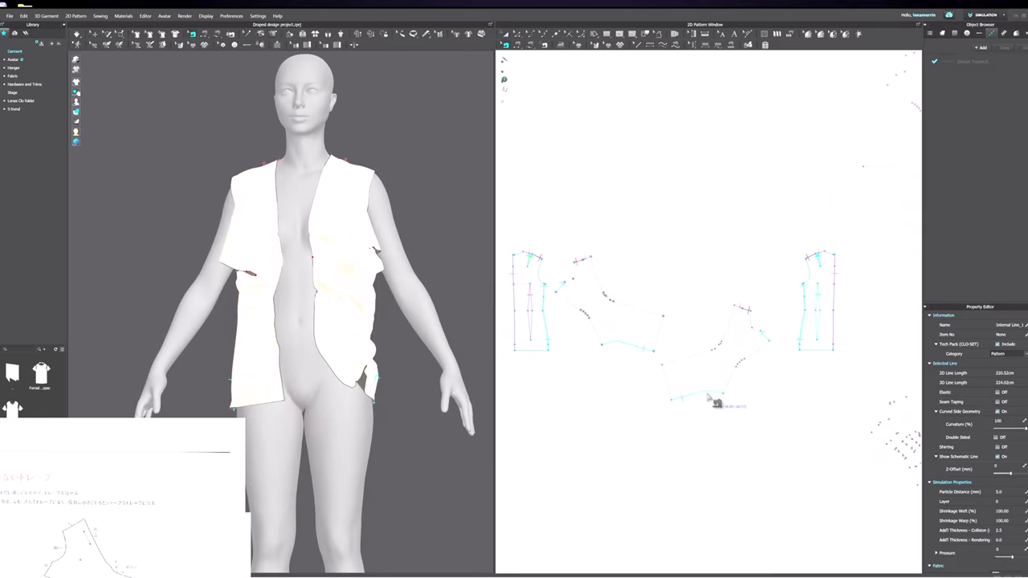
left_click(709, 396)
left_click(704, 432)
key("space")
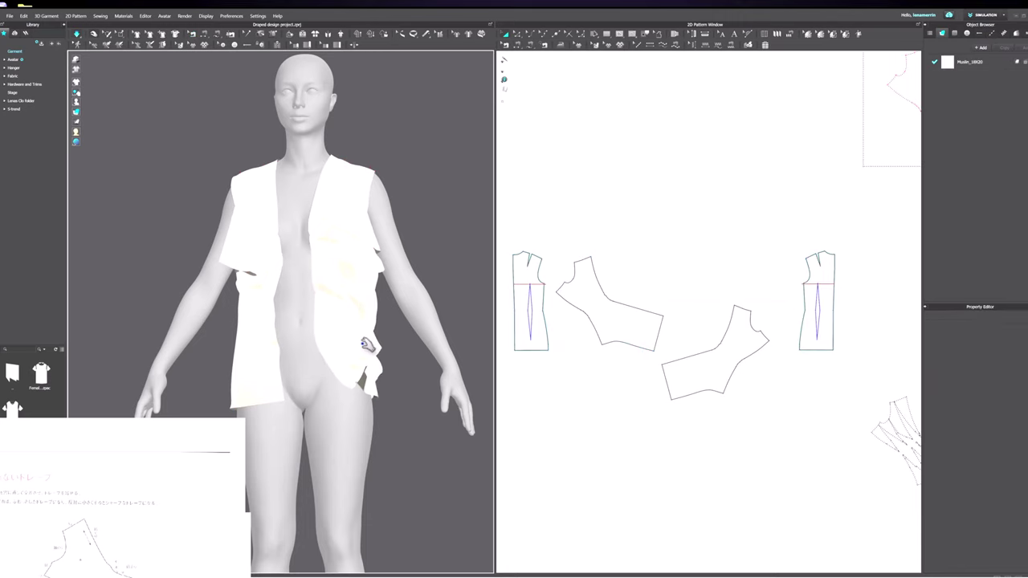
left_click(363, 348)
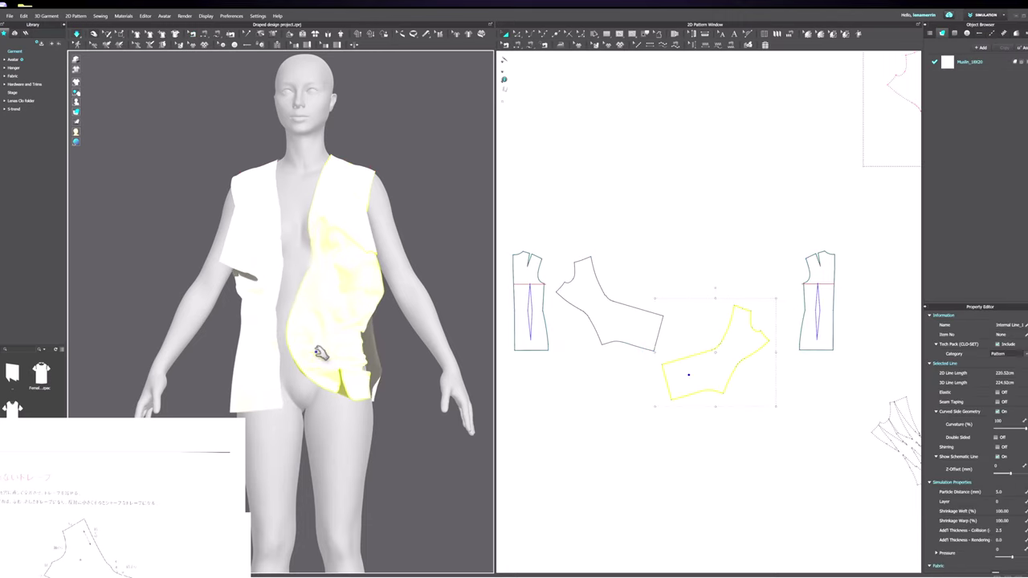
Step: Smooth the front on the avatar's right side and pin it near the underarm
right_click_drag(349, 372, 402, 385)
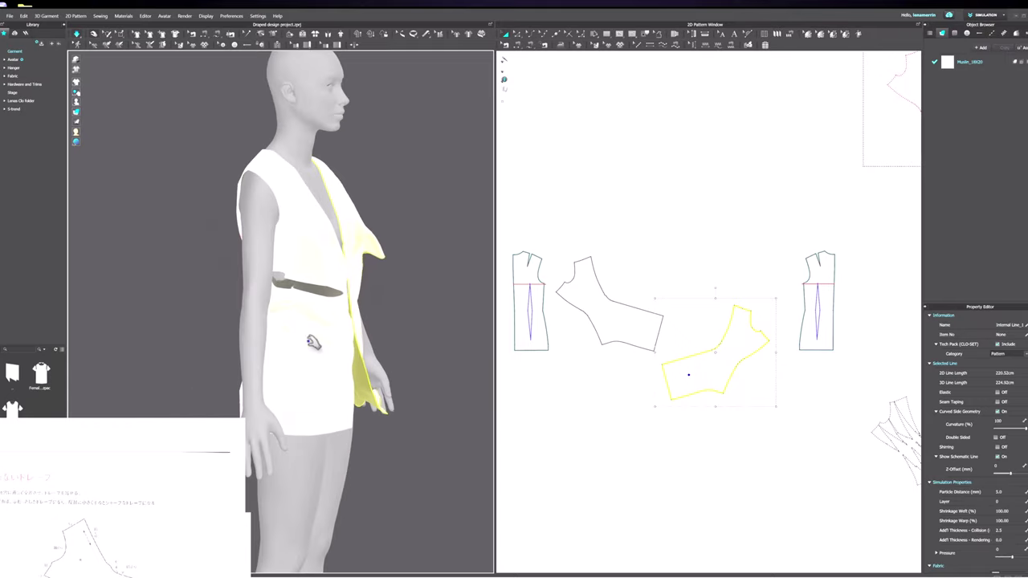
left_click(306, 312)
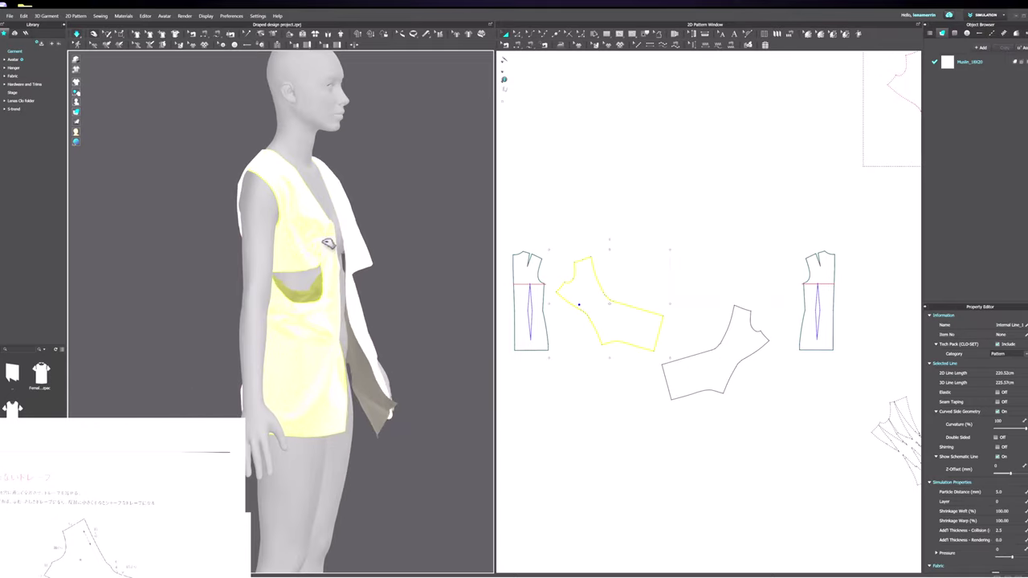
left_click(230, 110)
left_click(122, 34)
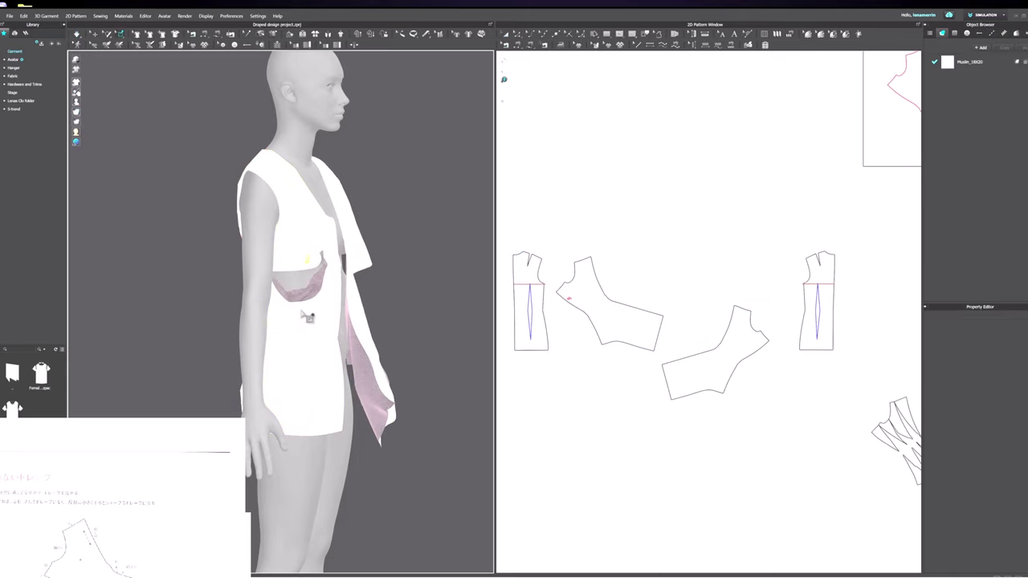
right_click_drag(346, 309, 319, 278)
Step: Arrange the right front's folds in simulation and pin them at the waist, side and front edge
key("space")
left_click_drag(262, 286, 294, 306)
right_click_drag(294, 306, 256, 316)
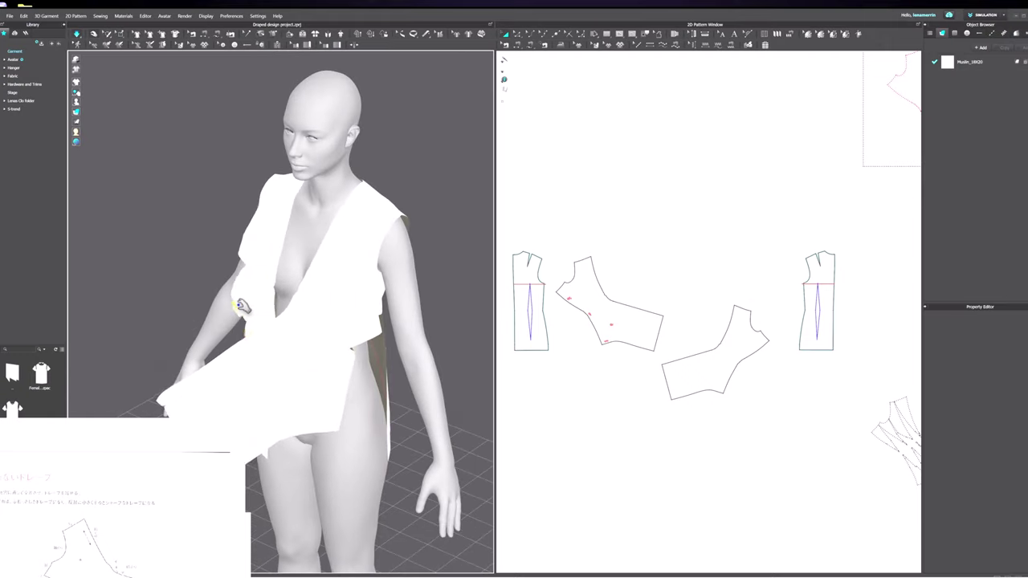
left_click_drag(263, 313, 253, 274)
left_click(258, 306)
key("space")
mouse_move(295, 307)
right_mouse_down()
mouse_move(327, 305)
mouse_move(306, 303)
right_mouse_up()
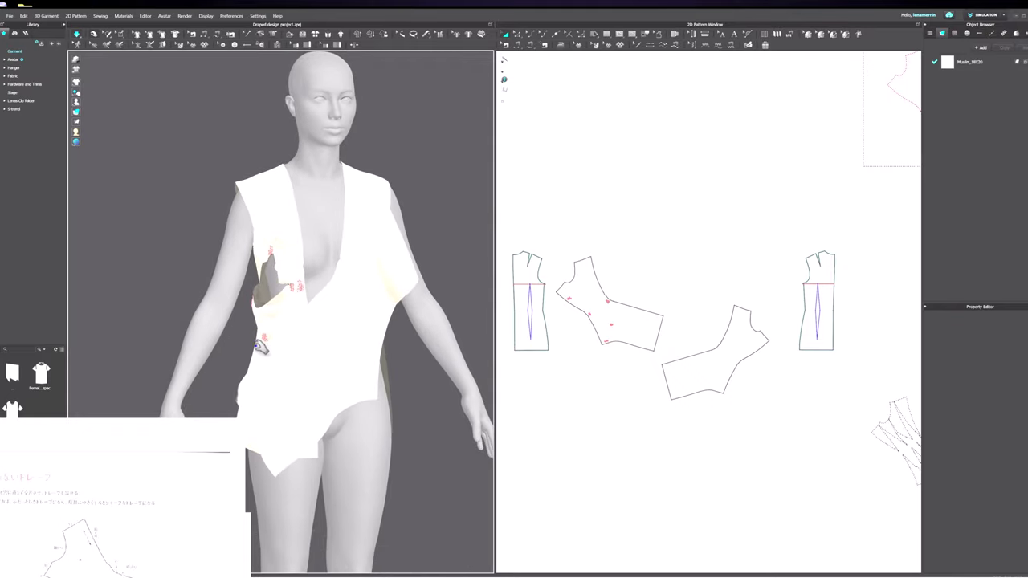
Step: Pull the left front's free end across the body and pin its two corners at the avatar's right hip
left_click(265, 397)
left_click_drag(283, 365, 255, 388)
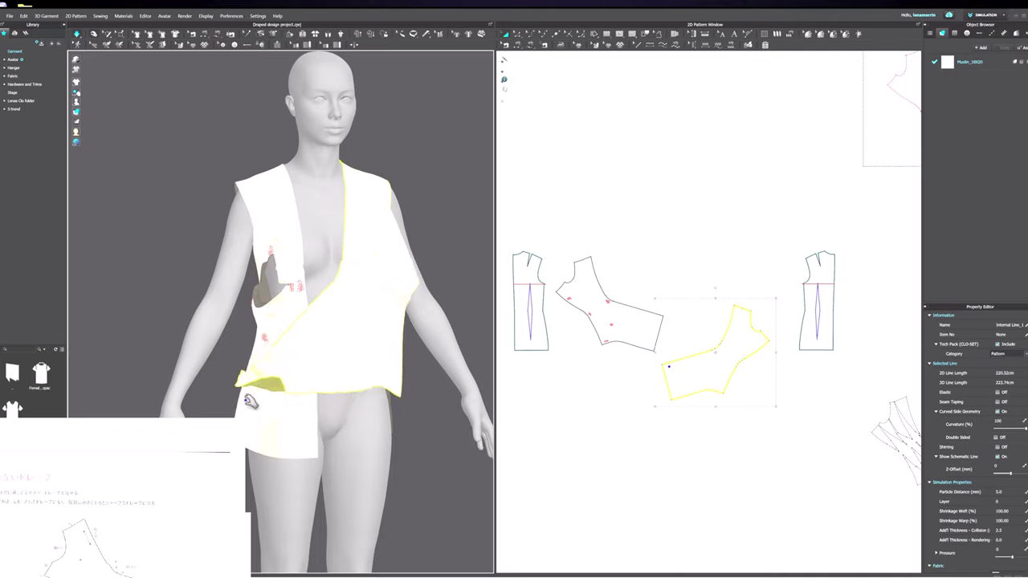
left_click(120, 34)
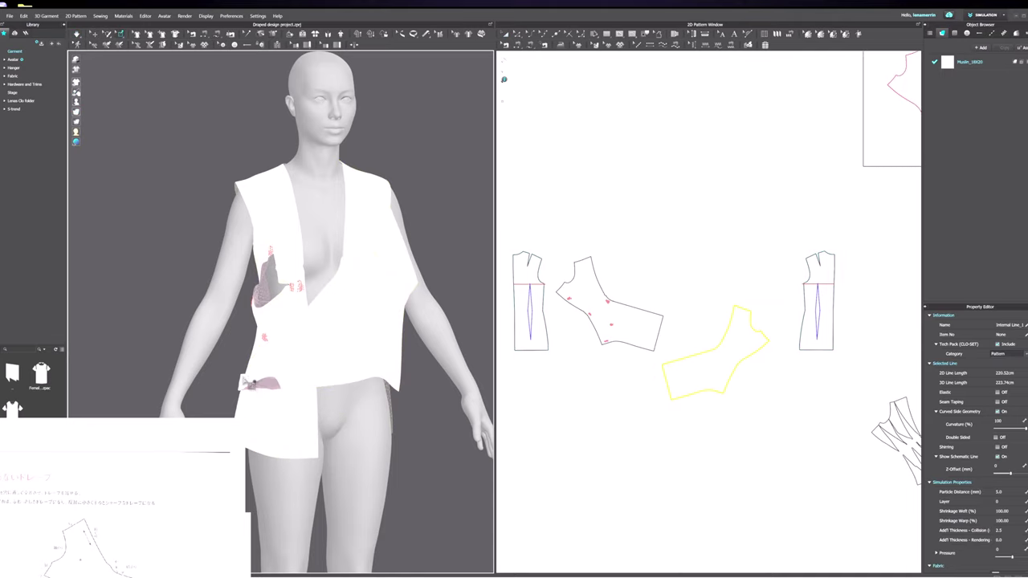
left_click(251, 384)
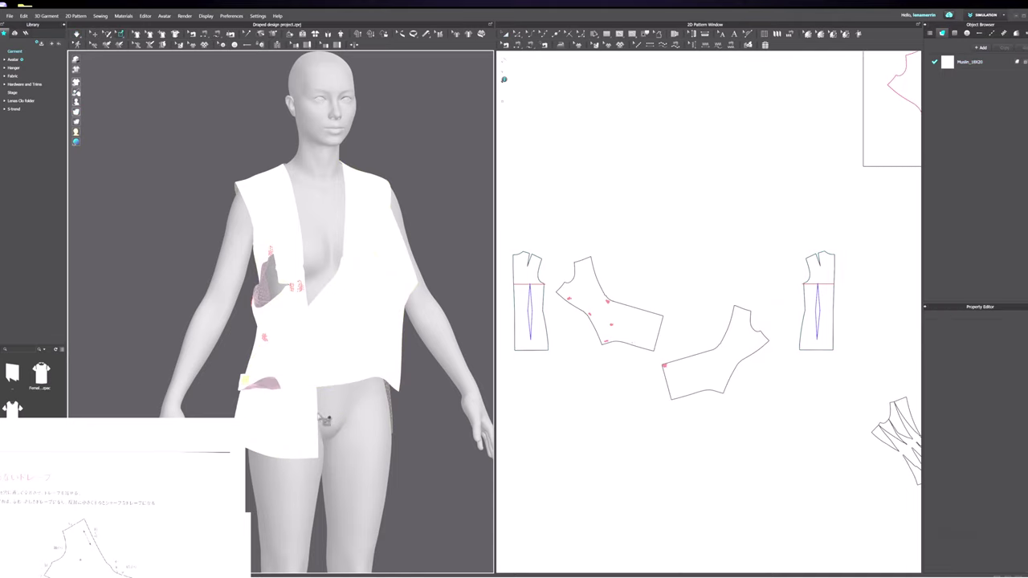
right_click_drag(322, 413, 326, 425)
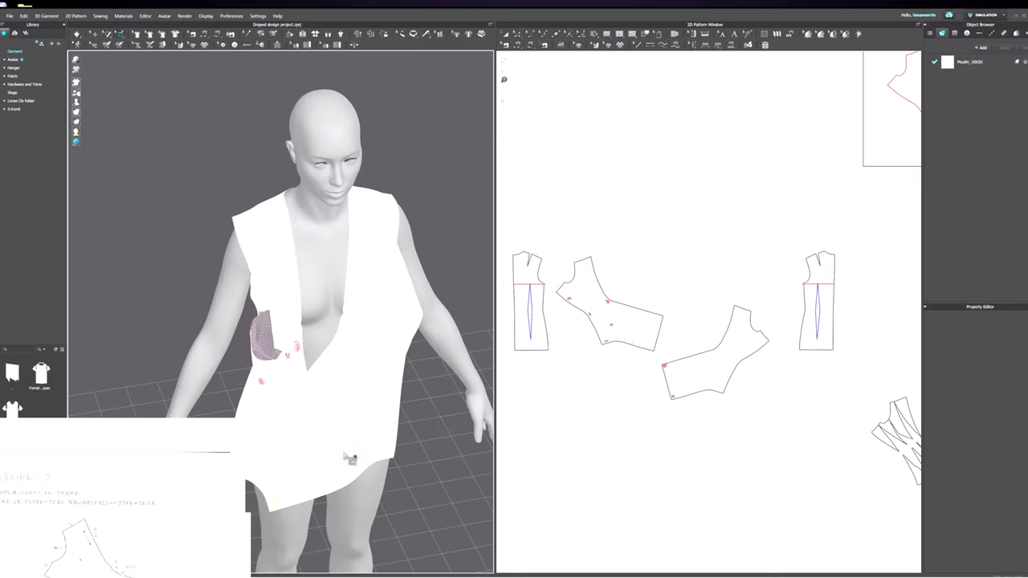
Step: Settle the wrapped left front in simulation and save the project
left_click(77, 36)
scroll(283, 285, "down", 2)
middle_click_drag(277, 302, 272, 182)
right_click_drag(299, 177, 328, 274)
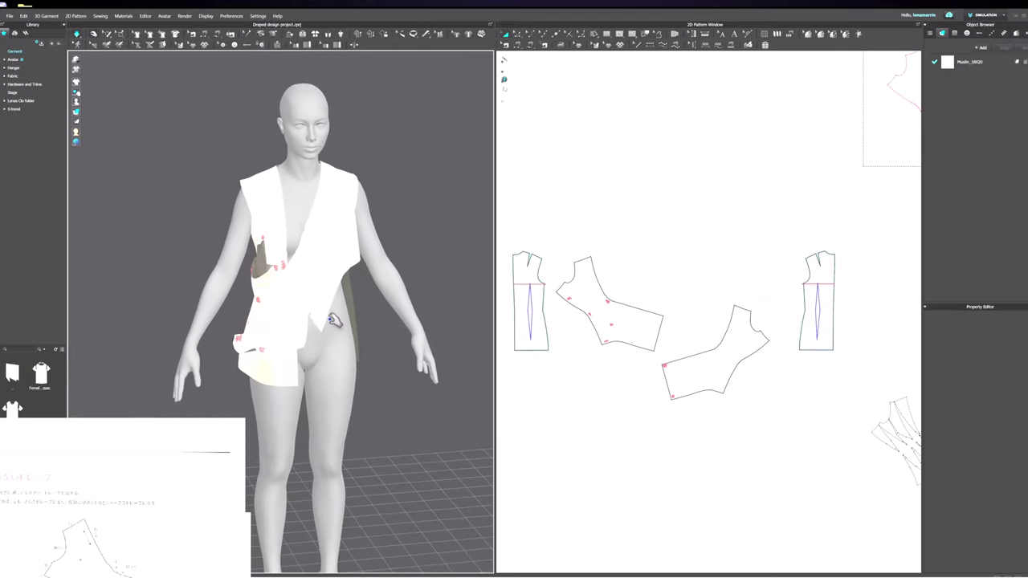
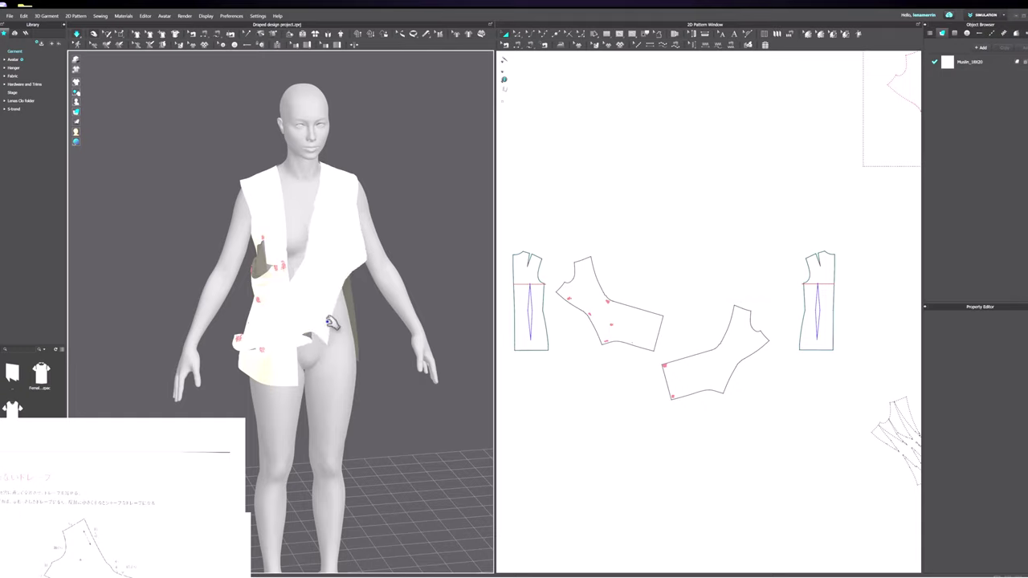
key("ctrl+s")
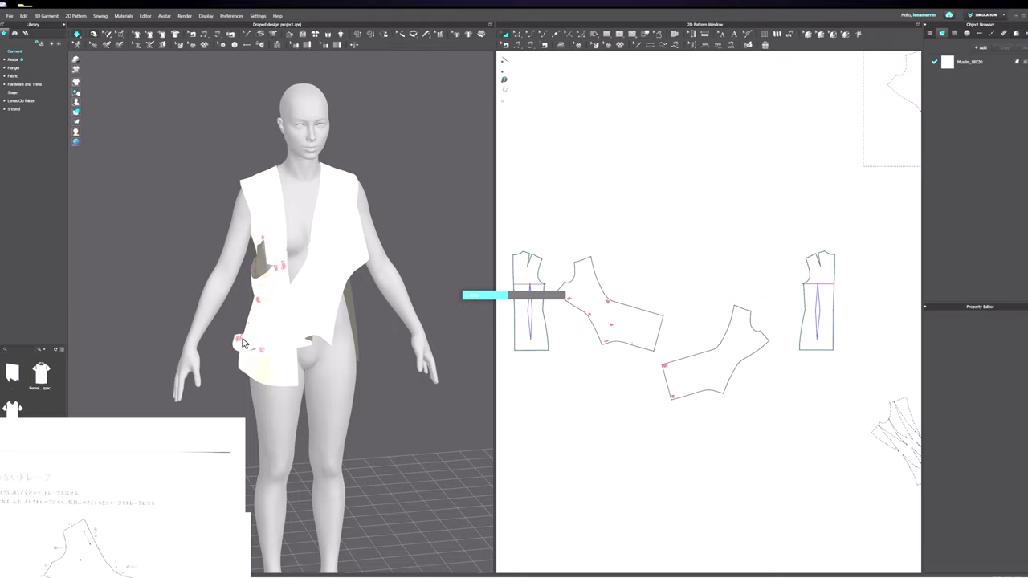
Step: Move the left front's two pinned corners off the avatar's right hip and up toward the waist opening beneath the right front
left_click(121, 36)
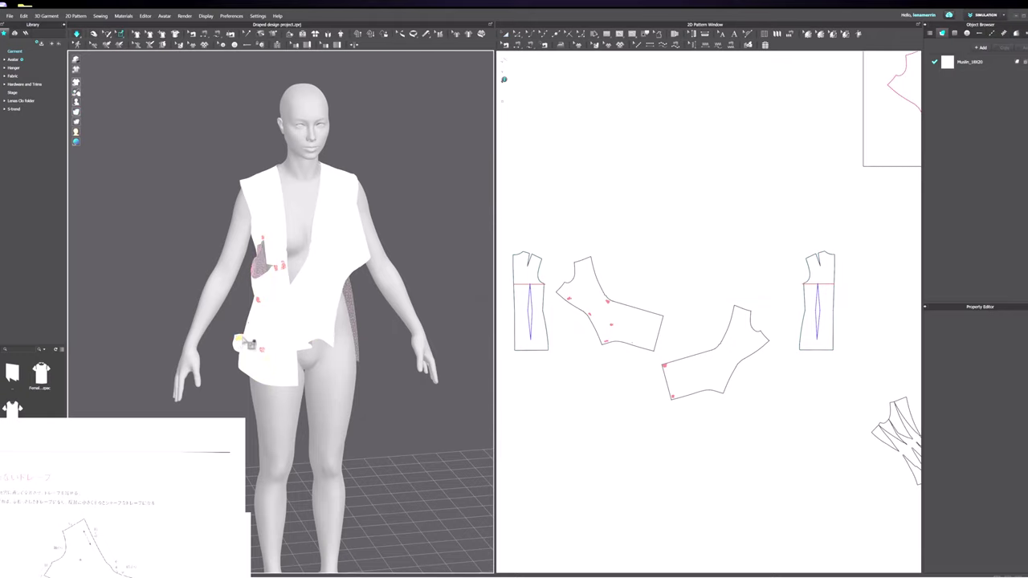
left_click_drag(252, 343, 315, 359)
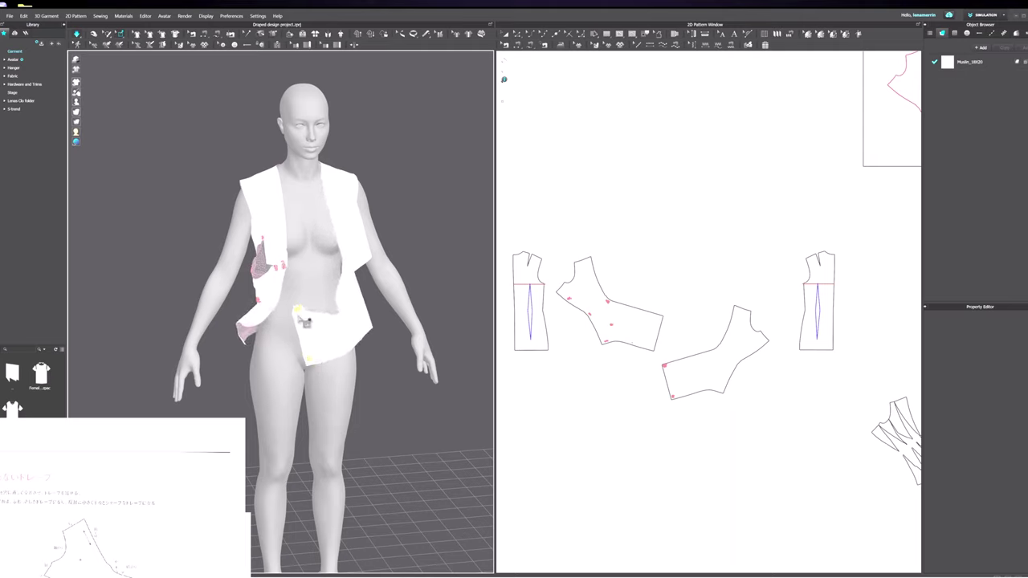
left_click_drag(305, 317, 307, 273)
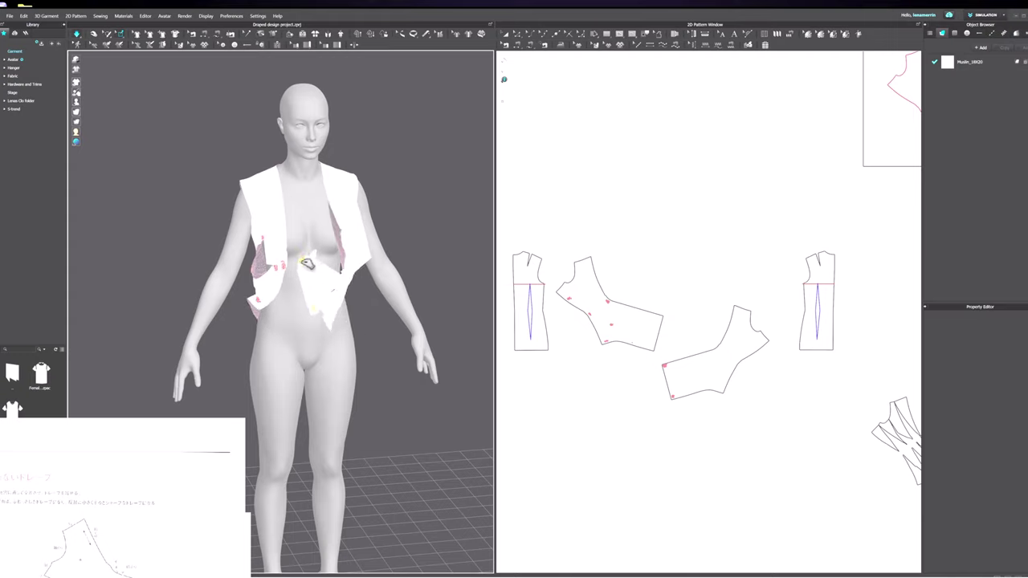
right_click_drag(316, 300, 356, 297)
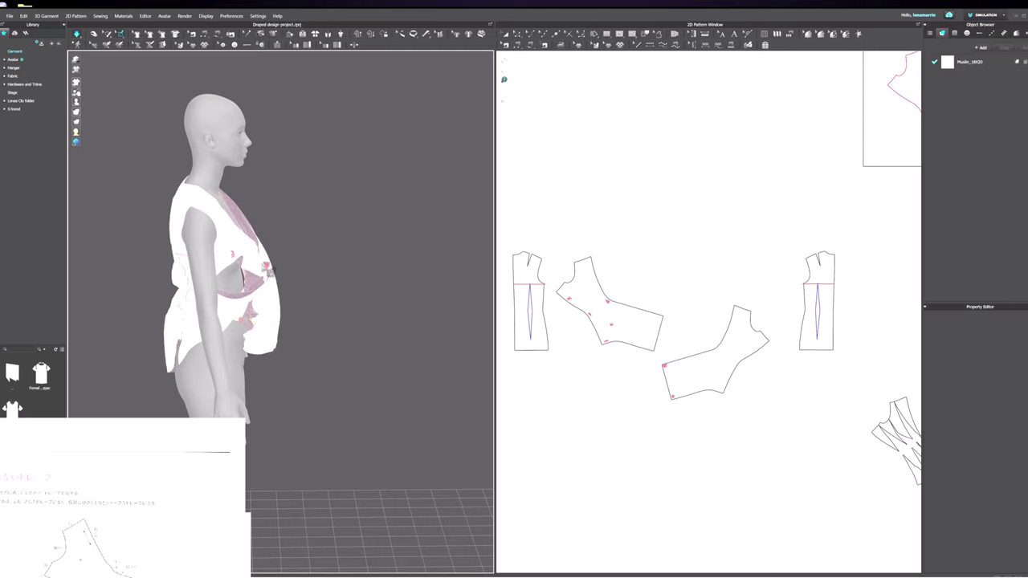
mouse_move(367, 282)
right_mouse_down()
mouse_move(339, 300)
mouse_move(364, 269)
right_mouse_up()
right_click_drag(391, 314, 395, 255)
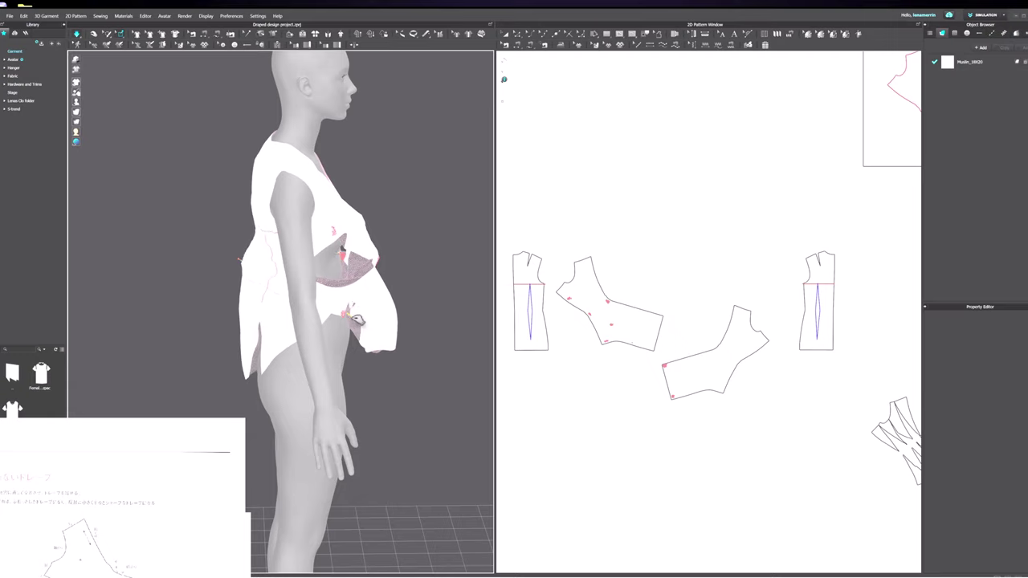
Step: Remove the left front's corner pins and pin its upper edge near the free end instead, drawing it toward the side opening
right_click_drag(375, 307, 194, 263)
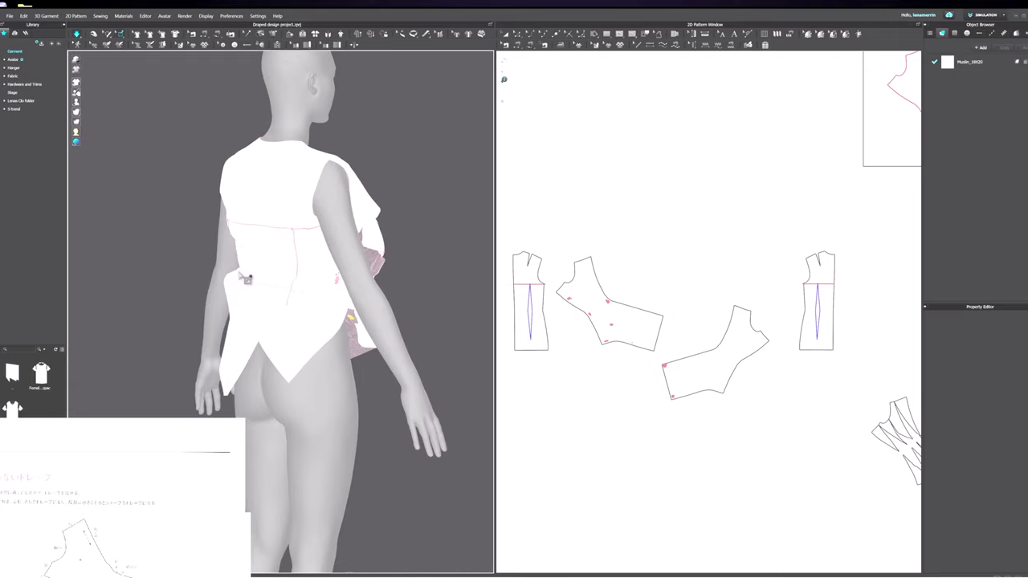
right_click_drag(248, 280, 314, 311)
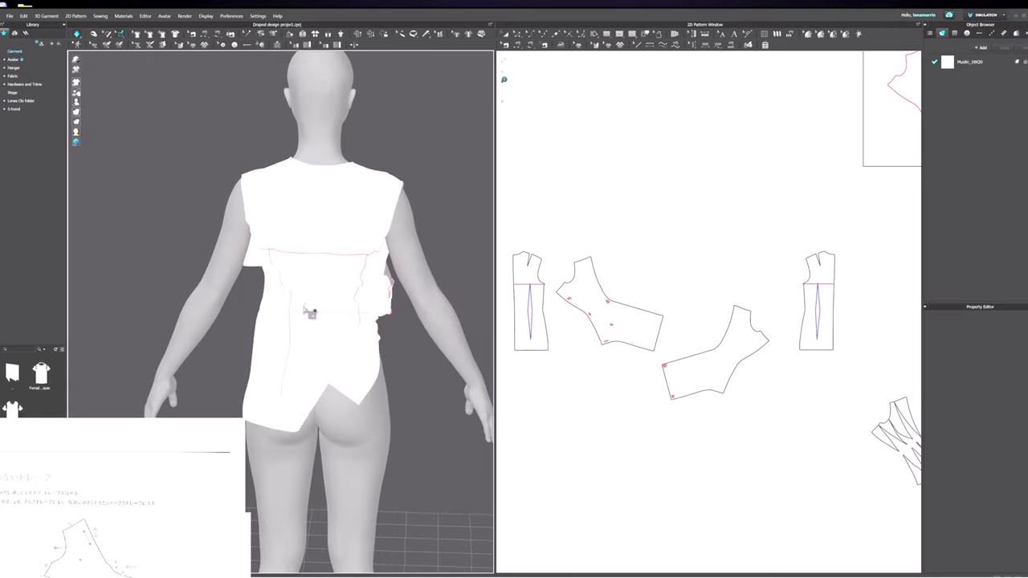
right_click(312, 312)
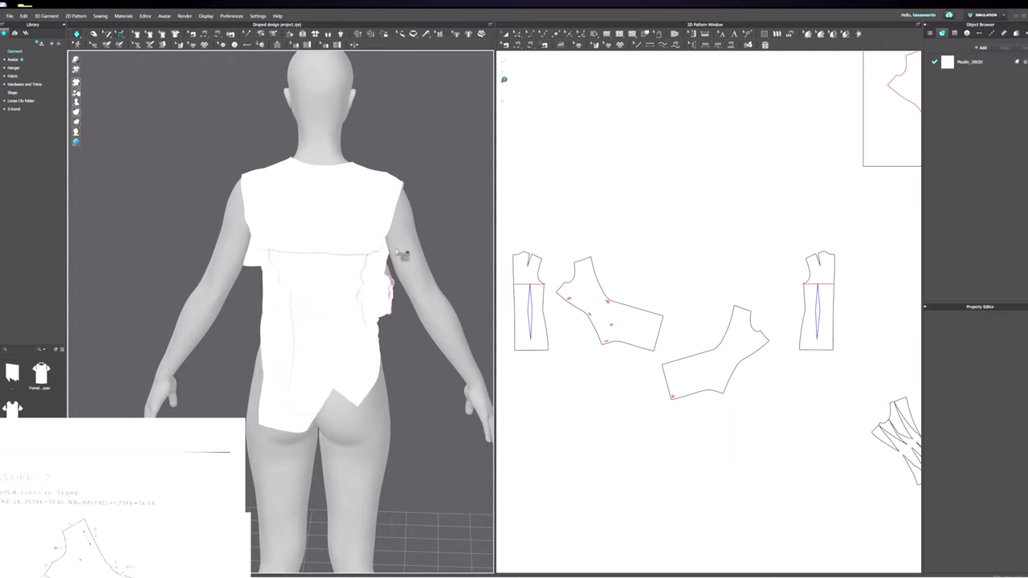
right_click_drag(393, 247, 409, 263)
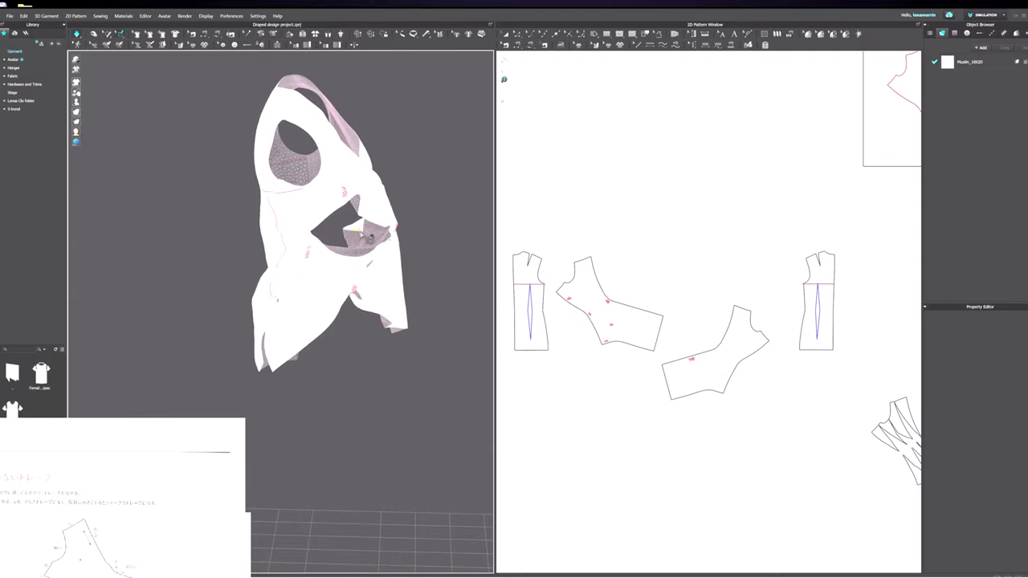
mouse_move(349, 231)
right_mouse_down()
mouse_move(337, 247)
mouse_move(366, 235)
right_mouse_up()
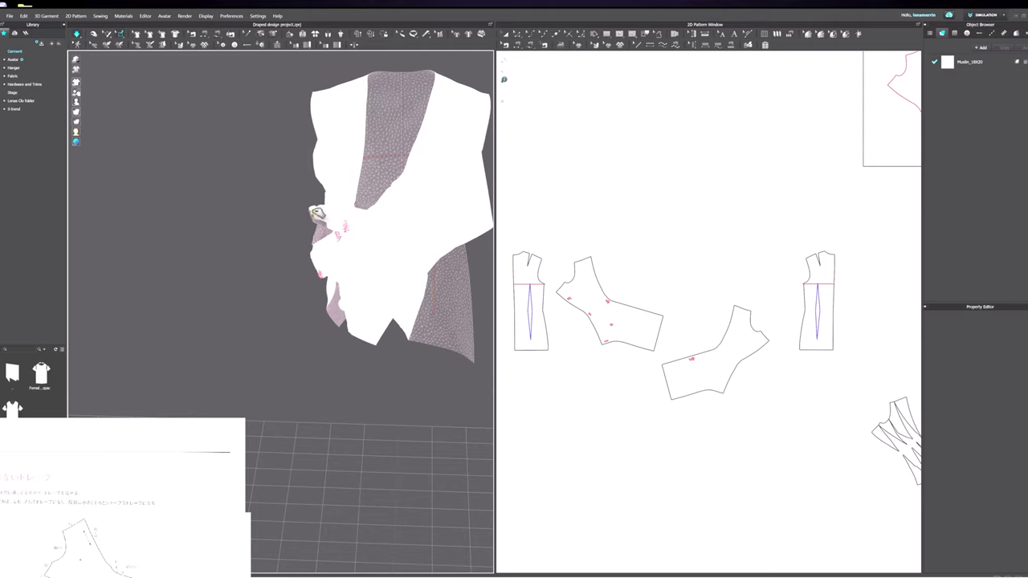
Step: Show the avatar again and pull the left front's pinned upper edge out beside the avatar's right arm
left_click(87, 102)
right_click_drag(206, 198, 300, 243)
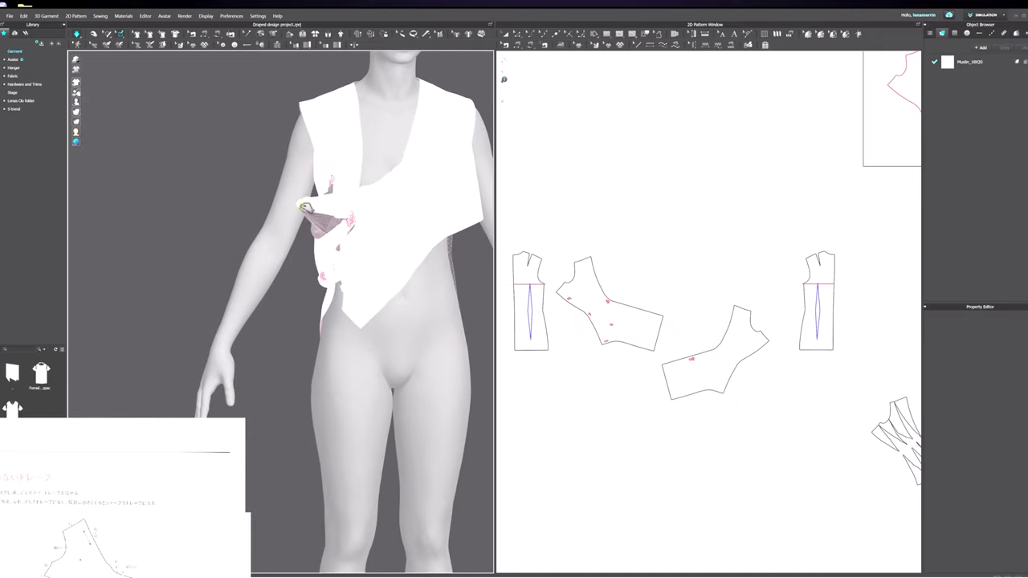
left_click_drag(287, 185, 282, 180)
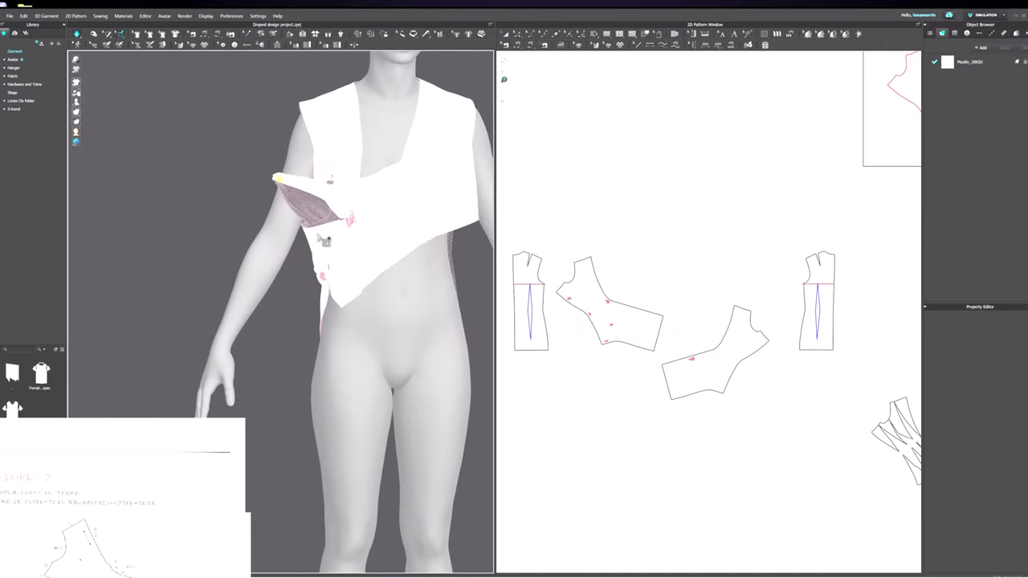
Step: Pull the left front's free end out through the opening on the avatar's right side during simulation
left_click(95, 34)
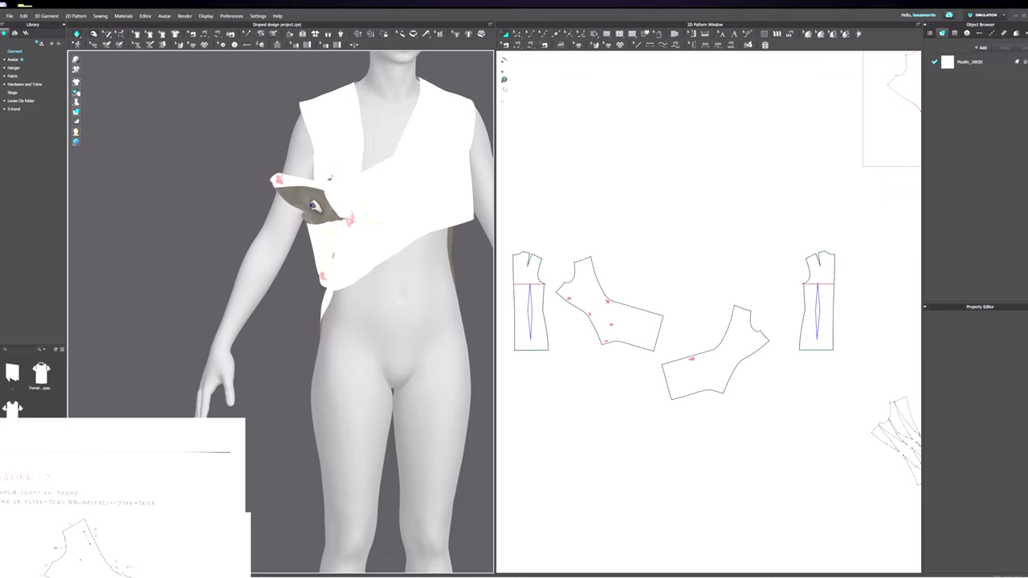
left_click(306, 195)
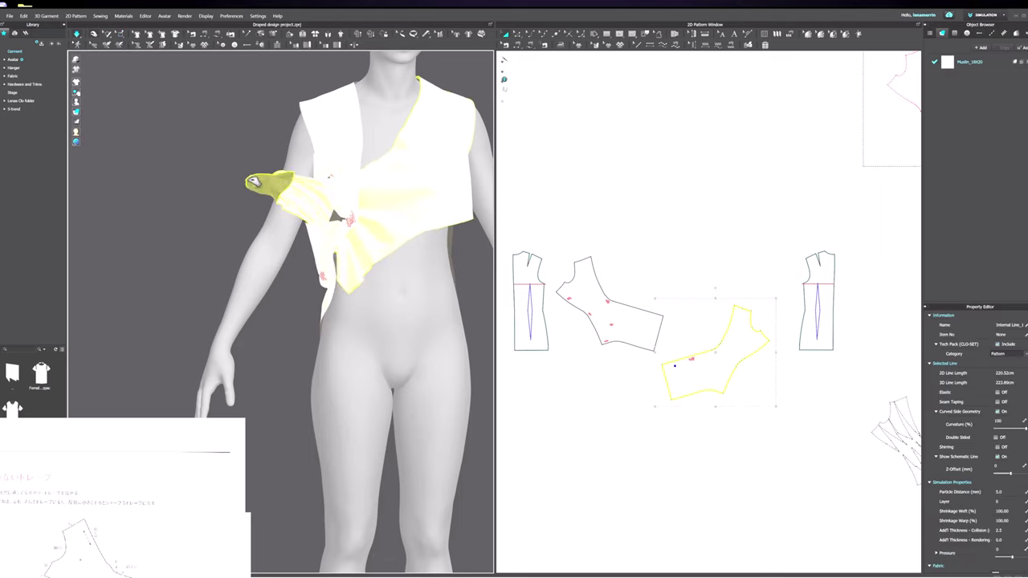
left_click_drag(312, 215, 233, 239)
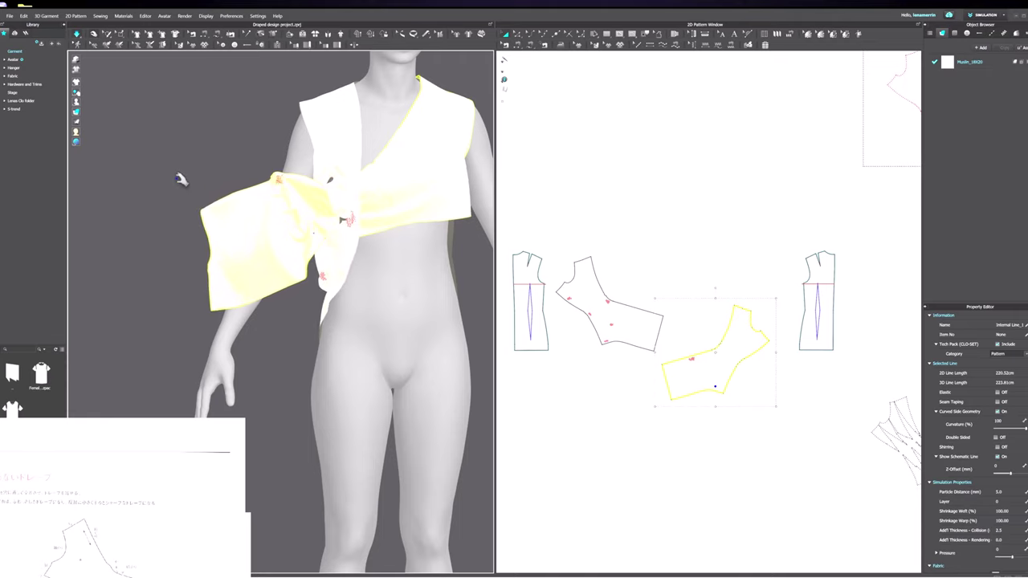
left_click(165, 197)
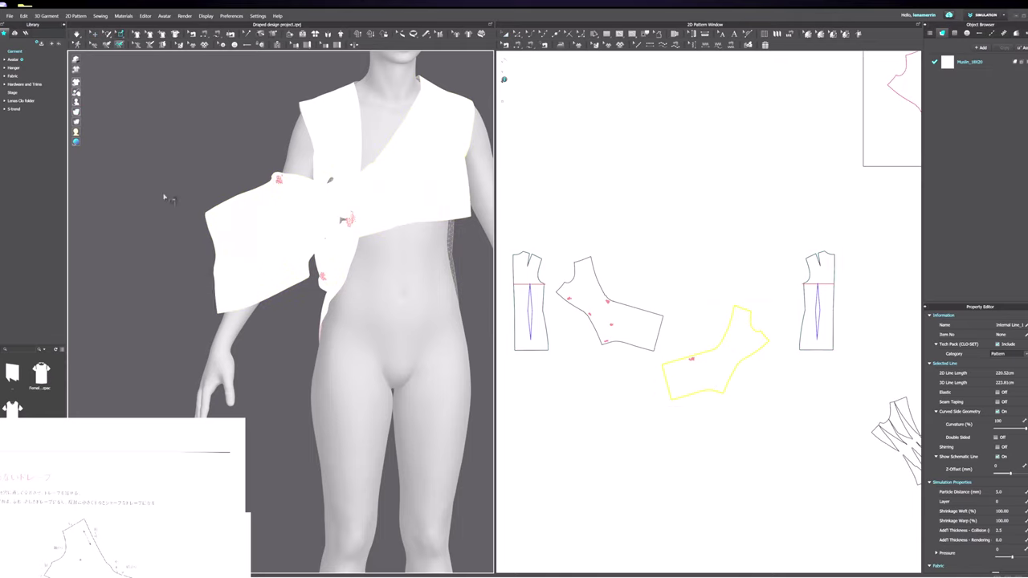
Step: Pin the left front's lower end corner and draw it down toward the avatar's right hip
left_click(231, 313)
left_click(77, 34)
left_click(215, 211)
left_click_drag(230, 305, 324, 344)
right_click_drag(374, 379, 415, 370)
left_click_drag(270, 337, 281, 340)
right_click_drag(343, 337, 306, 323)
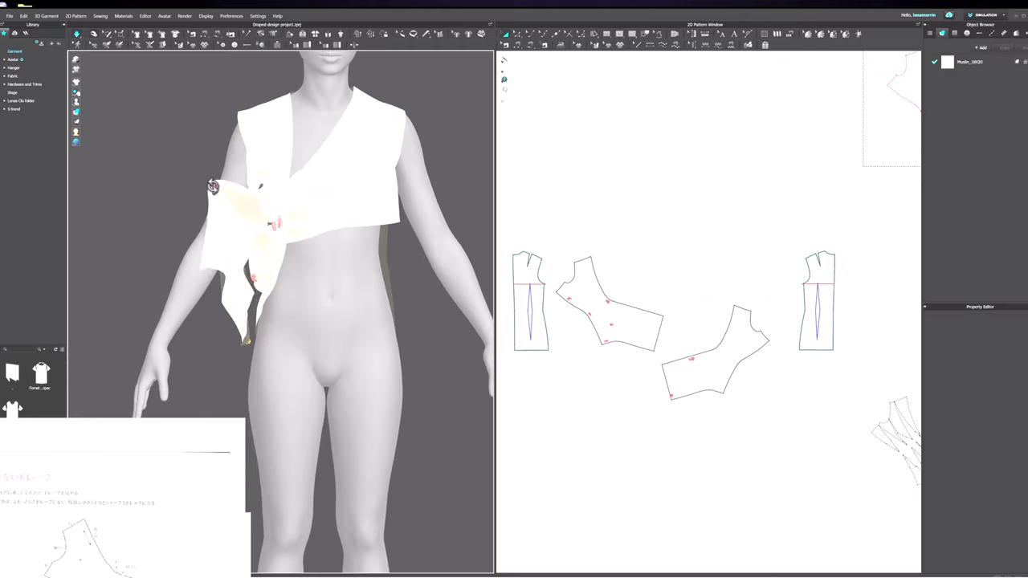
Step: Delete the left front's upper-edge pin and draw its pinned corner across the front to the avatar's left hip in simulation
right_click(214, 186)
left_click(225, 192)
left_click_drag(253, 341, 337, 302)
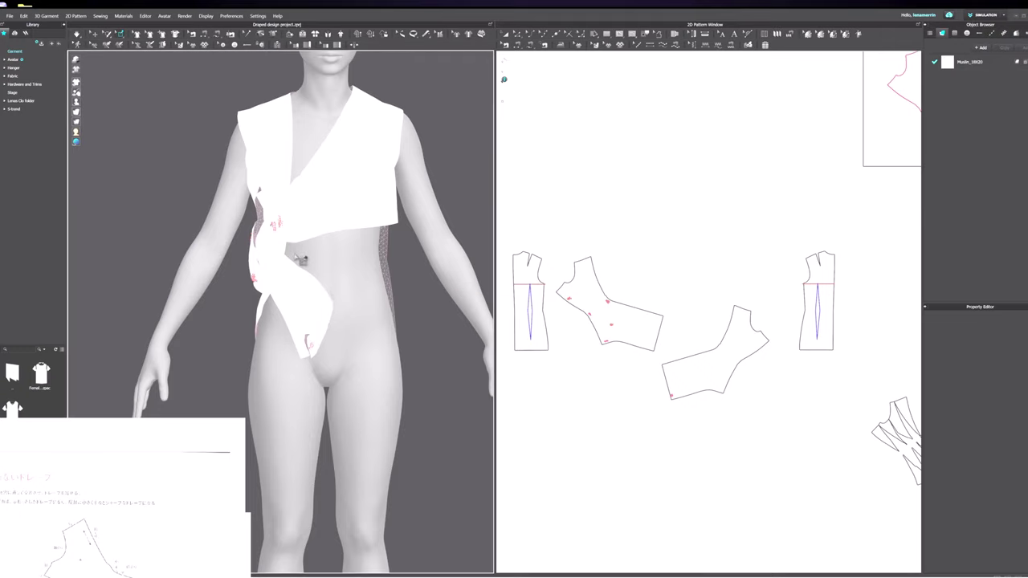
left_click(77, 34)
scroll(243, 238, "down", 2)
right_click_drag(276, 300, 286, 299)
left_click_drag(333, 351, 400, 360)
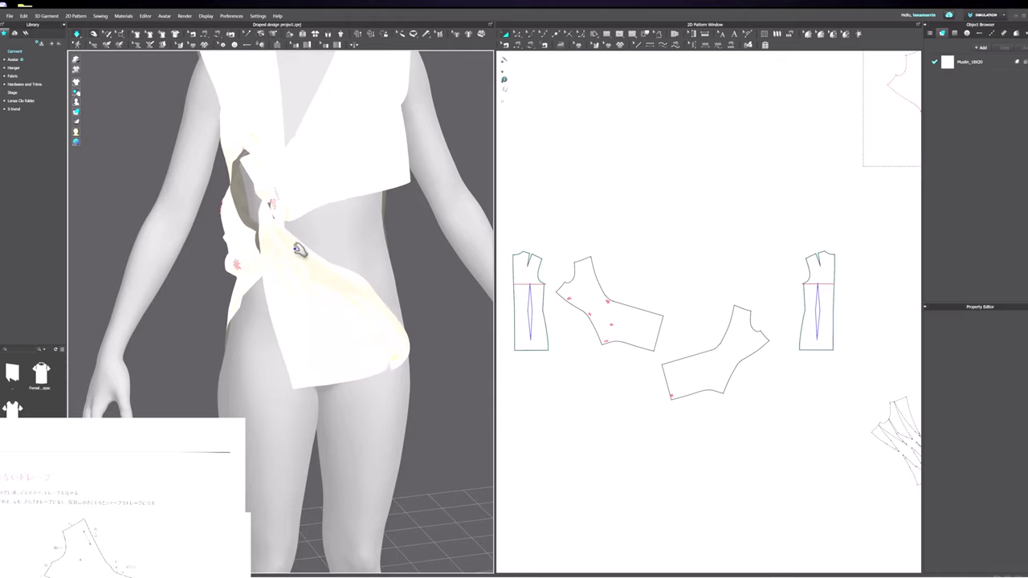
right_click_drag(274, 184, 300, 180)
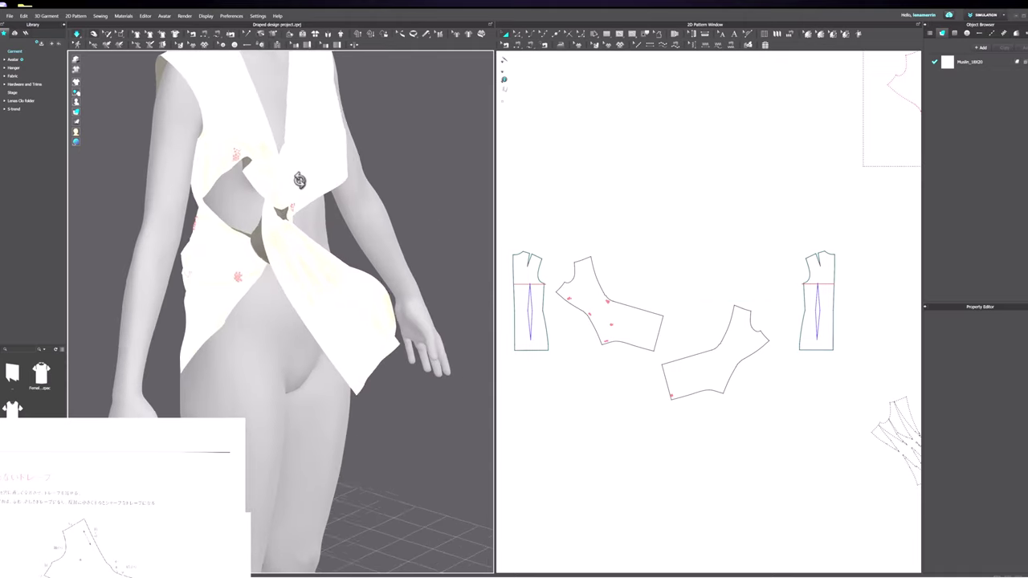
Step: Delete the pins holding the right front's lower folds at the avatar's right side and hip
left_click(120, 34)
right_click(196, 224)
left_click(217, 228)
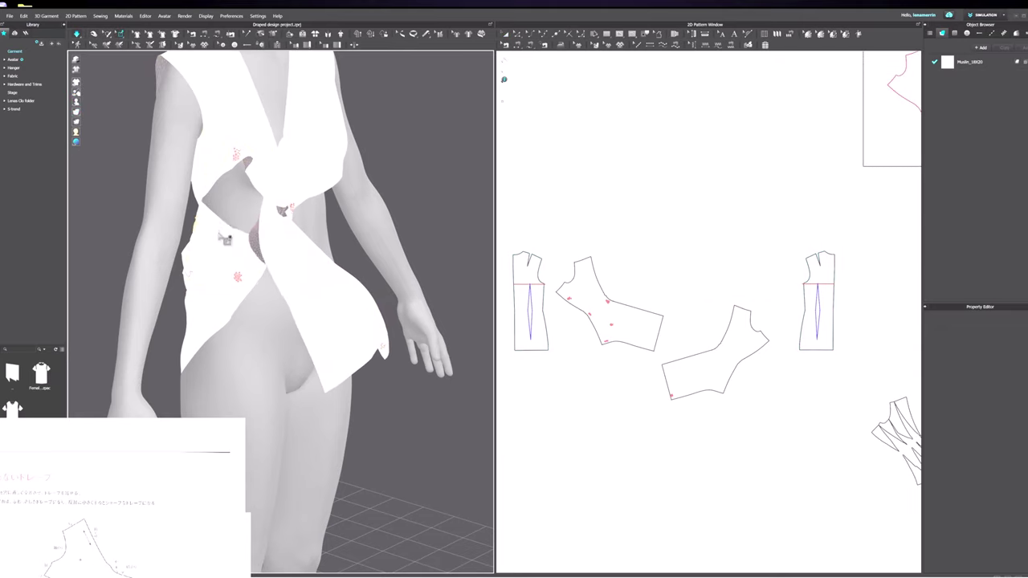
right_click(239, 280)
left_click(247, 283)
right_click_drag(241, 297, 241, 322)
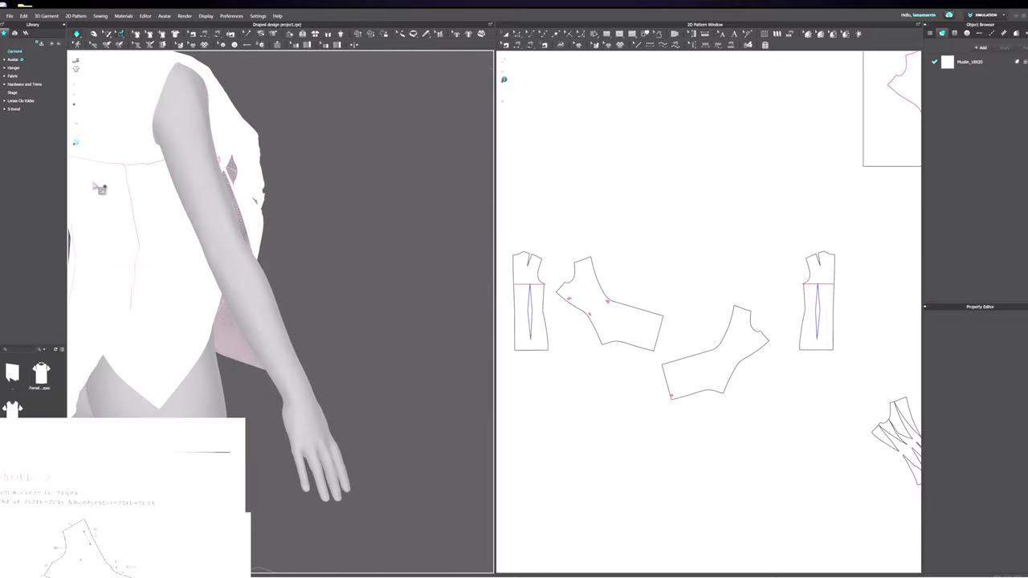
Step: Pull the right front's free end and the back panel's hem down into place in simulation
left_click(93, 36)
middle_click_drag(141, 206, 183, 203)
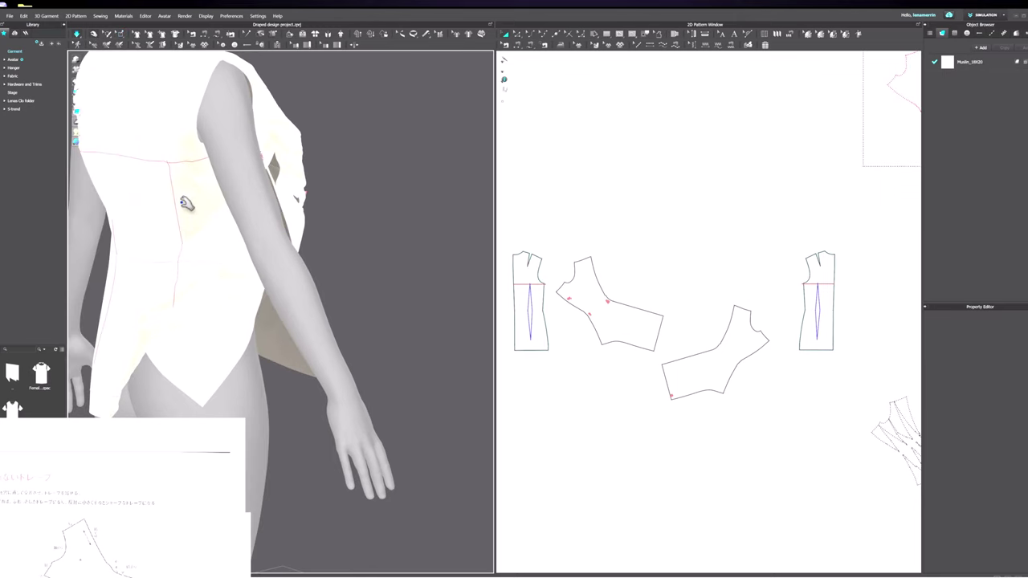
left_click(191, 358)
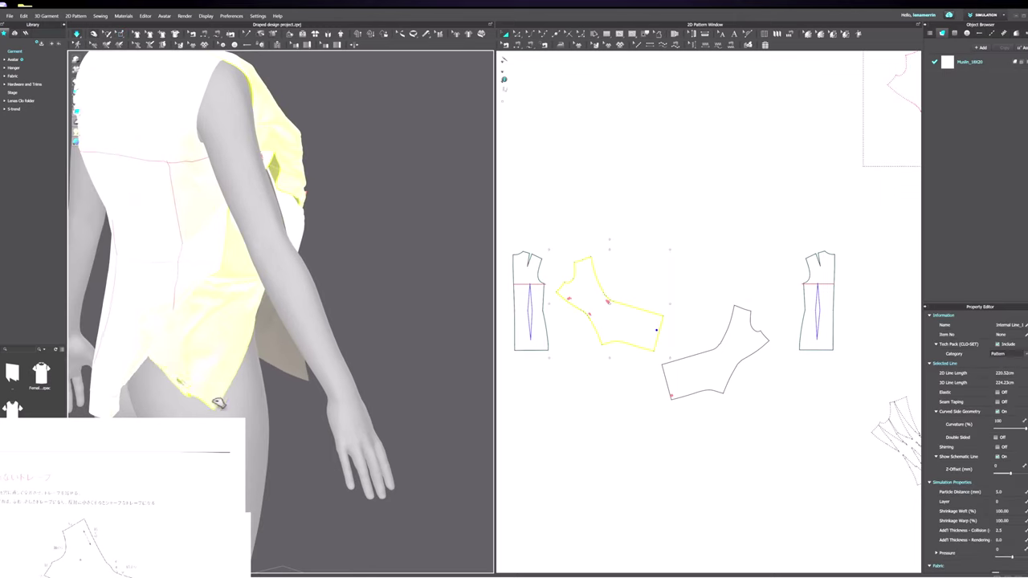
left_click(212, 401)
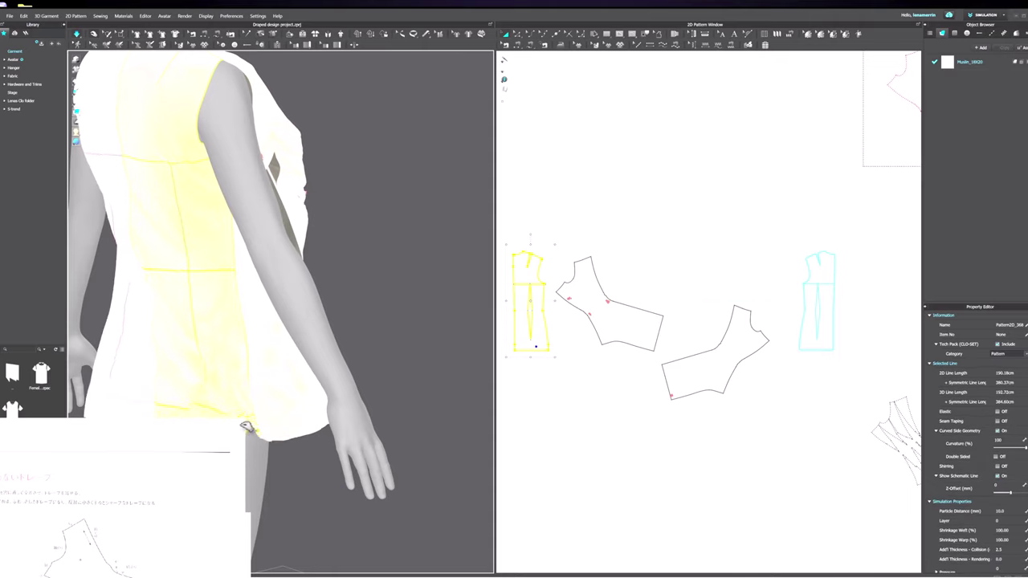
right_click_drag(314, 294, 255, 297)
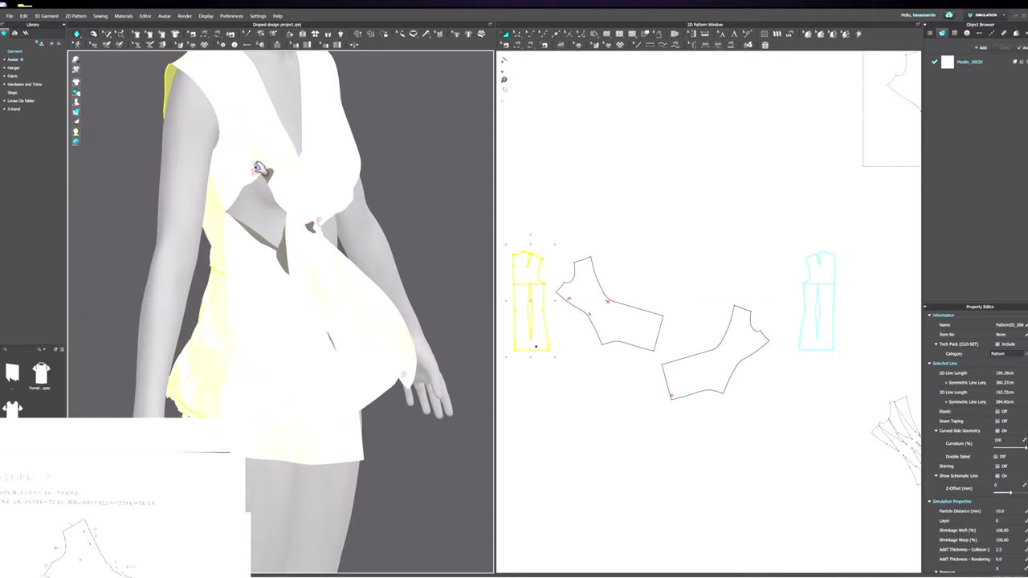
Step: Delete the remaining pins on the right front near the underarm, side and waist so the folds drape freely
right_click(257, 168)
left_click(267, 181)
right_click_drag(269, 186, 293, 230)
right_click(292, 228)
left_click(302, 233)
right_click_drag(277, 219, 307, 213)
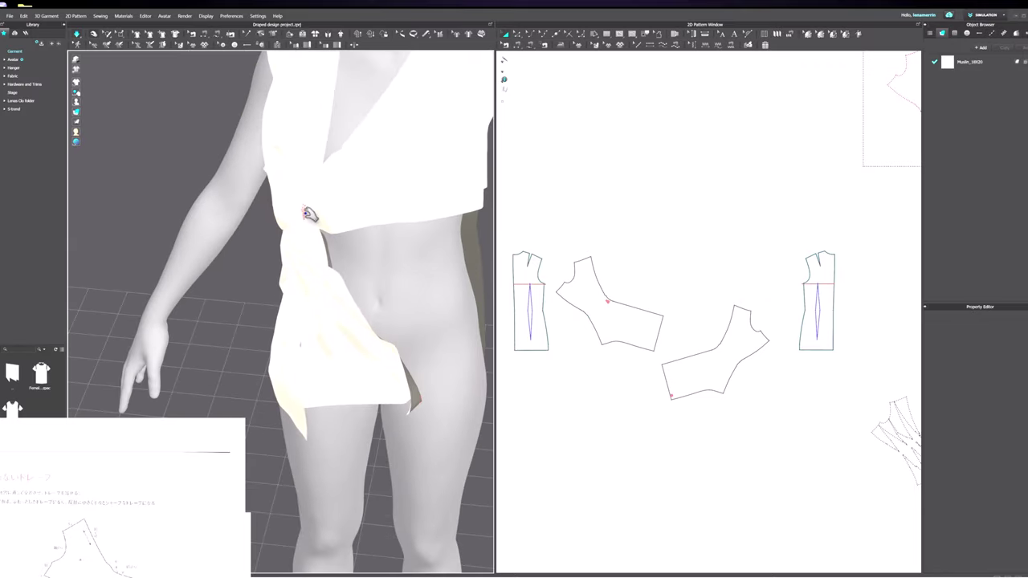
right_click(306, 214)
left_click(322, 221)
mouse_move(356, 341)
right_mouse_down()
mouse_move(372, 323)
mouse_move(364, 339)
right_mouse_up()
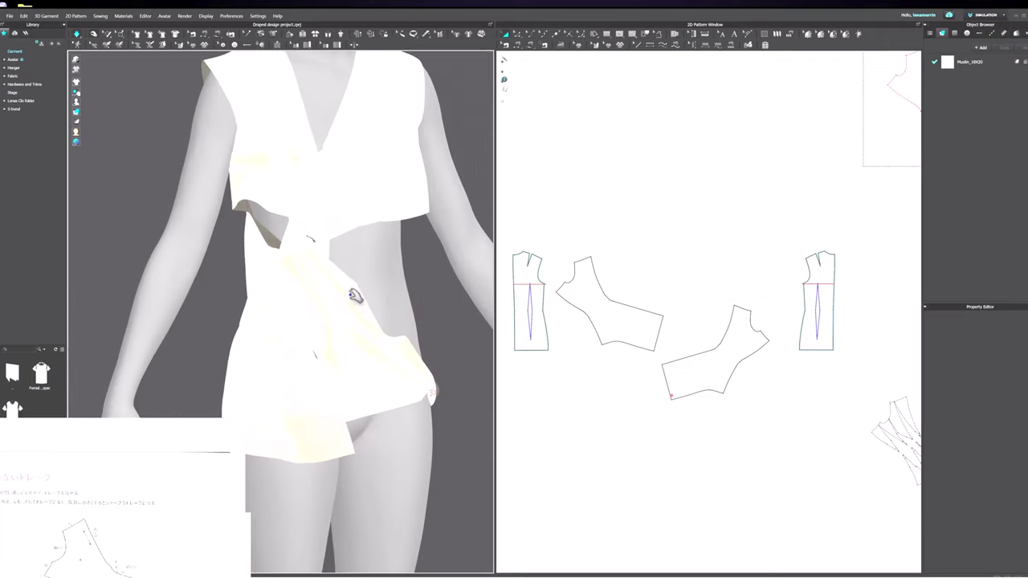
Step: Pin the left front's other lower-edge corner and draw it around the right front to the avatar's left waist
scroll(320, 304, "down", 3)
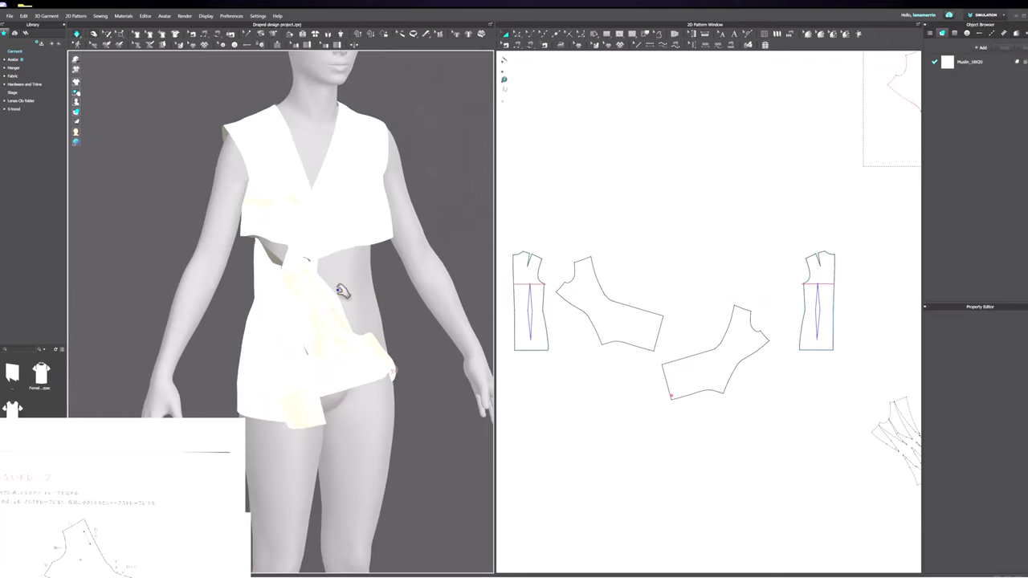
right_click_drag(348, 283, 308, 295)
left_click(305, 294)
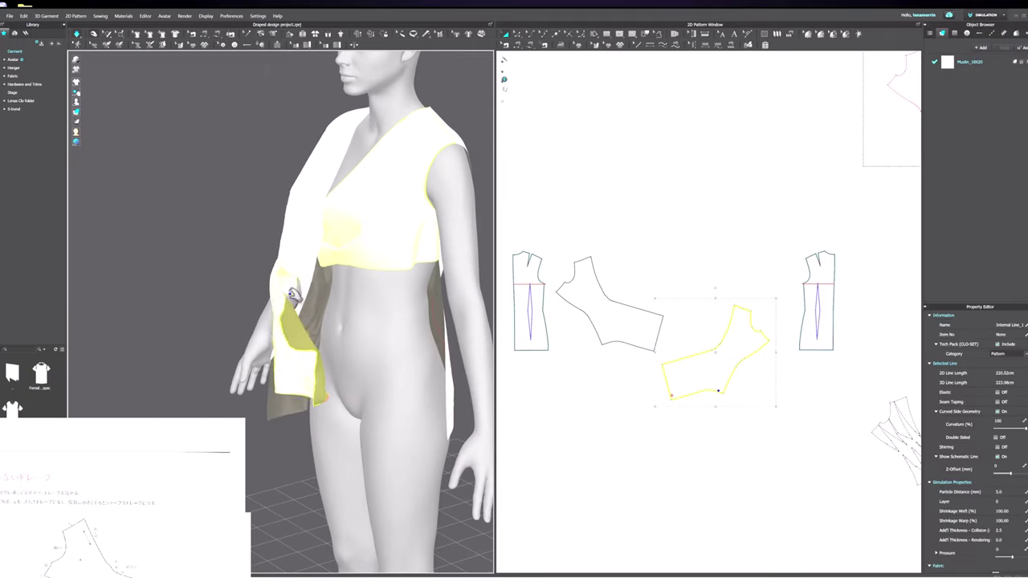
left_click(121, 34)
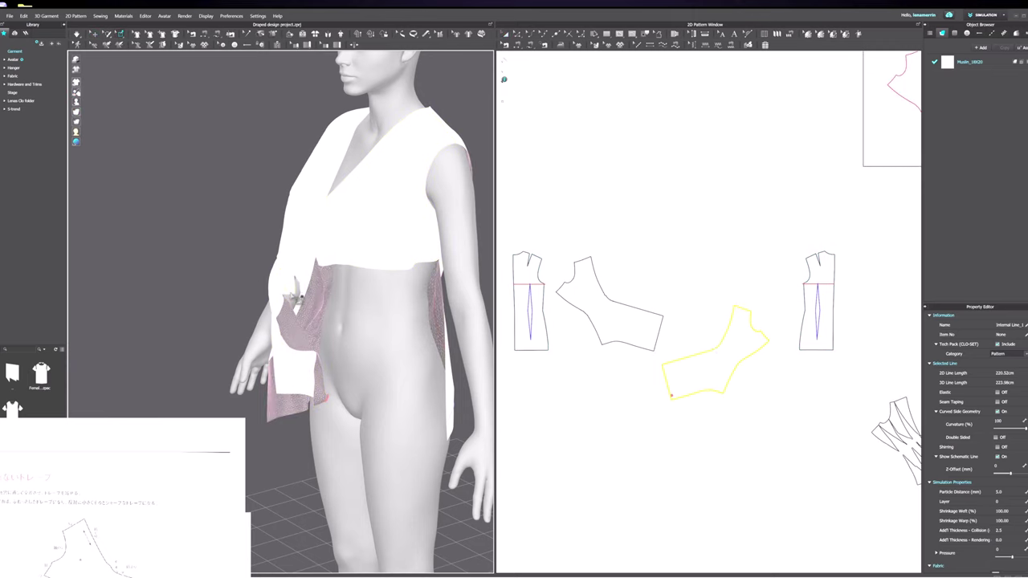
right_click_drag(298, 308, 305, 321)
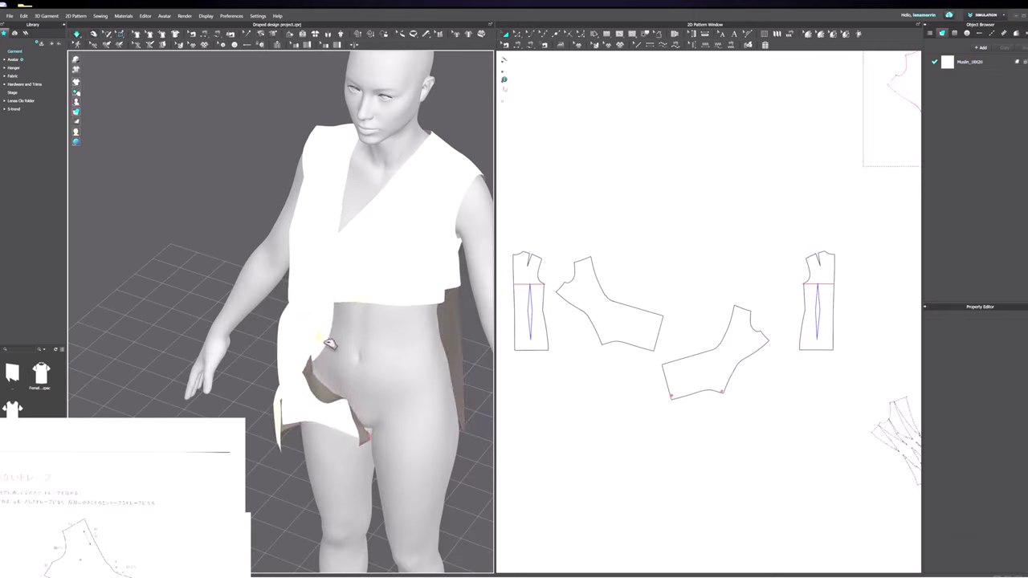
right_click_drag(324, 342, 286, 367)
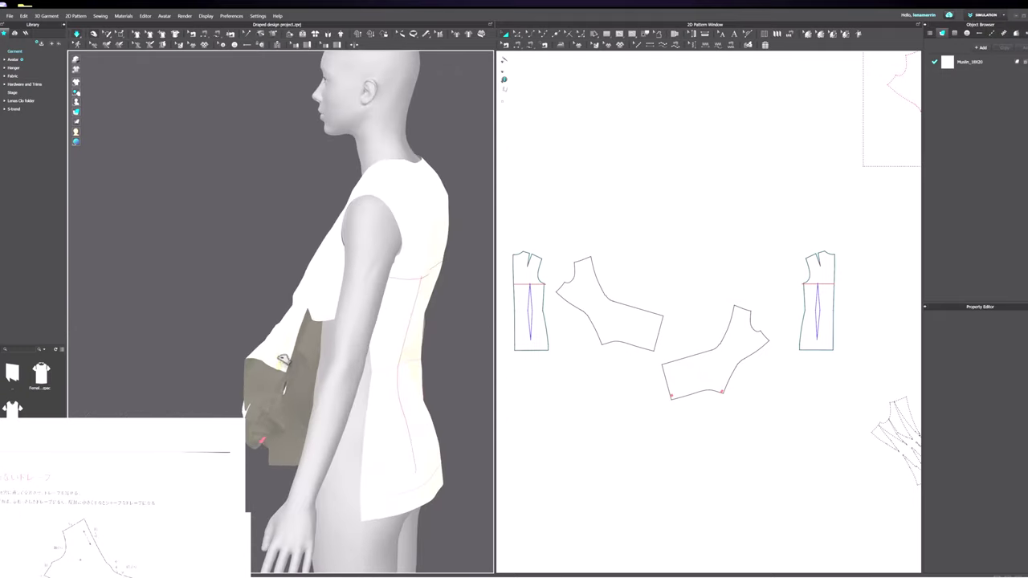
right_click_drag(267, 332, 294, 376)
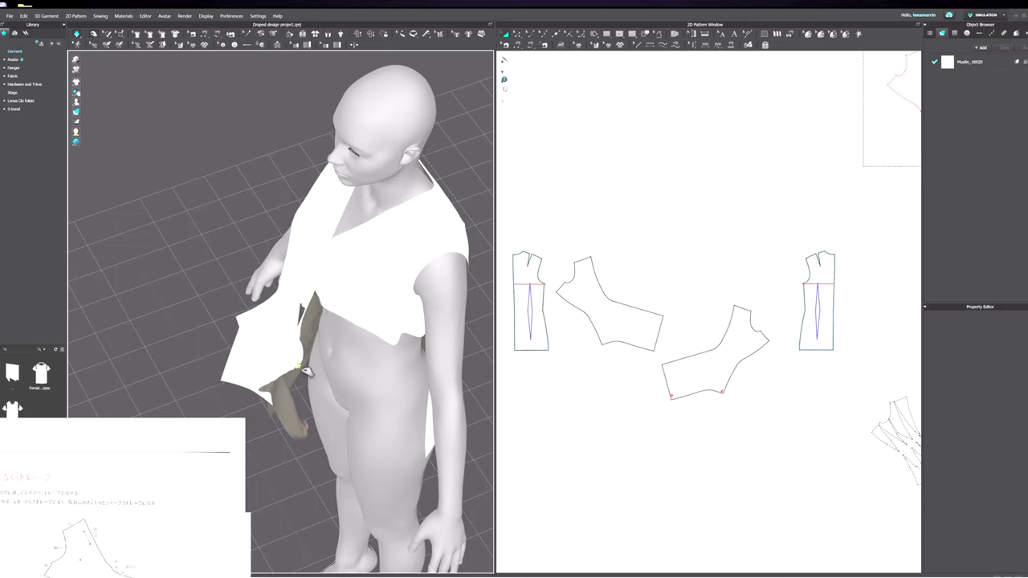
right_click_drag(328, 385, 339, 365)
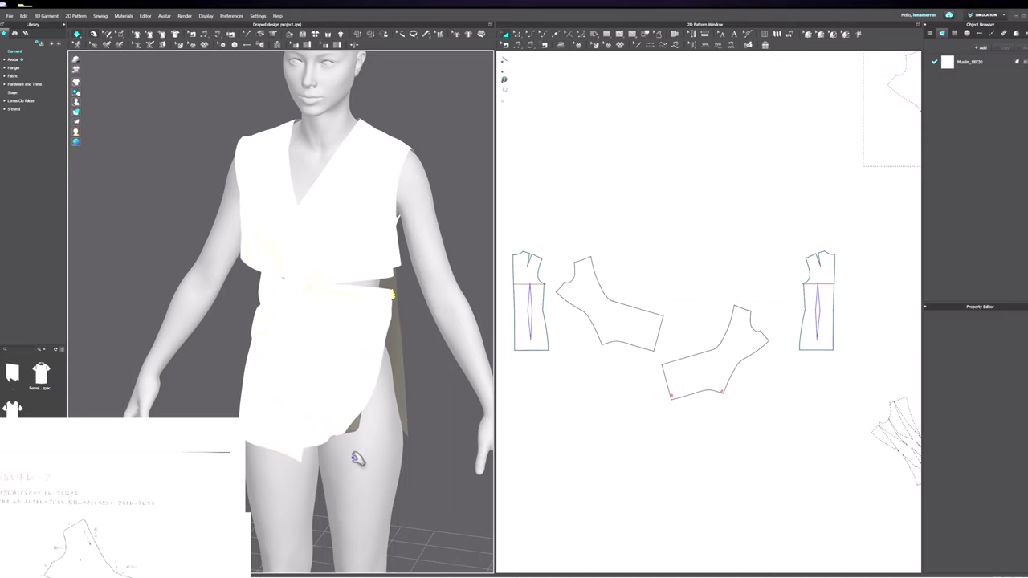
Step: Pull the left front's free lower end out beneath the wrap and delete the pin on that corner
right_click_drag(355, 457, 331, 383)
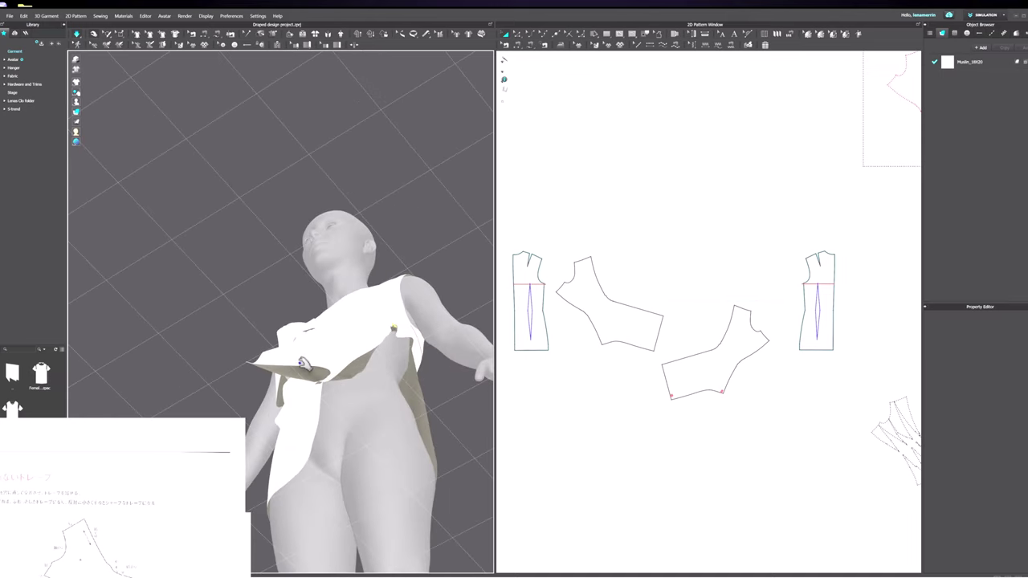
left_click_drag(303, 370, 330, 386)
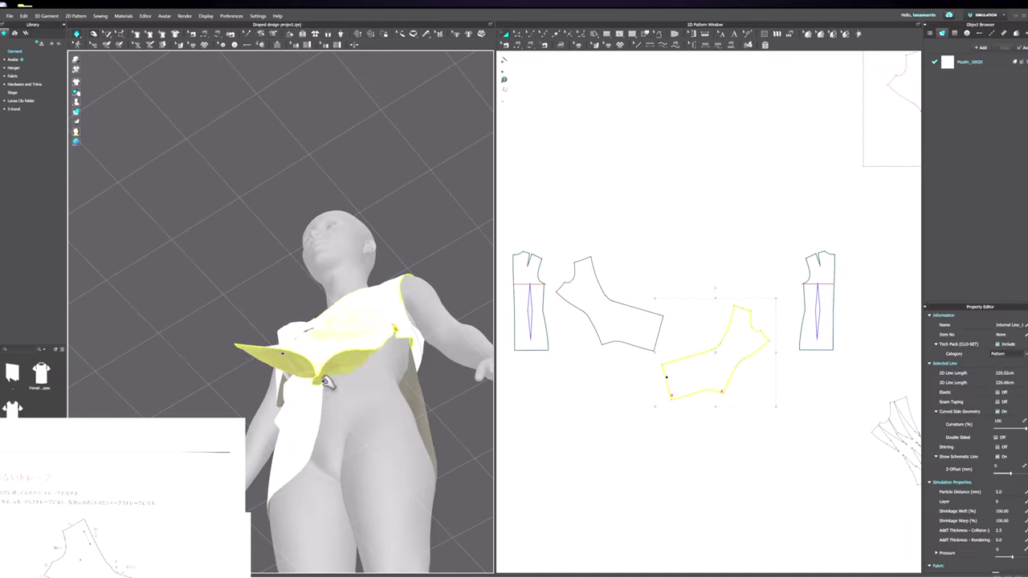
right_click(325, 380)
left_click(336, 387)
key("2")
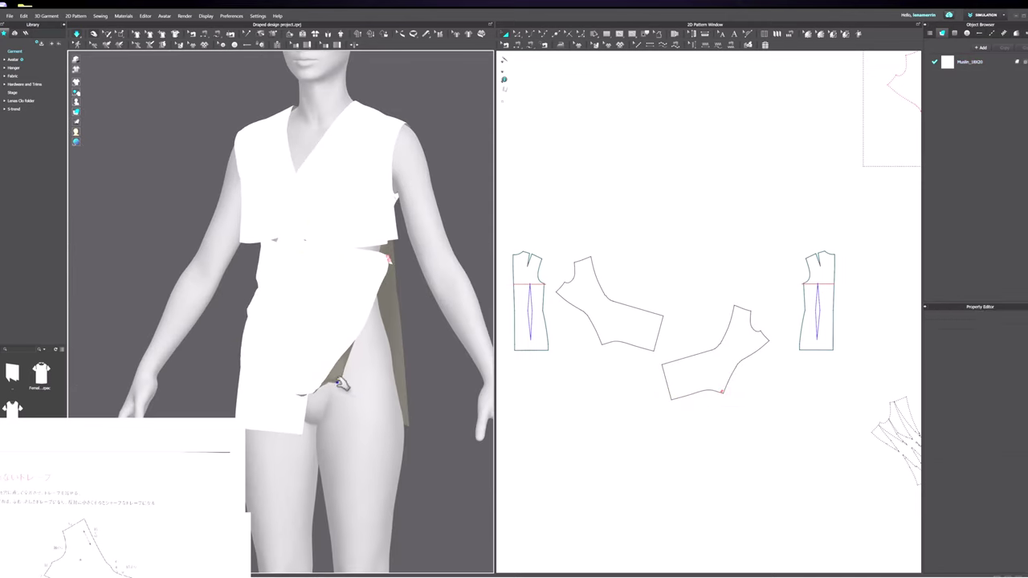
Step: Pull the left front's free end across the body and out toward the avatar's left hip in simulation
left_click(338, 379)
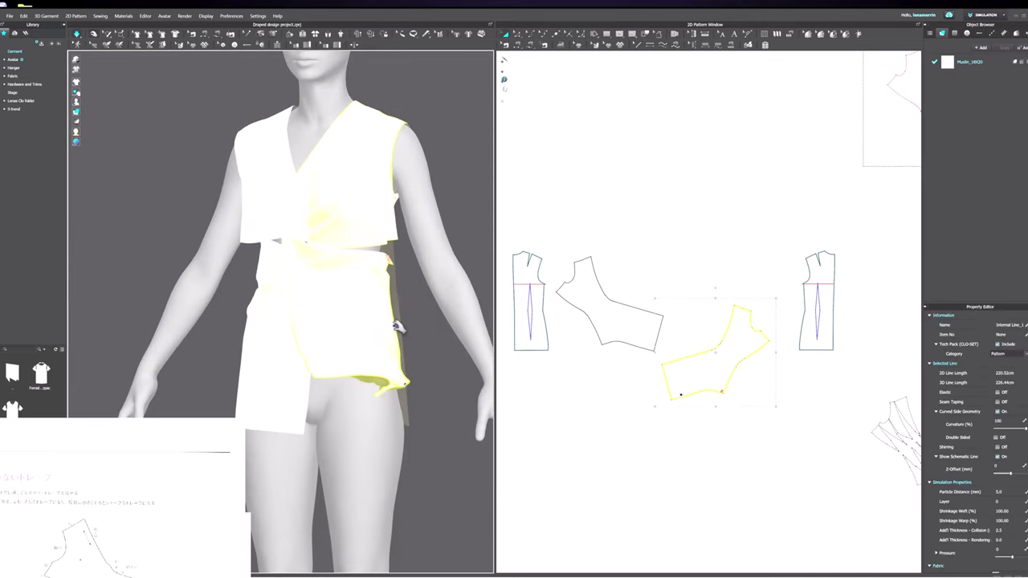
left_click(349, 371)
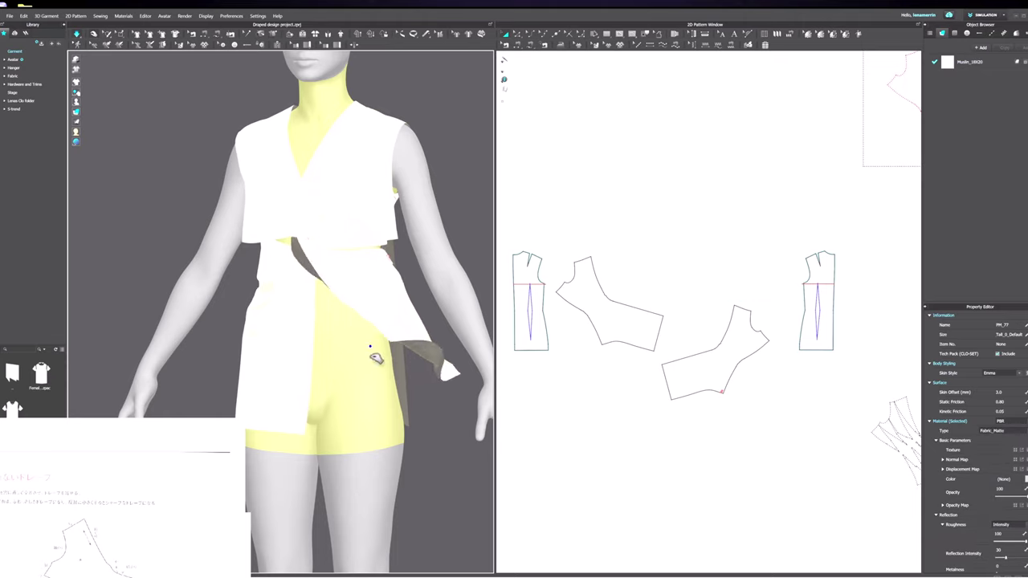
left_click_drag(405, 328, 377, 363)
Step: Pin the left front's free centre-front corner and spread the panel out in front of the avatar's hips
right_click_drag(412, 370, 373, 370)
right_click_drag(428, 284, 228, 360)
left_click_drag(238, 352, 281, 366)
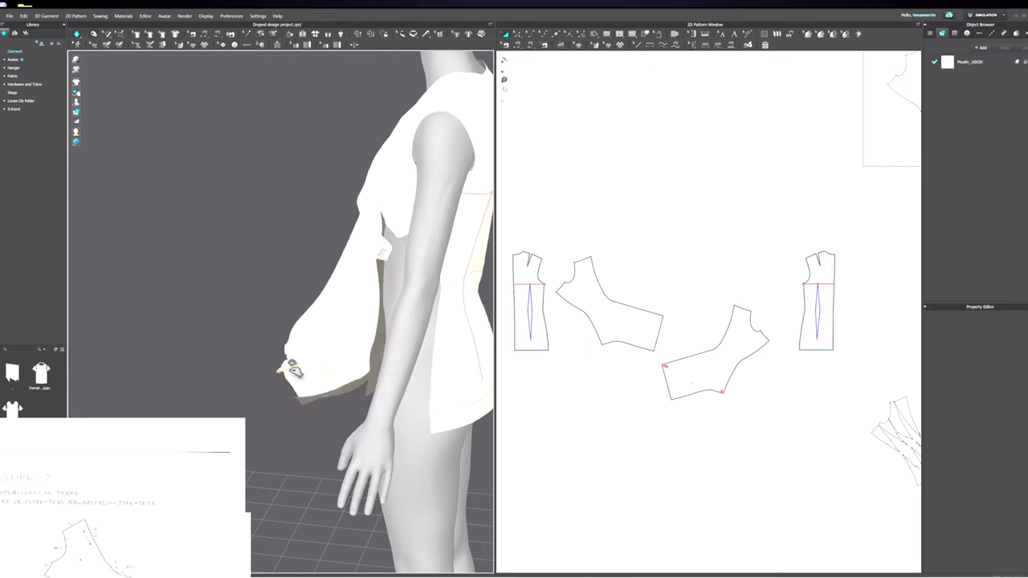
right_click_drag(289, 378, 386, 240)
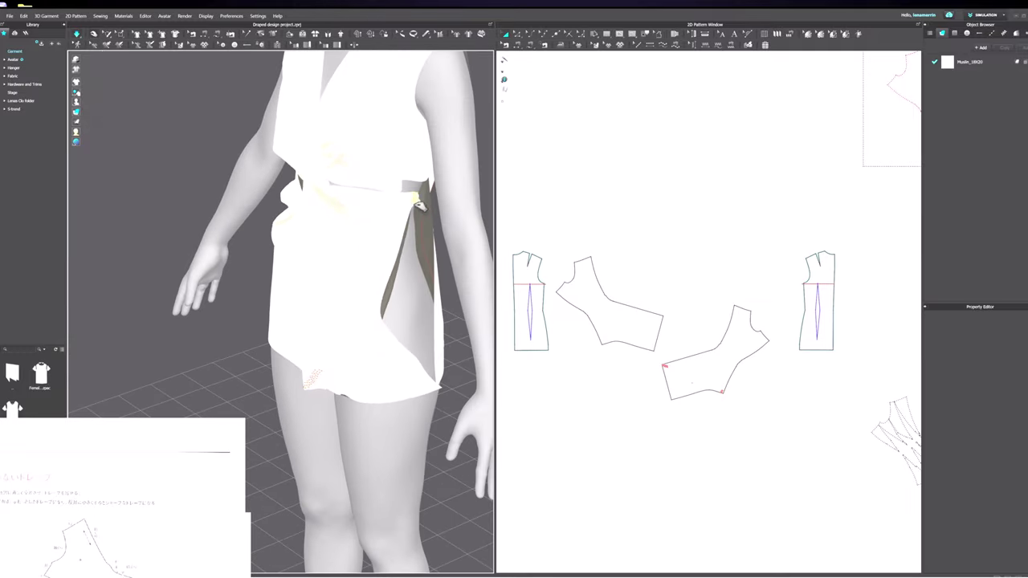
right_click_drag(389, 367, 397, 310)
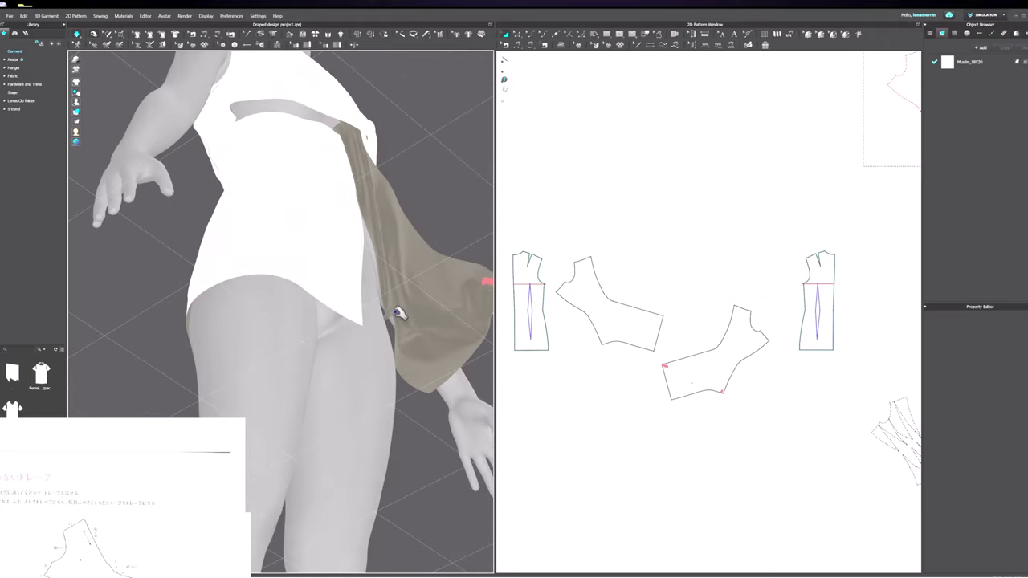
left_click(401, 310)
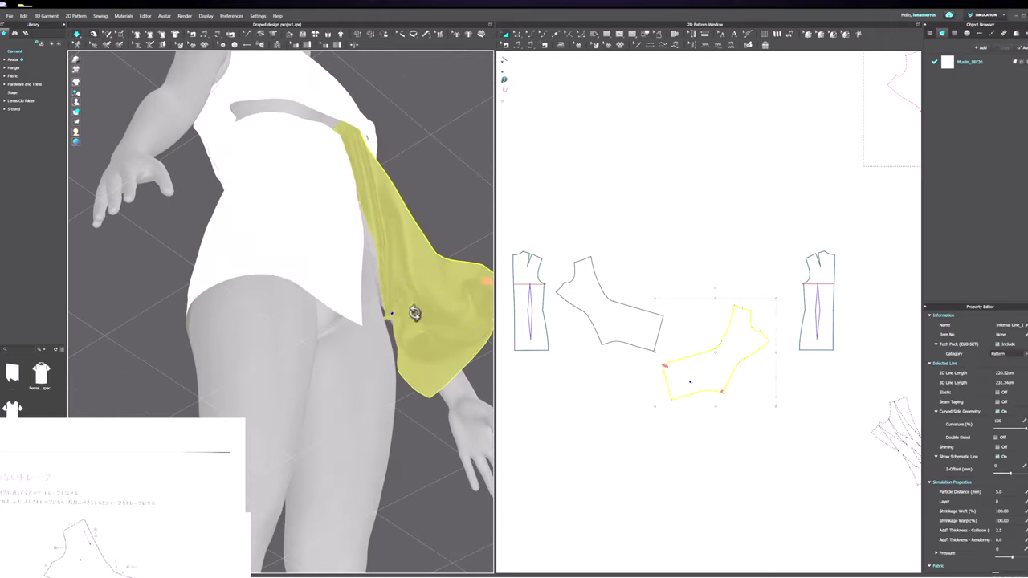
right_click_drag(411, 314, 407, 267)
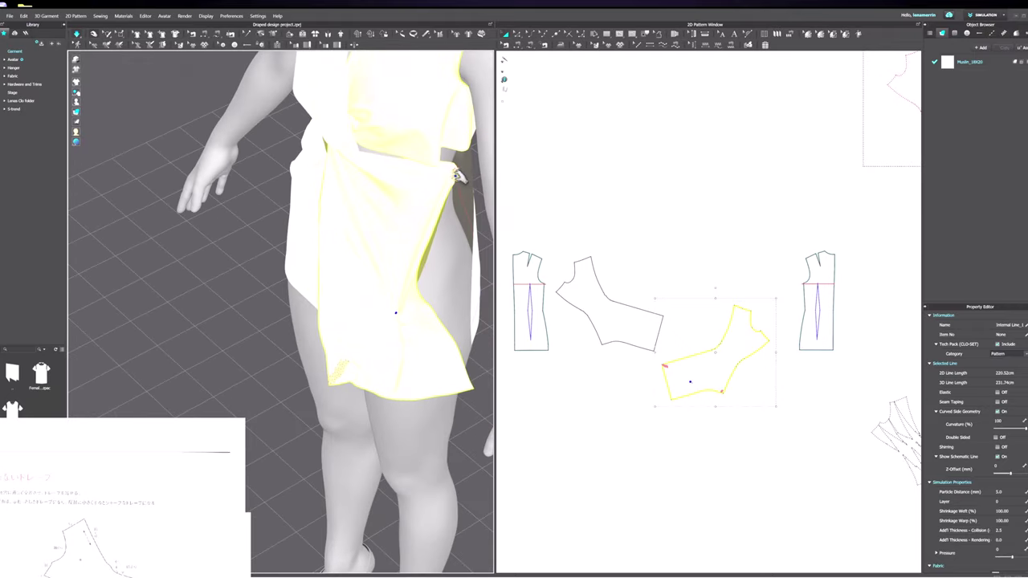
Step: Delete all pins, repin the left front's lower waist corner, and draw it up to the avatar's left waist in simulation
right_click(459, 178)
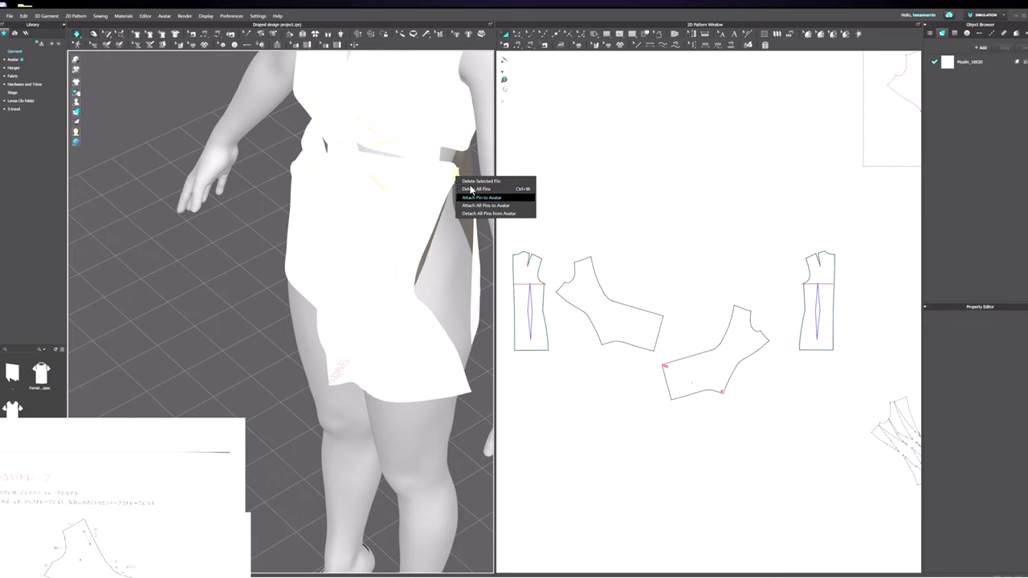
left_click(476, 189)
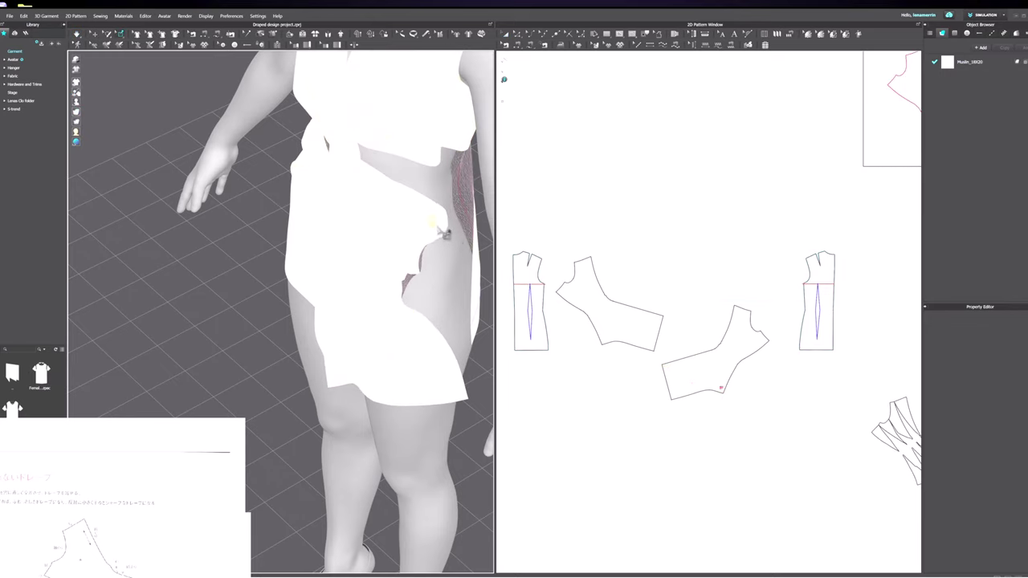
key("space")
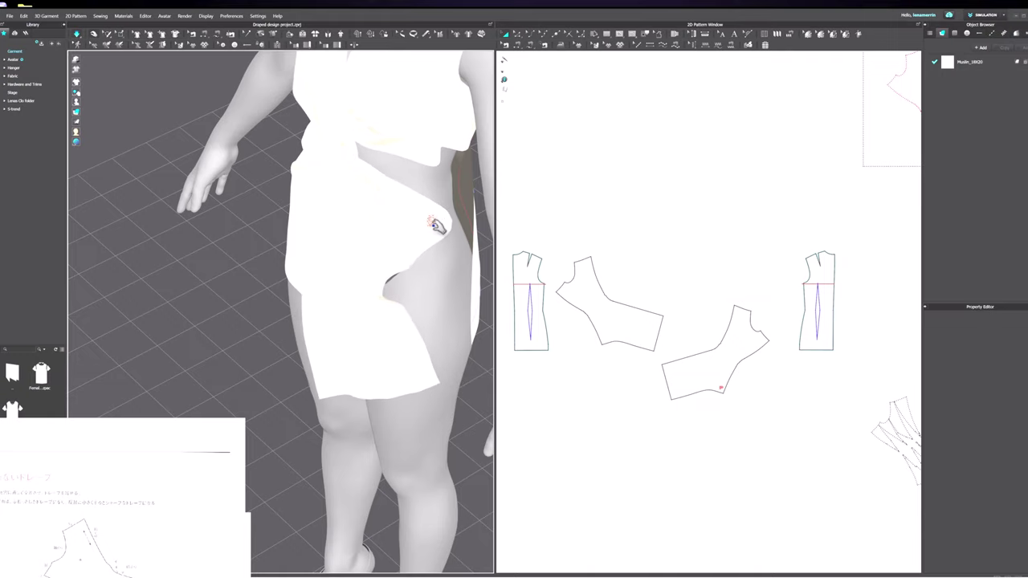
left_click_drag(436, 226, 460, 185)
Step: Sew the upper waist edge to the lower waist edge on the left front and the right front, starting at the side corners
right_click_drag(450, 299, 456, 236)
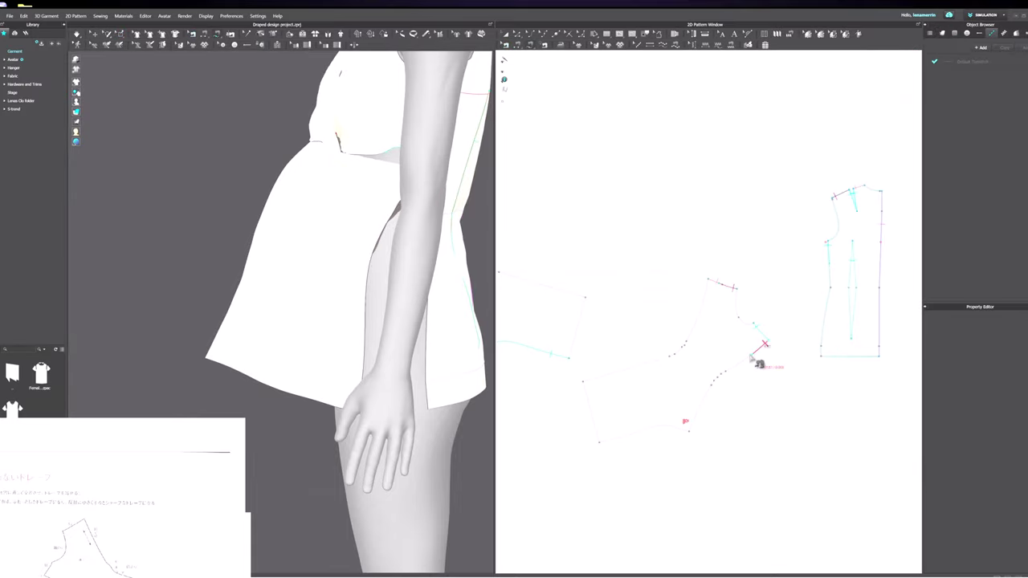
left_click(689, 432)
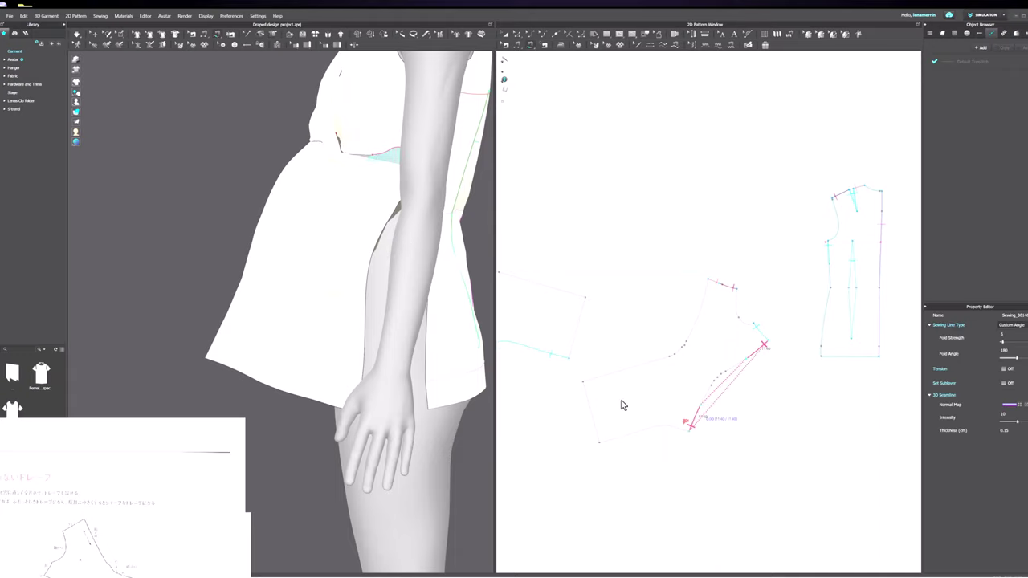
mouse_move(367, 238)
right_mouse_down()
mouse_move(393, 236)
mouse_move(371, 232)
right_mouse_up()
scroll(620, 321, "down", 2)
scroll(512, 289, "up", 3)
left_click(518, 294)
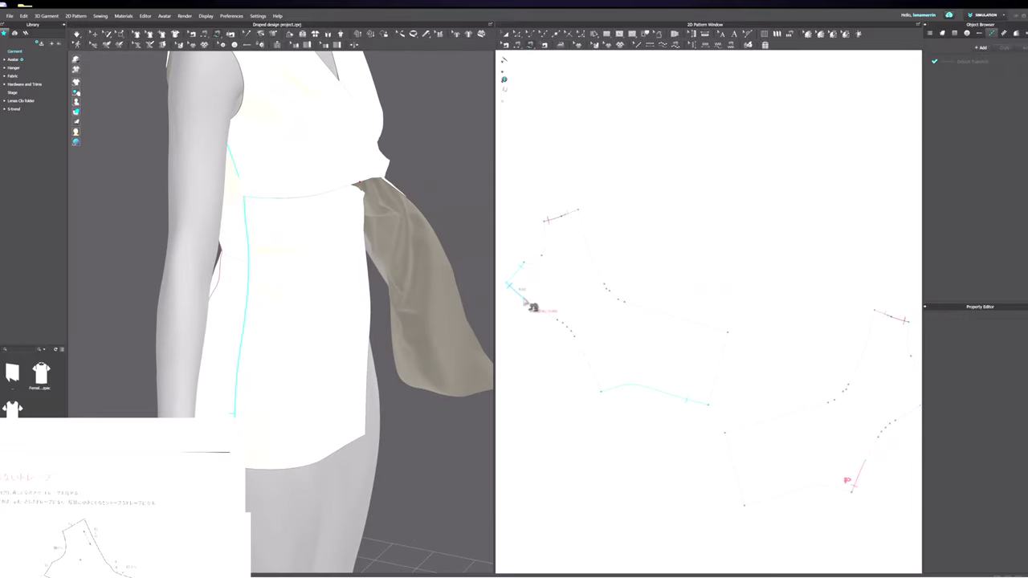
left_click(592, 371)
Step: Sew the lower centre-front edges of the right and left fronts together from the hem up toward the twist
right_click_drag(372, 291, 341, 268)
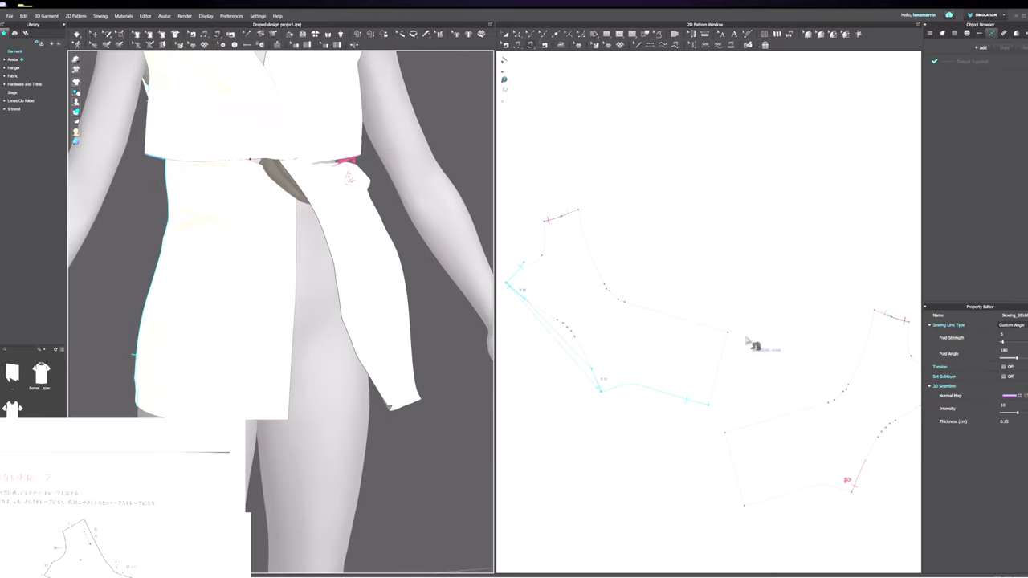
left_click(737, 342)
left_click(675, 318)
left_click(728, 433)
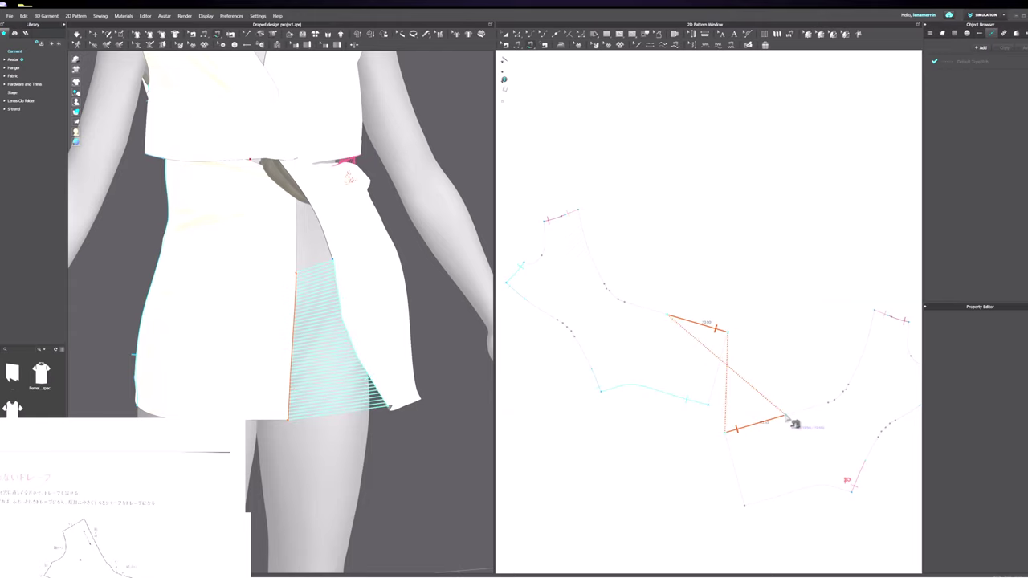
left_click(783, 416)
Step: Simulate the new seams and delete the pins at the left waist so the wrap closes on the avatar
left_click(377, 345)
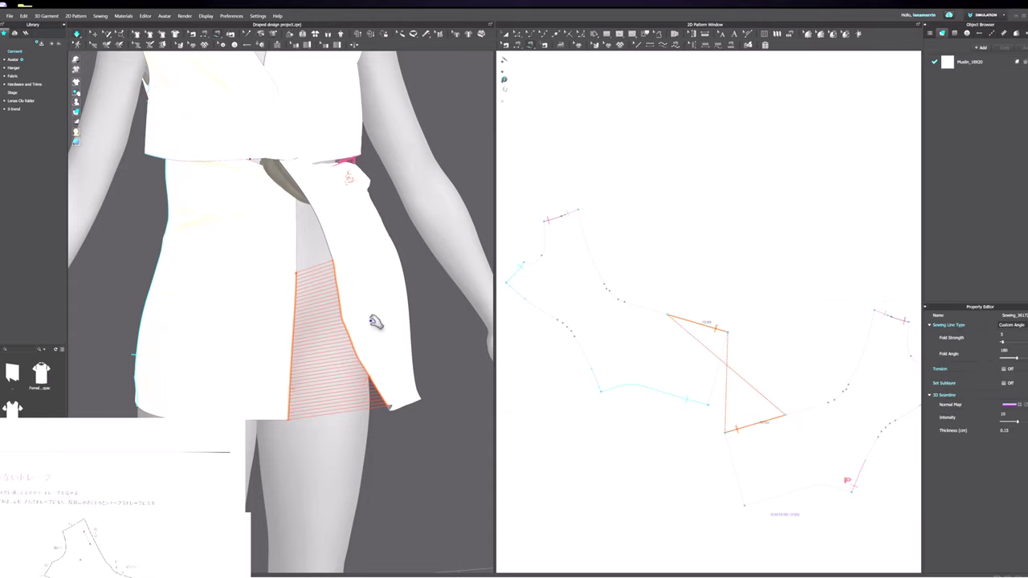
key("space")
right_click(349, 180)
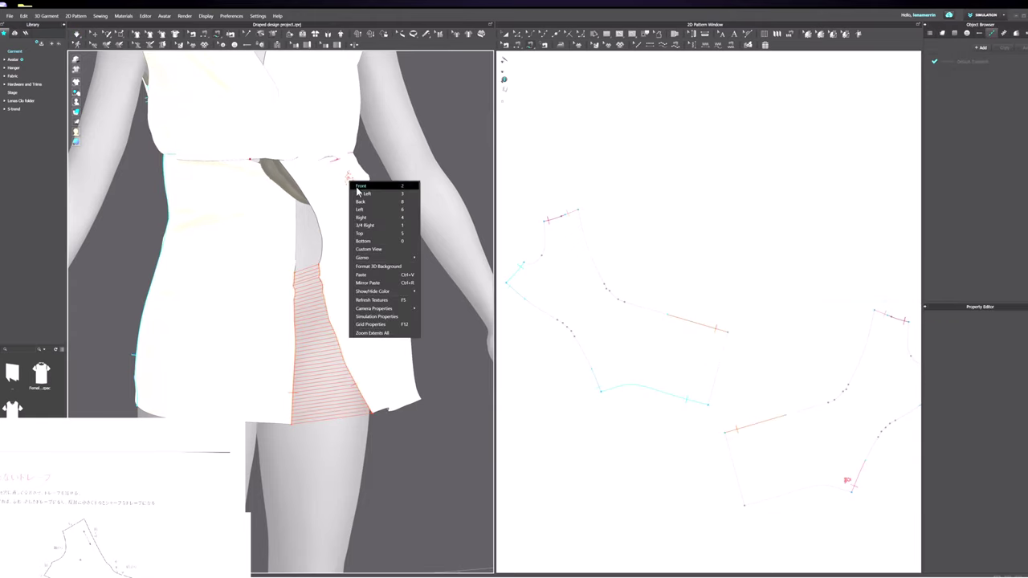
left_click(119, 36)
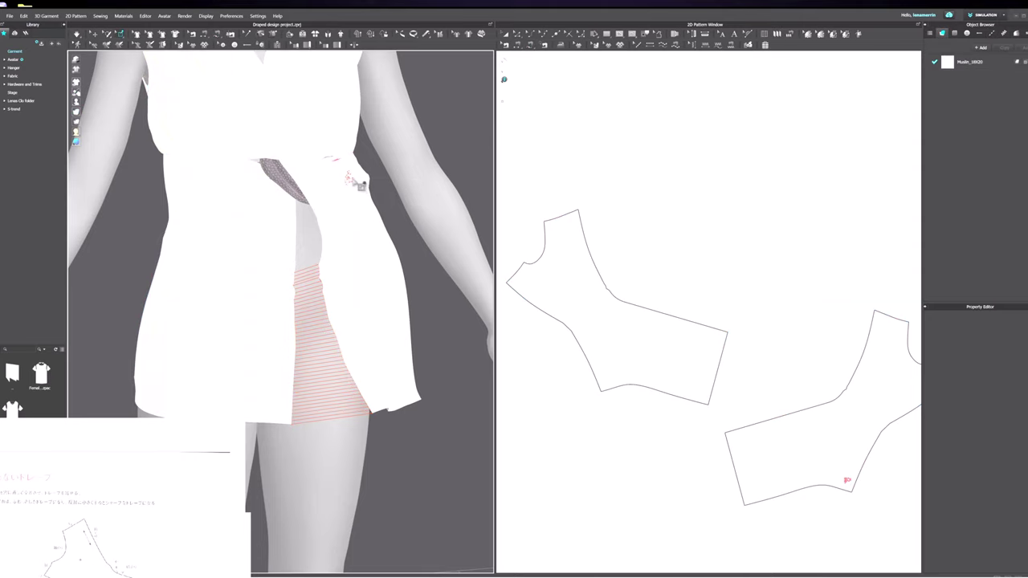
right_click(360, 185)
left_click(367, 190)
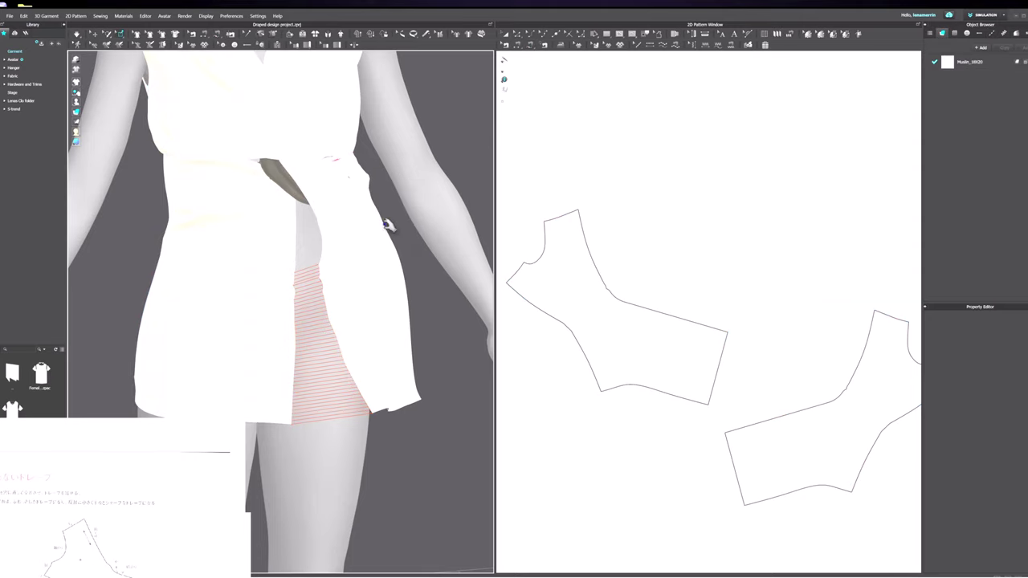
key("space")
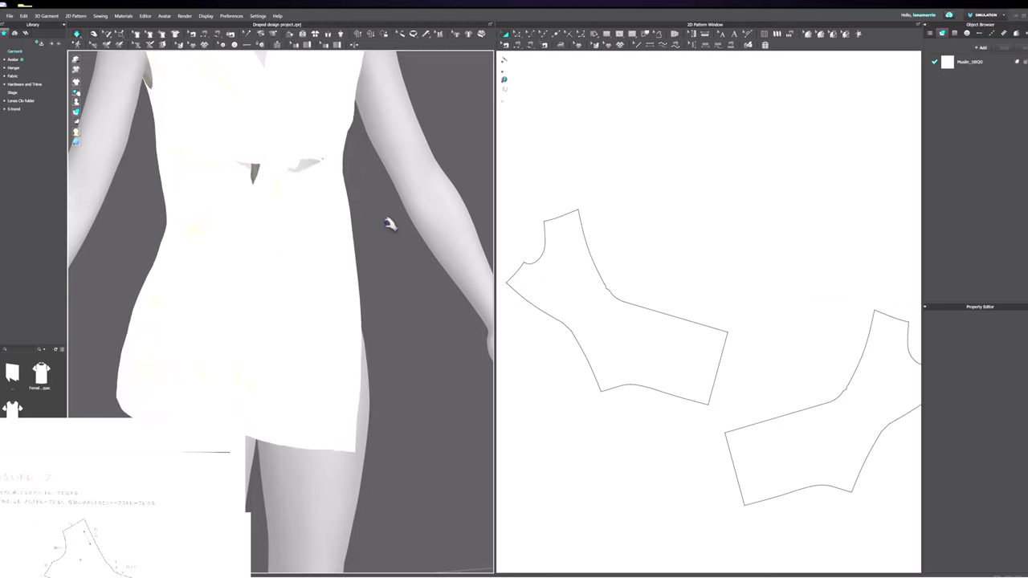
Step: Pull the left side of the lower panel outward over the avatar's hip in simulation
right_click_drag(388, 245, 383, 246)
scroll(341, 298, "down", 4)
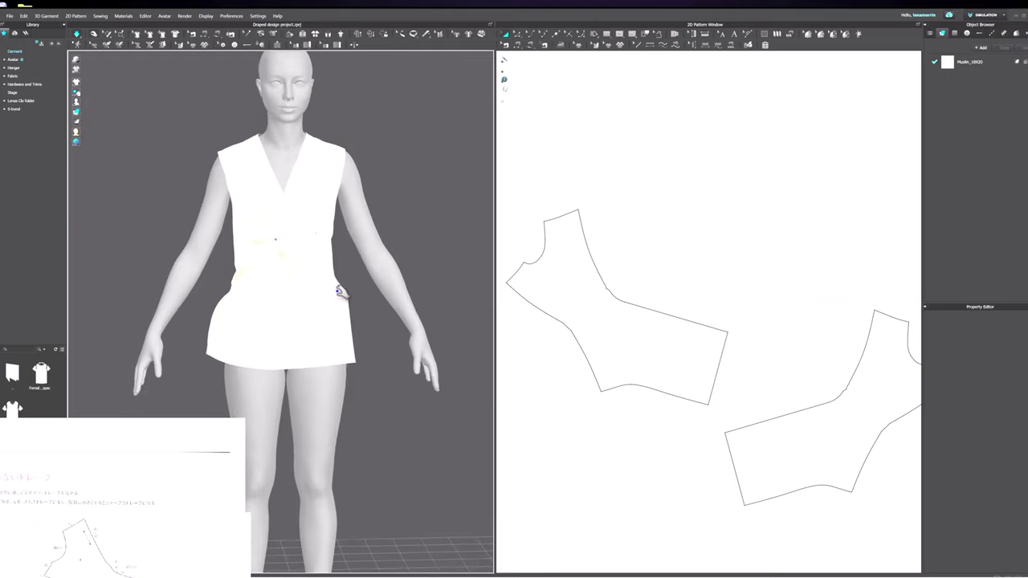
scroll(333, 306, "up", 3)
left_click_drag(333, 318, 387, 325)
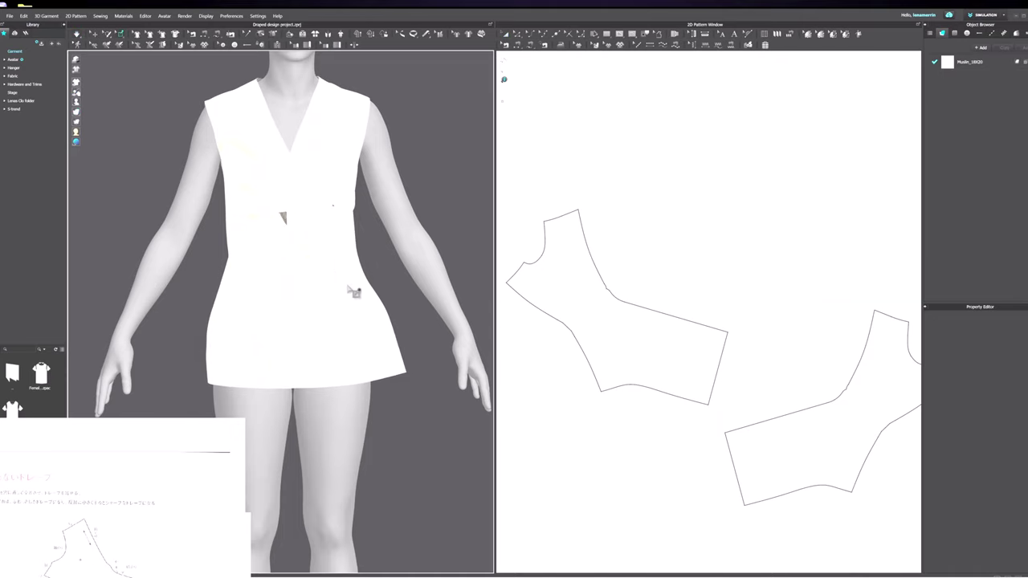
Step: Sew the left front's lower side edge to the back panel's side edge from hem to waist and simulate it
right_click_drag(356, 298, 307, 299)
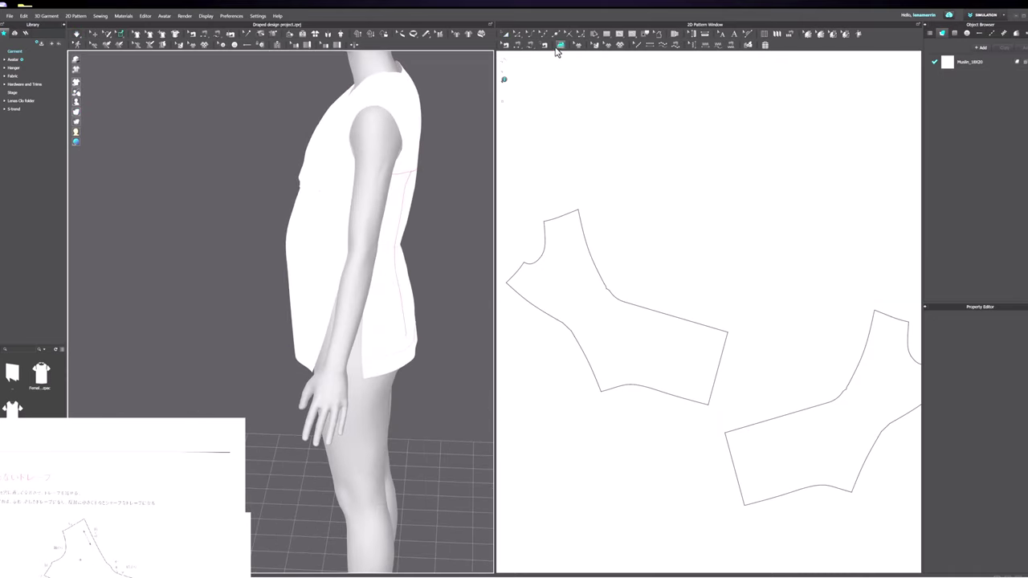
left_click(530, 45)
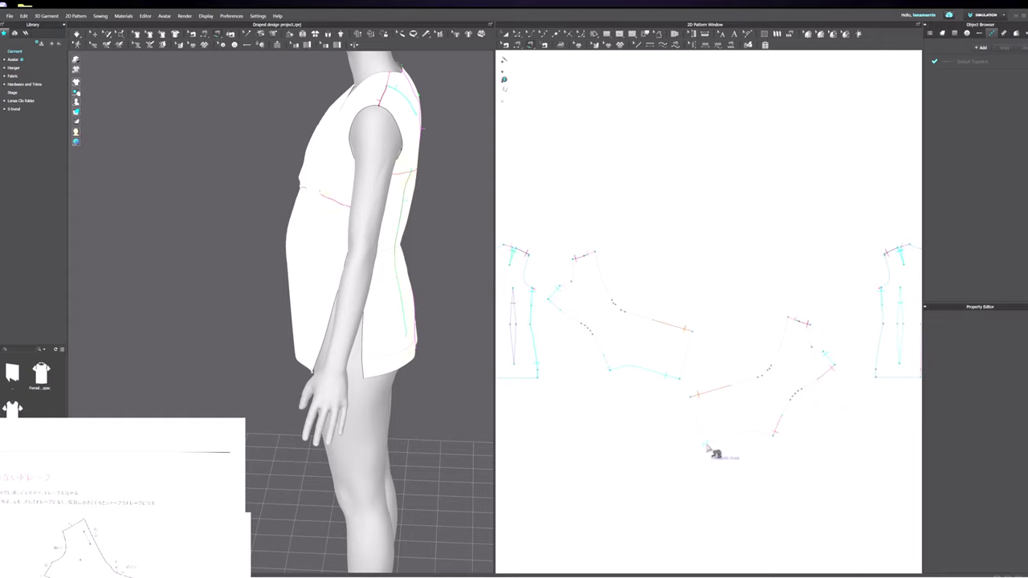
scroll(750, 430, "down", 2)
scroll(864, 371, "up", 3)
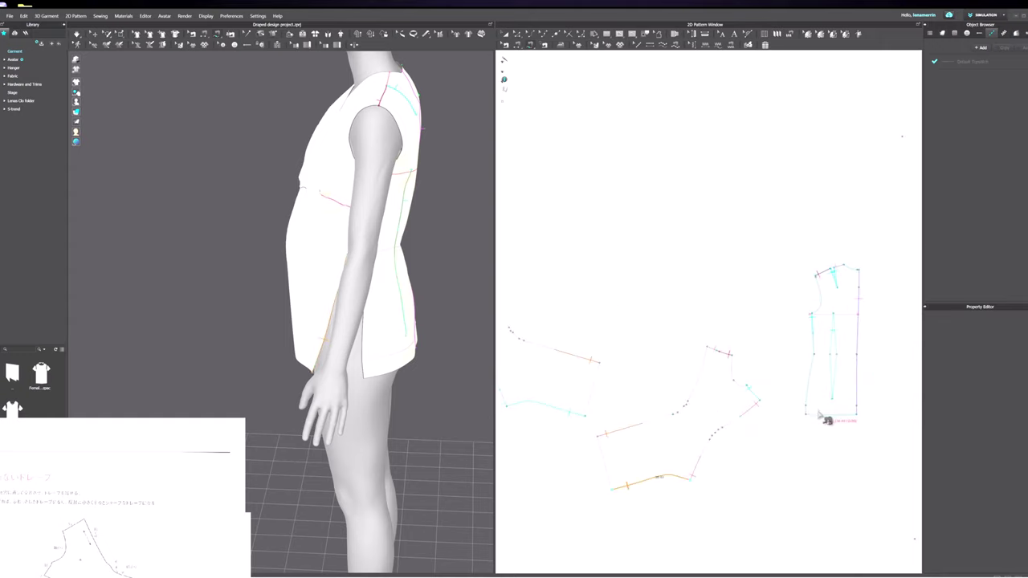
left_click(823, 344)
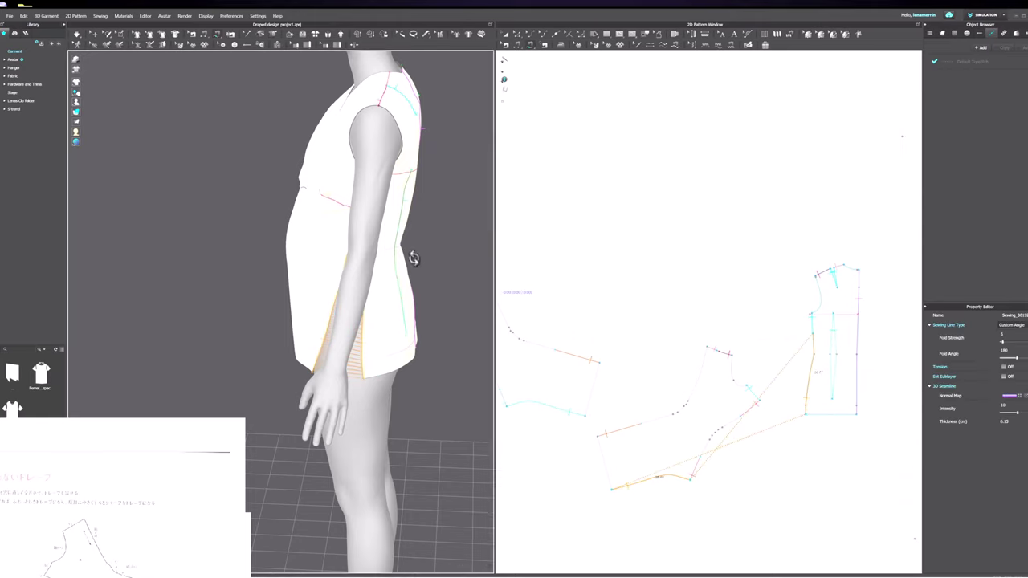
mouse_move(415, 255)
right_mouse_down()
mouse_move(436, 252)
mouse_move(430, 258)
right_mouse_up()
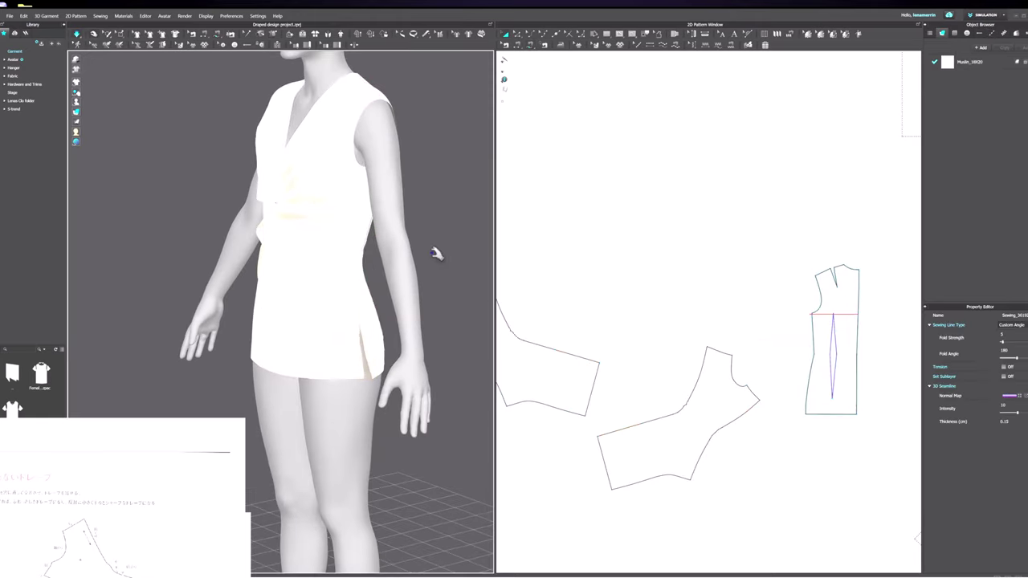
Step: Lengthen the right front's waist seam on both of its edges toward the twist and simulate it
right_click_drag(347, 300, 375, 291)
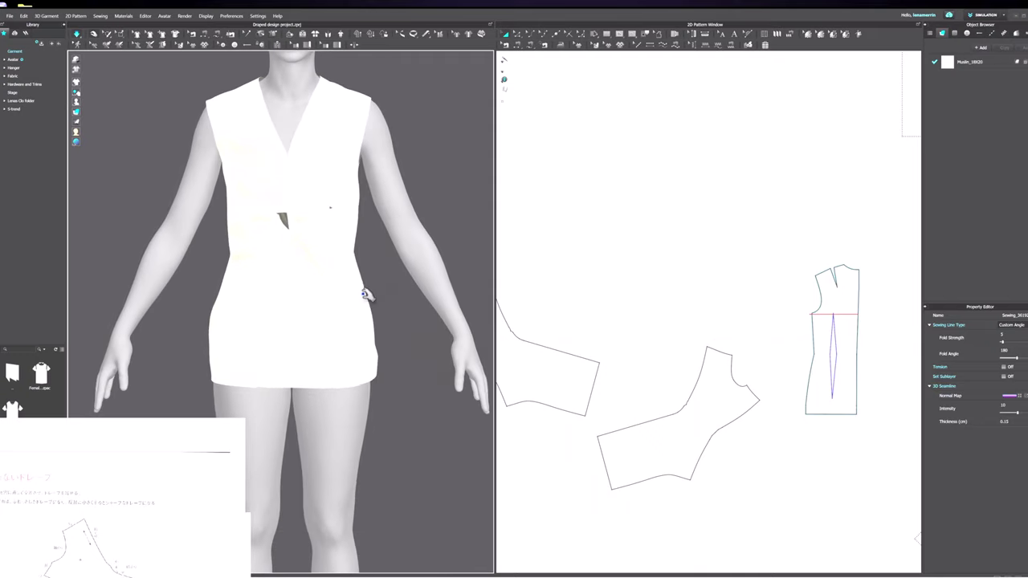
middle_click_drag(347, 240, 361, 294)
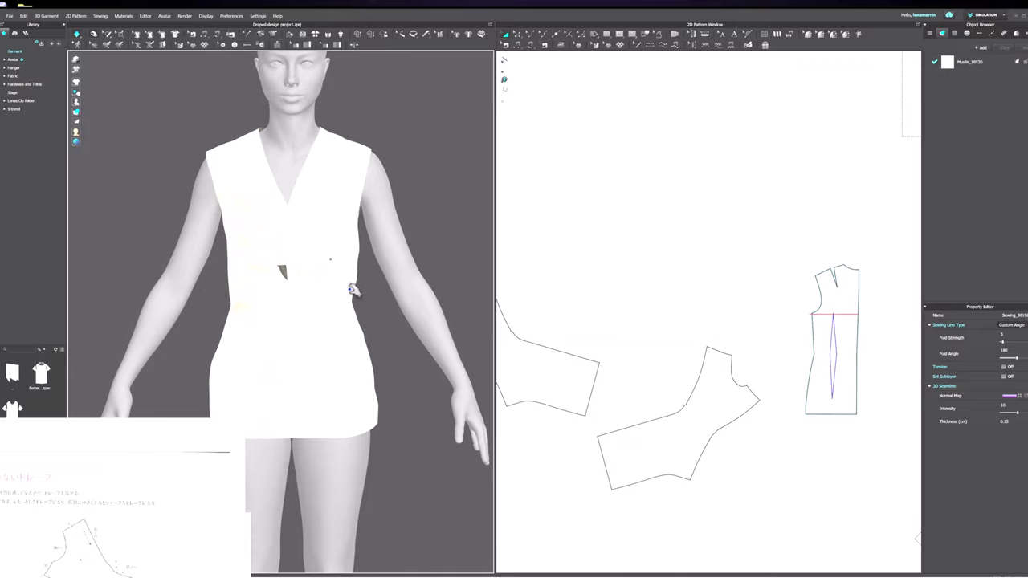
scroll(645, 420, "down", 5)
scroll(553, 398, "up", 3)
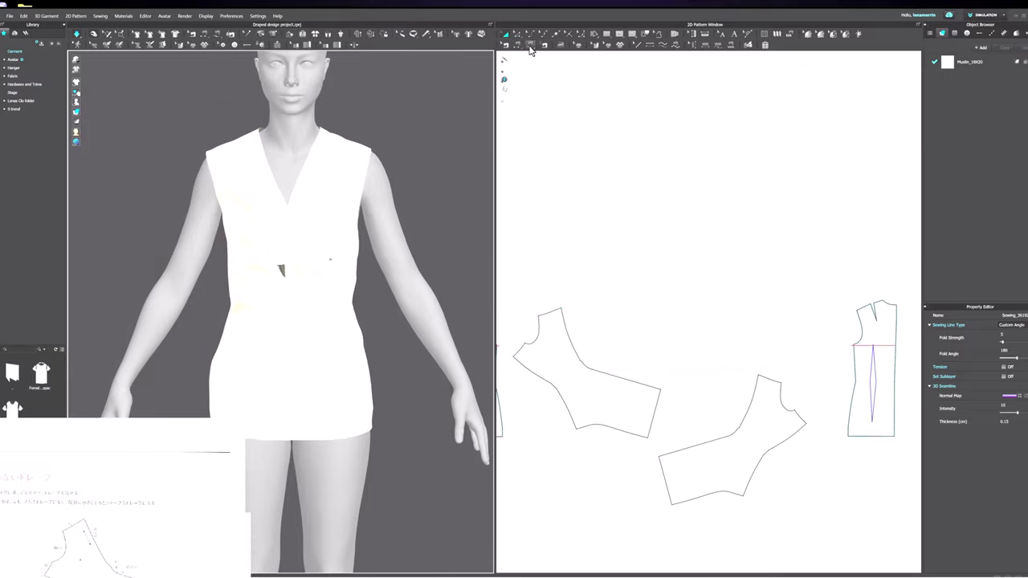
scroll(558, 390, "up", 5)
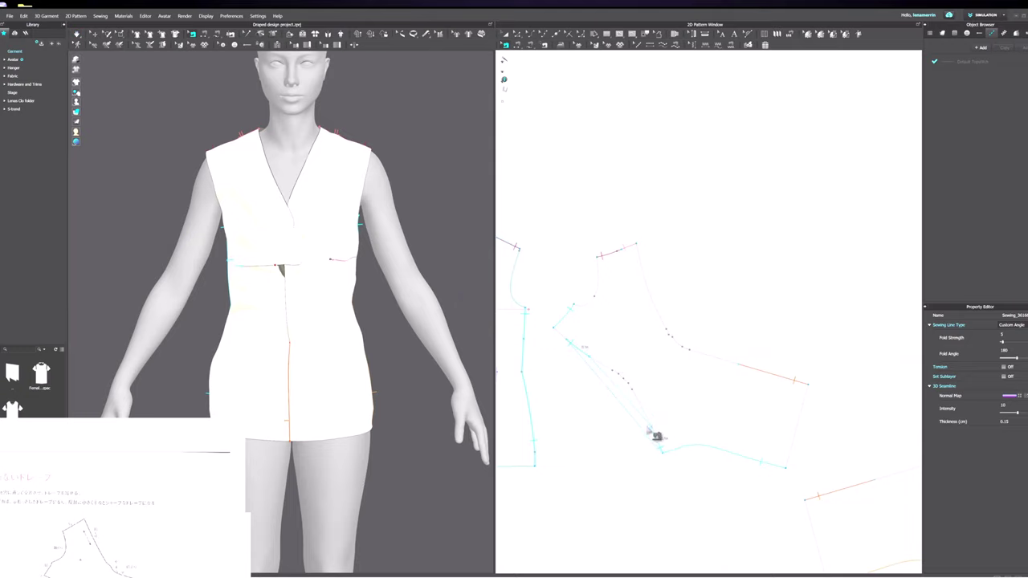
left_click(640, 422)
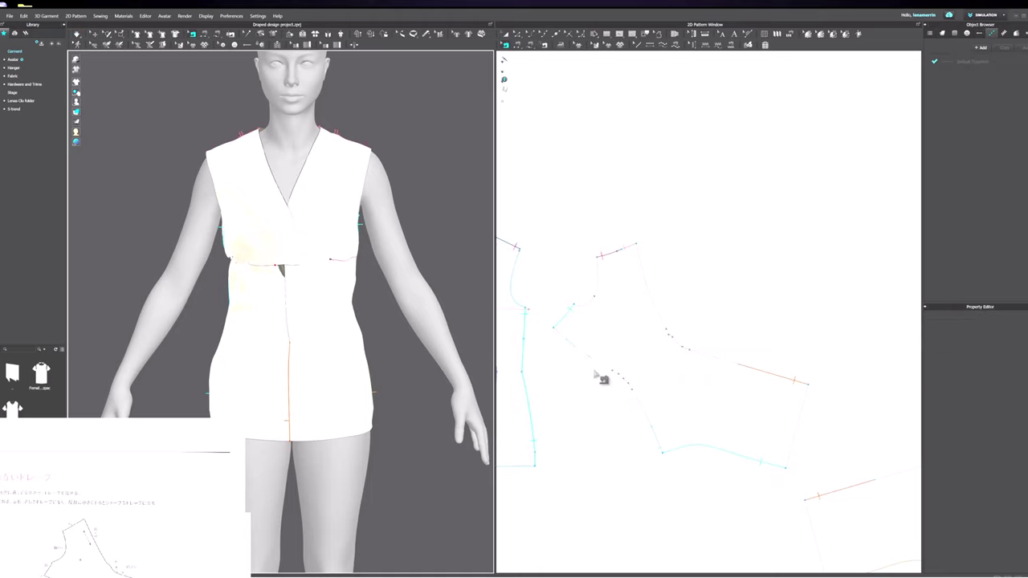
left_click(566, 340)
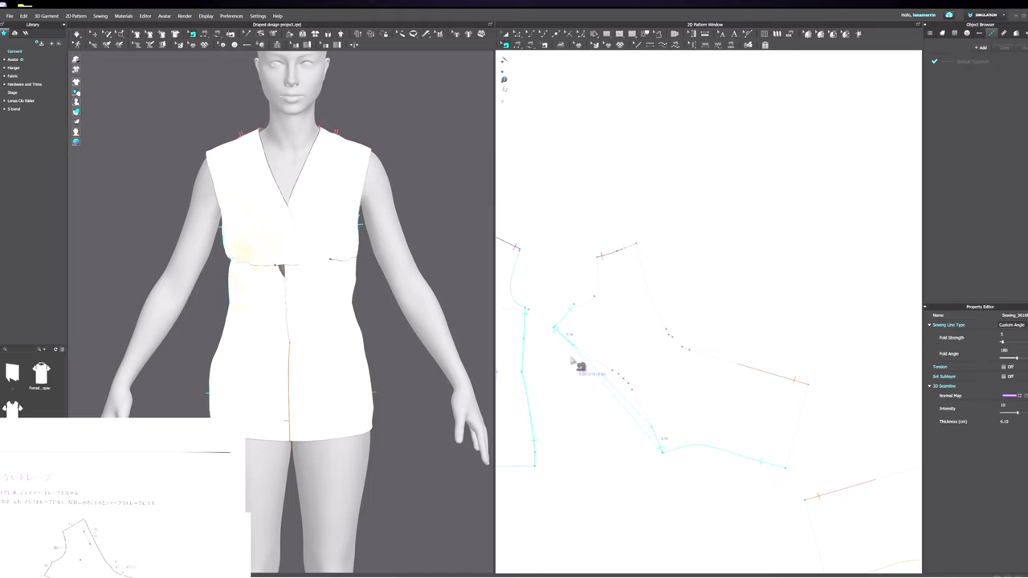
left_click(578, 365)
scroll(560, 333, "up", 4)
left_click(579, 349)
left_click(587, 388)
scroll(574, 360, "down", 4)
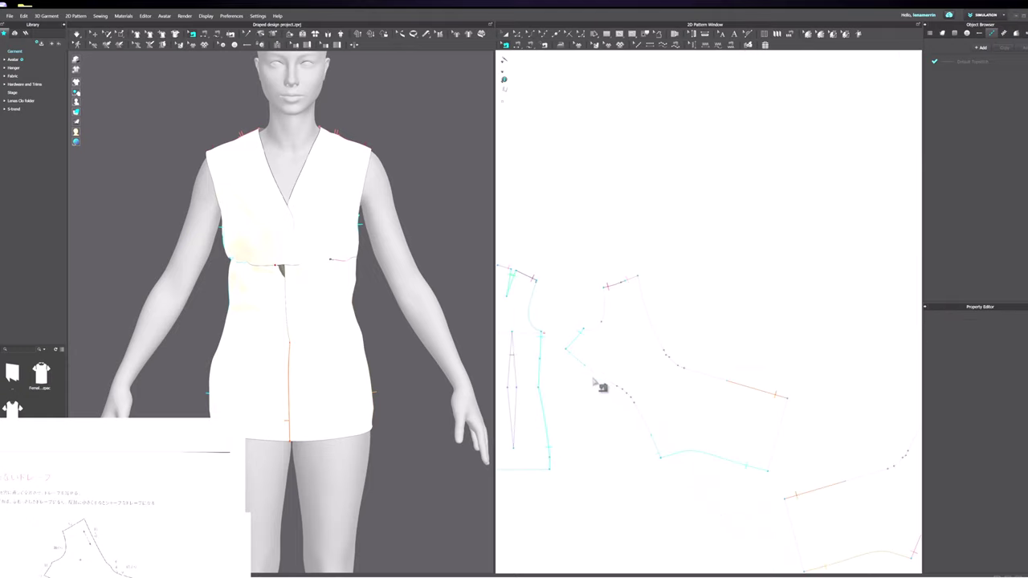
left_click(594, 374)
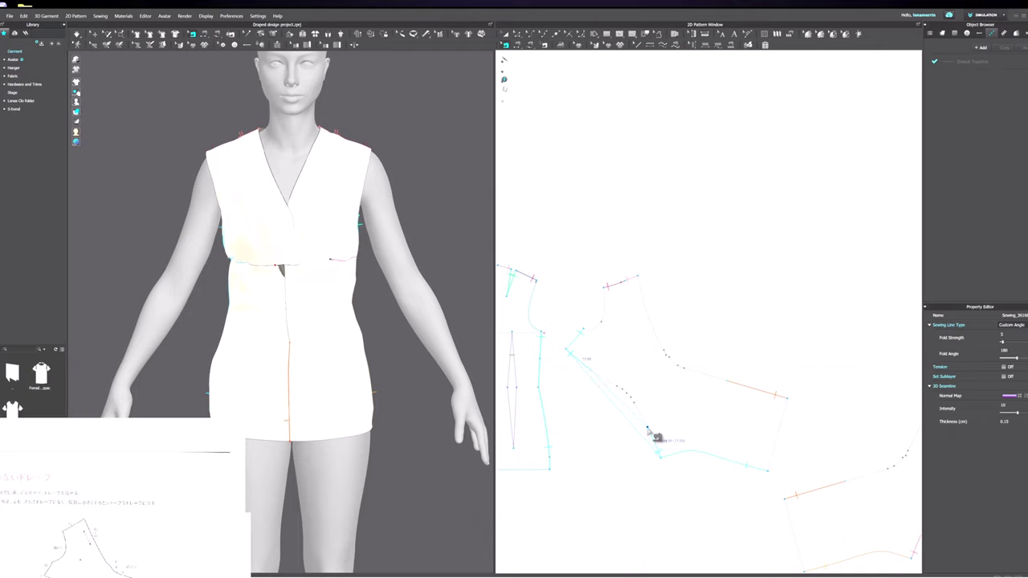
key("space")
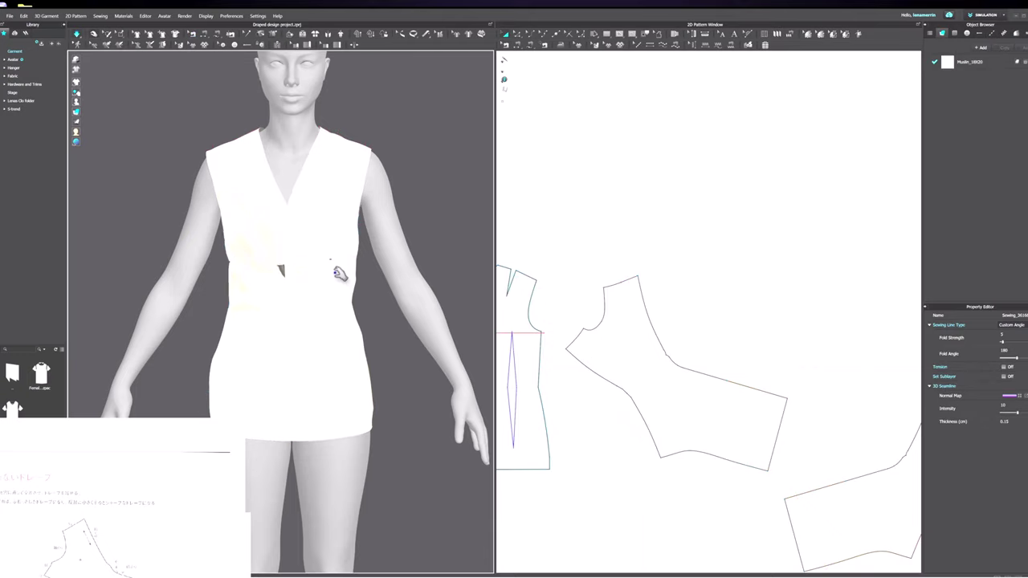
Step: Extend the right front's waist seam in further increments toward the twist notches, simulate it and save the project
left_click(621, 400)
key("b")
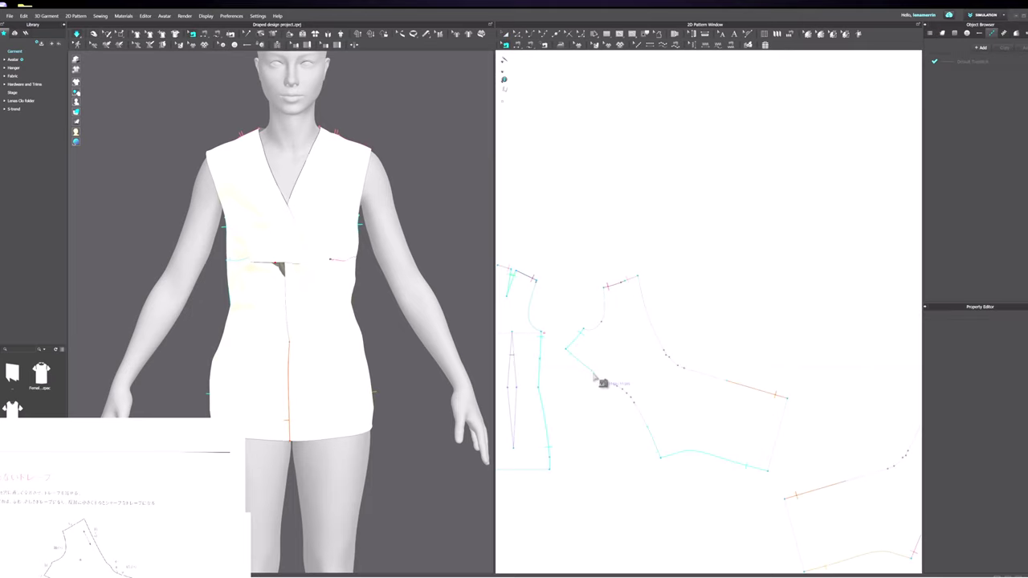
left_click(608, 388)
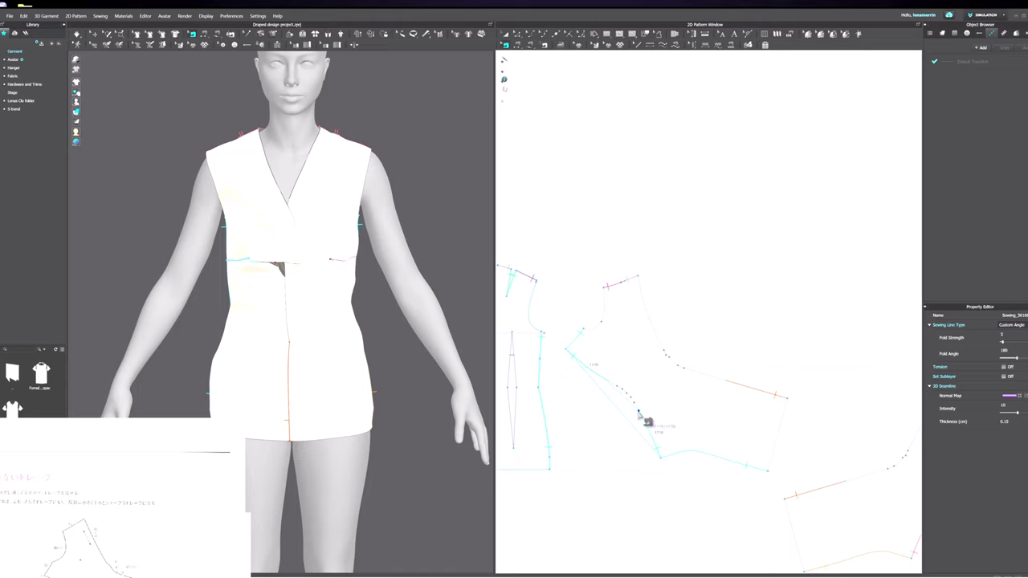
key("space")
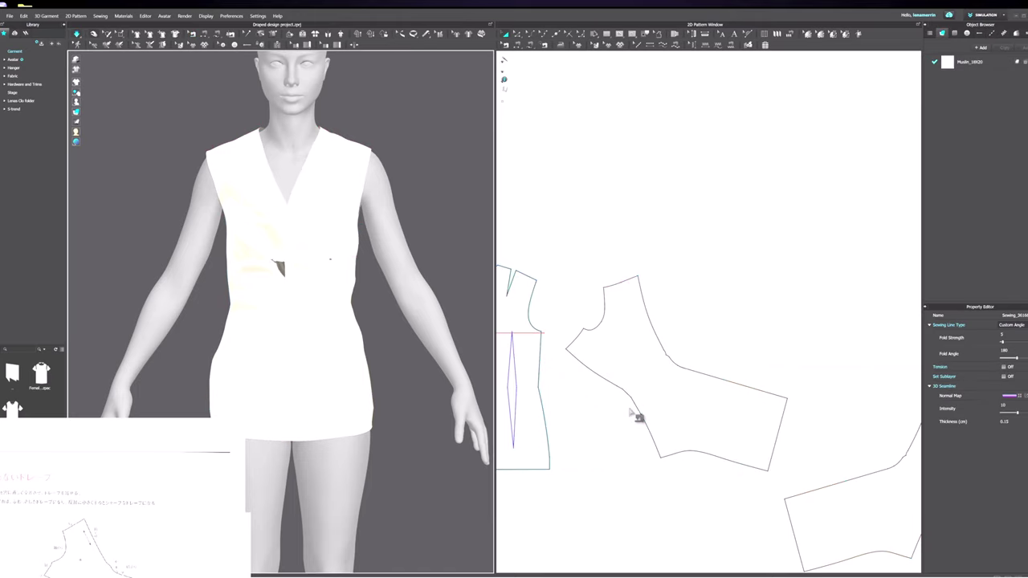
key("b")
scroll(616, 391, "up", 2)
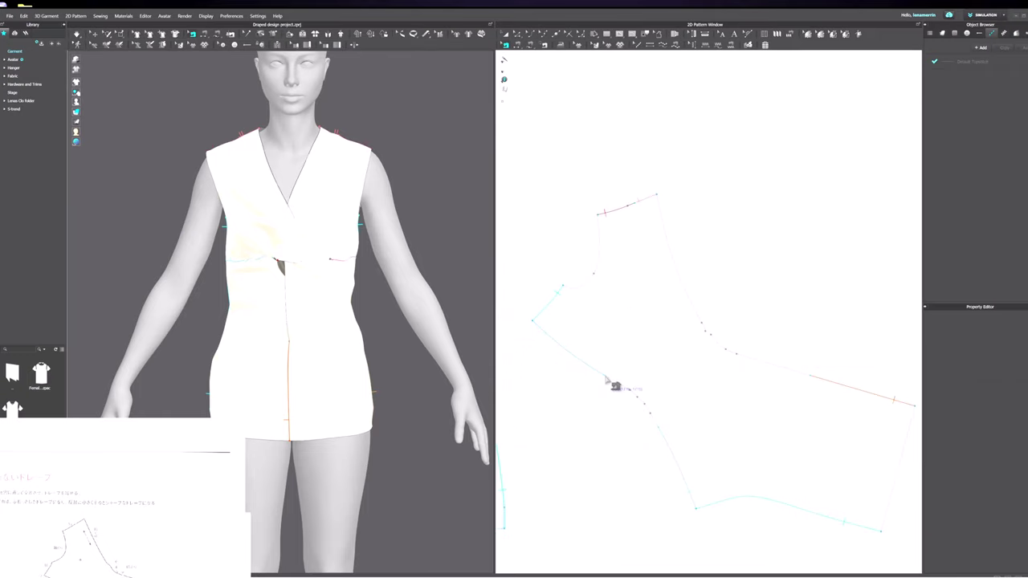
left_click(610, 383)
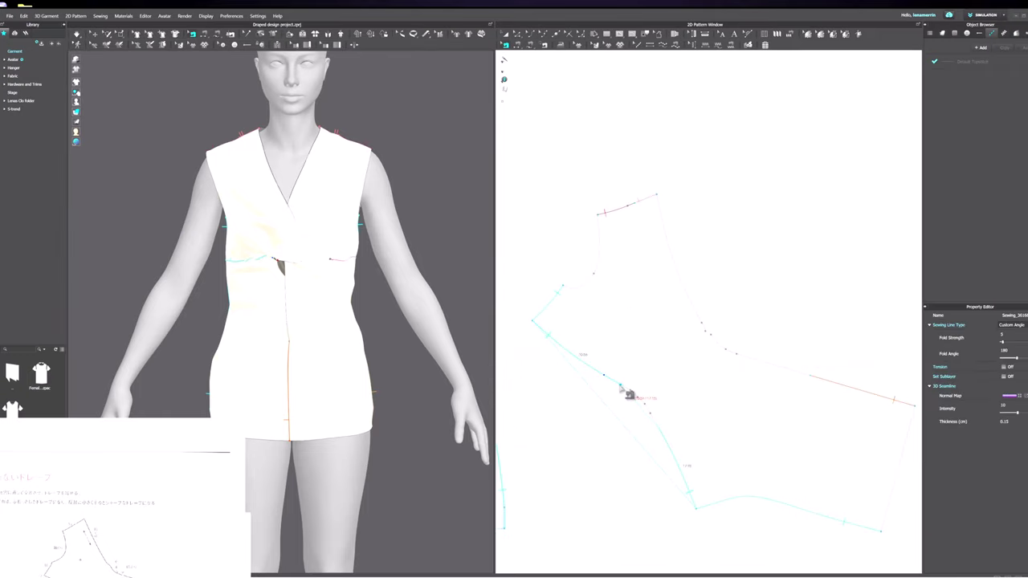
left_click_drag(659, 429, 629, 409)
key("a")
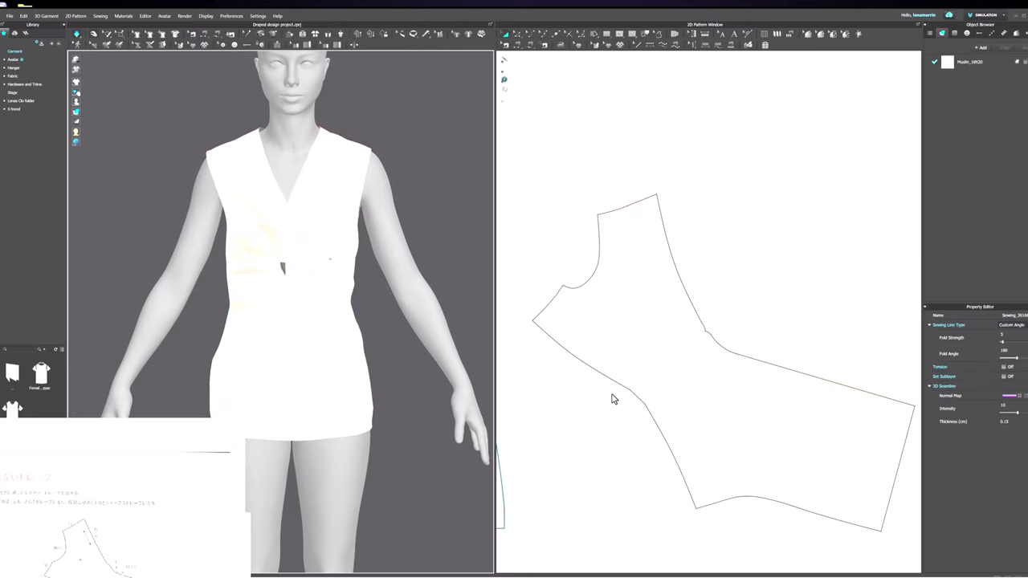
key("b")
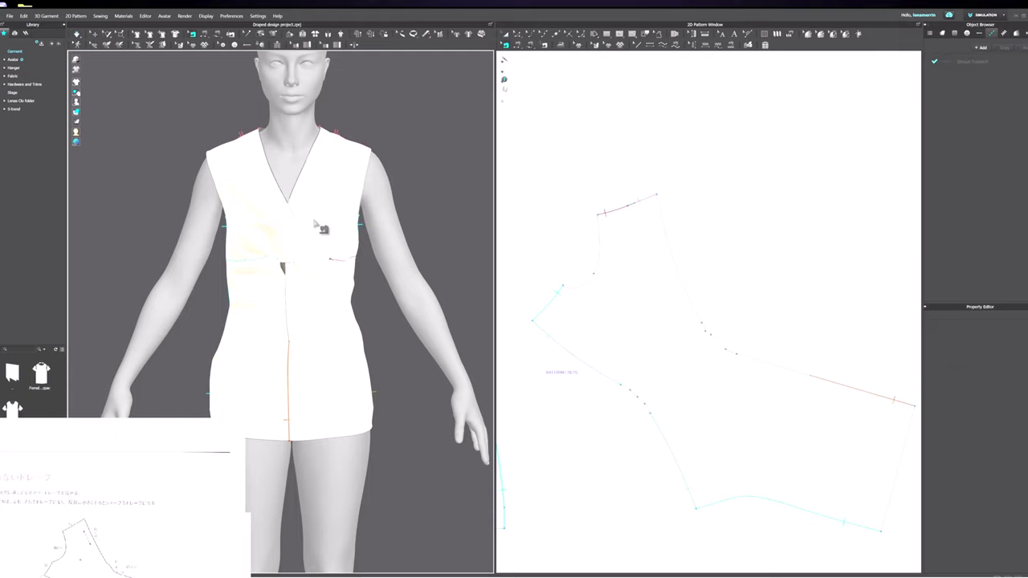
key("ctrl+s")
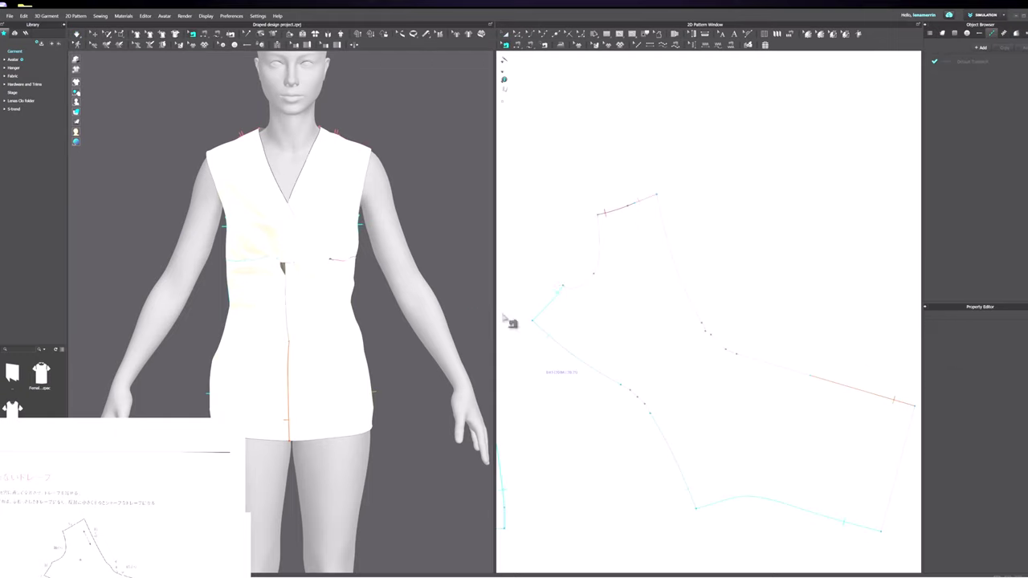
Step: Extend both edges of the left front's waist seam inward to the twist notches and simulate the seam
scroll(626, 366, "down", 2)
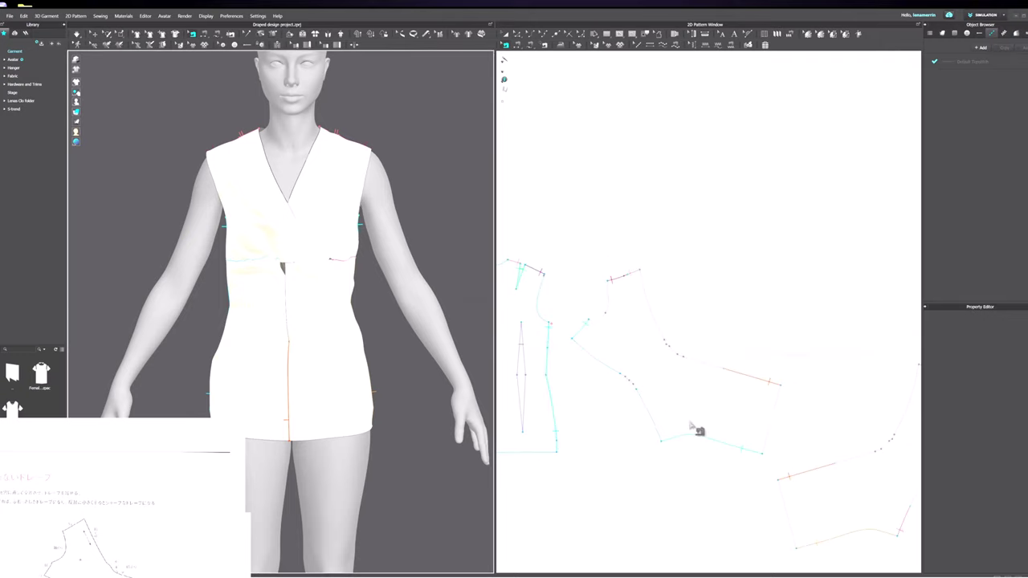
scroll(674, 408, "down", 3)
scroll(830, 453, "up", 4)
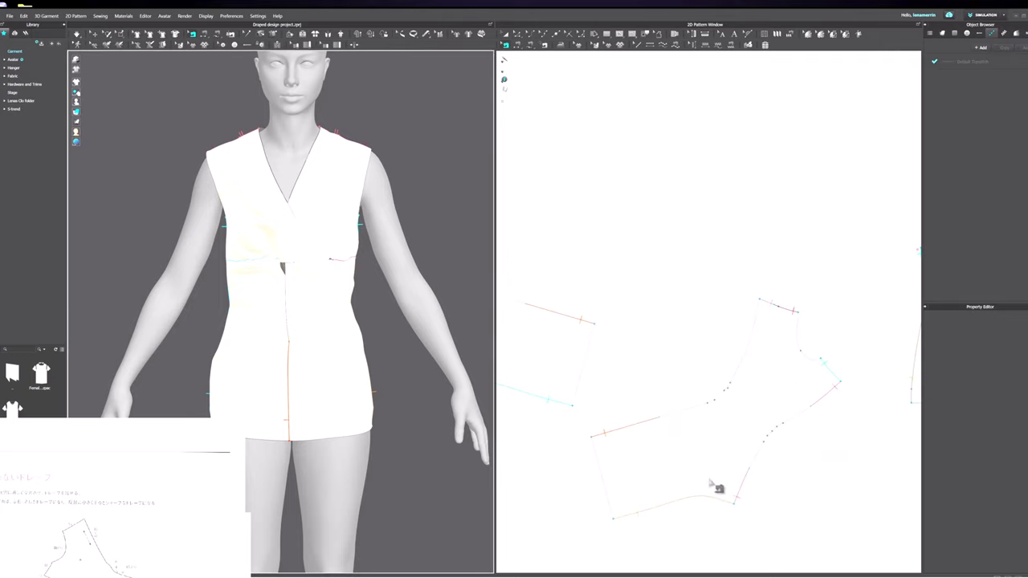
left_click(756, 476)
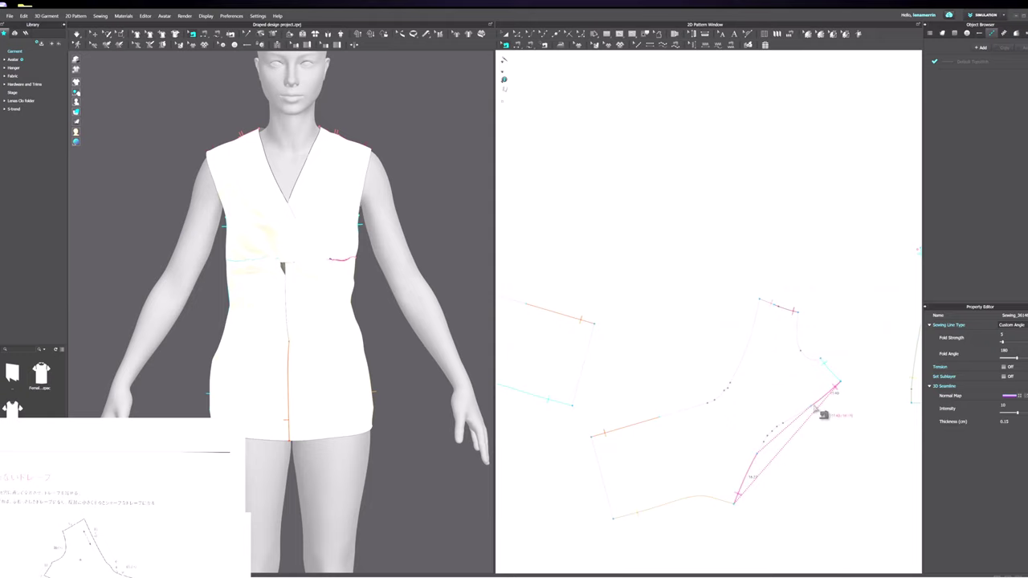
left_click(798, 417)
key("a")
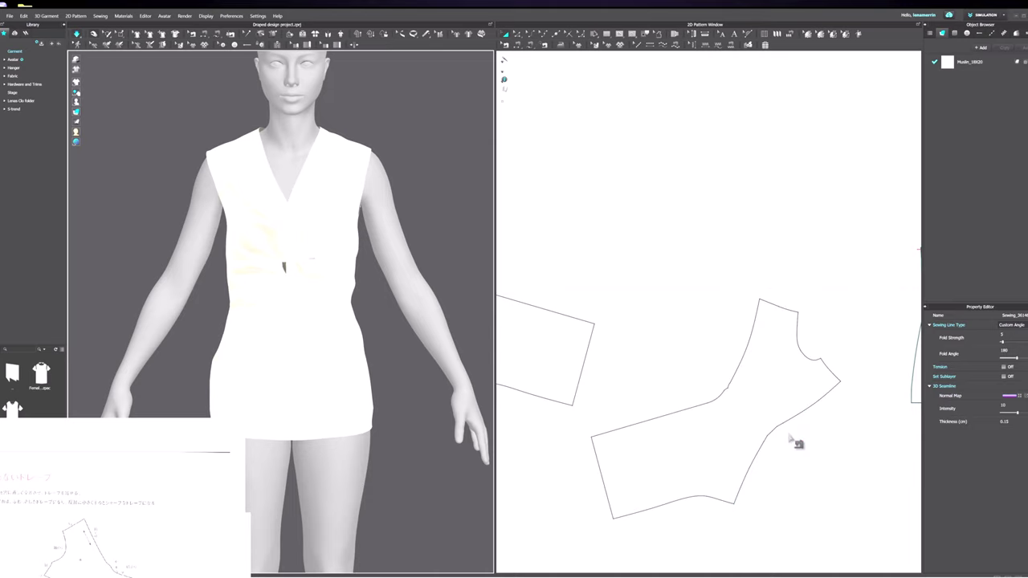
key("b")
left_click(799, 422)
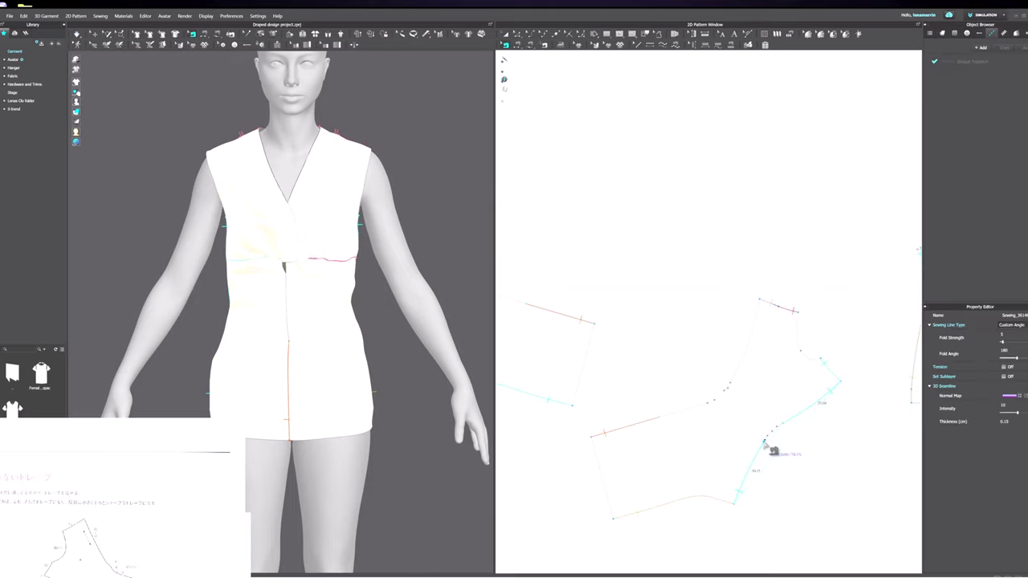
left_click(763, 442)
key("a")
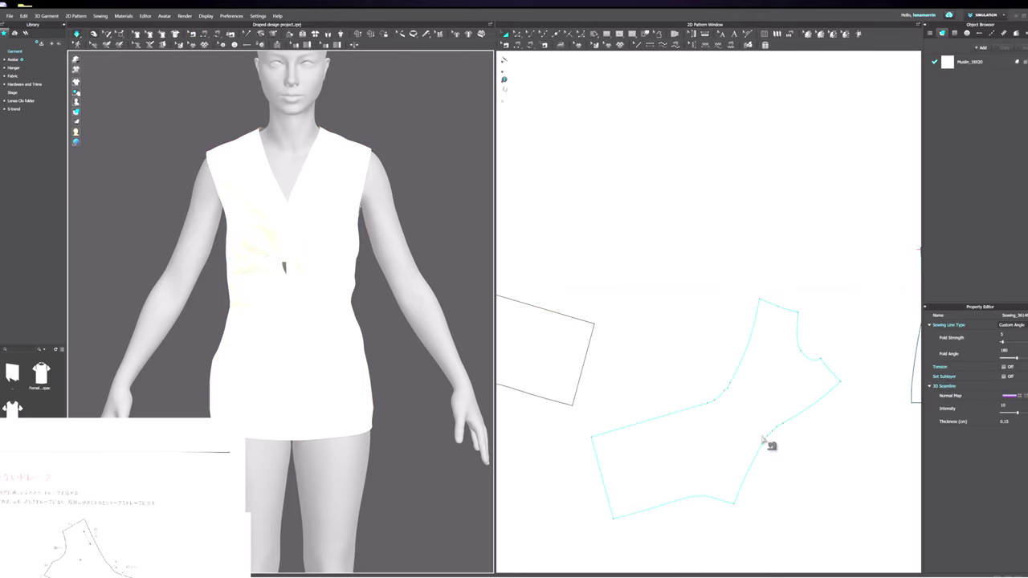
Step: Lengthen the lower centre-front seam between the two fronts upward toward the twist and simulate it
key("b")
scroll(696, 397, "up", 4)
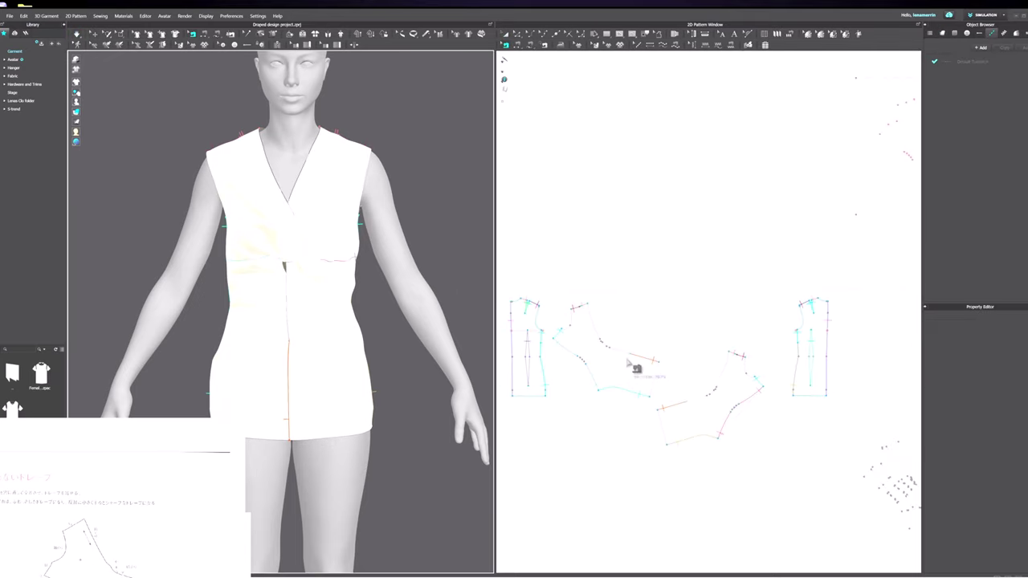
scroll(630, 360, "down", 4)
left_click(630, 343)
mouse_move(759, 451)
left_mouse_down()
mouse_move(786, 453)
mouse_move(776, 444)
left_mouse_up()
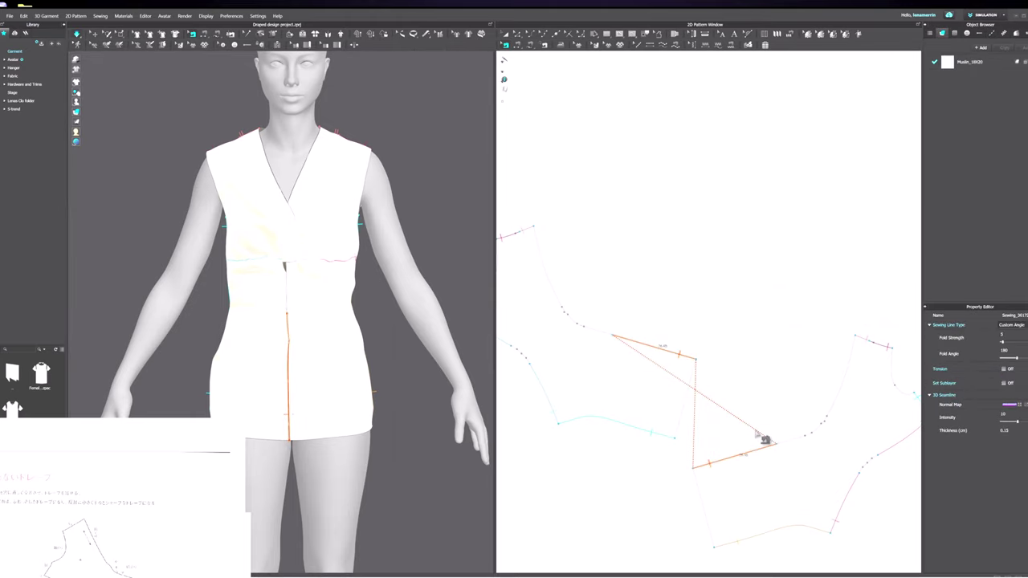
key("a")
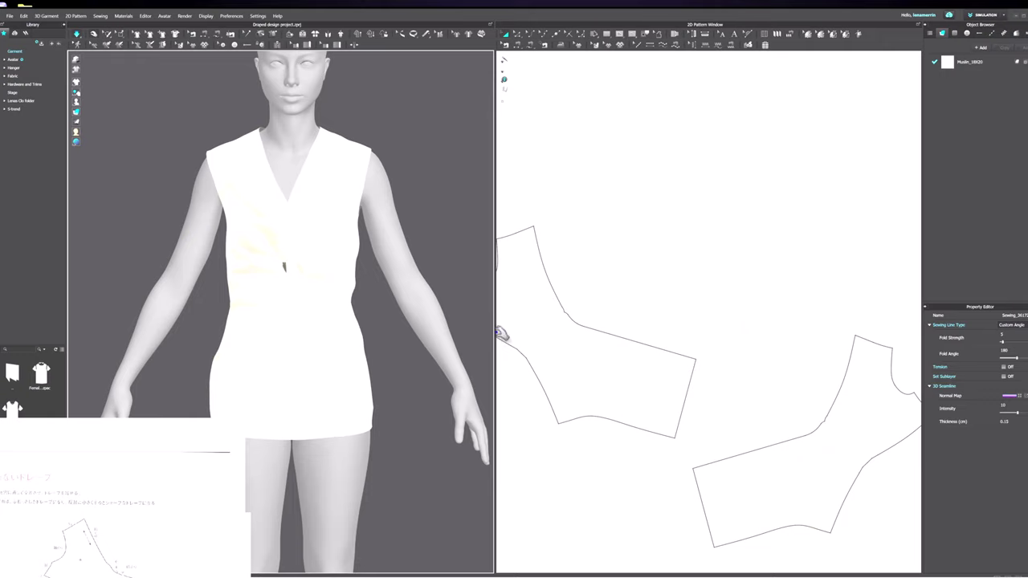
Step: Extend the centre-front seam further up both fronts, simulate it and pull the left front's cloth beside the twist
key("b")
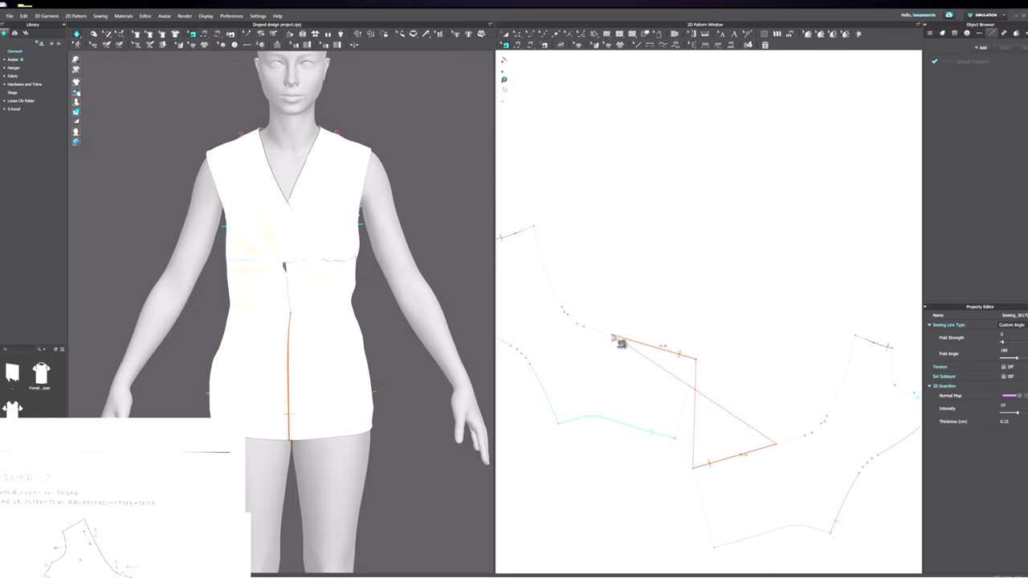
left_click_drag(615, 338, 595, 330)
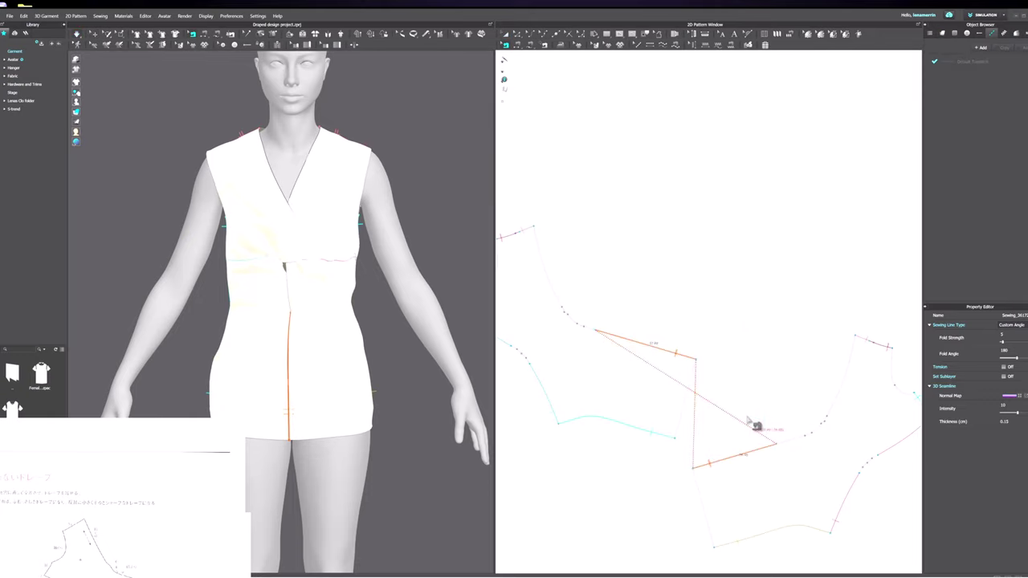
left_click_drag(787, 454, 809, 451)
key("a")
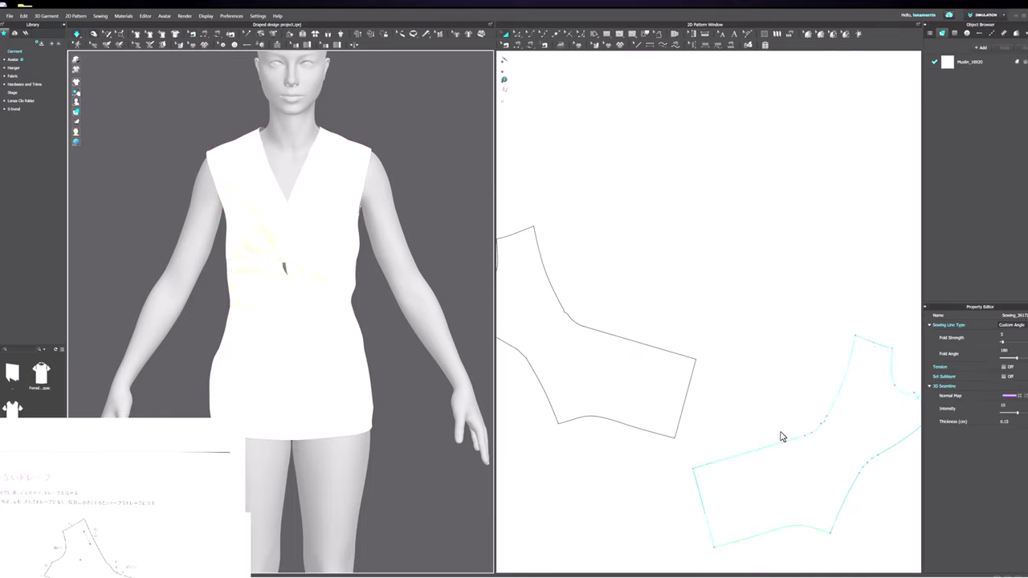
left_click(313, 271)
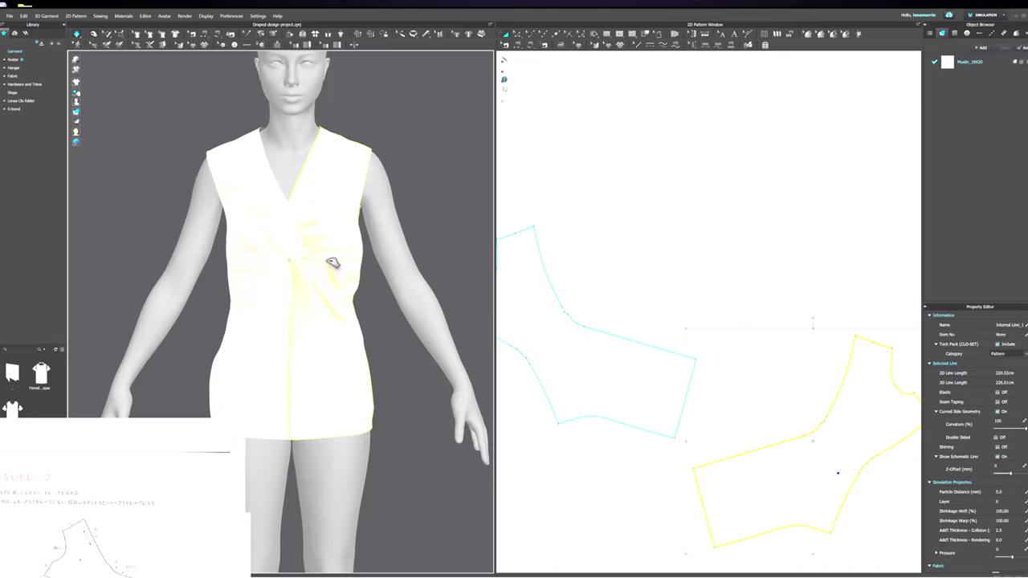
Step: Move the centre-front seam's upper ends to the twist notches on both fronts and simulate to close the remaining gap
key("b")
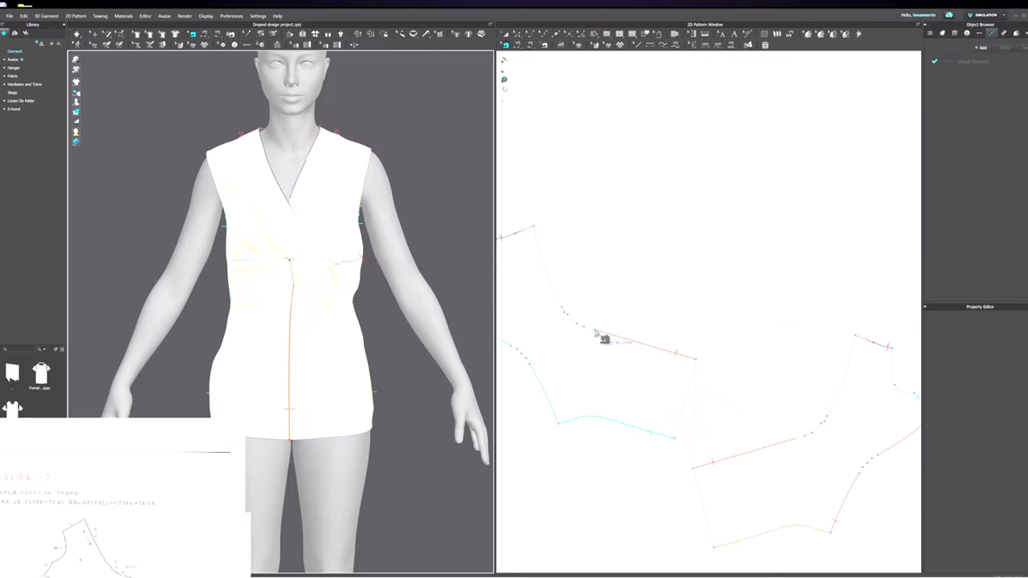
left_click(595, 331)
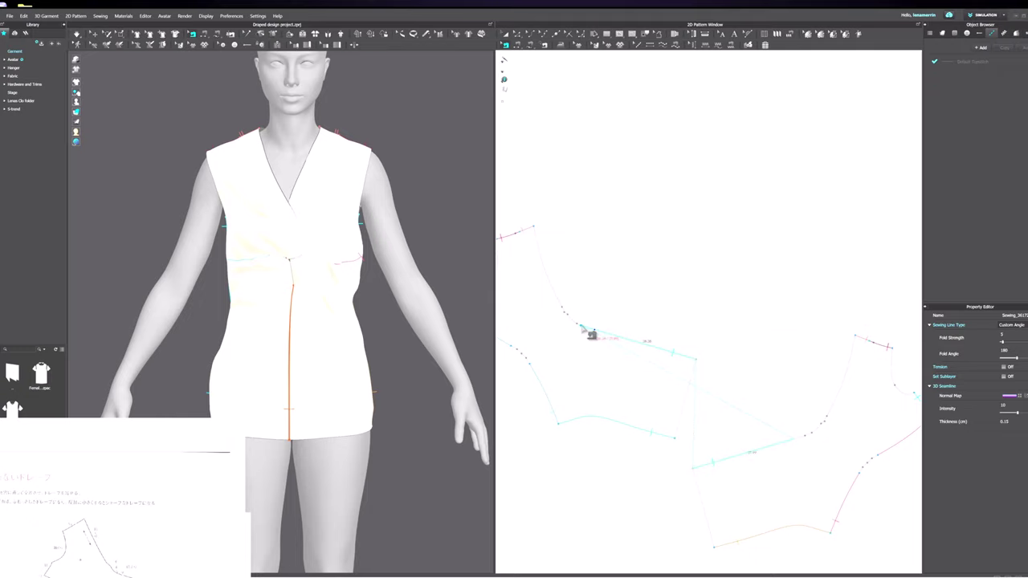
left_click_drag(794, 440, 799, 438)
key("a")
left_click(665, 383)
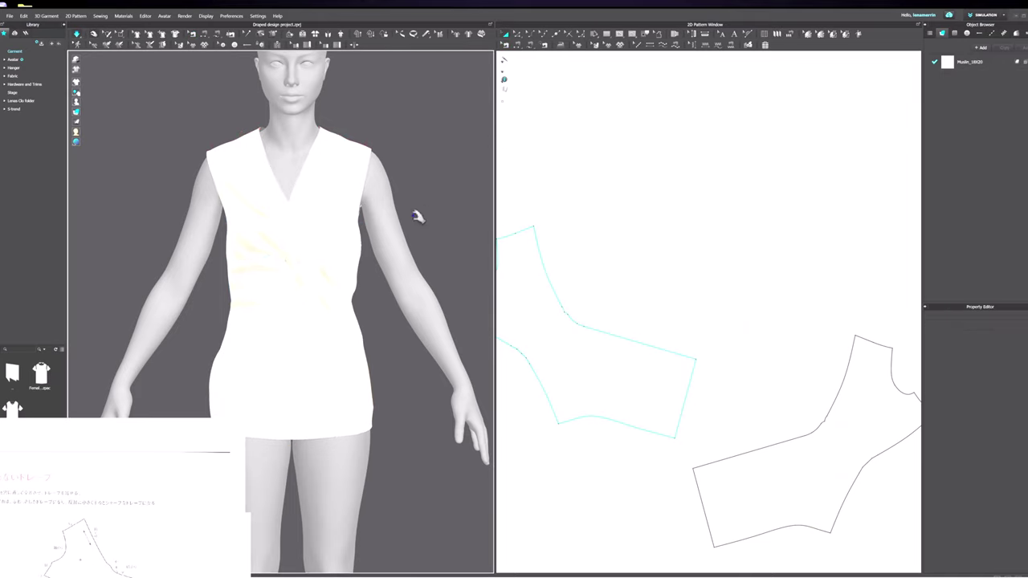
Step: Hide the avatar and change the garment's surface display to inspect the draped top on its own
scroll(385, 224, "down", 2)
middle_click_drag(386, 229, 396, 232)
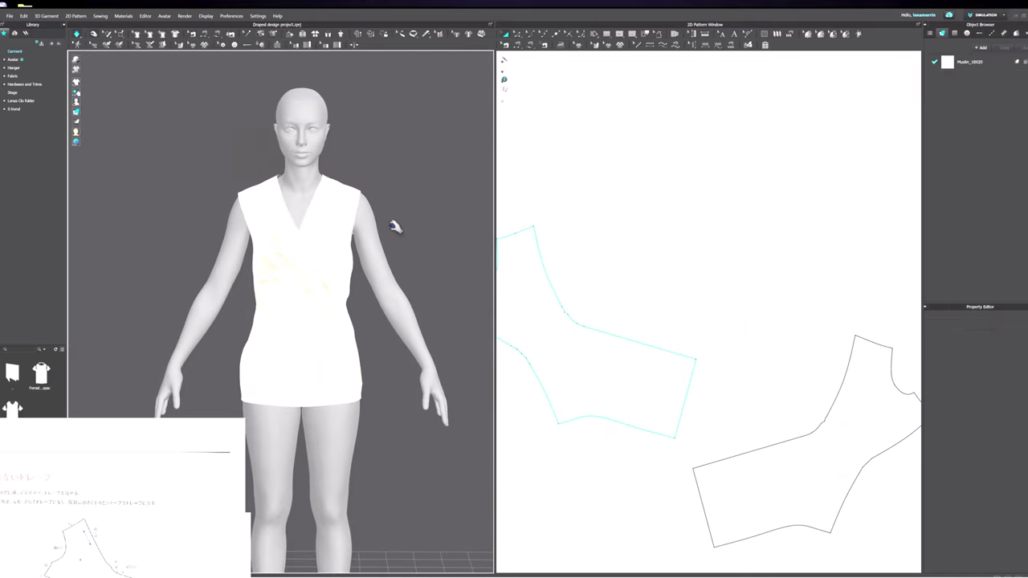
right_click_drag(353, 329, 324, 331)
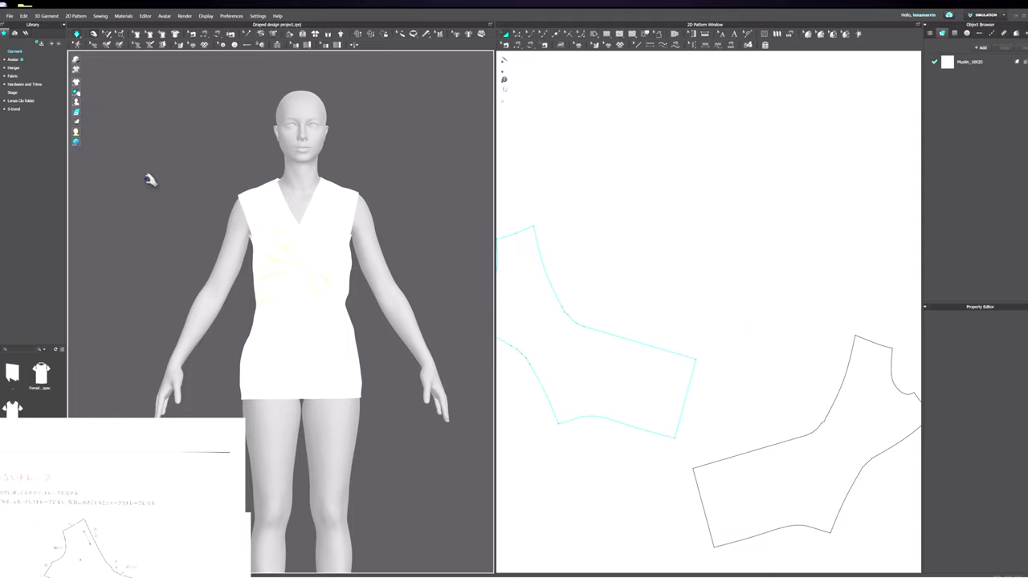
right_click_drag(218, 235, 294, 315)
mouse_move(80, 112)
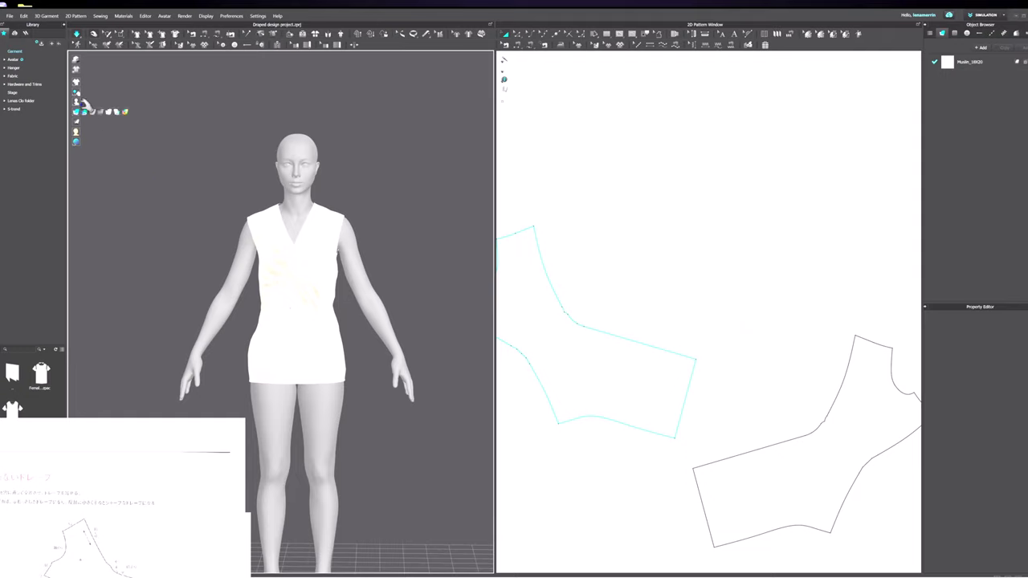
left_click(87, 102)
mouse_move(191, 225)
right_mouse_down()
mouse_move(286, 229)
mouse_move(184, 224)
mouse_move(201, 231)
right_mouse_up()
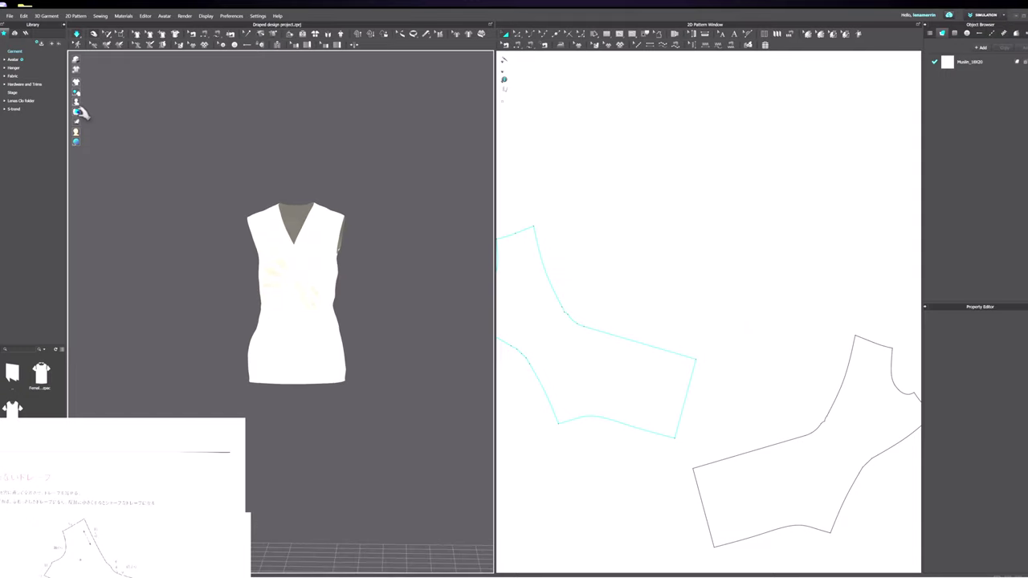
mouse_move(78, 111)
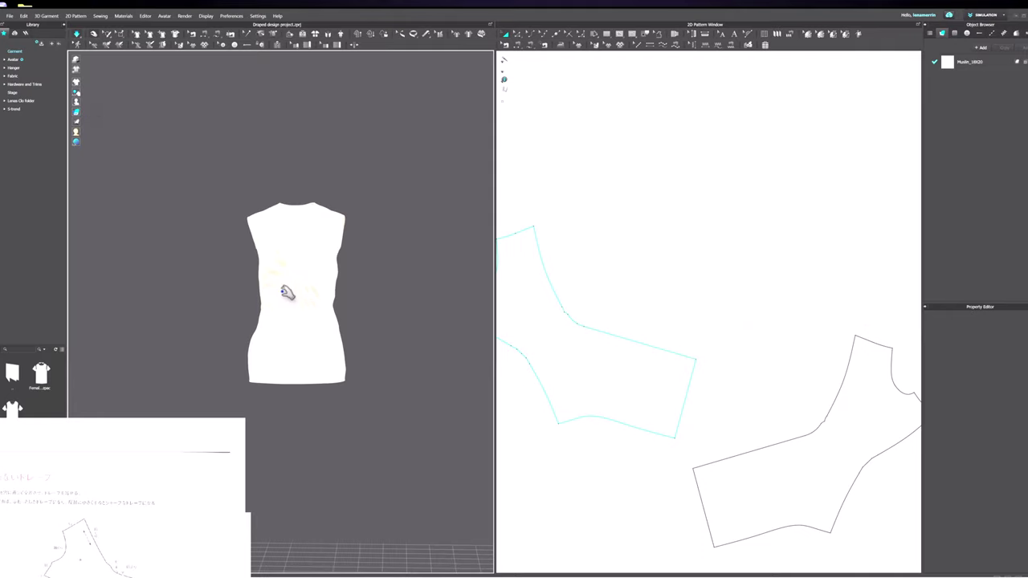
right_click_drag(286, 291, 348, 290)
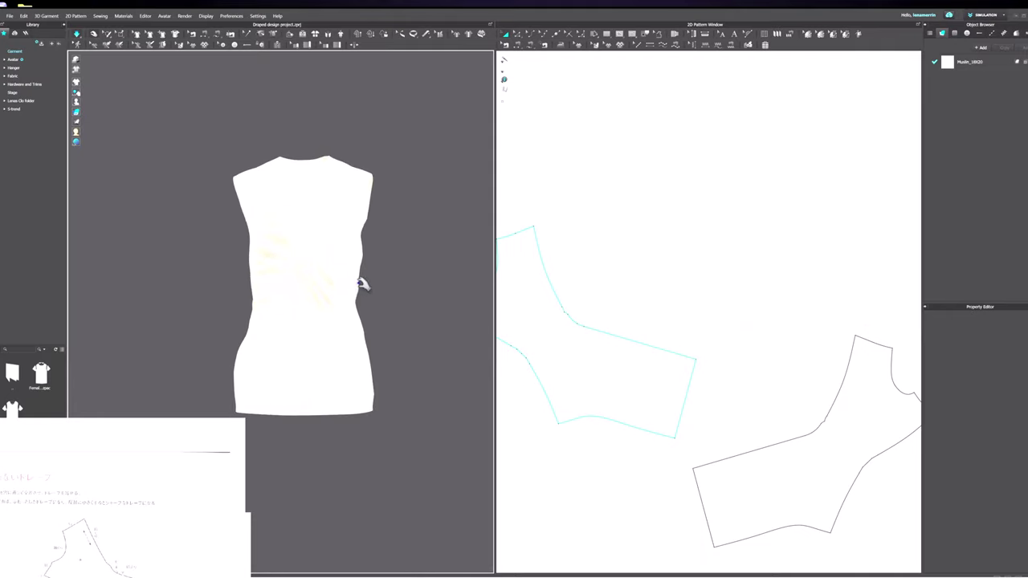
right_click_drag(304, 302, 301, 308)
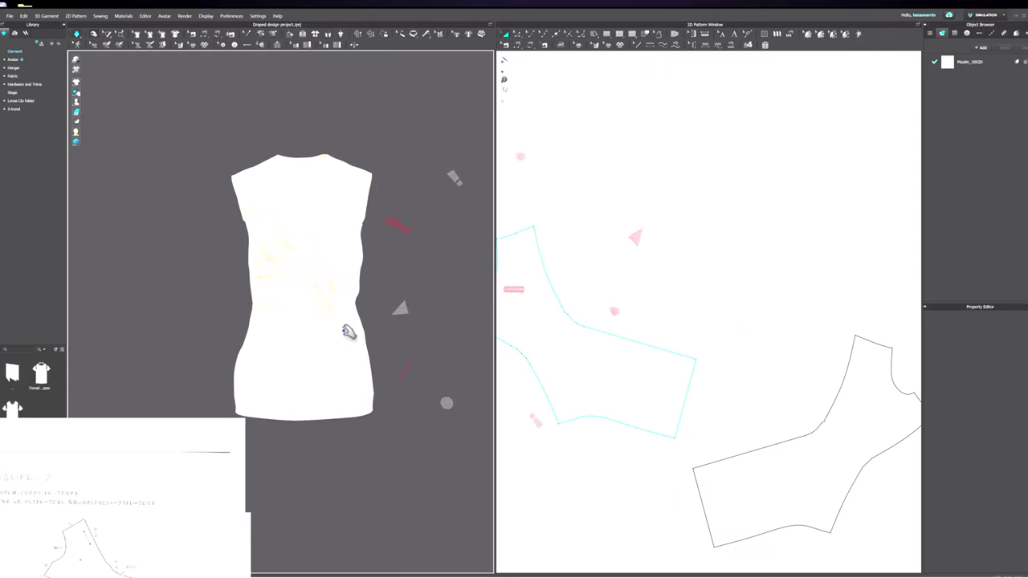